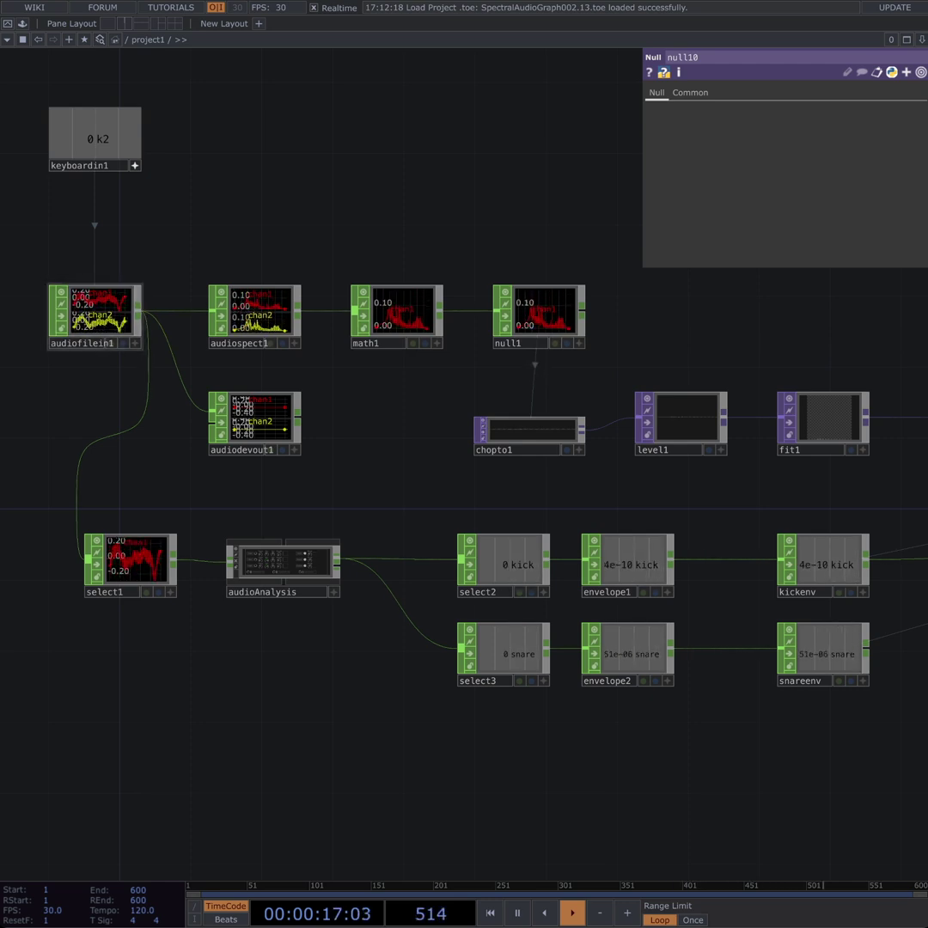
Step: Examine the parameters of the audiofilein1, audiospect1, audiodevout1, math1 and null1 operators in the spectrum chain
click(96, 320)
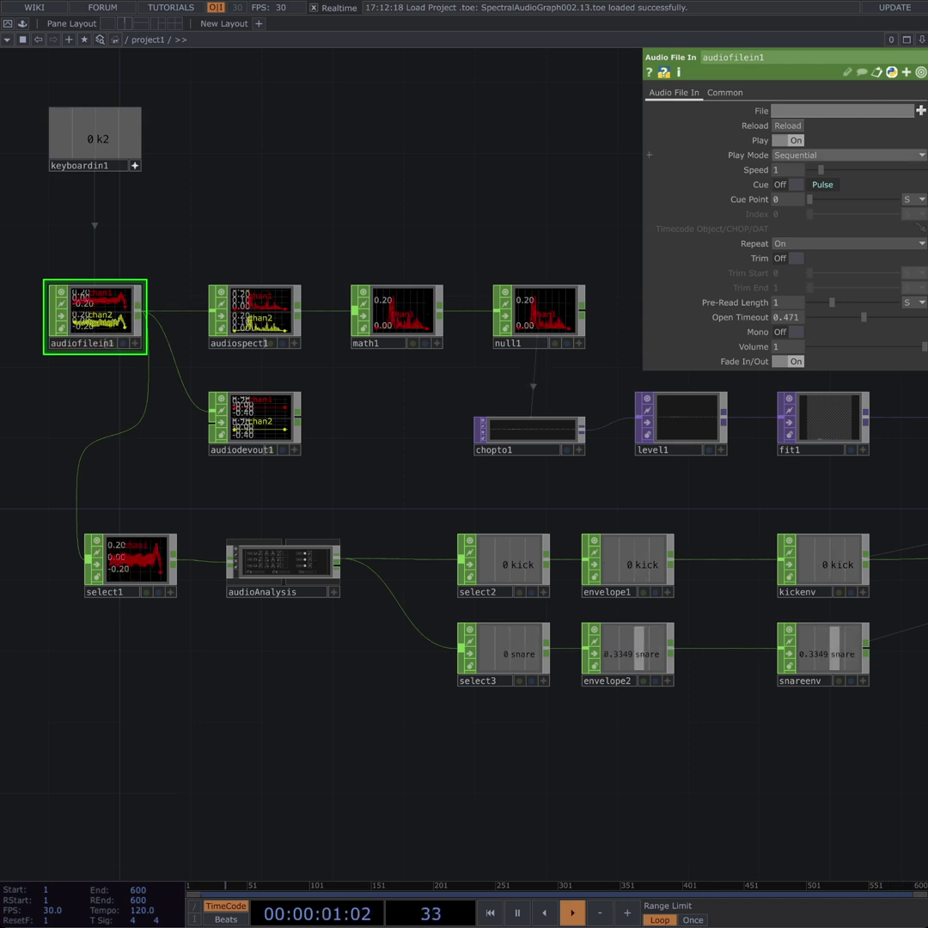
click(256, 317)
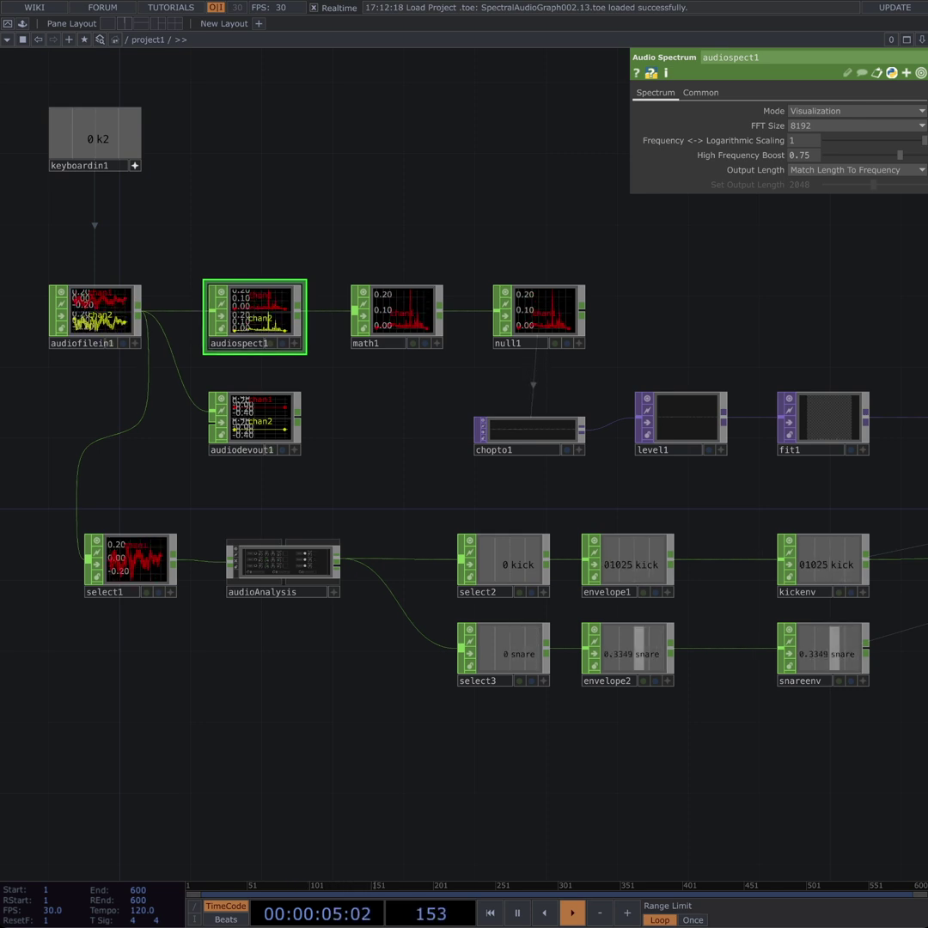
click(254, 417)
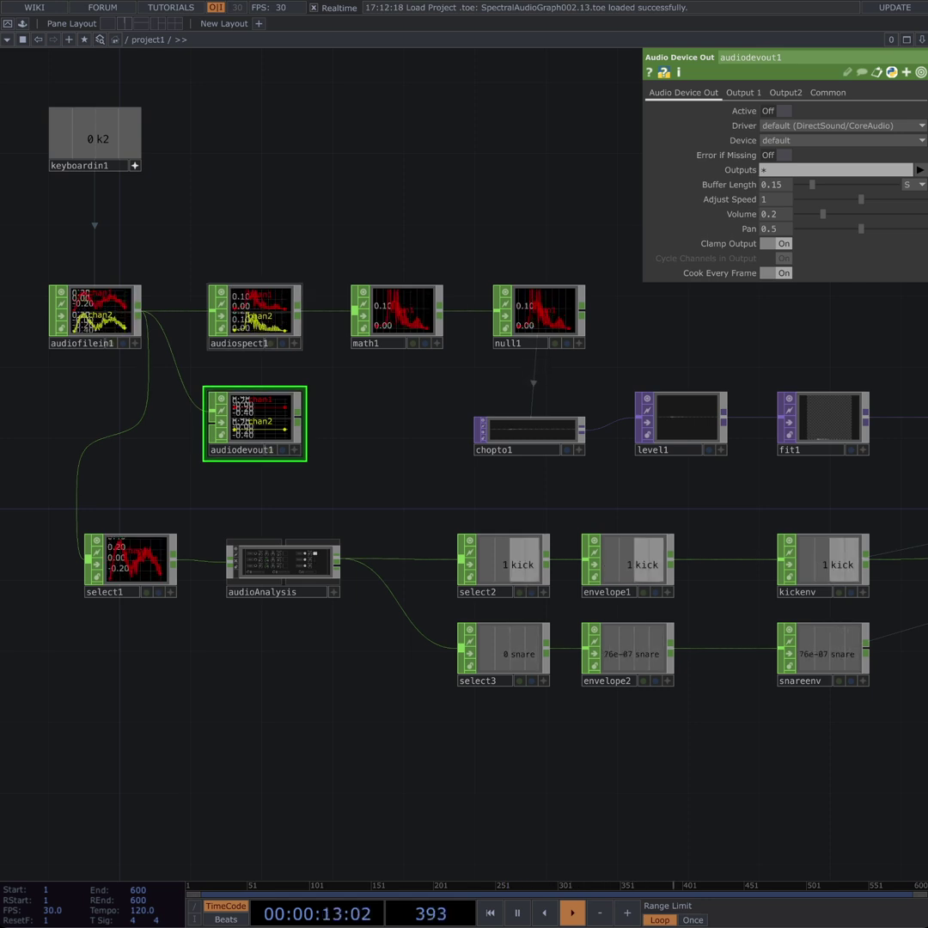
click(254, 311)
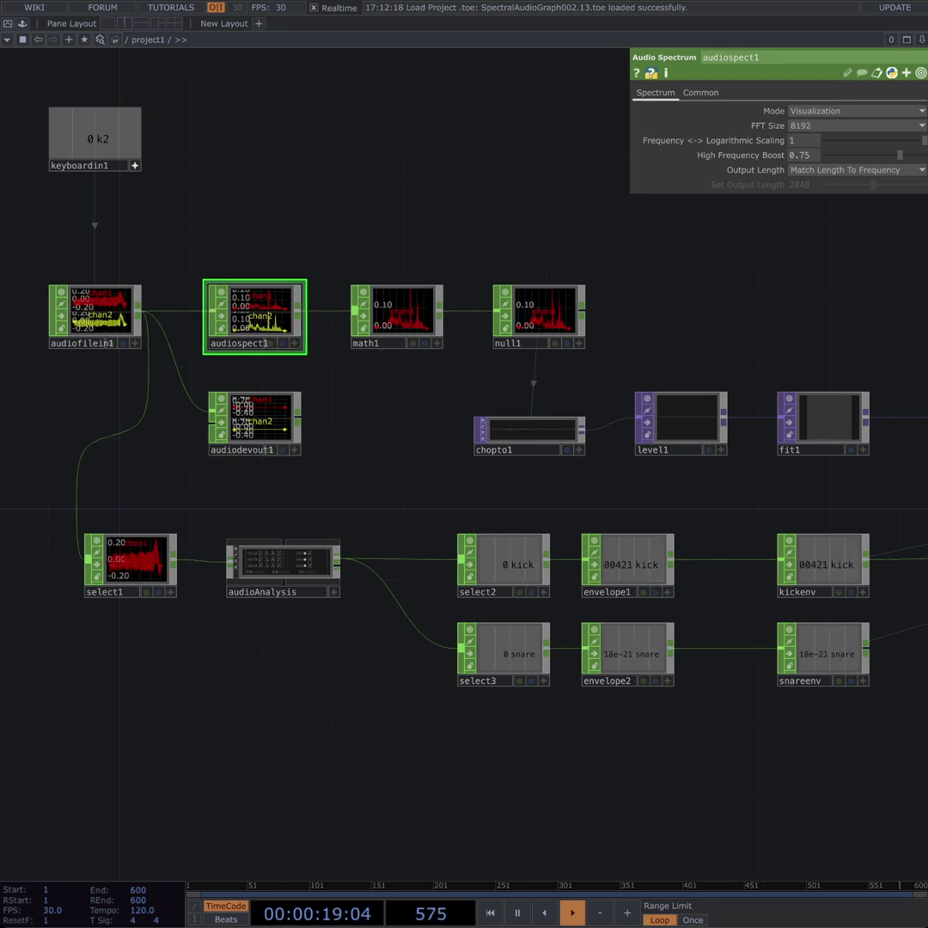
click(399, 313)
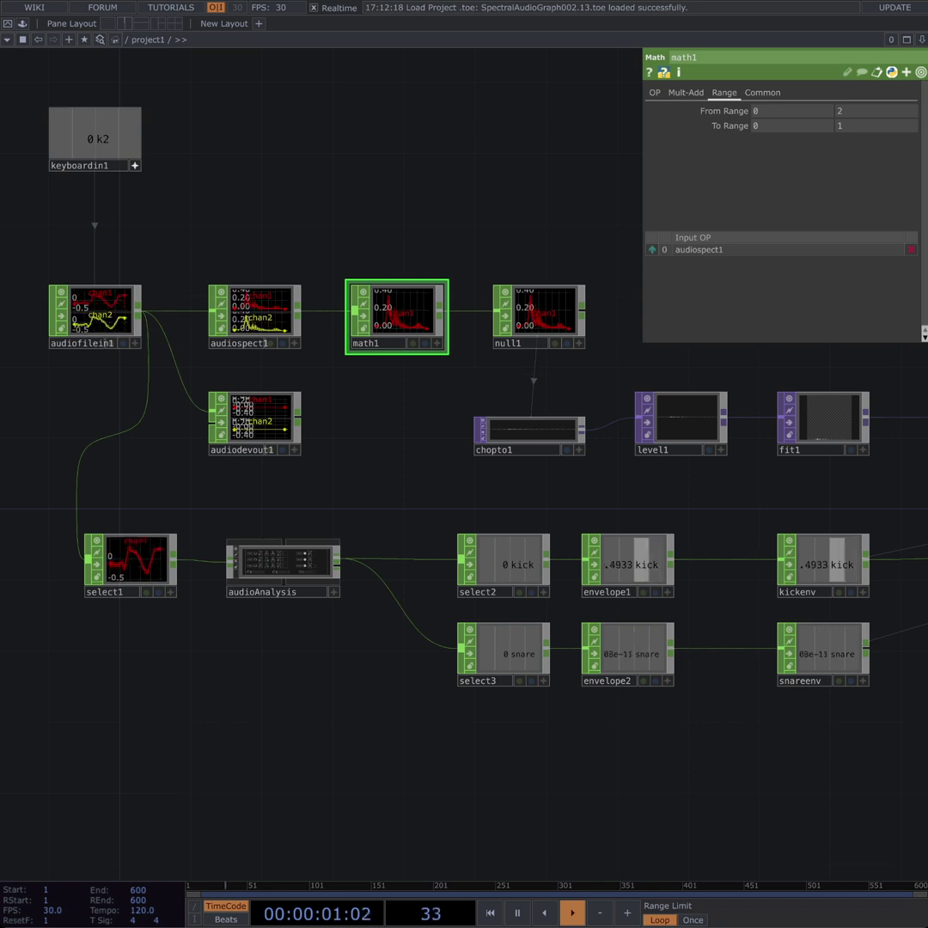
click(255, 313)
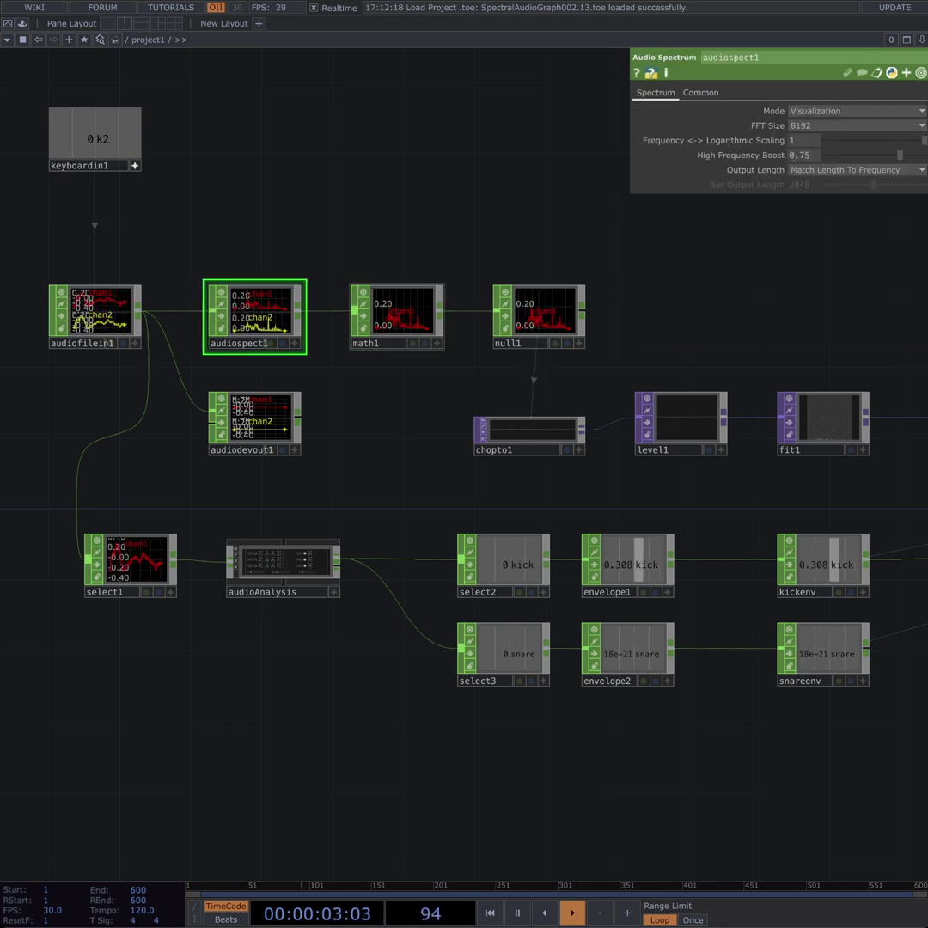
click(399, 313)
click(539, 313)
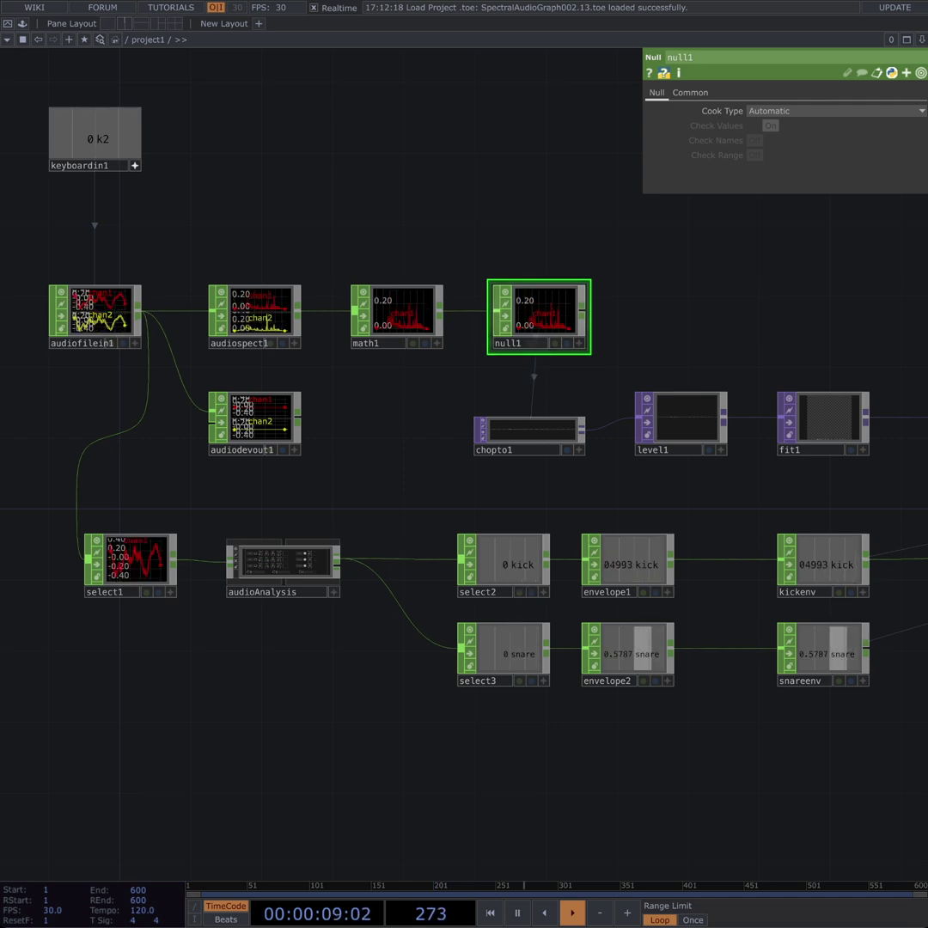
scroll(568, 306, up, 2)
scroll(632, 310, up, 3)
drag(632, 309, 583, 336)
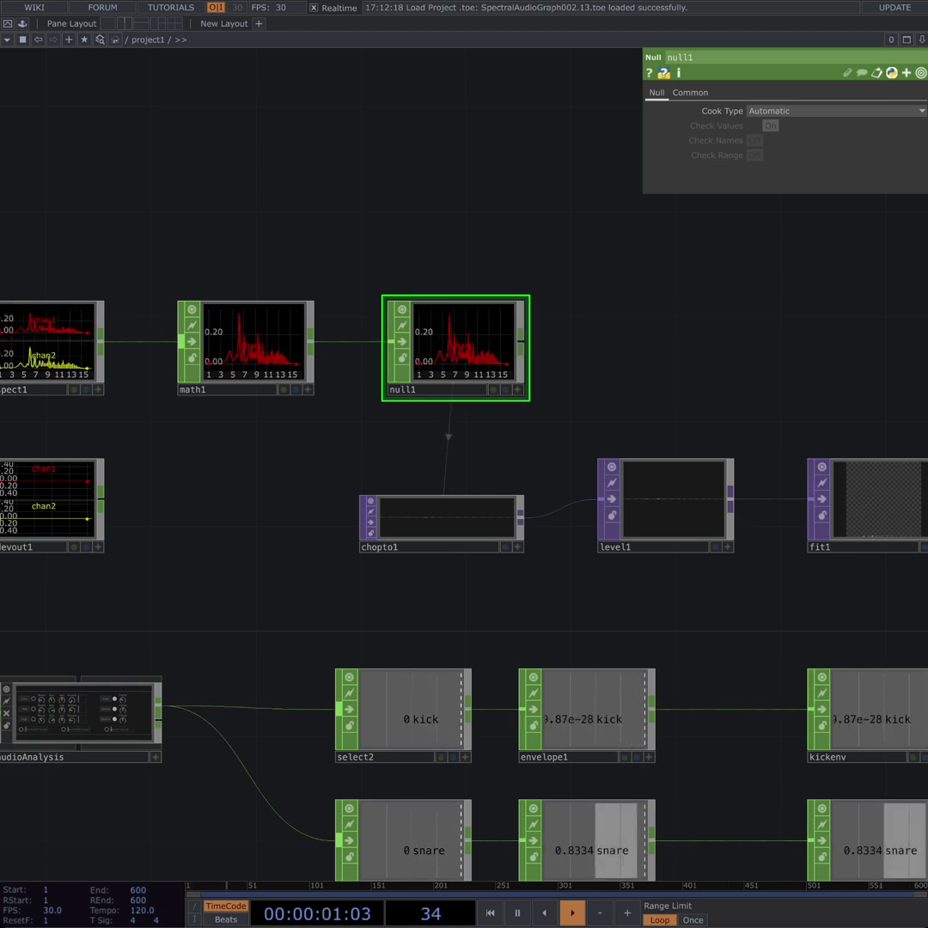
Step: Inspect the channel selection of the select1 operator that feeds the audioAnalysis component
drag(464, 593, 513, 574)
drag(270, 504, 568, 408)
scroll(352, 480, down, 2)
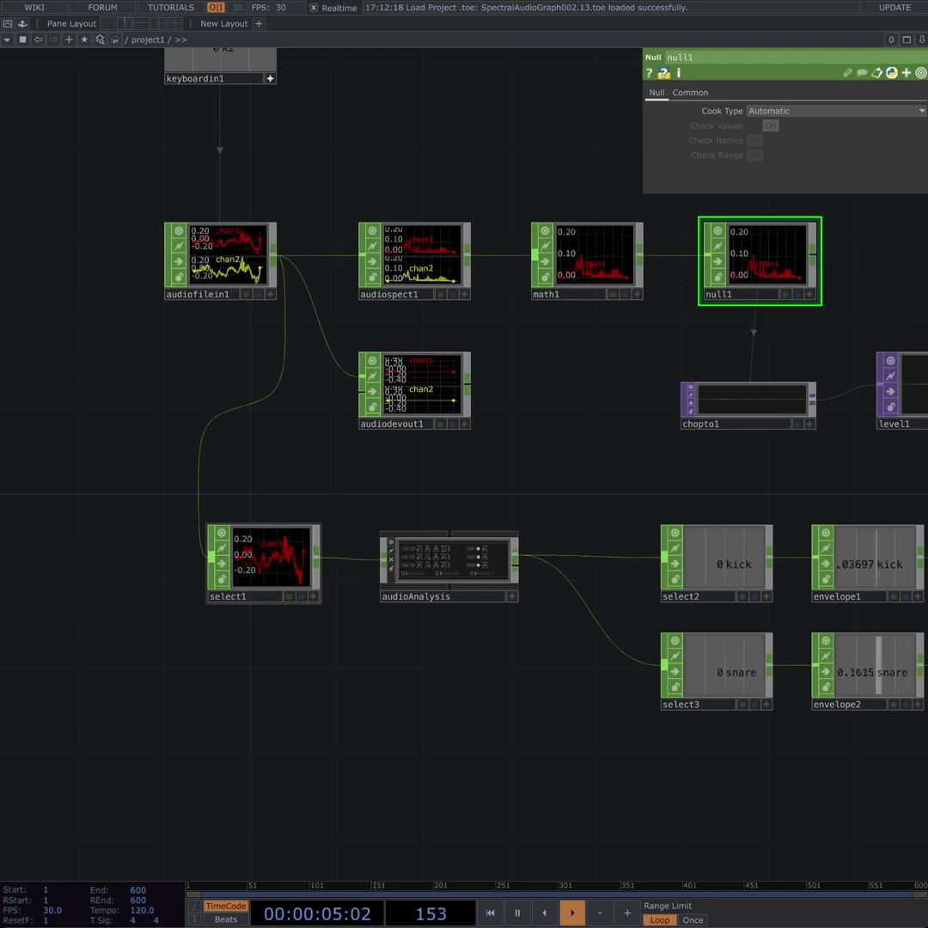
click(262, 559)
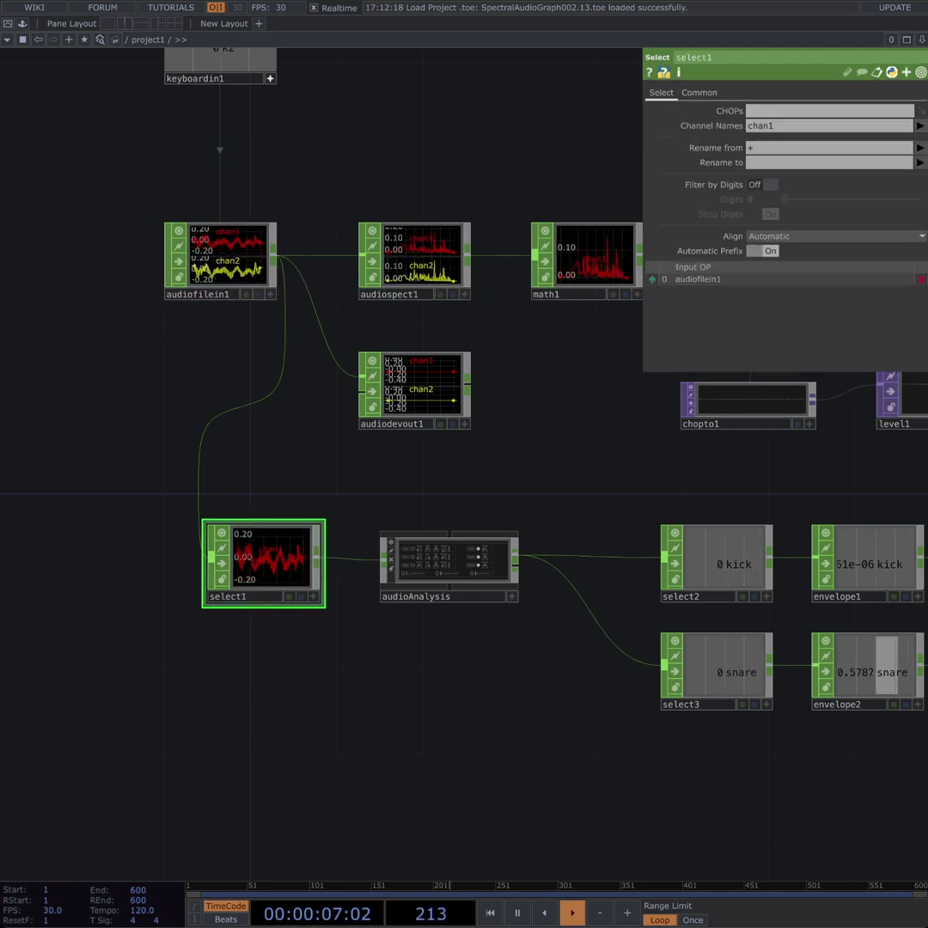
Step: Examine the audioAnalysis component's control parameters and its kick, snare and rhythm threshold knobs up close
drag(361, 490, 303, 480)
drag(447, 472, 341, 471)
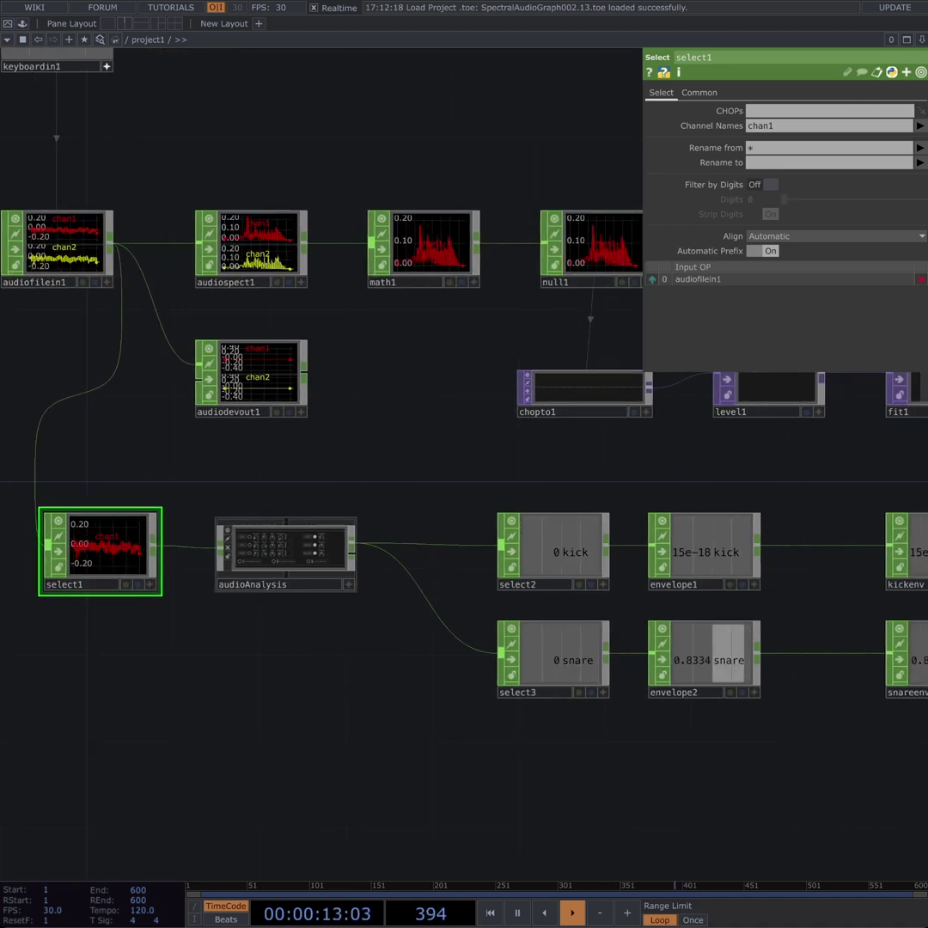
click(283, 585)
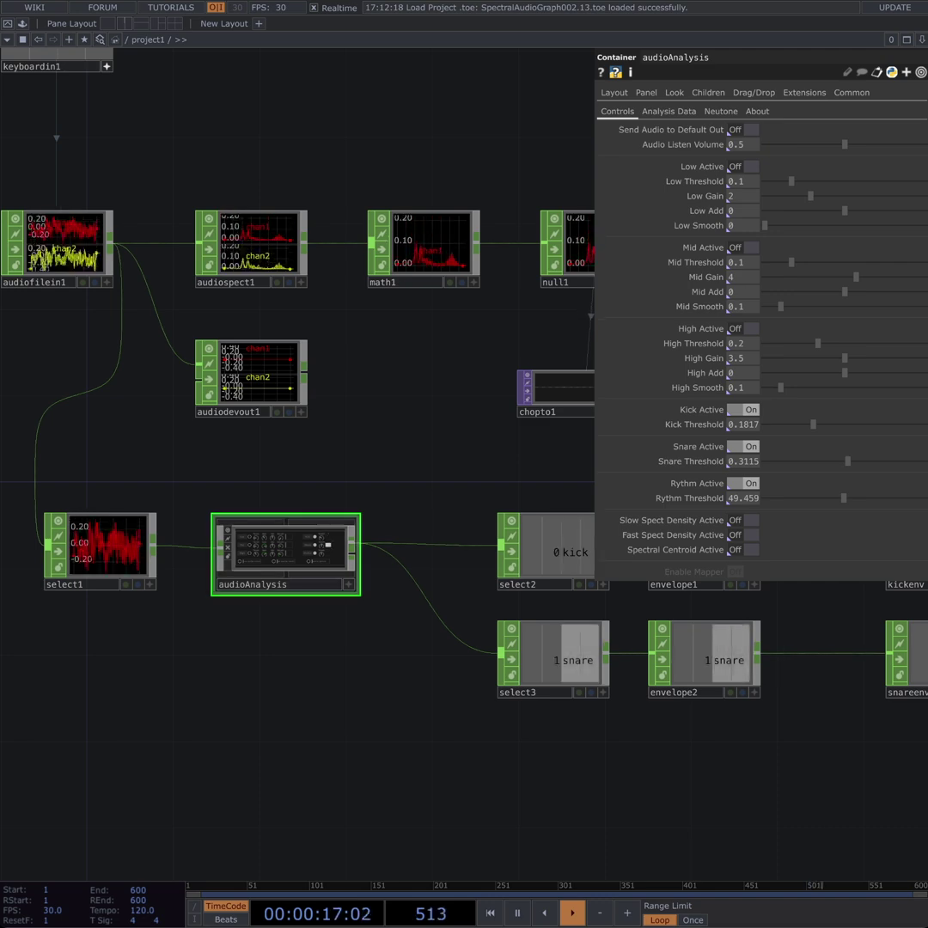
scroll(265, 579, up, 10)
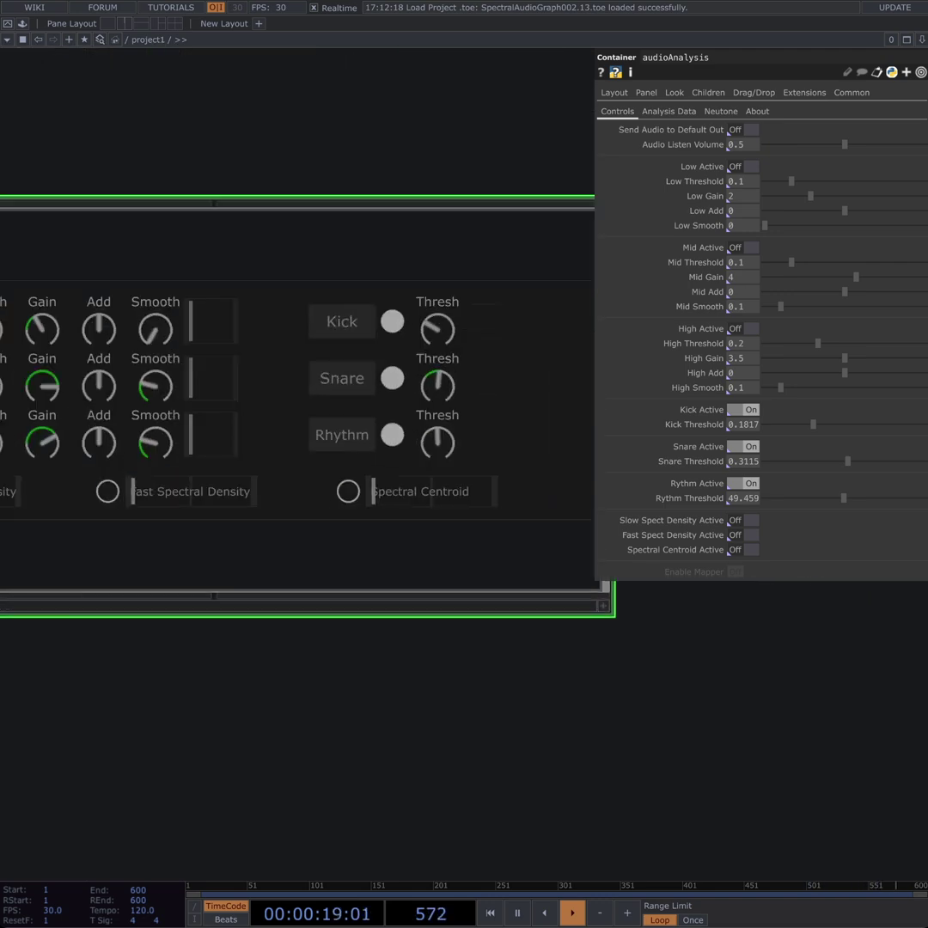
scroll(386, 712, down, 5)
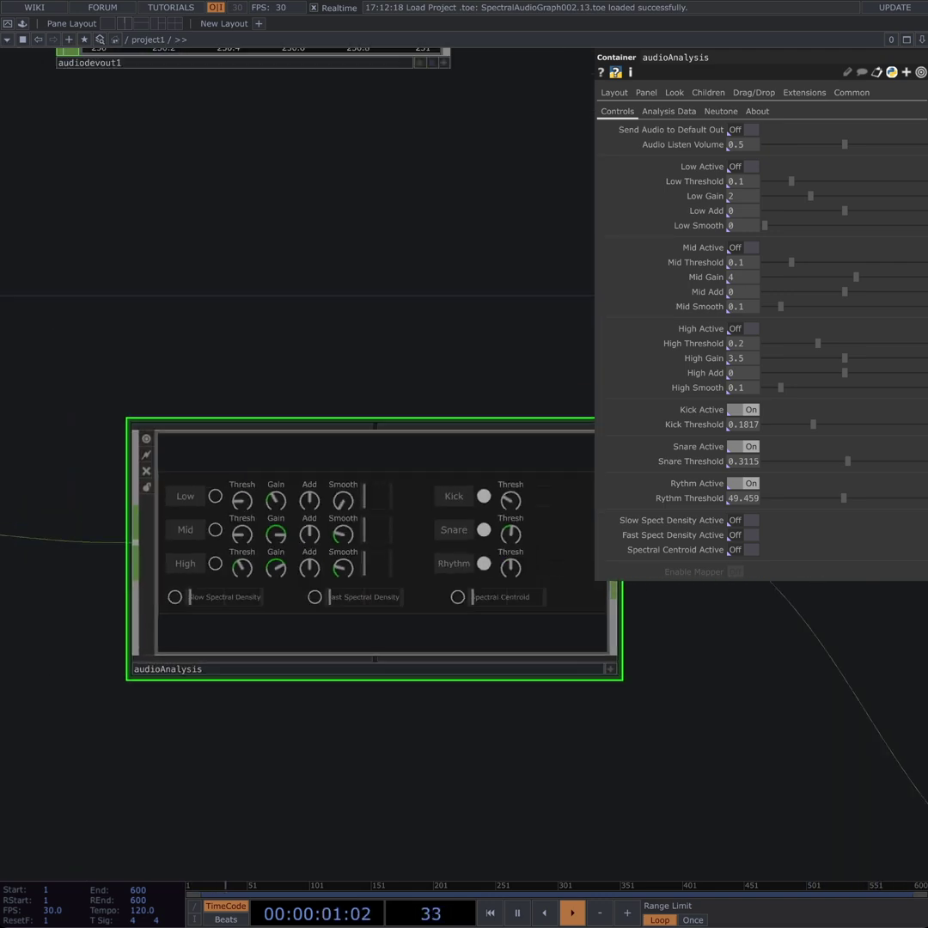
drag(386, 712, 301, 633)
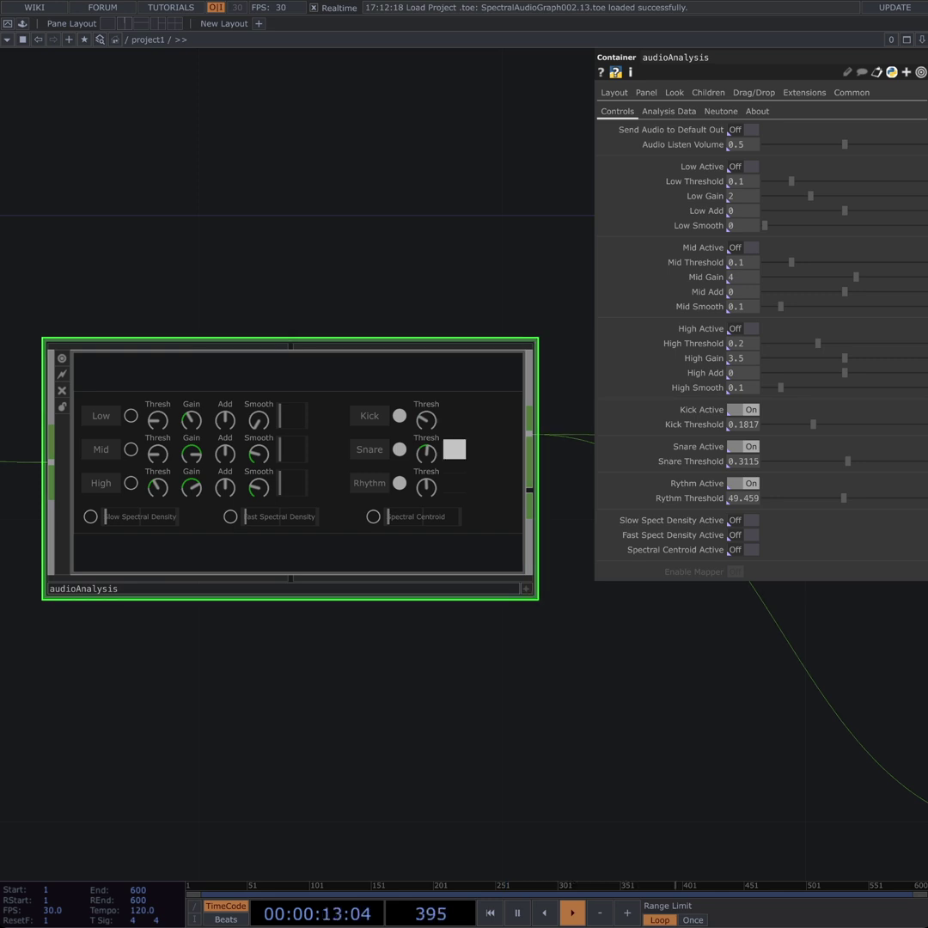
drag(343, 687, 204, 681)
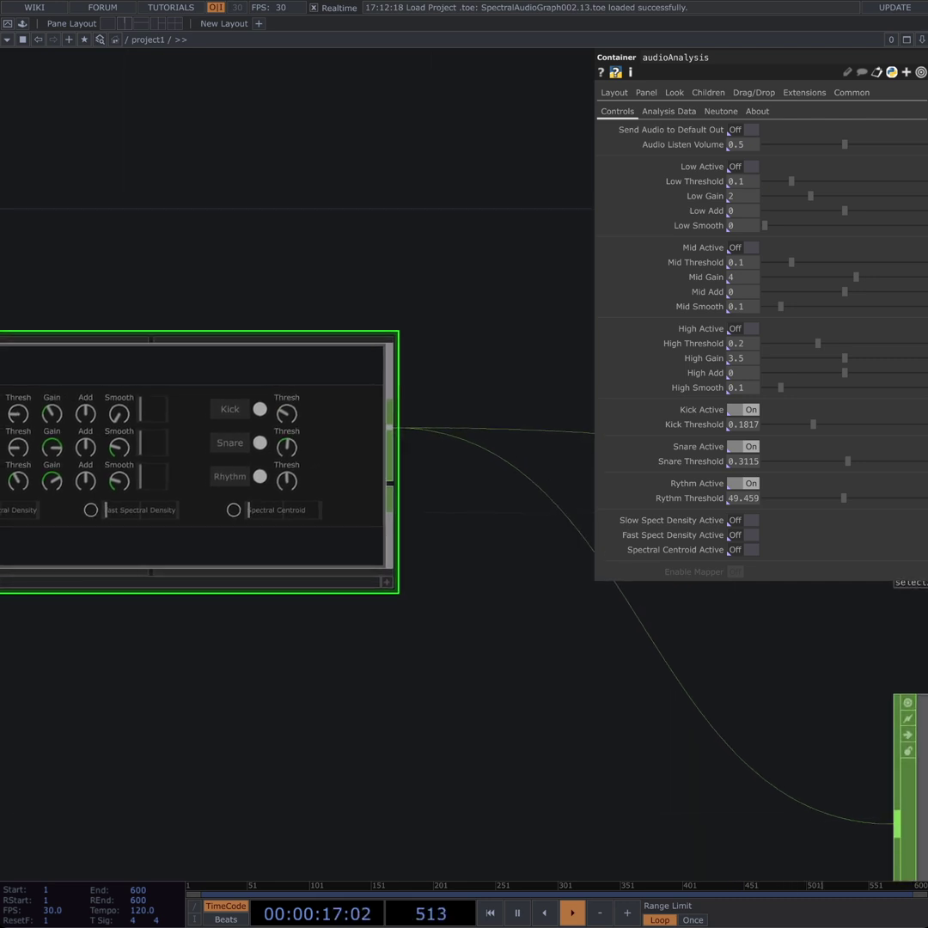
scroll(234, 411, up, 3)
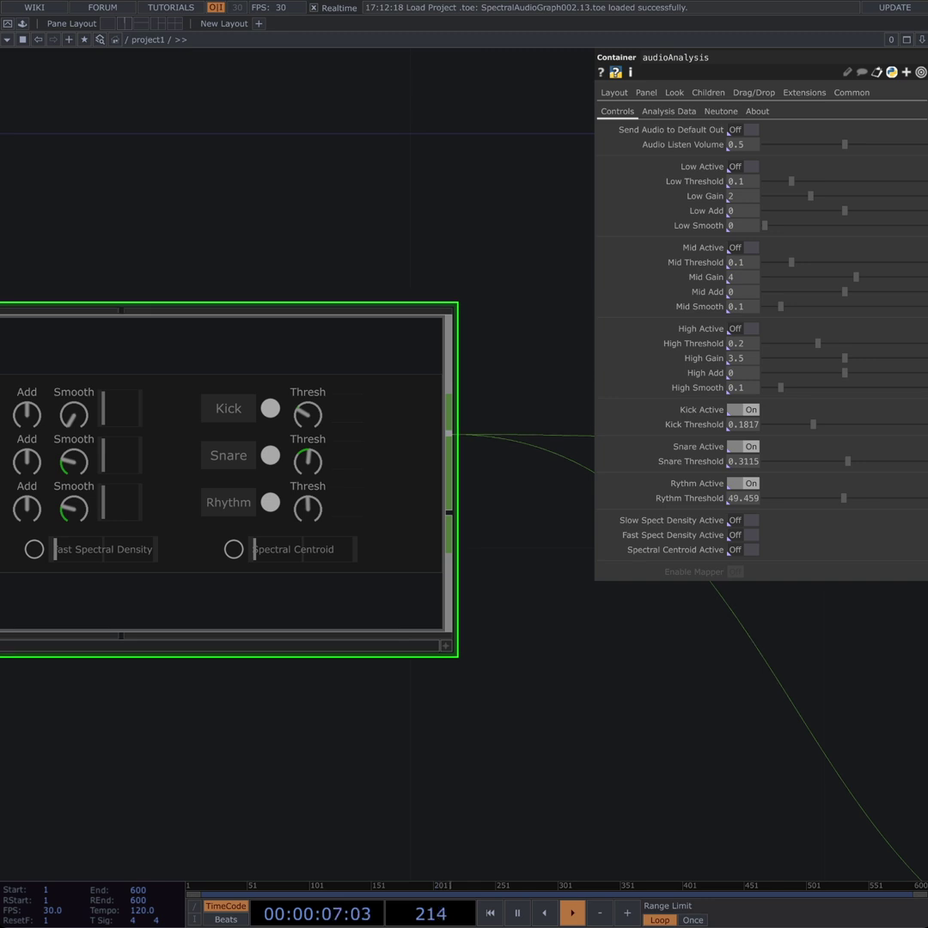
Step: Look over the whole network and inspect the key settings of the keyboardin1 operator above the audio file input
drag(674, 799, 267, 676)
scroll(266, 676, down, 3)
scroll(266, 676, down, 10)
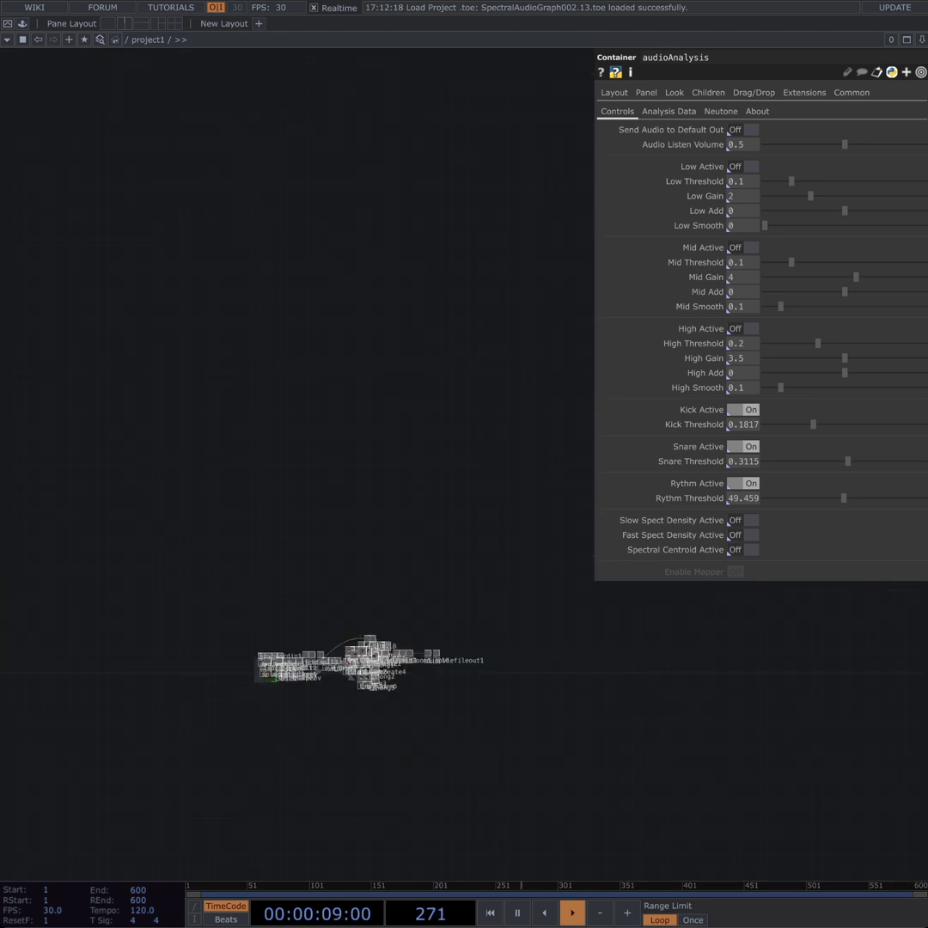
scroll(292, 673, up, 8)
scroll(342, 670, up, 2)
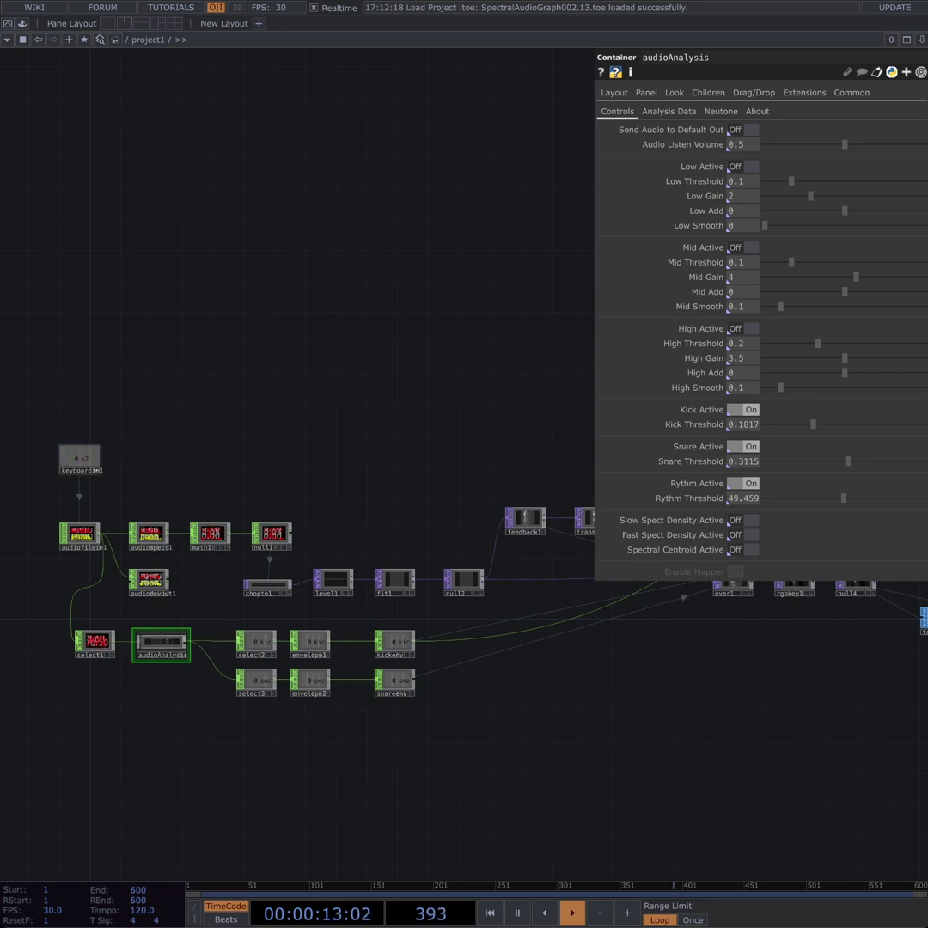
click(97, 469)
Step: Inspect the select2 operator's channel selection on the kick branch after audioAnalysis
drag(332, 601, 414, 361)
scroll(414, 345, up, 7)
drag(368, 515, 561, 476)
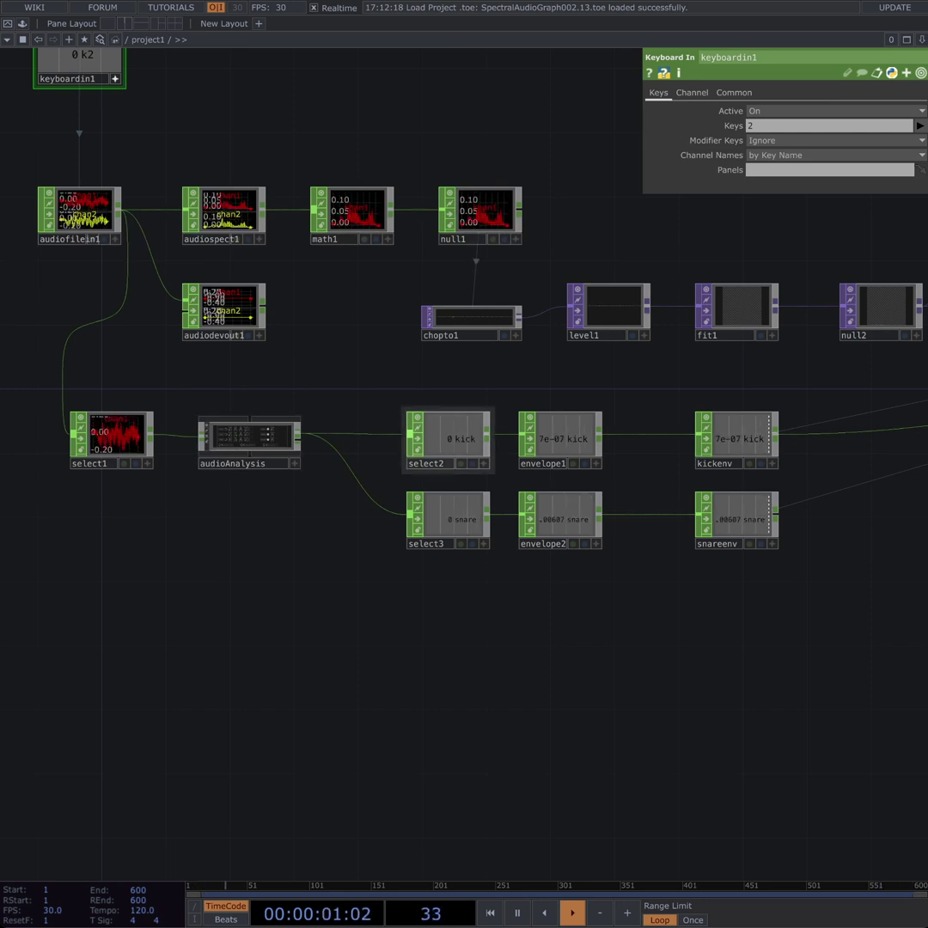
click(447, 440)
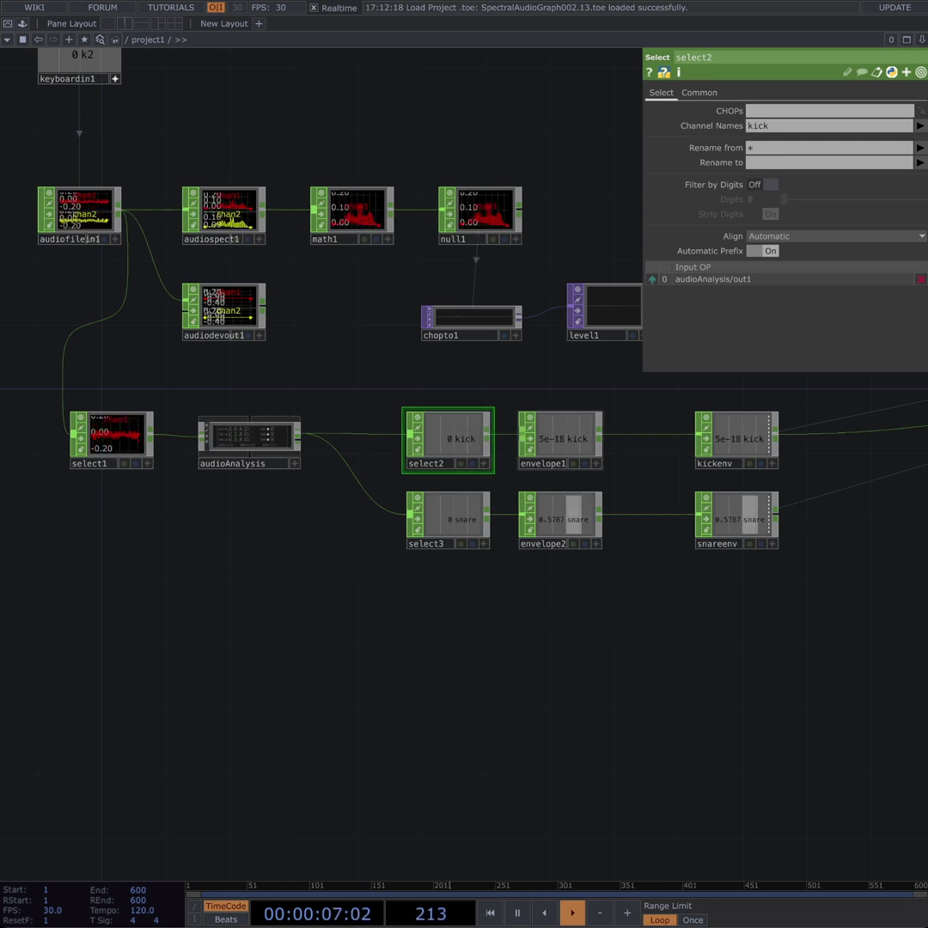
Step: Examine the envelope1 operator's settings and compare its kick signal with the output of select2
drag(532, 652, 359, 664)
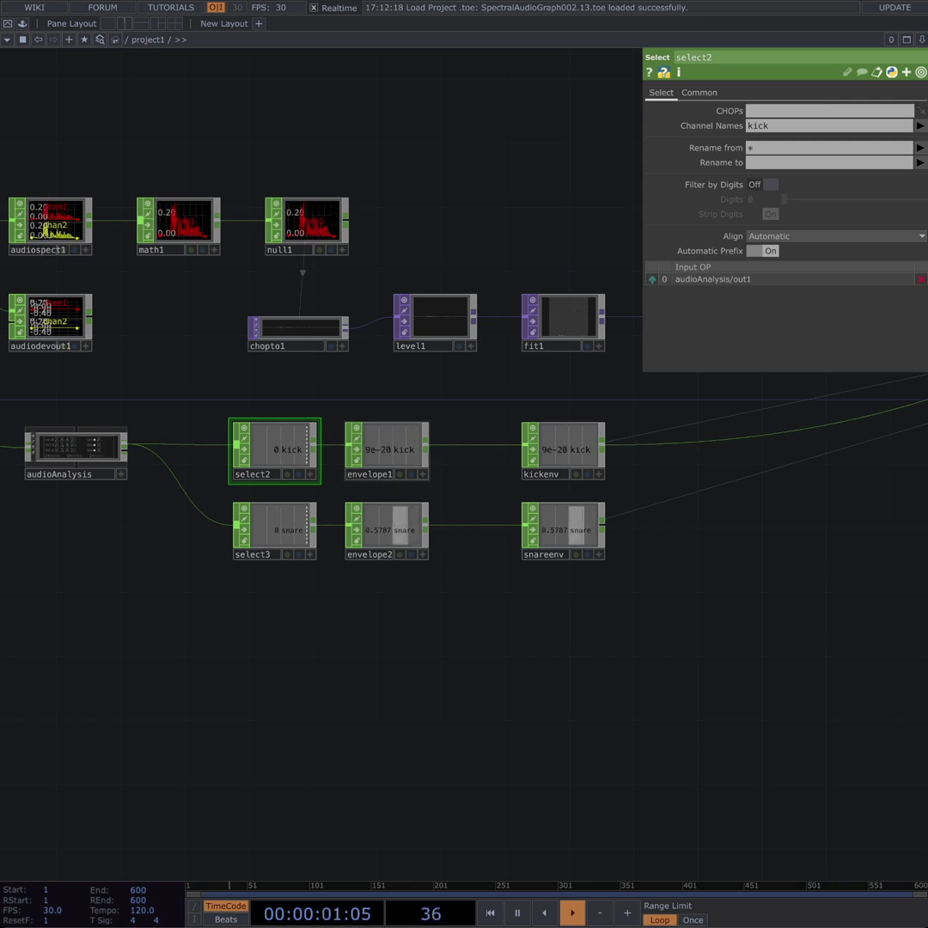
click(387, 449)
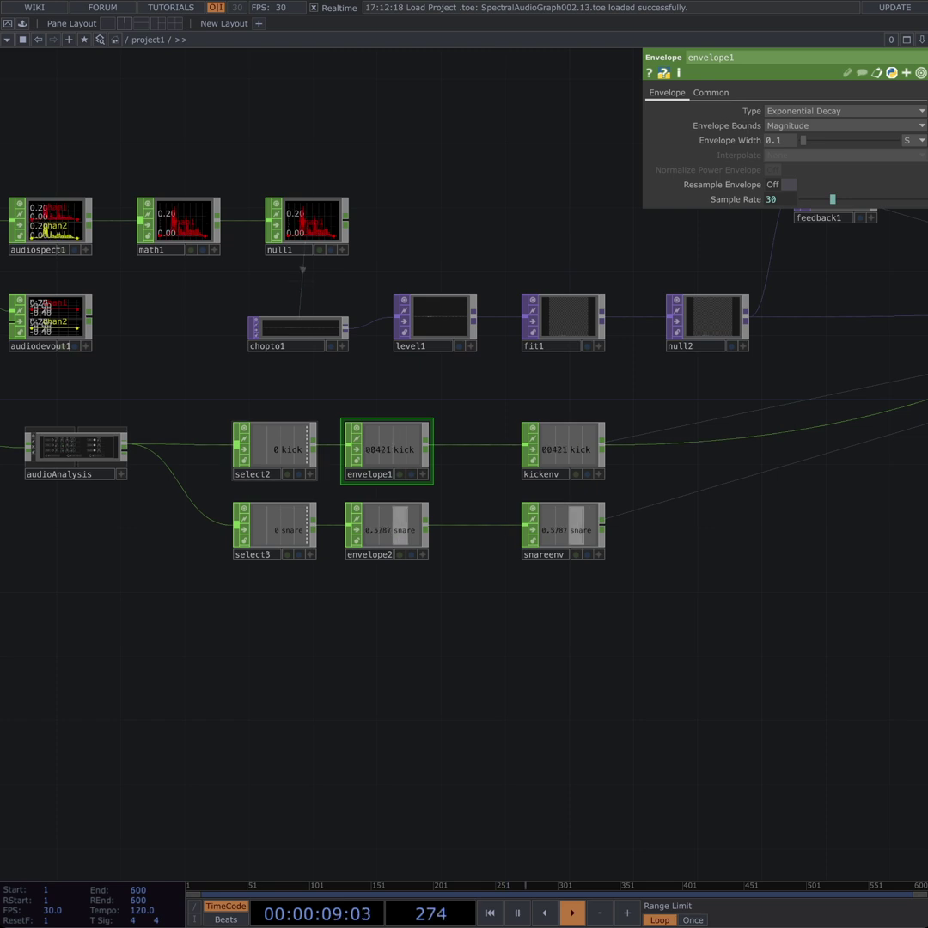
click(274, 449)
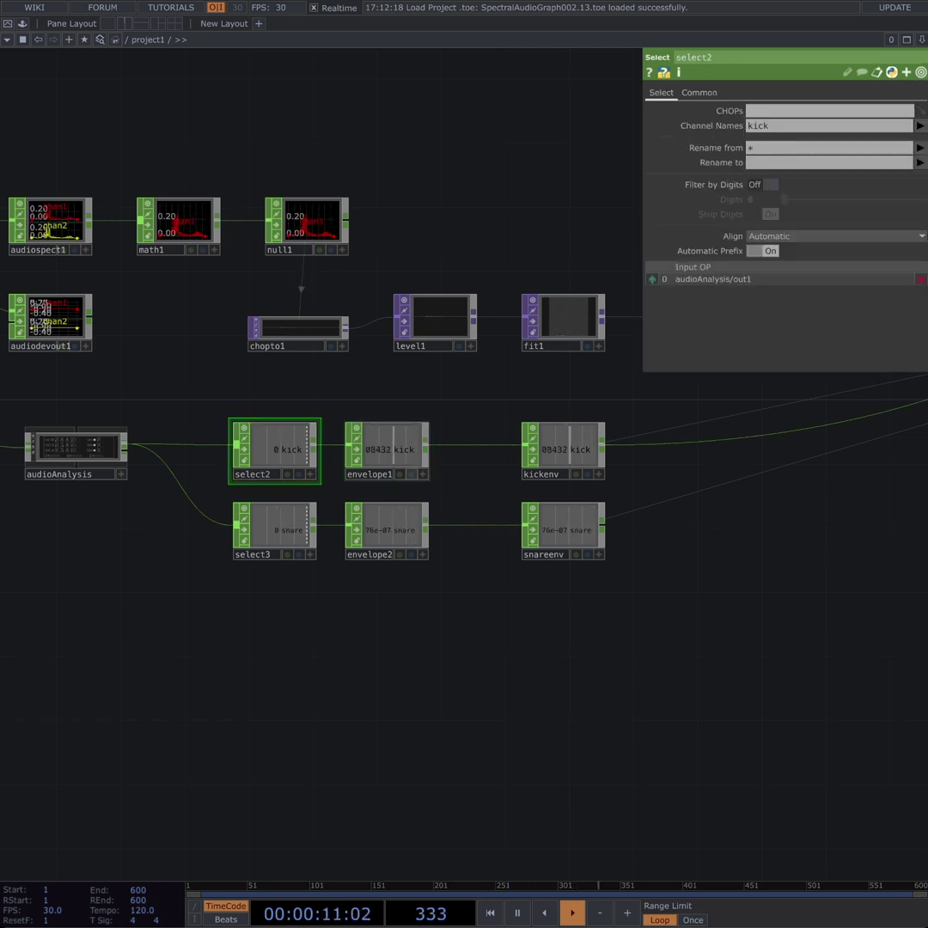
click(374, 470)
scroll(468, 465, up, 10)
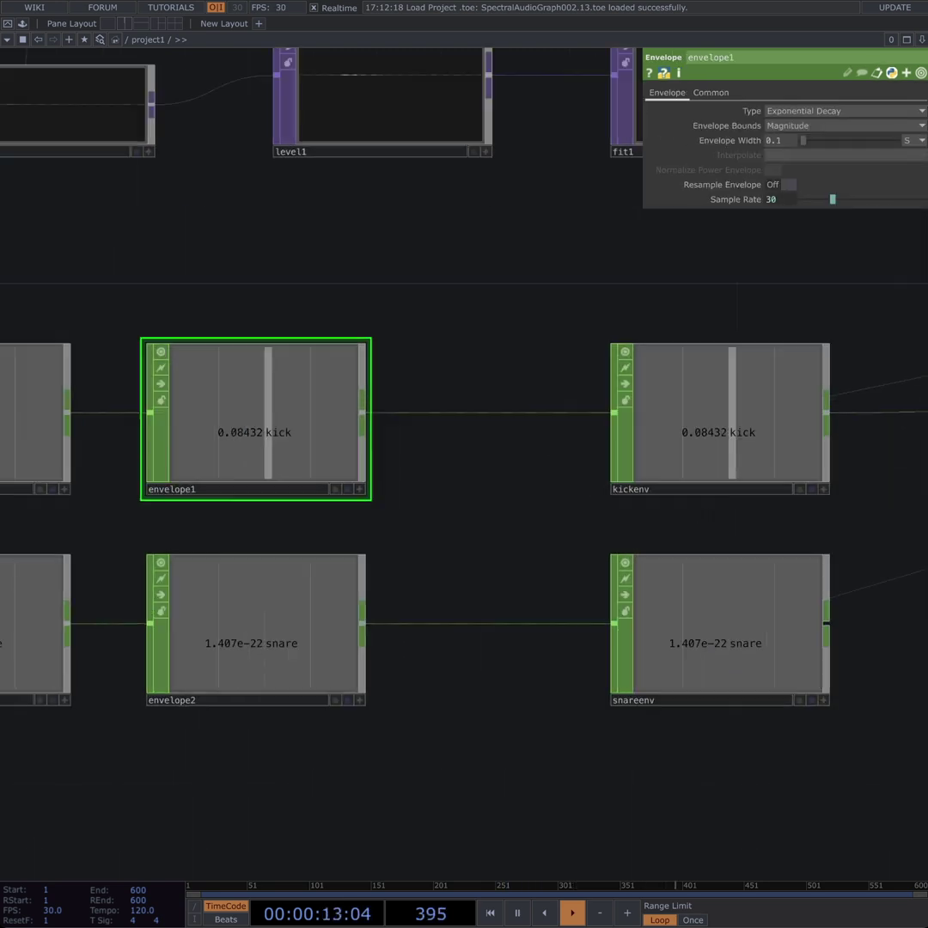
scroll(468, 464, down, 4)
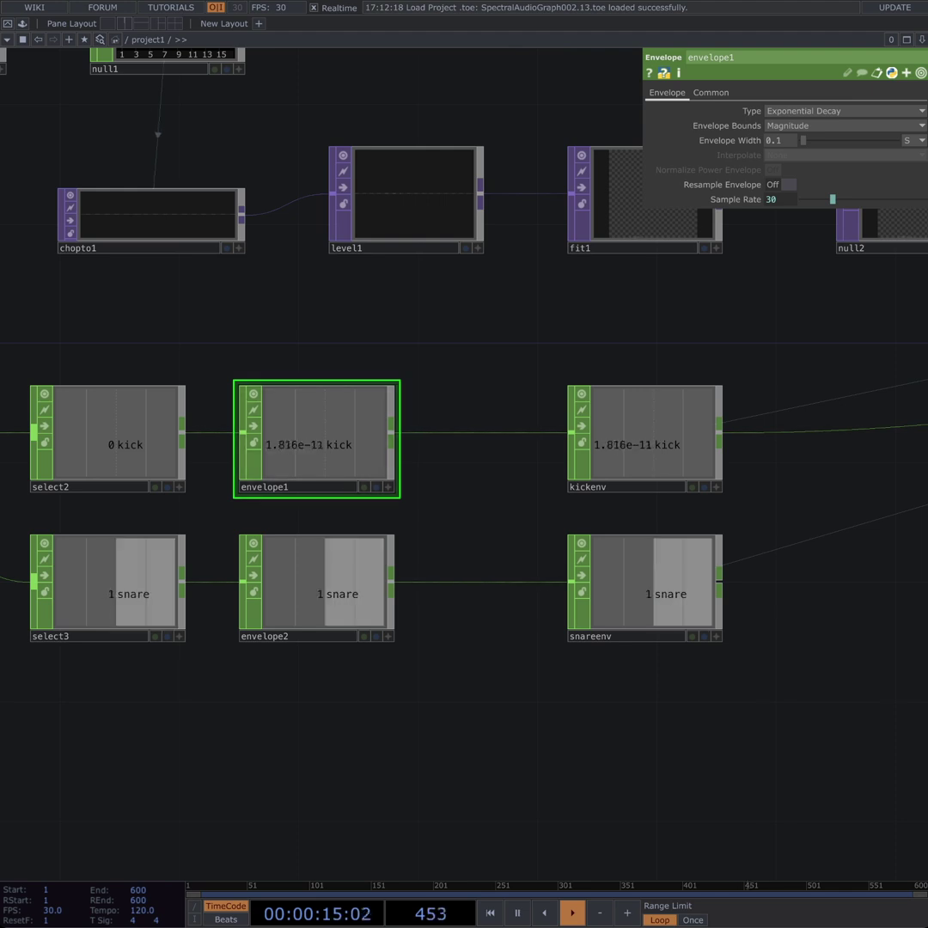
drag(469, 465, 507, 446)
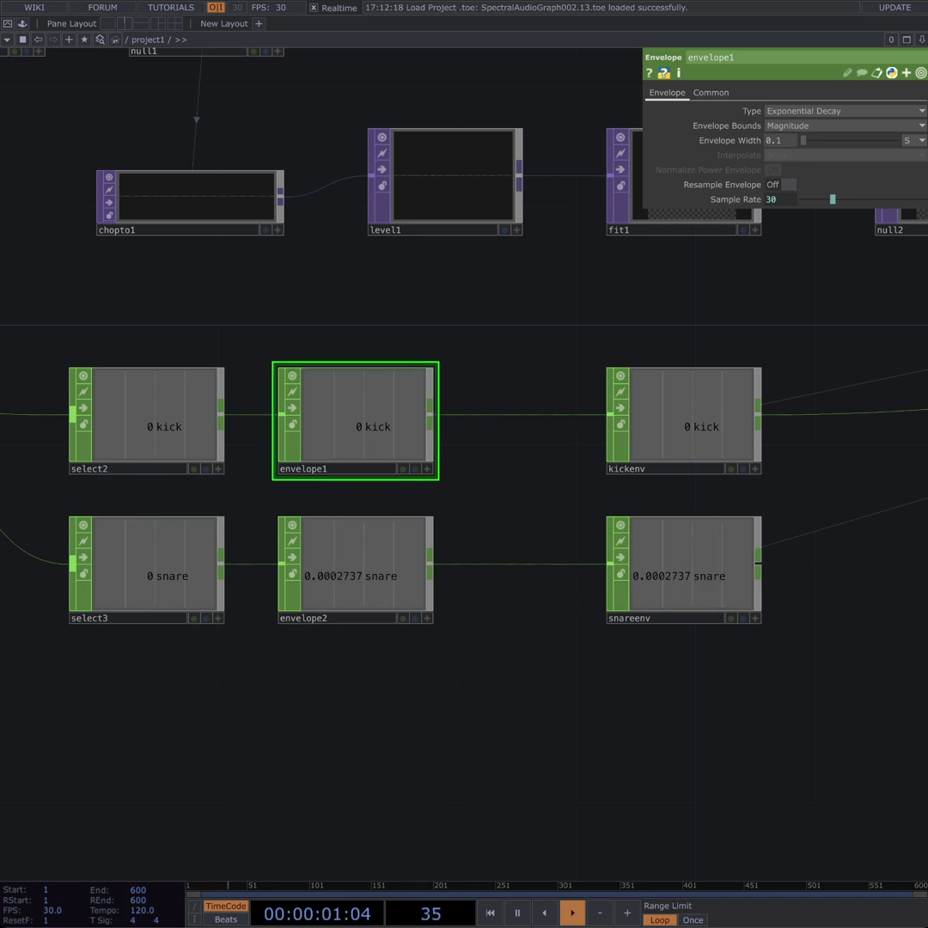
drag(507, 447, 588, 384)
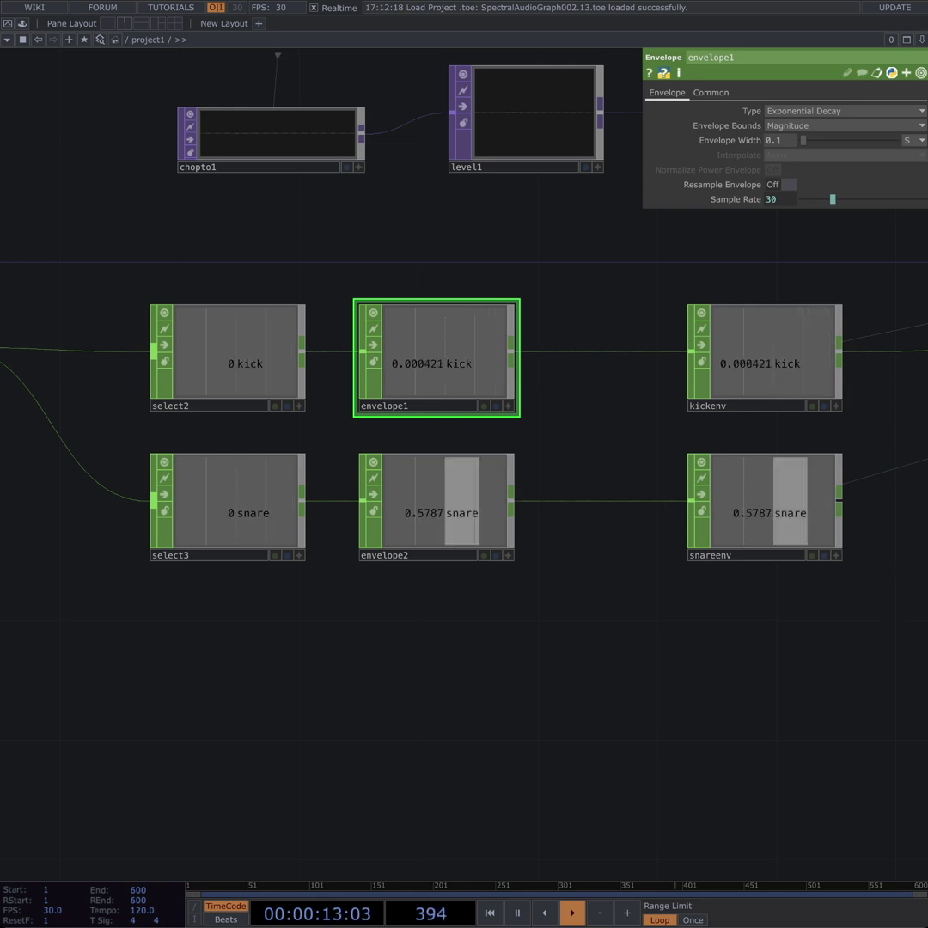
Step: Inspect the kickenv null and follow the kick and snare envelope branches from their select operators to their outputs
drag(567, 636, 433, 654)
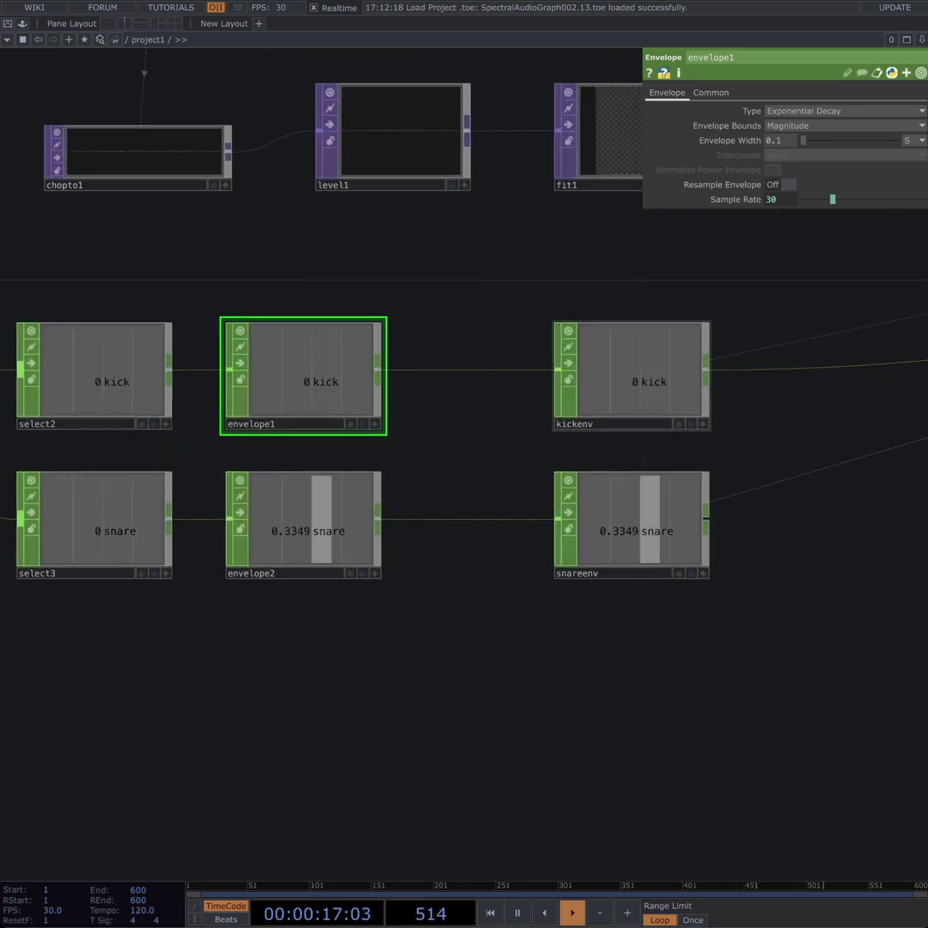
click(631, 369)
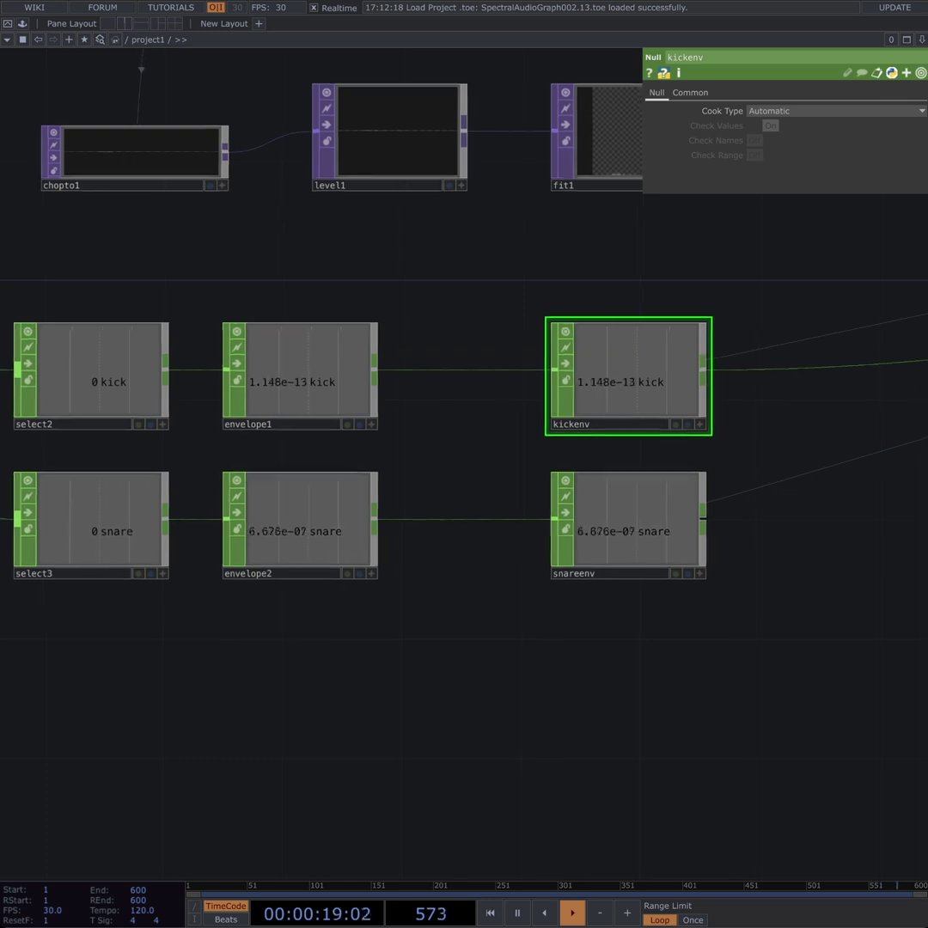
drag(593, 644, 451, 651)
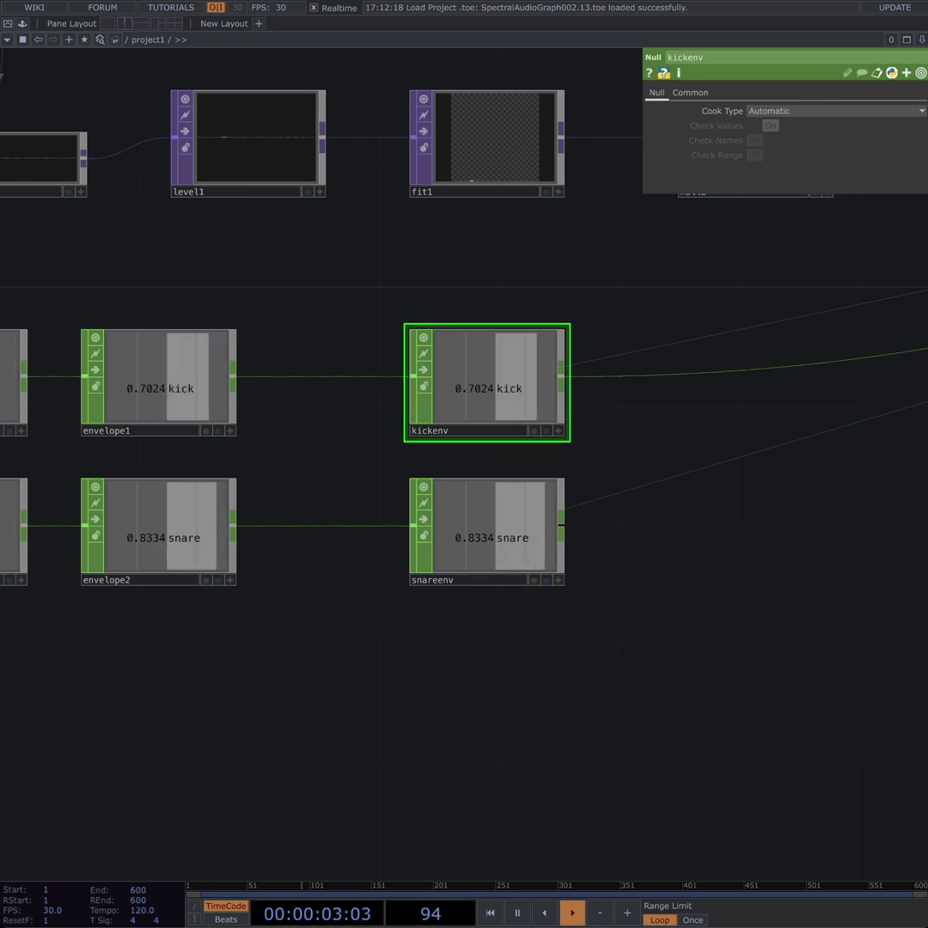
drag(180, 636, 350, 620)
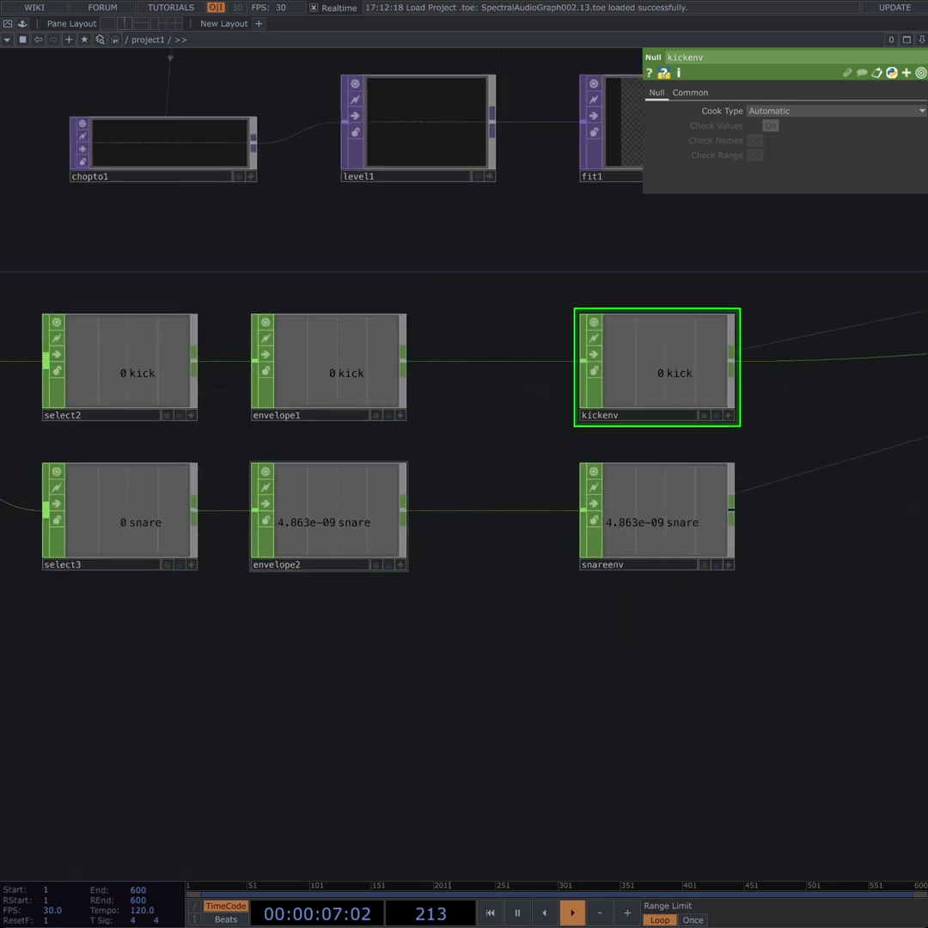
drag(343, 627, 480, 630)
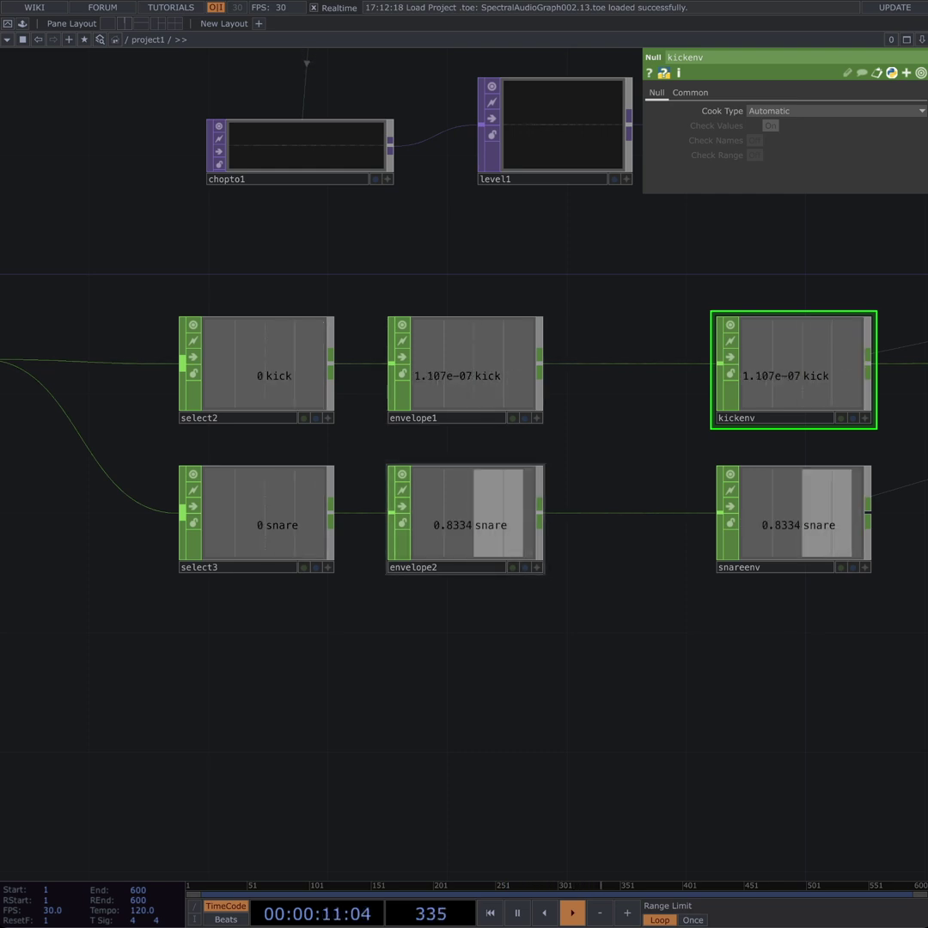
drag(480, 629, 234, 625)
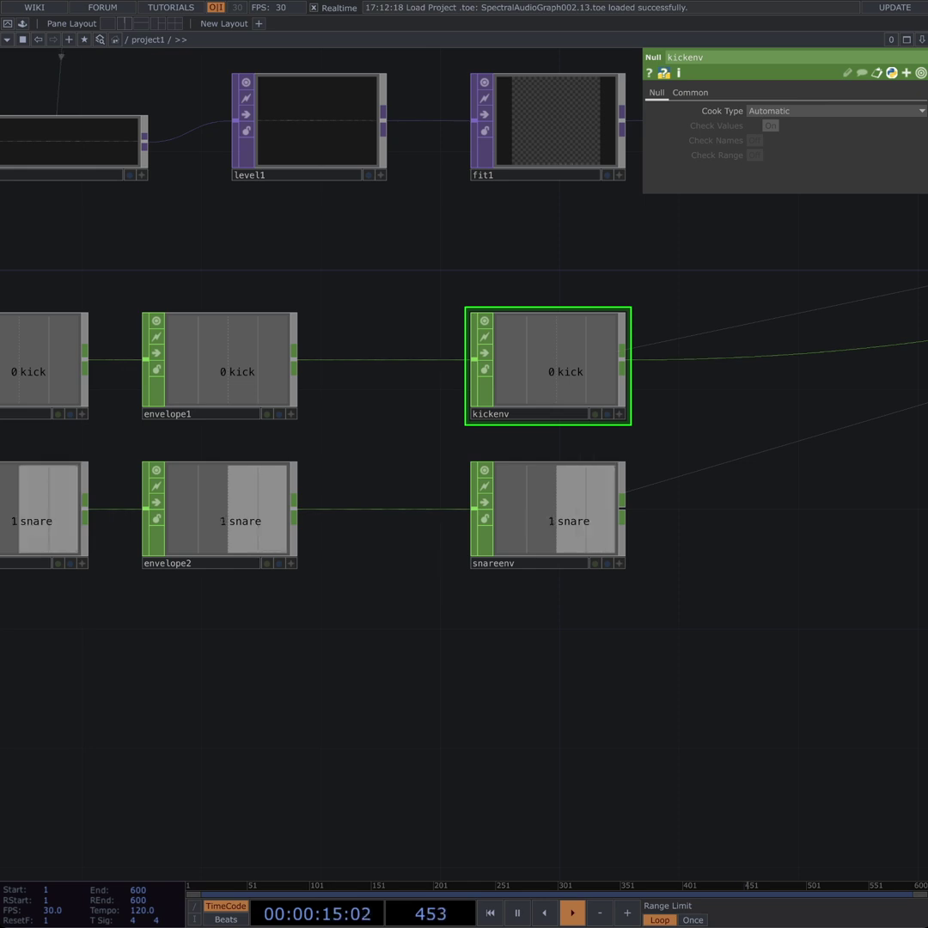
drag(235, 625, 236, 693)
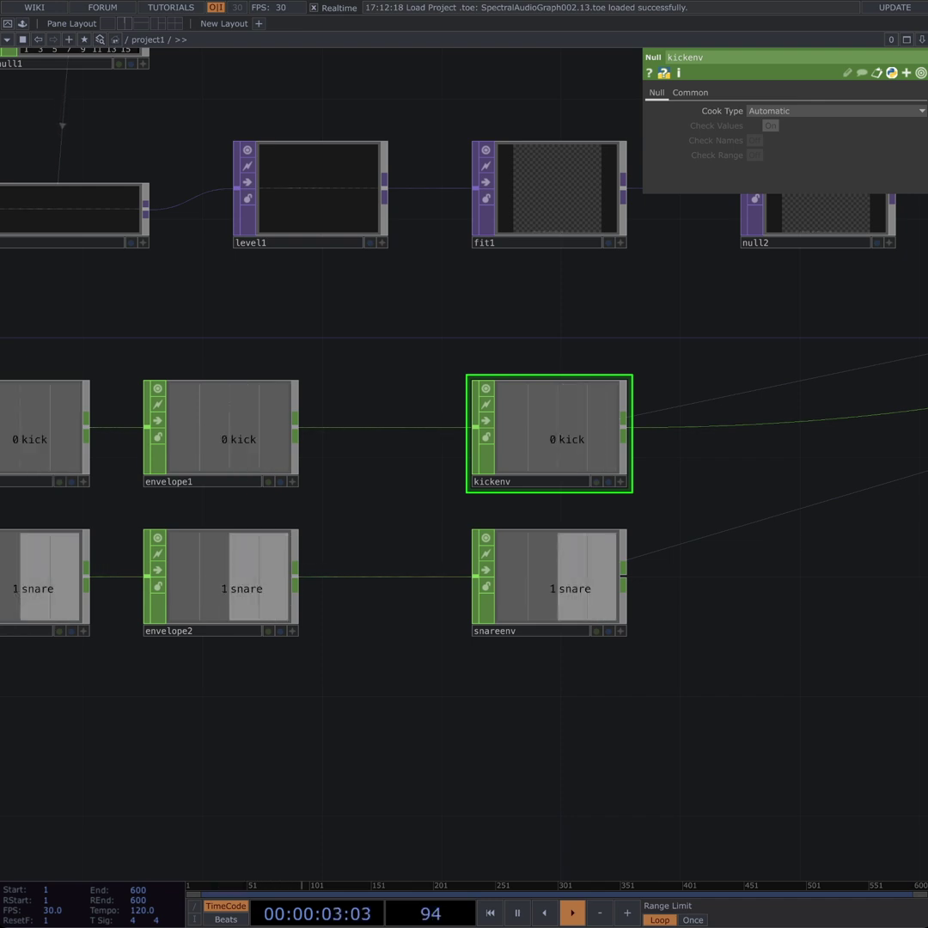
Step: Follow the kick signal from the kickenv null past the feedback loop to the count1 operator and the 3D render section
scroll(735, 537, down, 2)
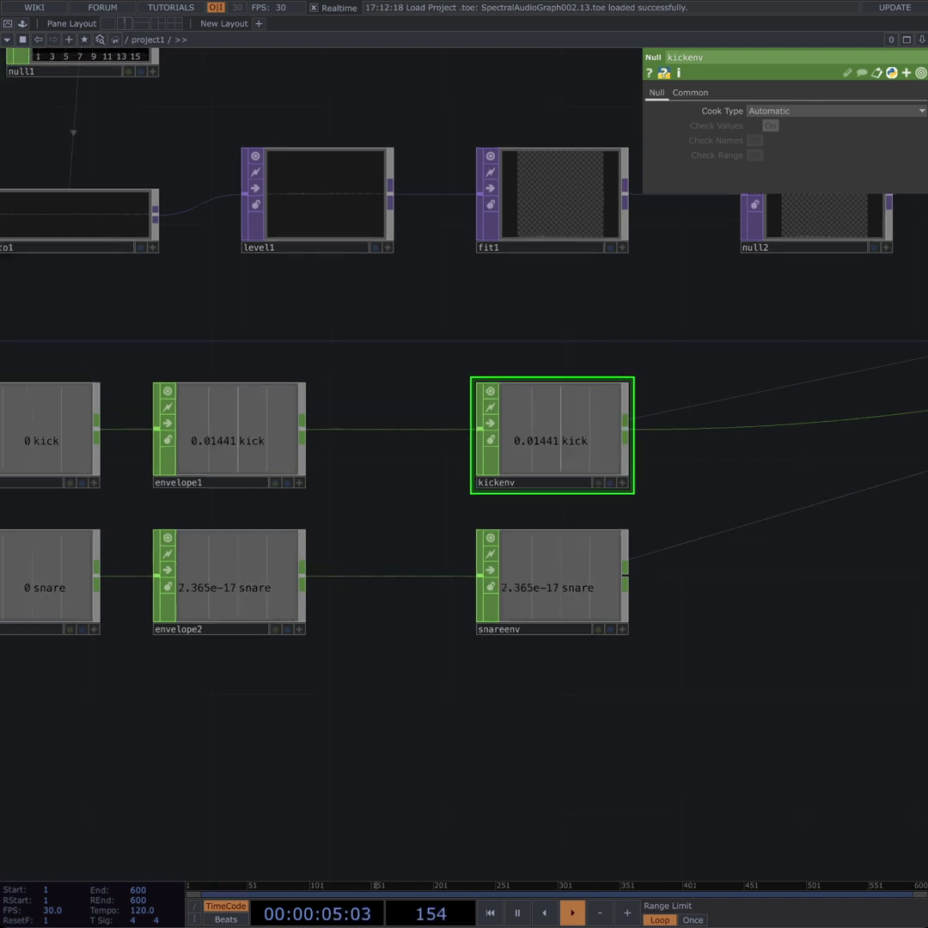
drag(766, 569, 78, 674)
scroll(697, 577, down, 3)
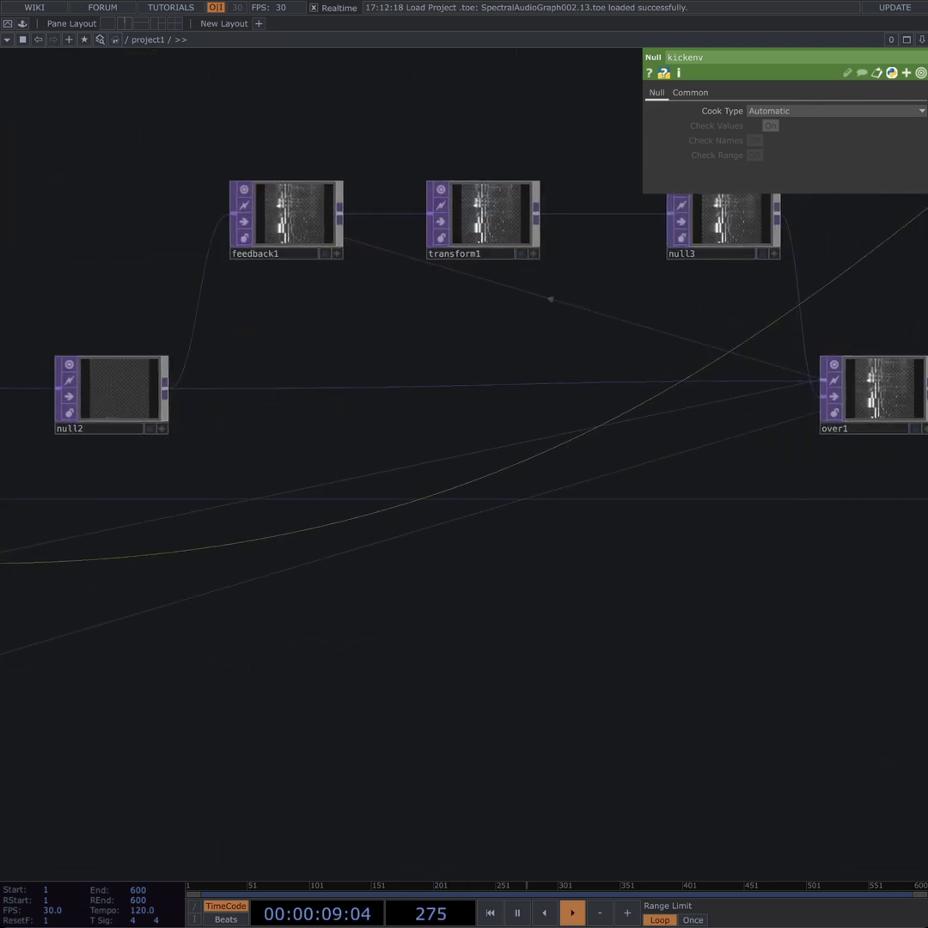
drag(601, 515, 156, 676)
drag(773, 515, 86, 721)
drag(601, 515, 307, 464)
drag(601, 515, 323, 619)
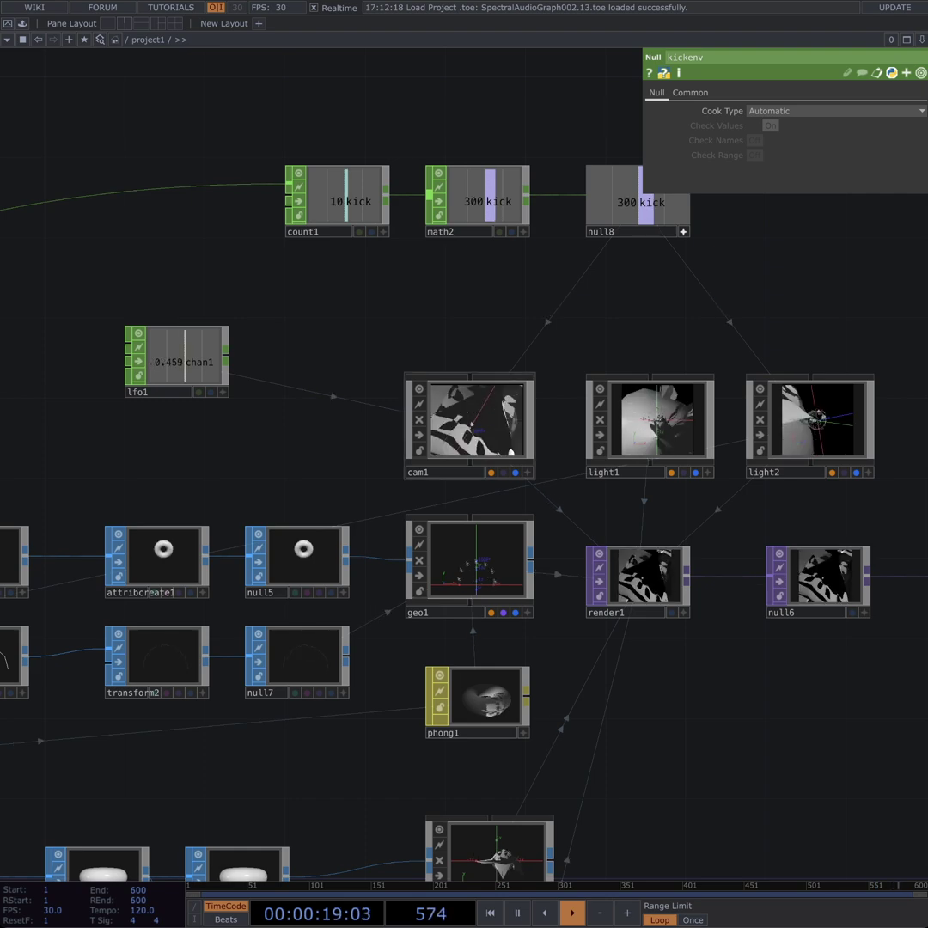
Step: Inspect light1's transform settings and light2's light settings, including its dimmer, in the render section
click(650, 421)
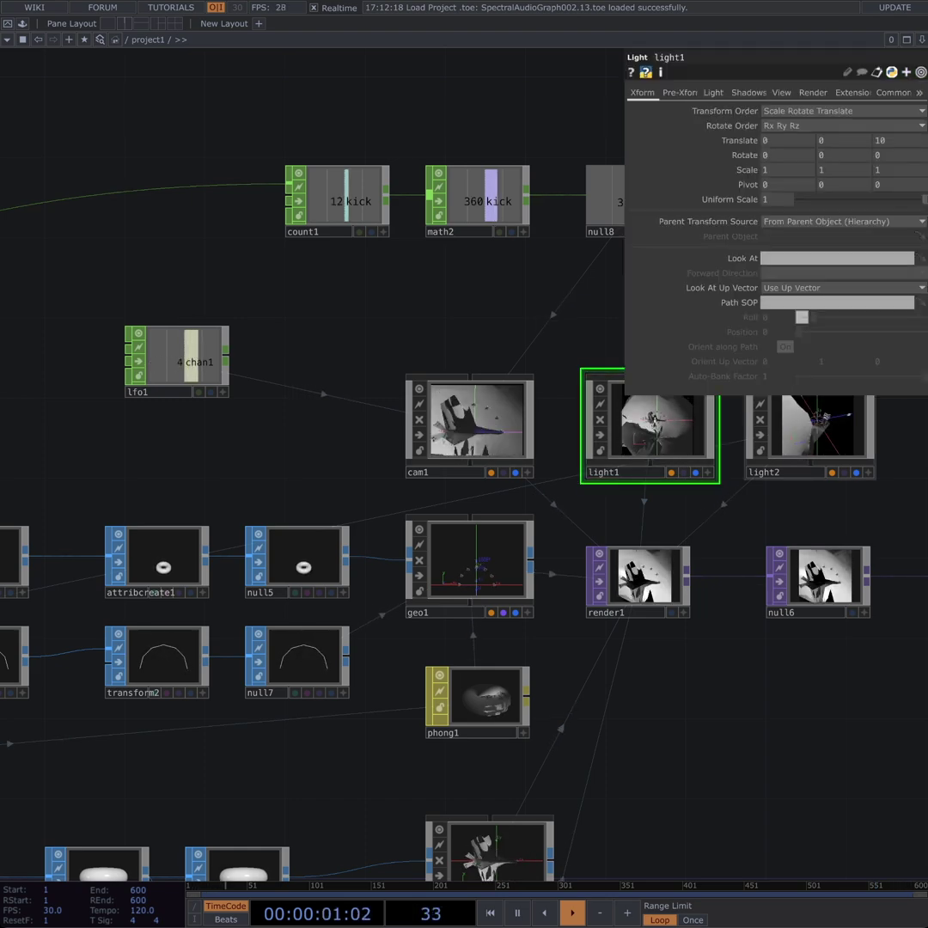
click(809, 442)
drag(799, 519, 482, 595)
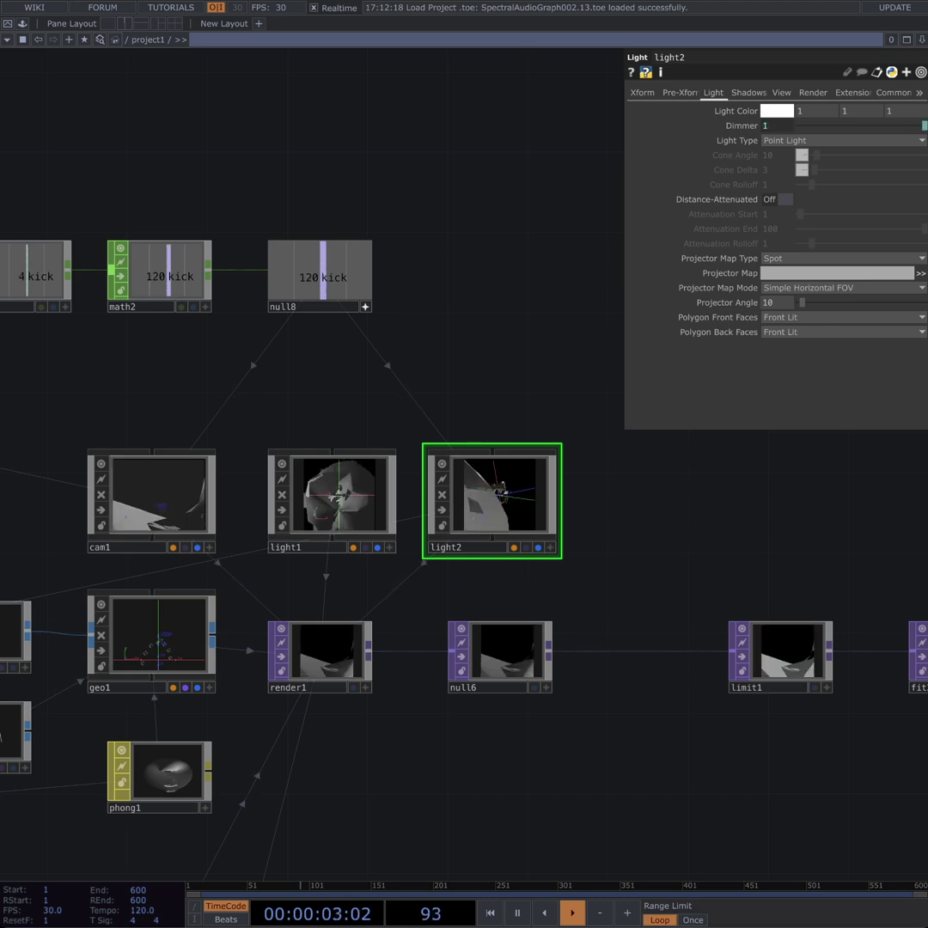
drag(430, 773, 605, 753)
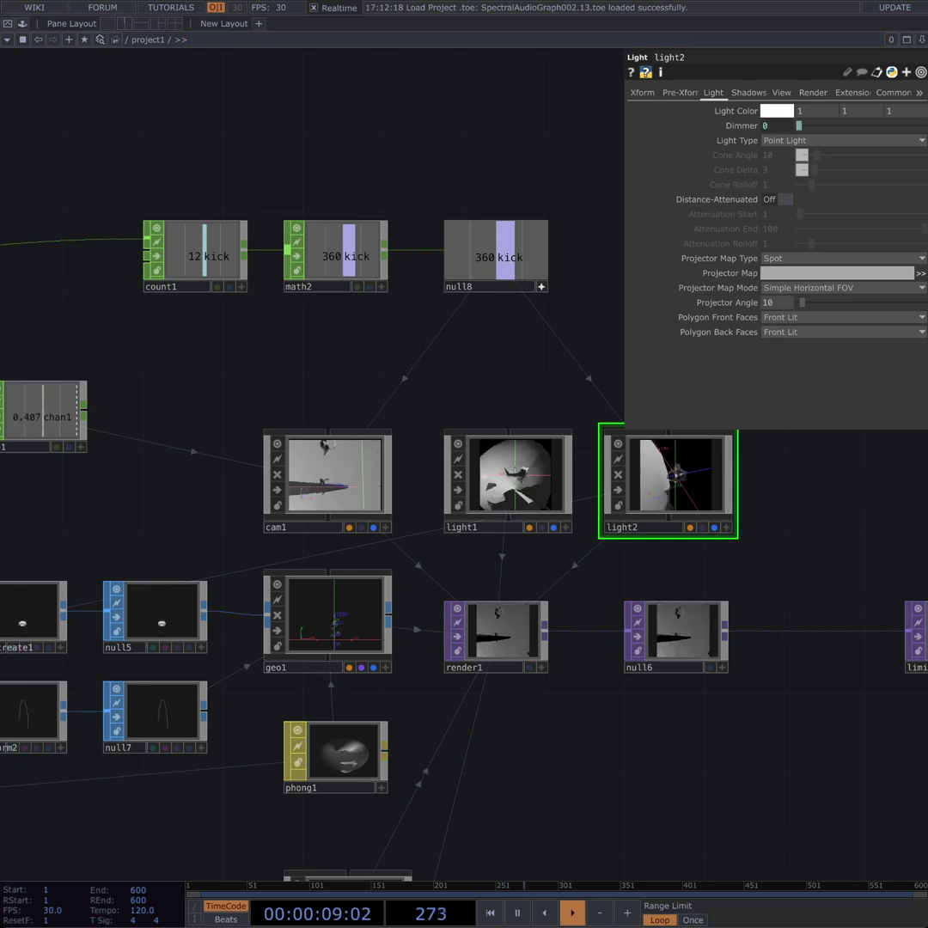
Step: Examine count1's trigger thresholds and the multiply-add and range settings of math2 after it
click(179, 286)
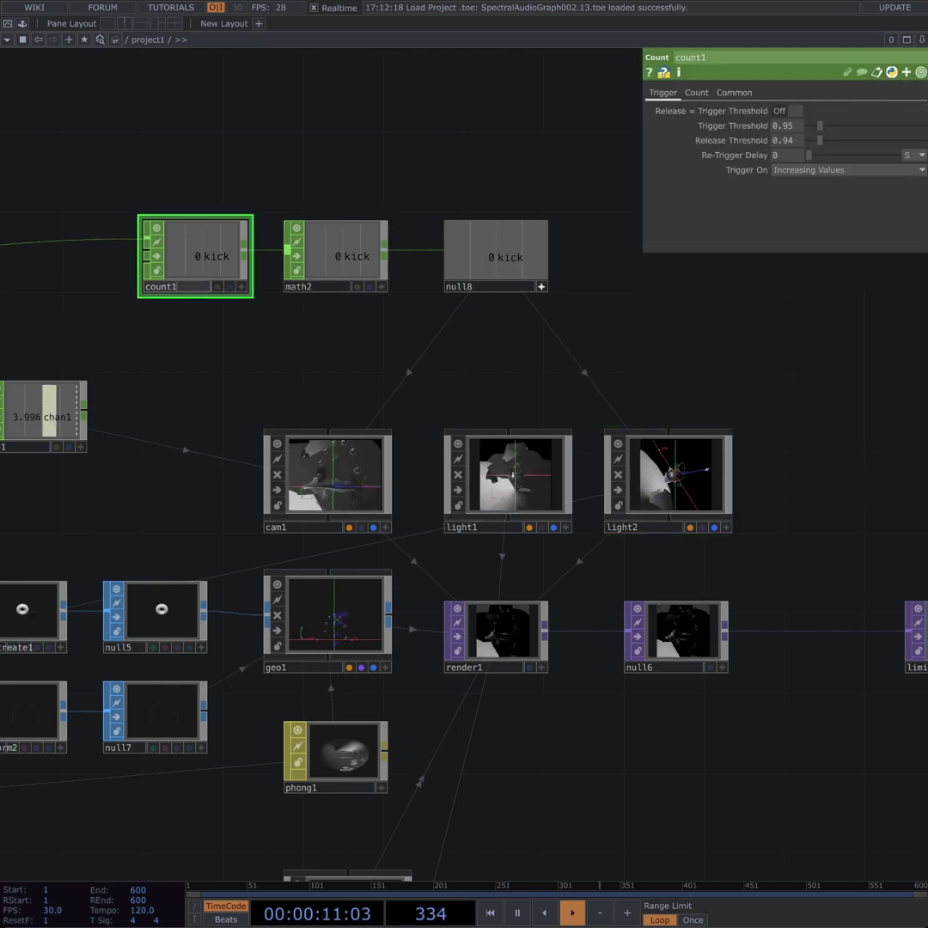
drag(249, 352, 481, 381)
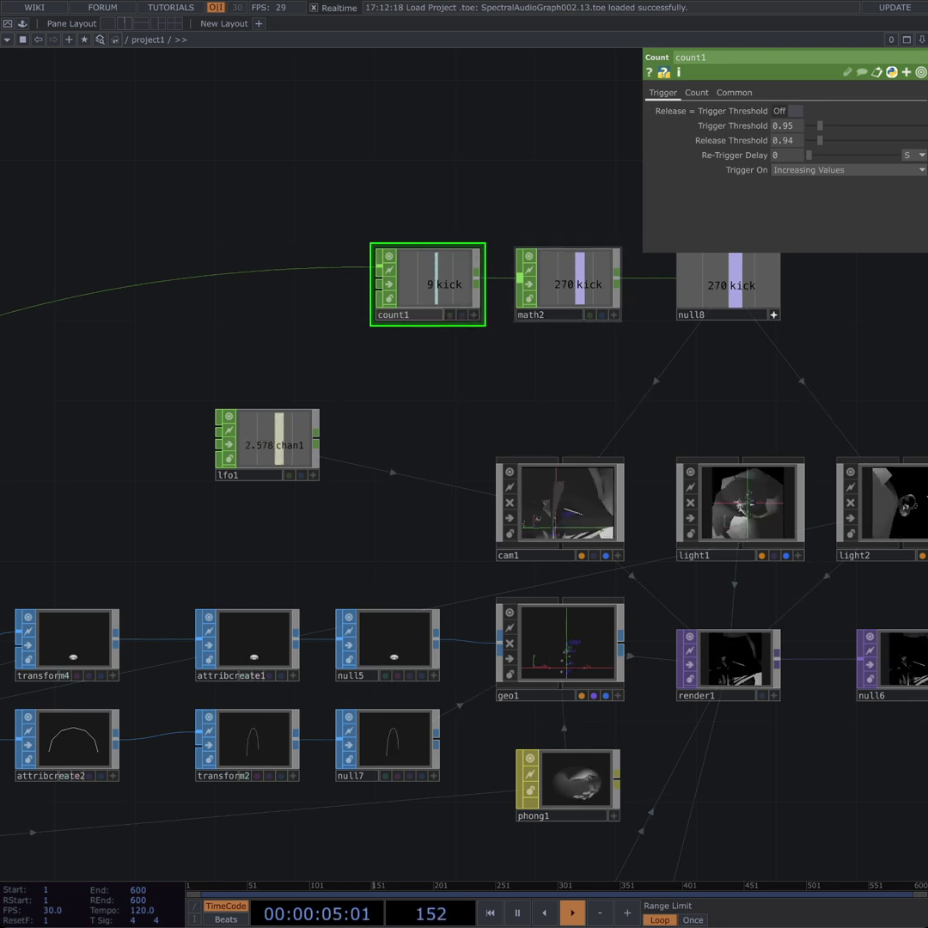
click(551, 315)
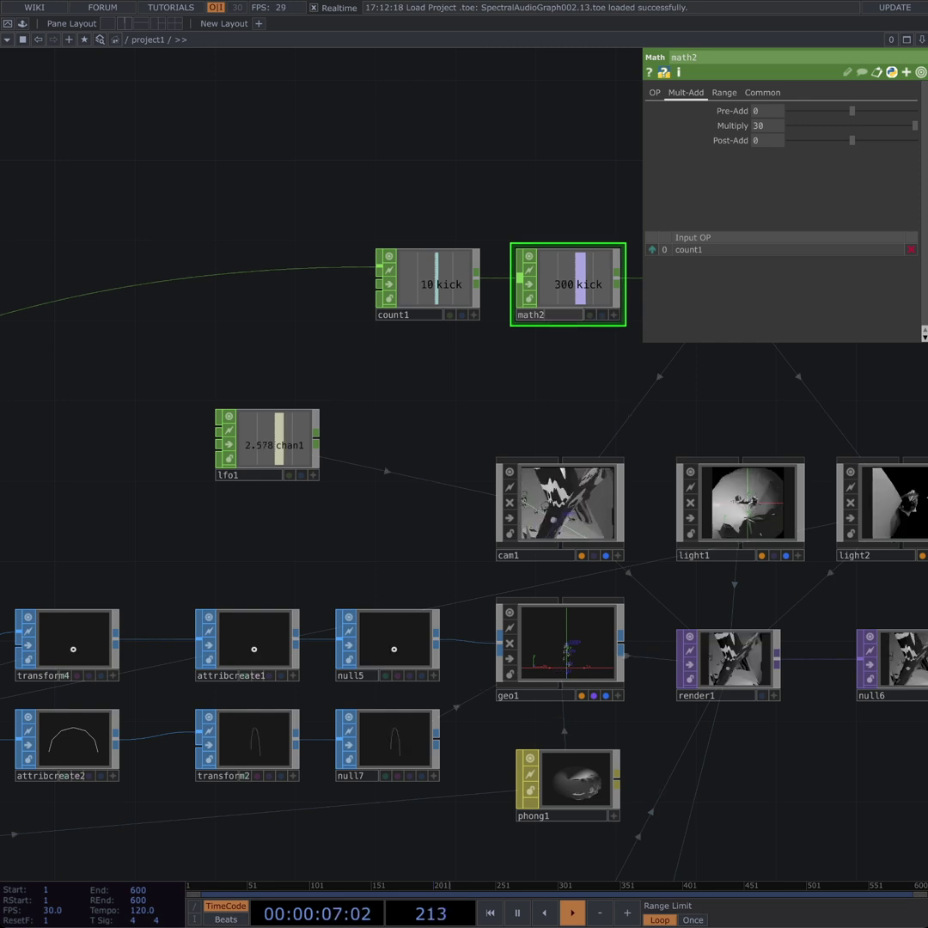
click(723, 92)
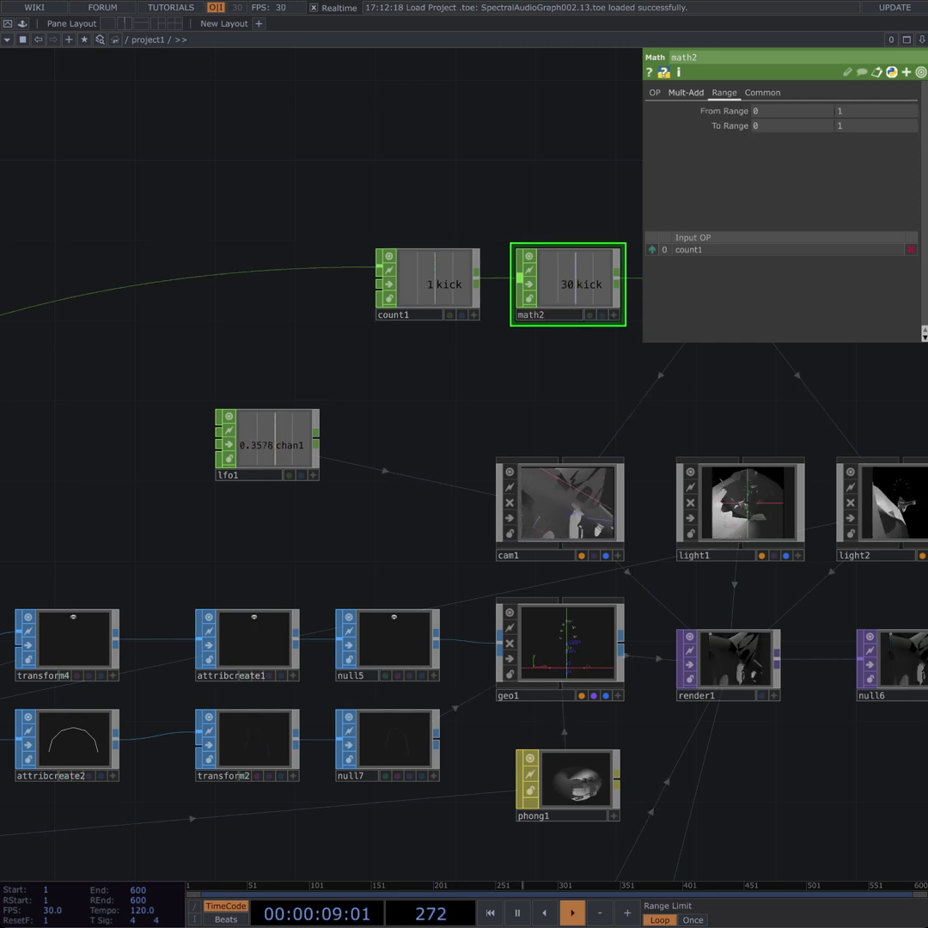
click(686, 92)
Step: Trace the kick count from count1 through math2 to the null8 operator that feeds the camera and light2
click(428, 292)
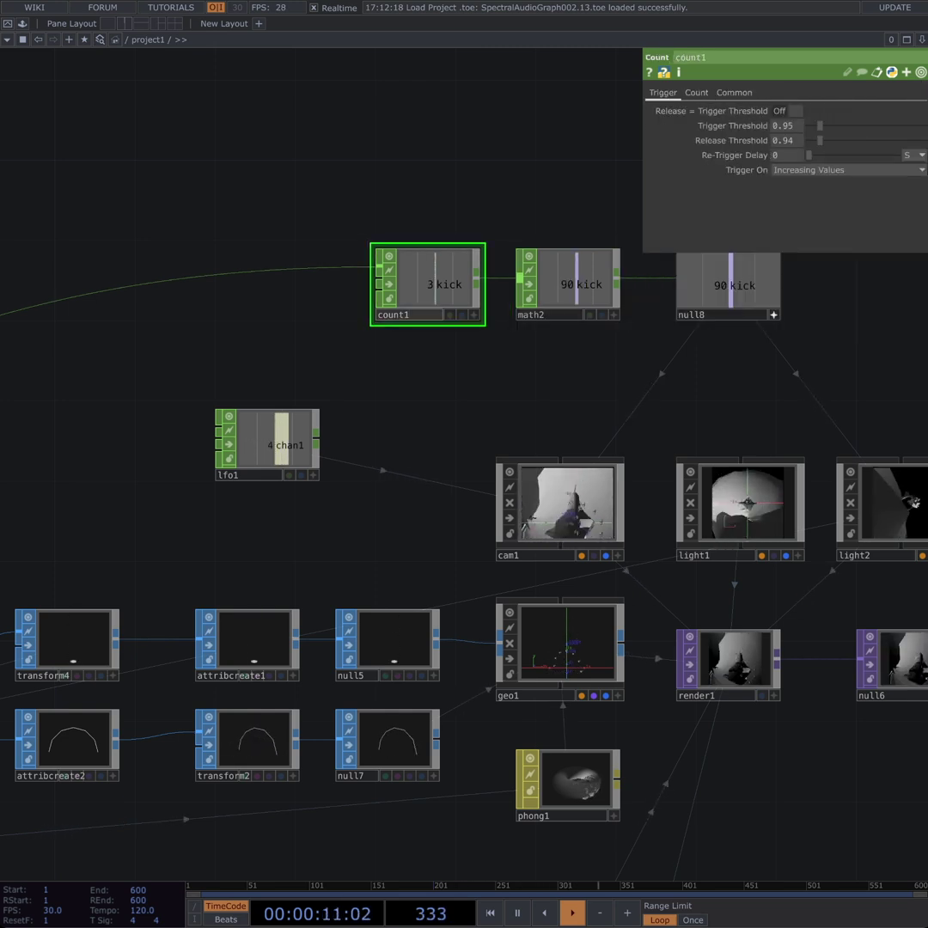
drag(447, 377, 381, 397)
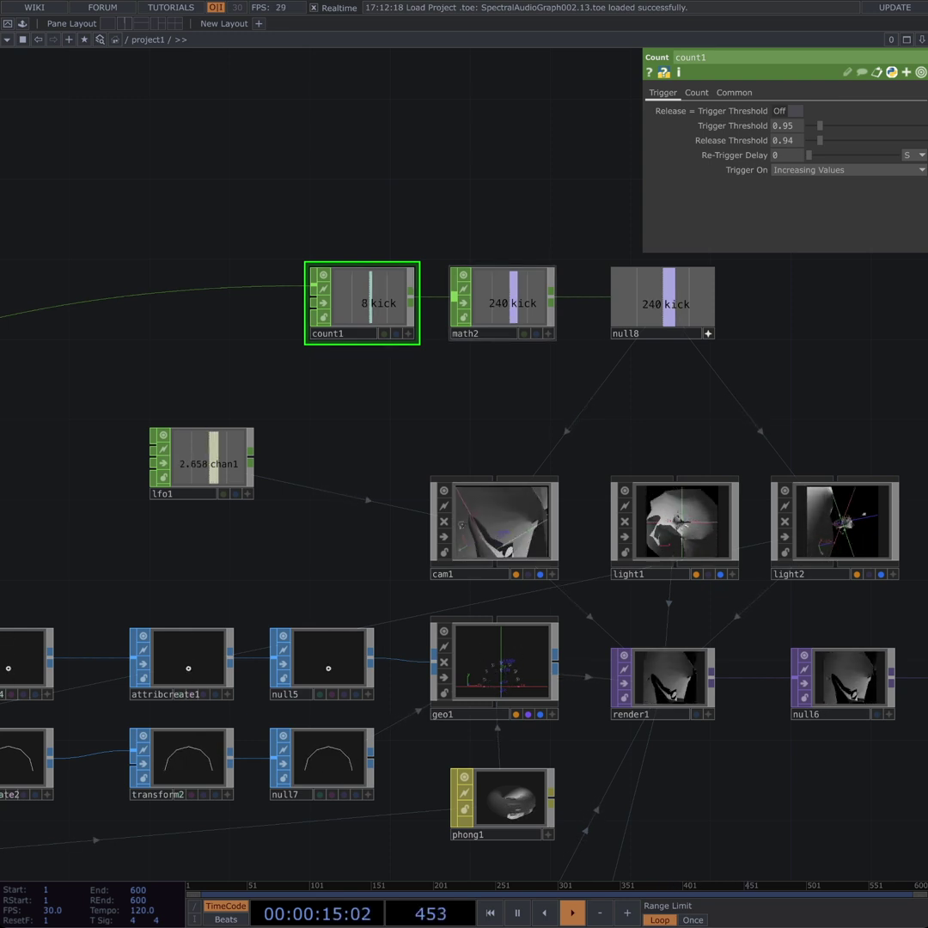
click(503, 300)
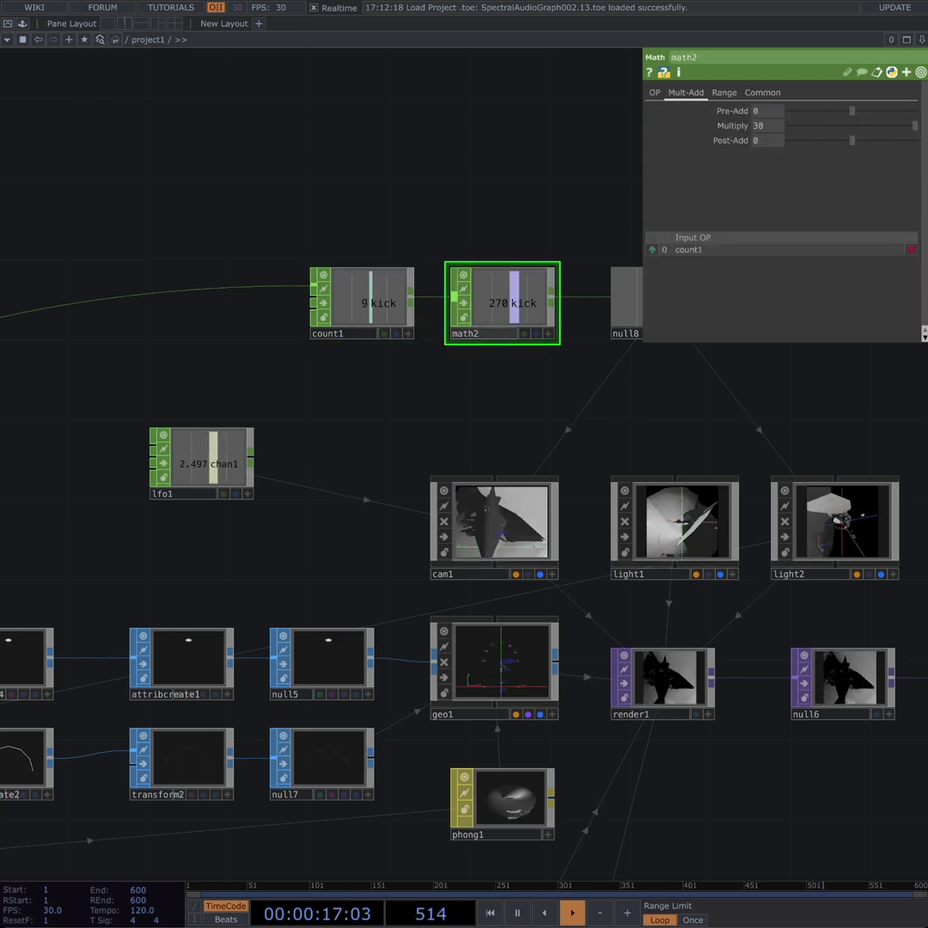
drag(507, 387, 467, 382)
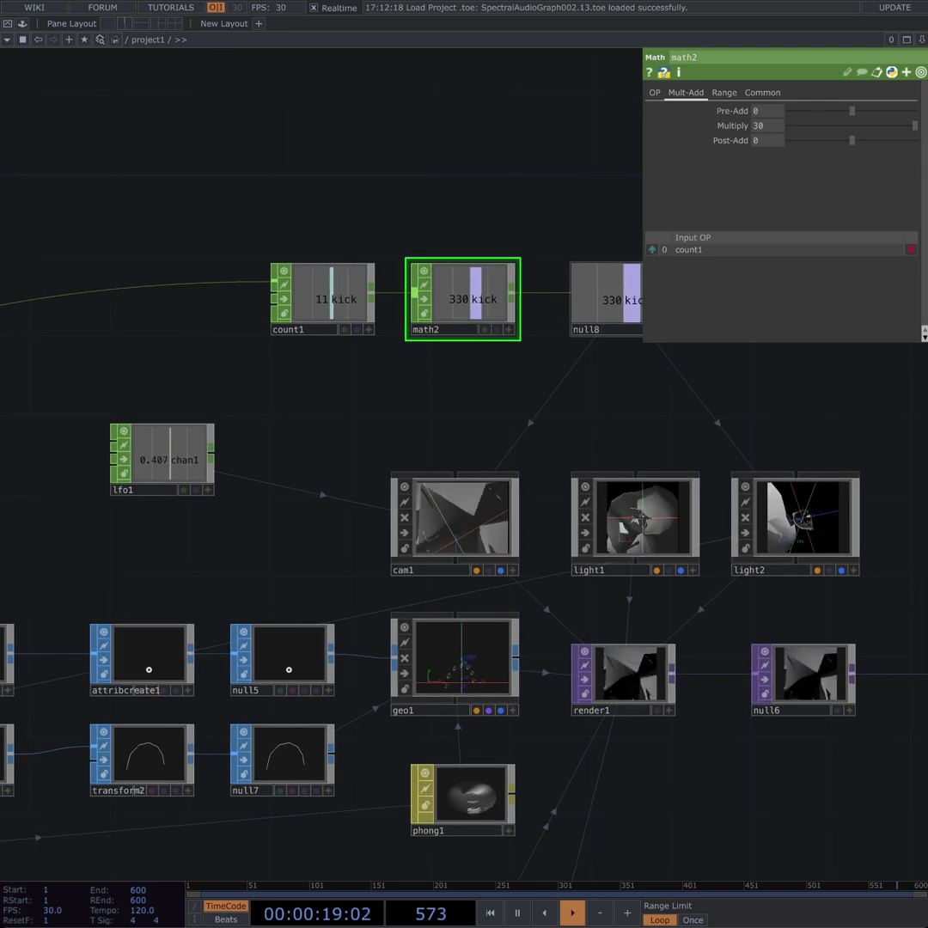
click(608, 329)
drag(593, 378, 567, 381)
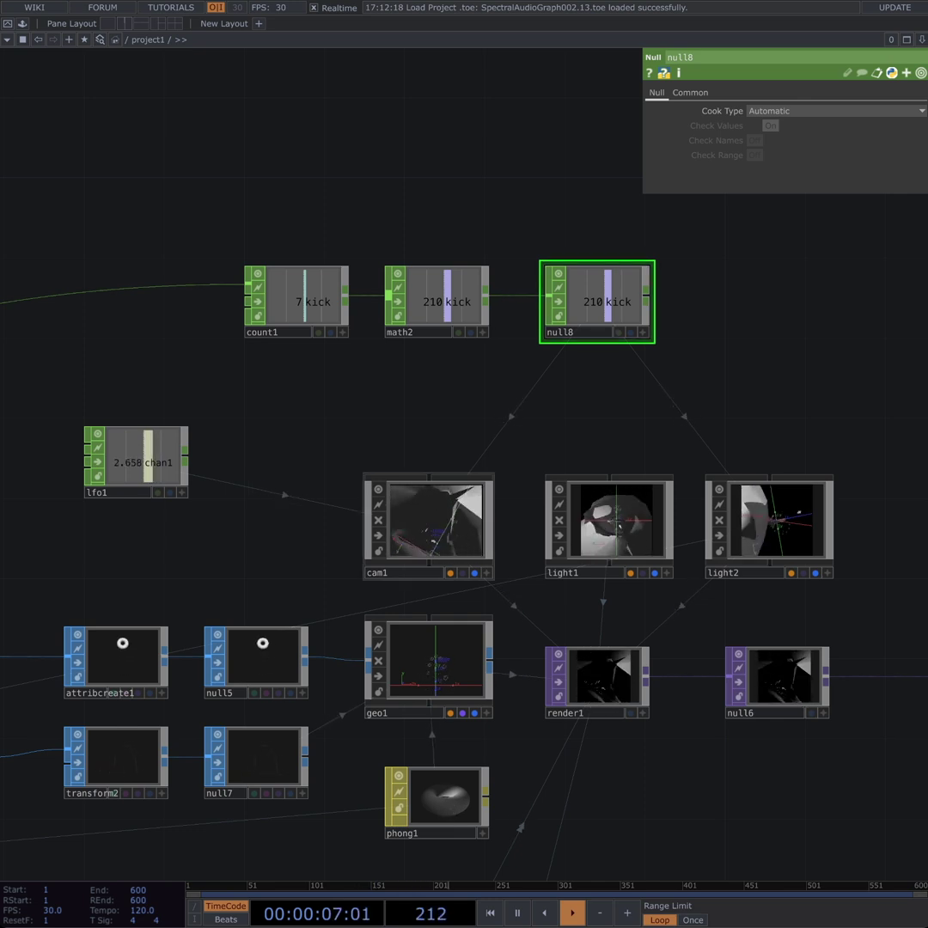
Step: Inspect cam1's transform settings, including the Z translation and Z rotation driven by lfo1 and null8
click(421, 563)
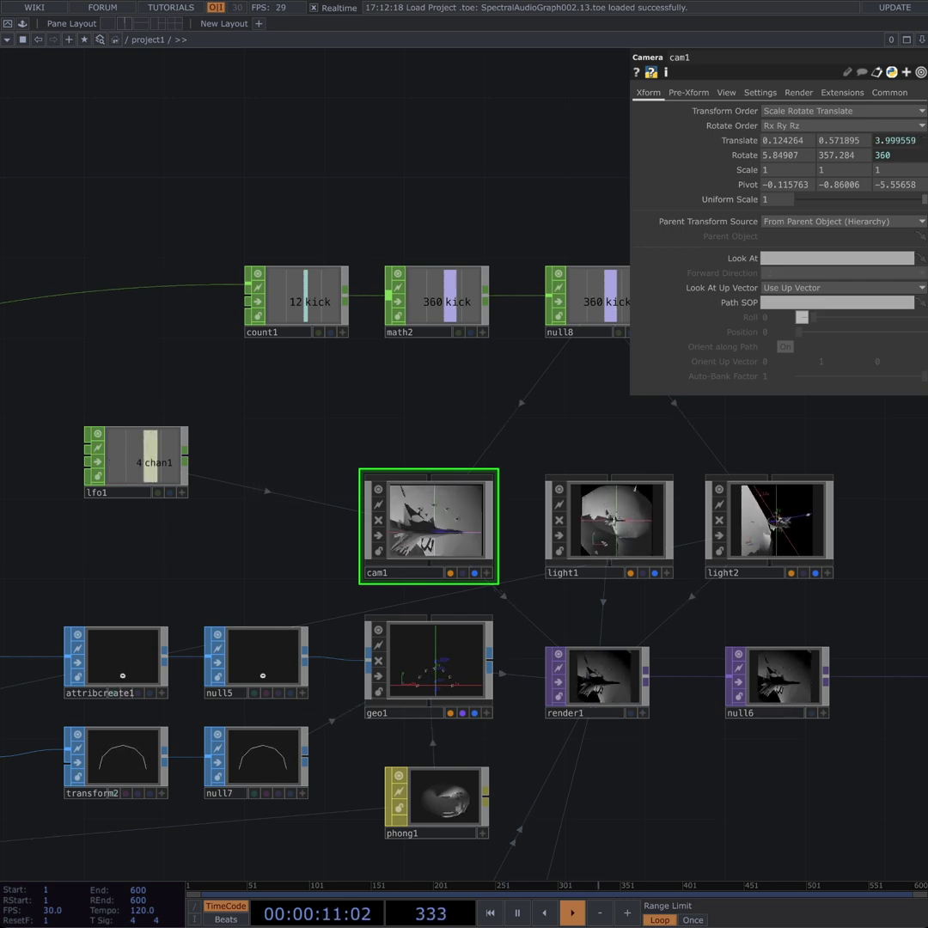
drag(533, 404, 515, 441)
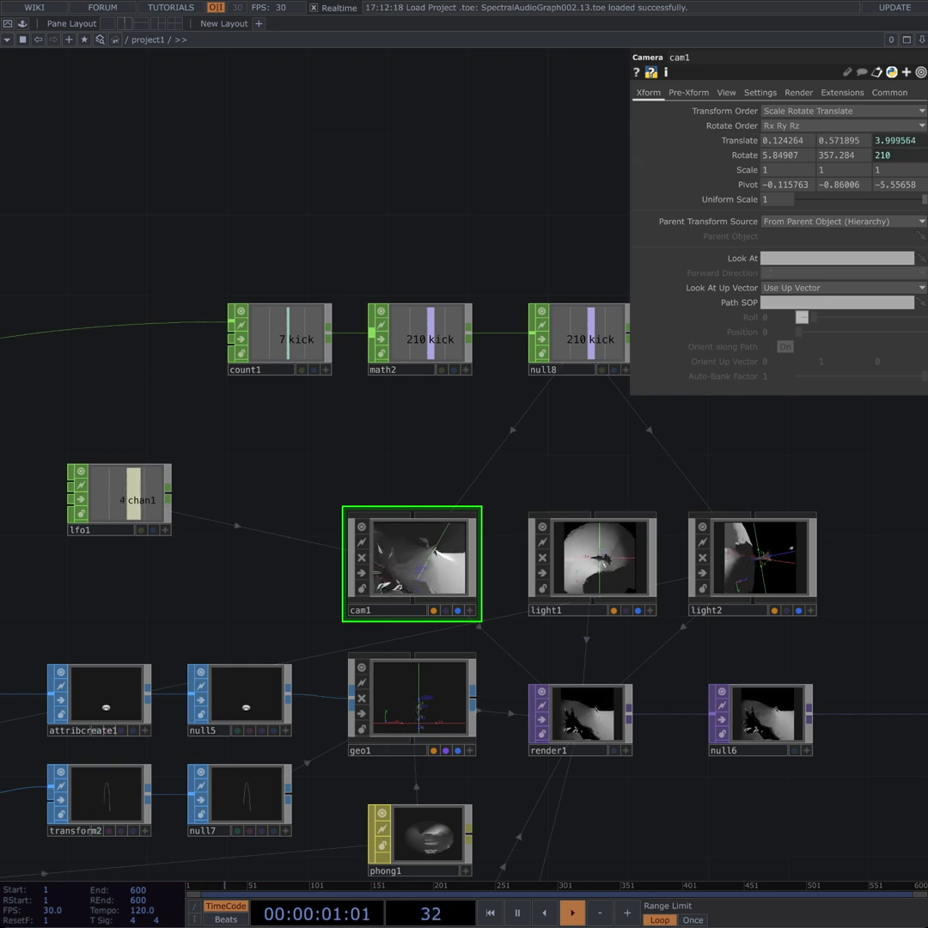
drag(567, 430, 437, 383)
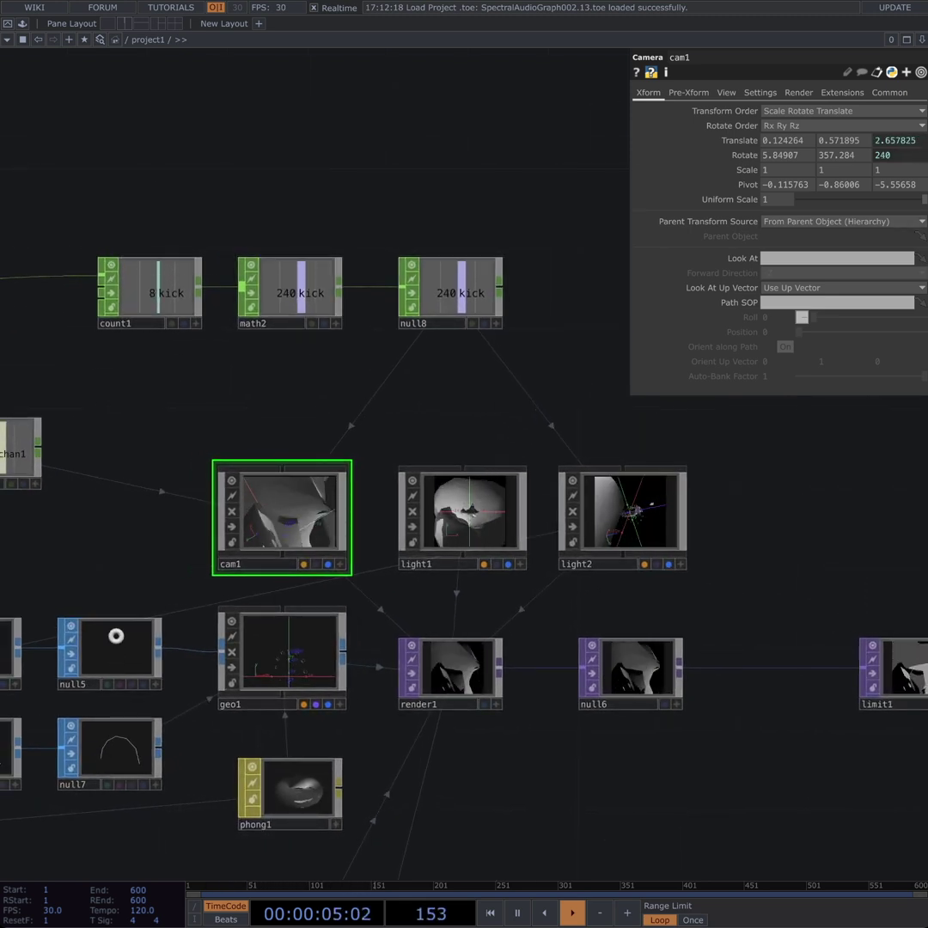
Step: Review how math2 scales the kick count, checking its range, OP and multiply-add settings against count1
click(292, 296)
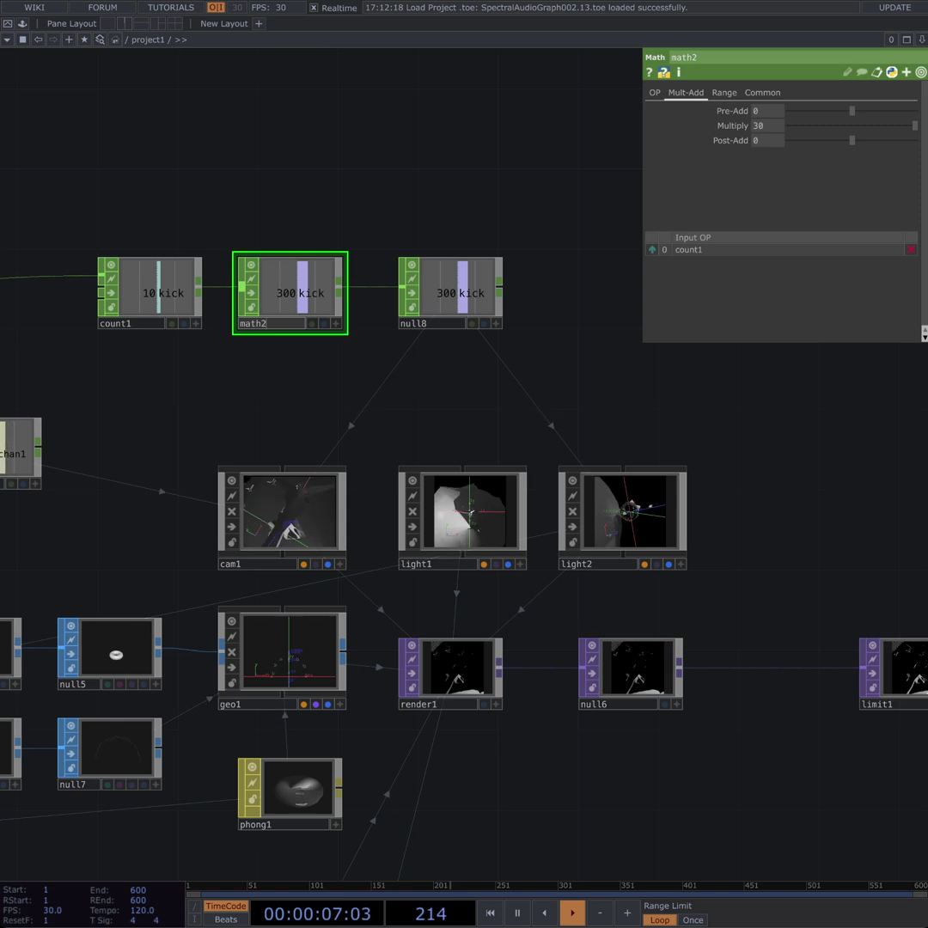
click(153, 296)
click(294, 297)
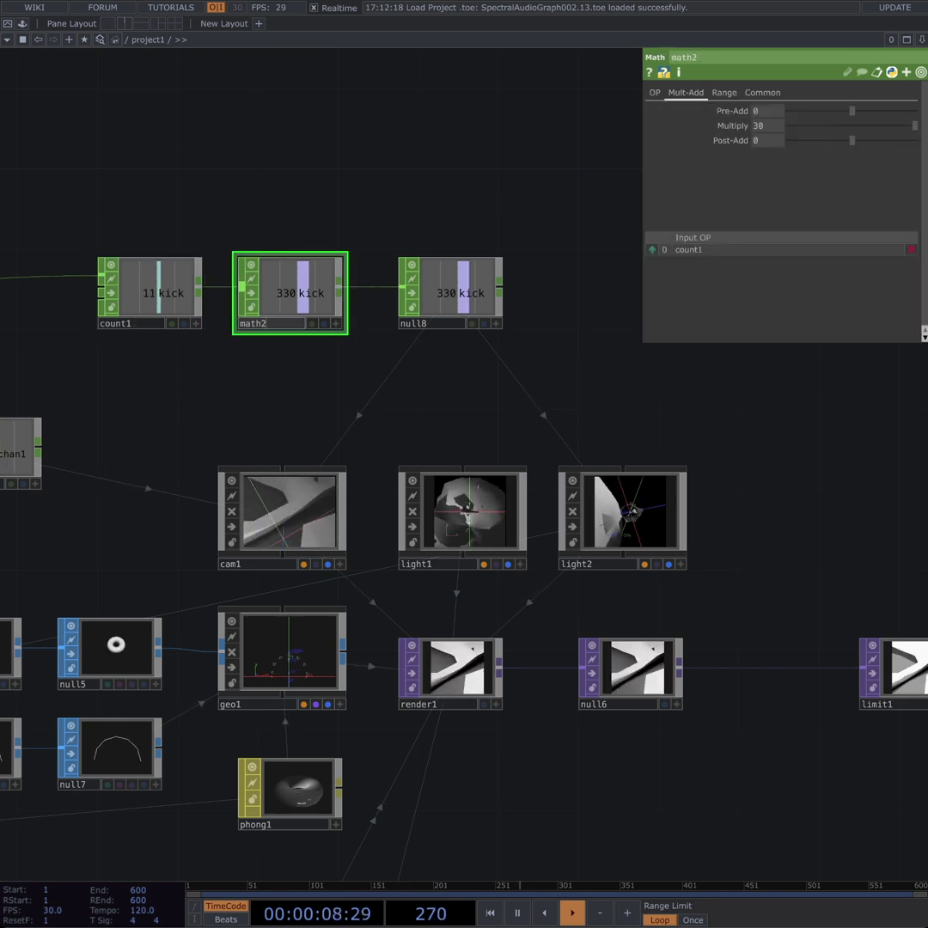
click(724, 93)
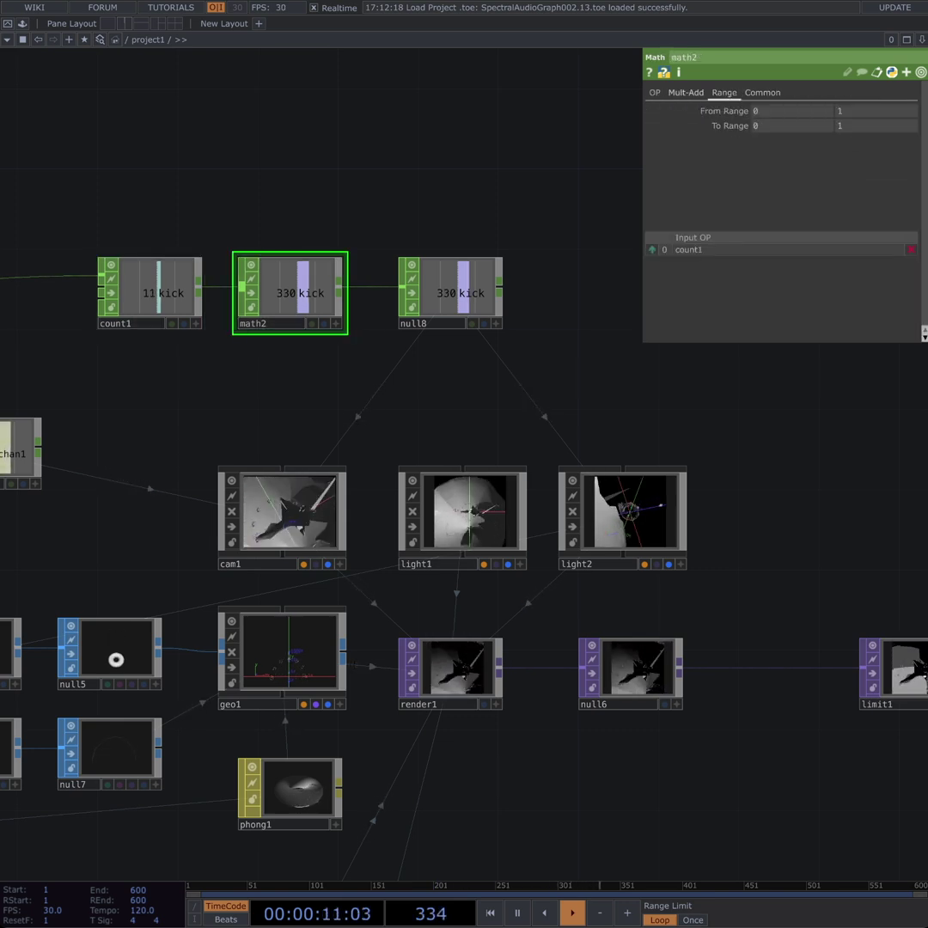
click(655, 93)
click(685, 93)
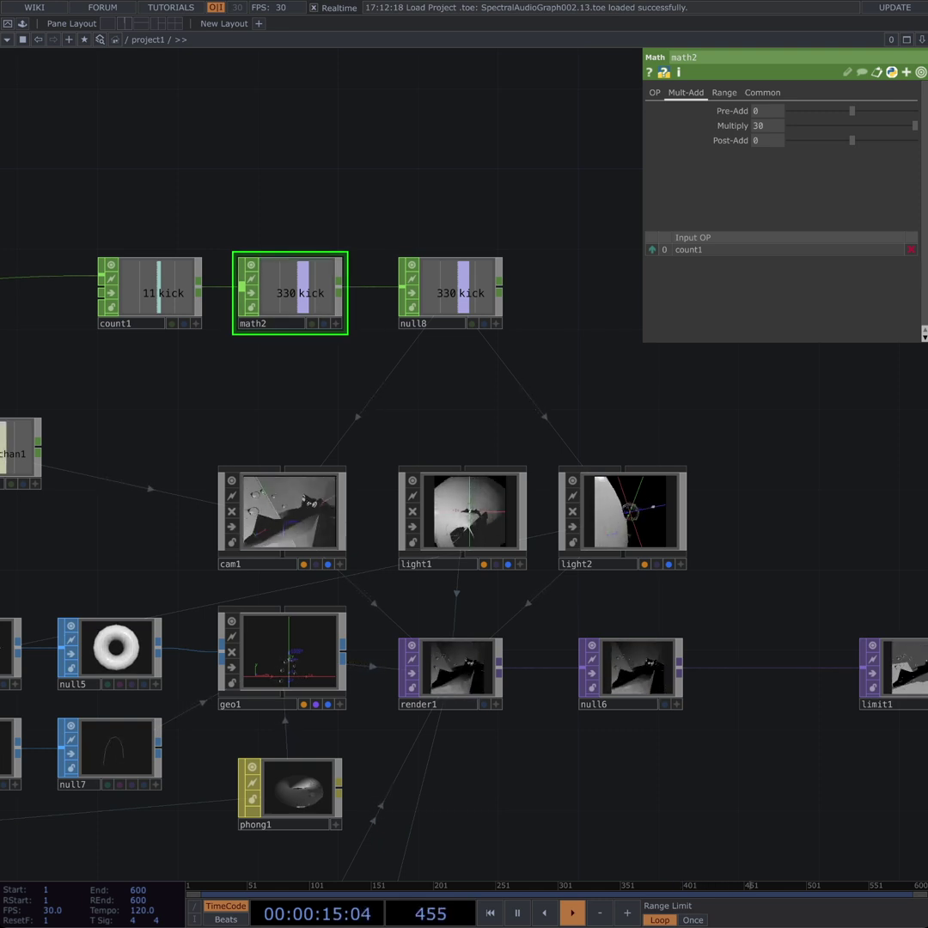
Step: Examine the null8 operator's kick output up close
click(451, 291)
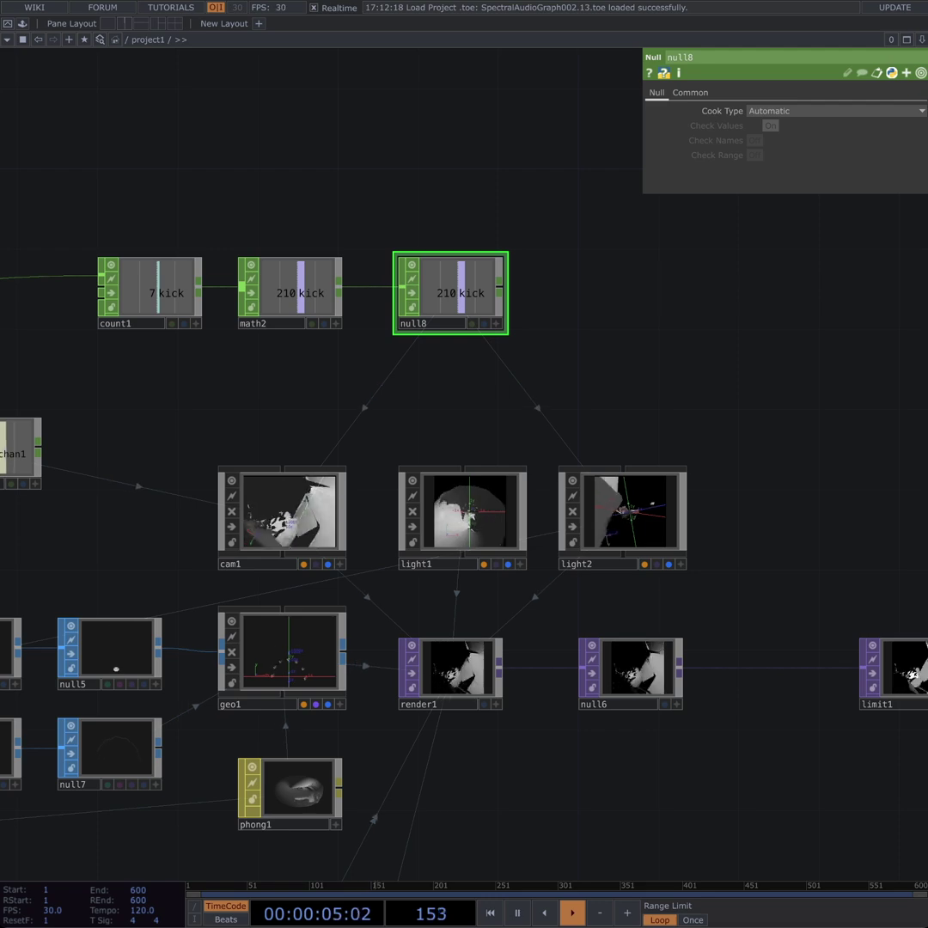
scroll(457, 296, up, 5)
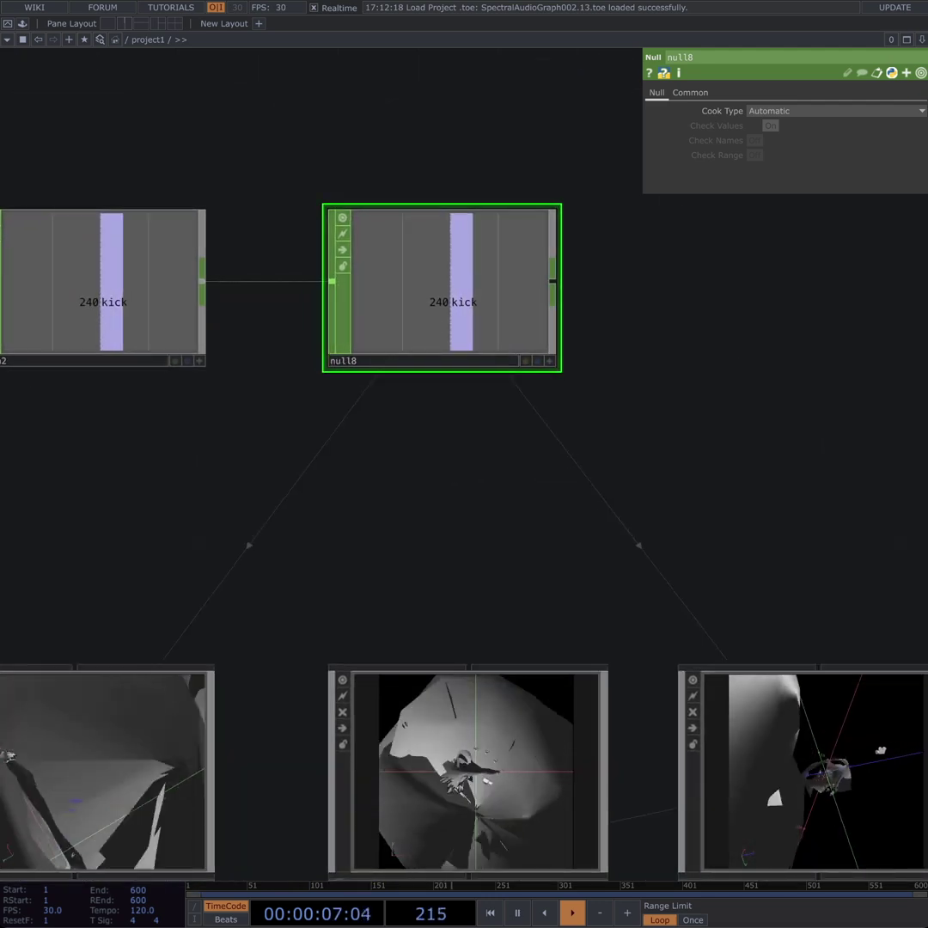
drag(446, 464, 461, 492)
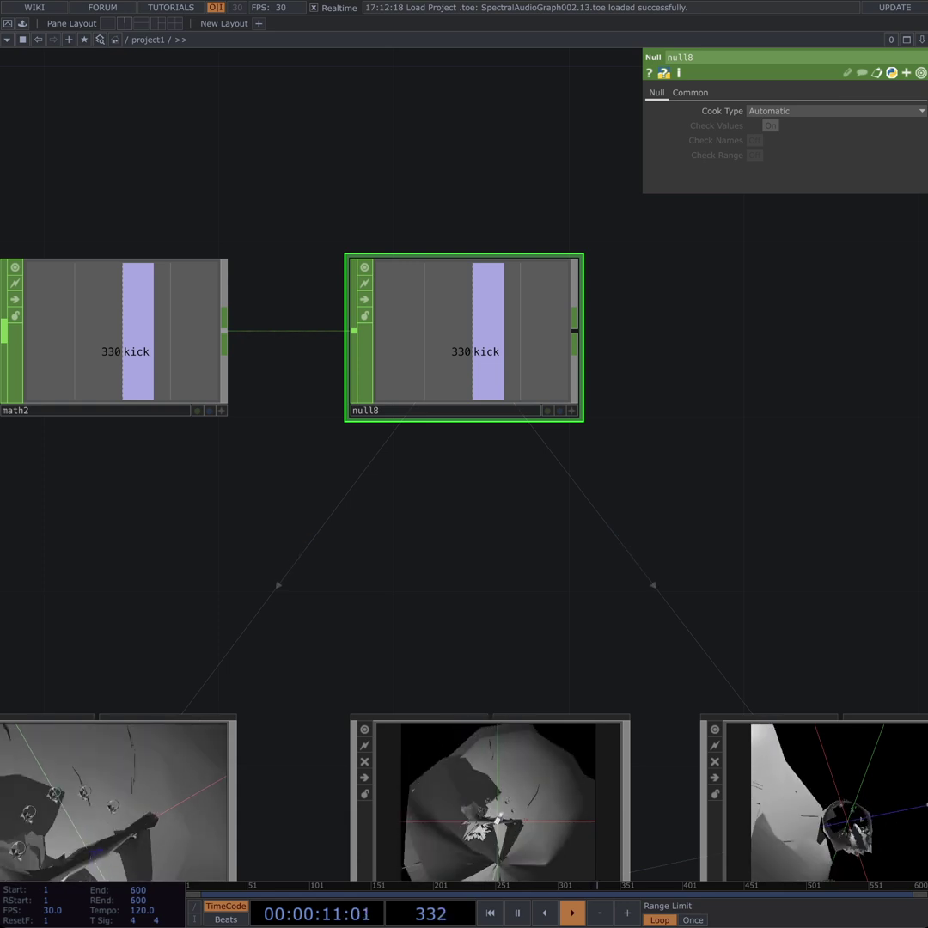
scroll(475, 335, up, 5)
scroll(612, 601, down, 5)
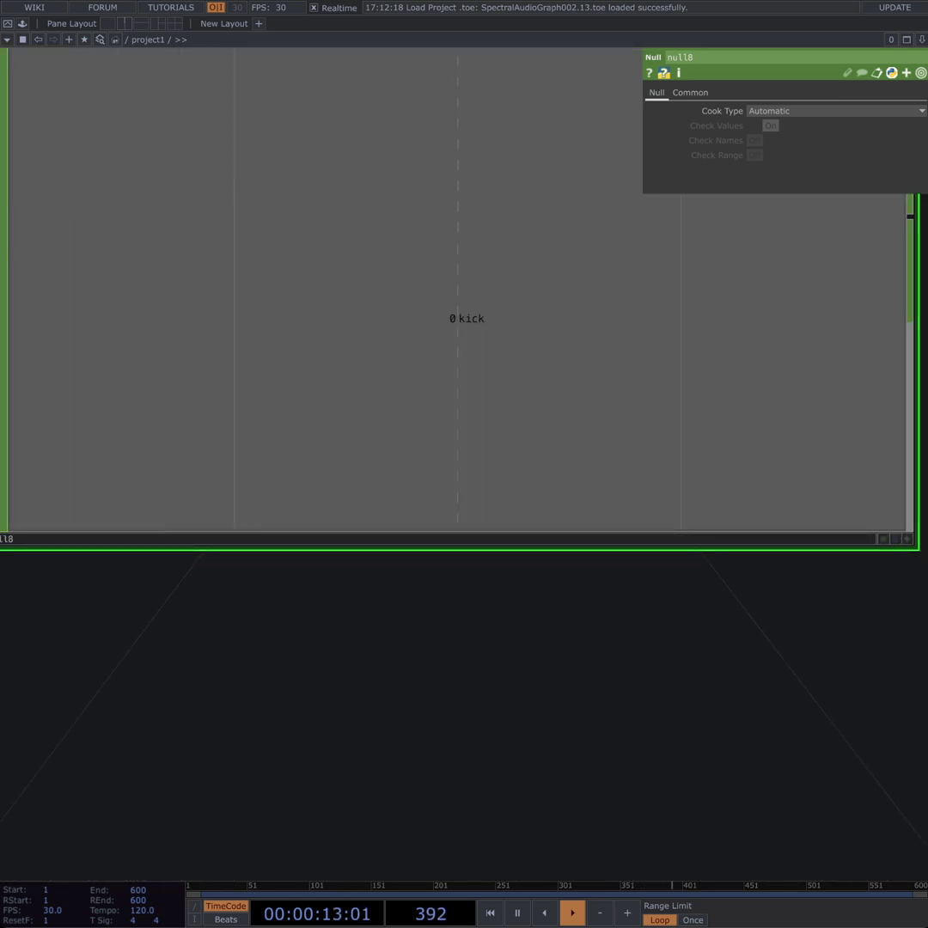
scroll(514, 616, down, 5)
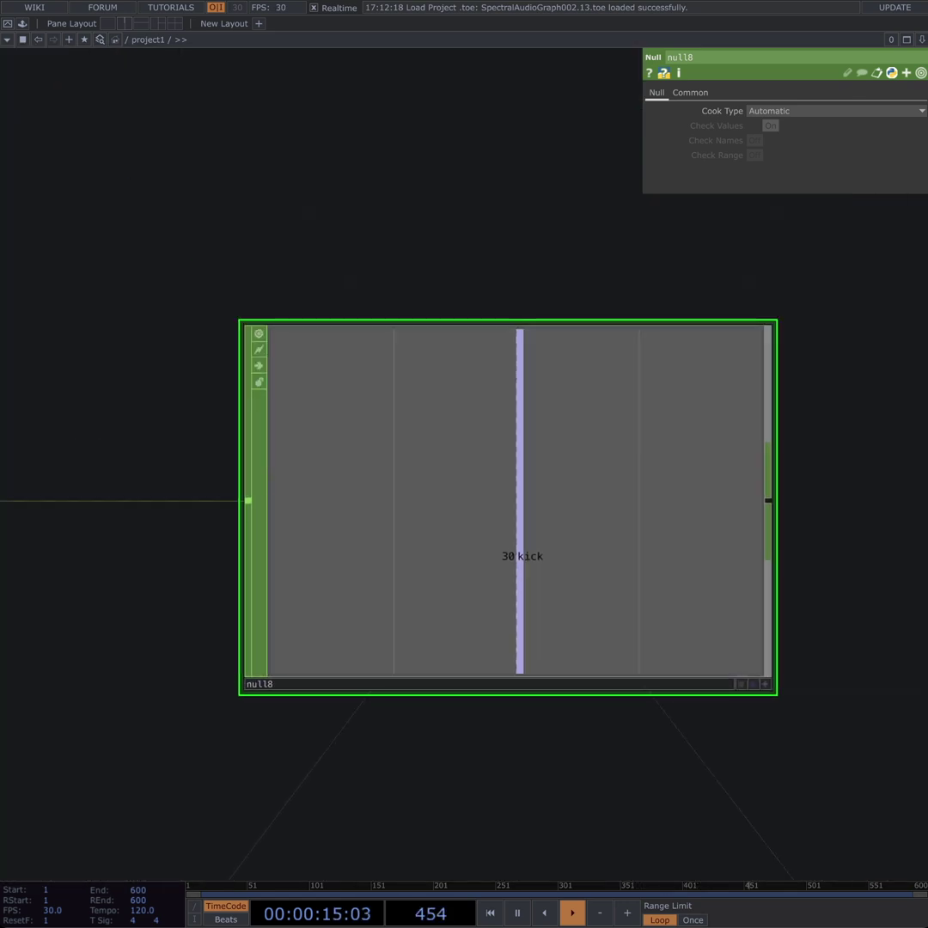
scroll(534, 679, down, 8)
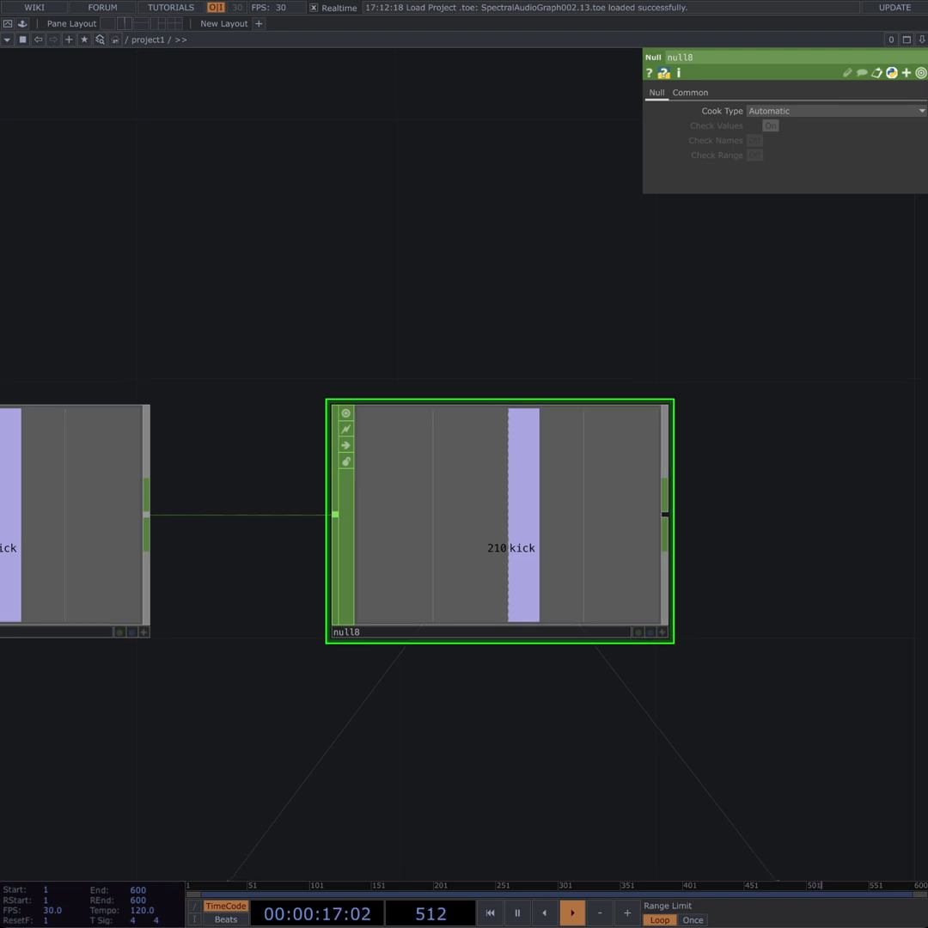
Step: Examine cam1's preview up close, and look over the lfo1 and kick count operators that drive it
scroll(525, 720, up, 10)
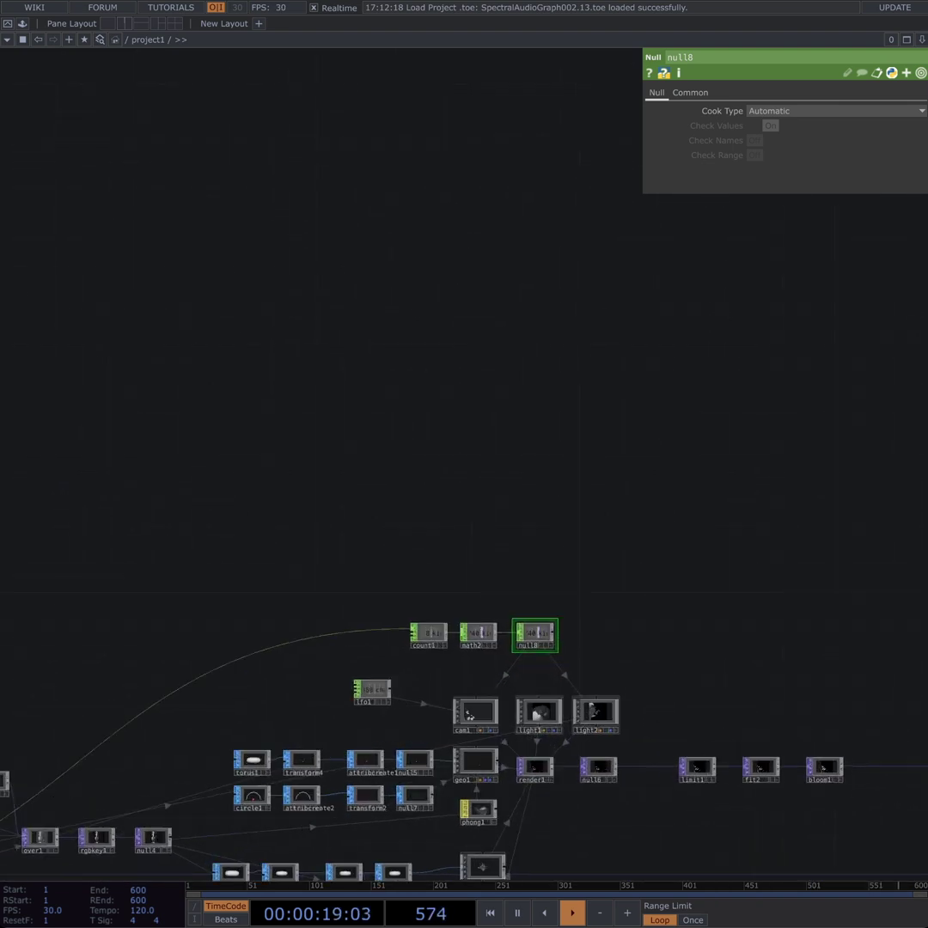
drag(481, 713, 639, 472)
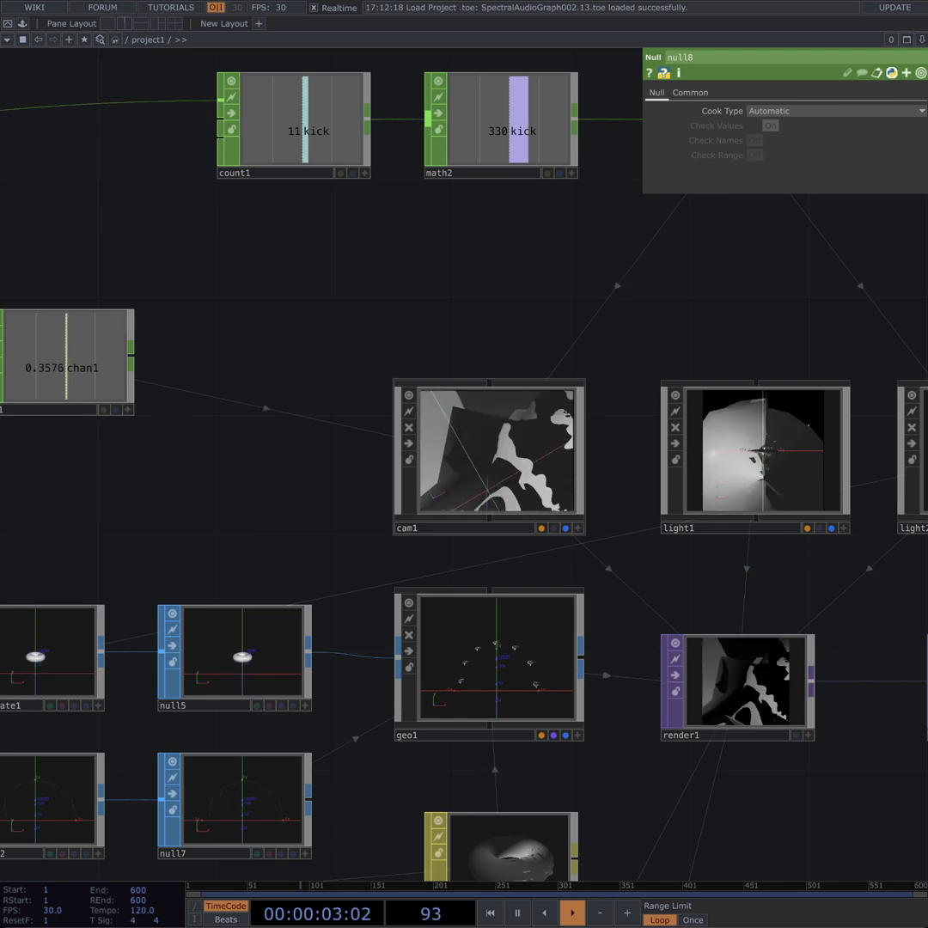
scroll(481, 489, up, 5)
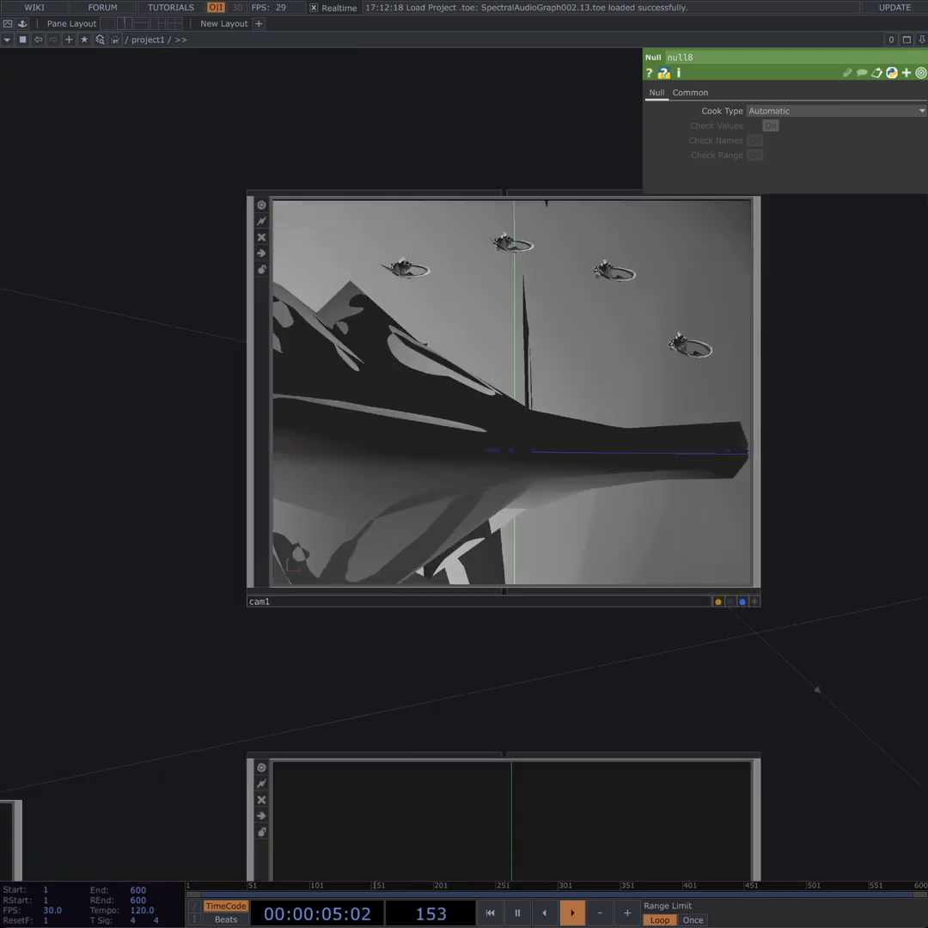
drag(507, 674, 476, 733)
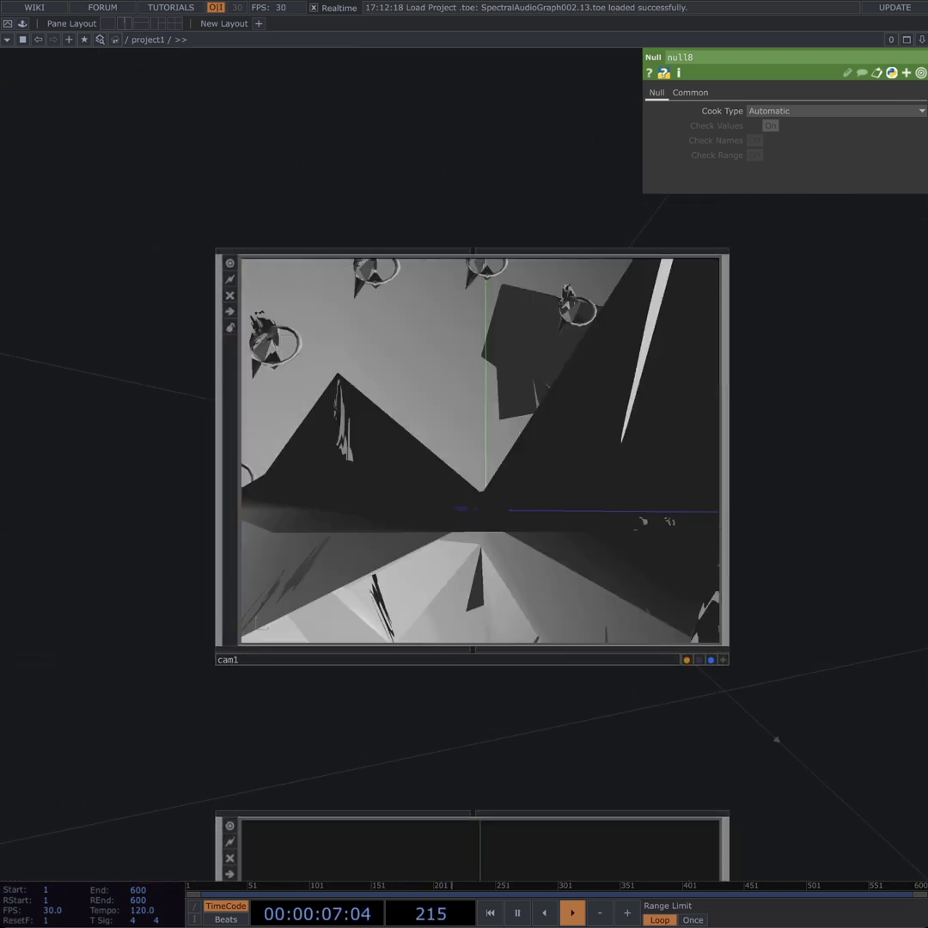
scroll(683, 571, down, 1)
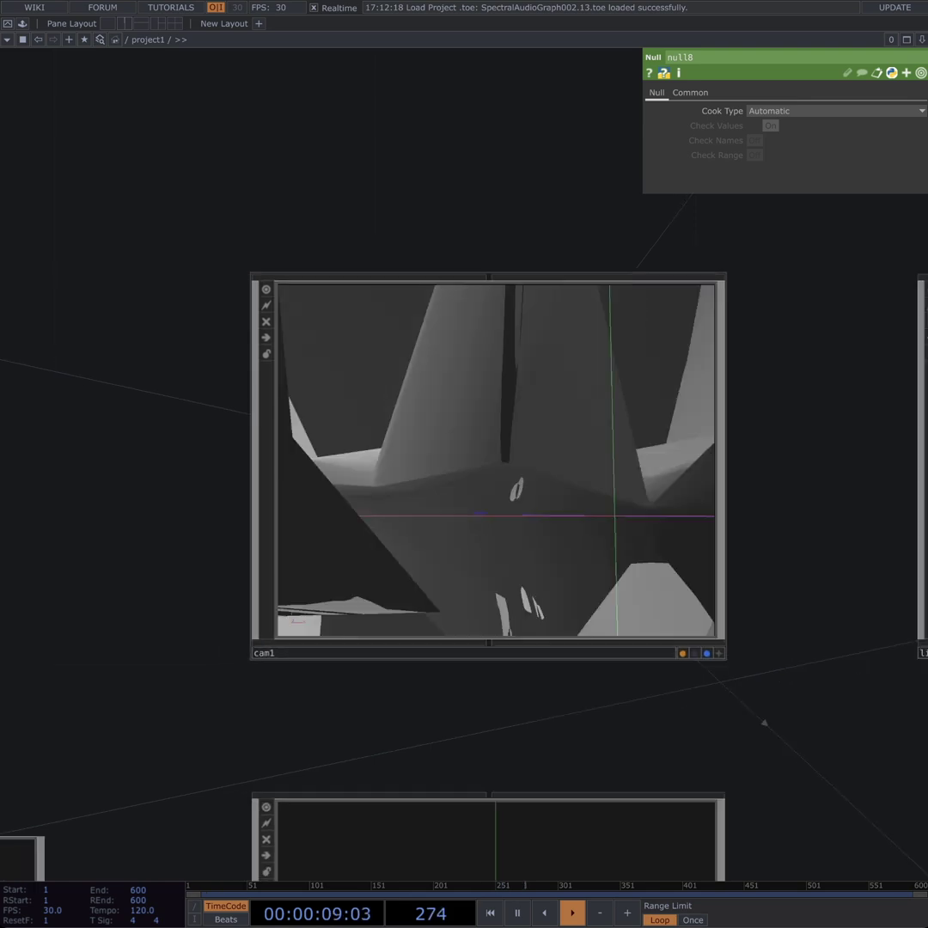
scroll(686, 579, down, 9)
scroll(687, 584, up, 2)
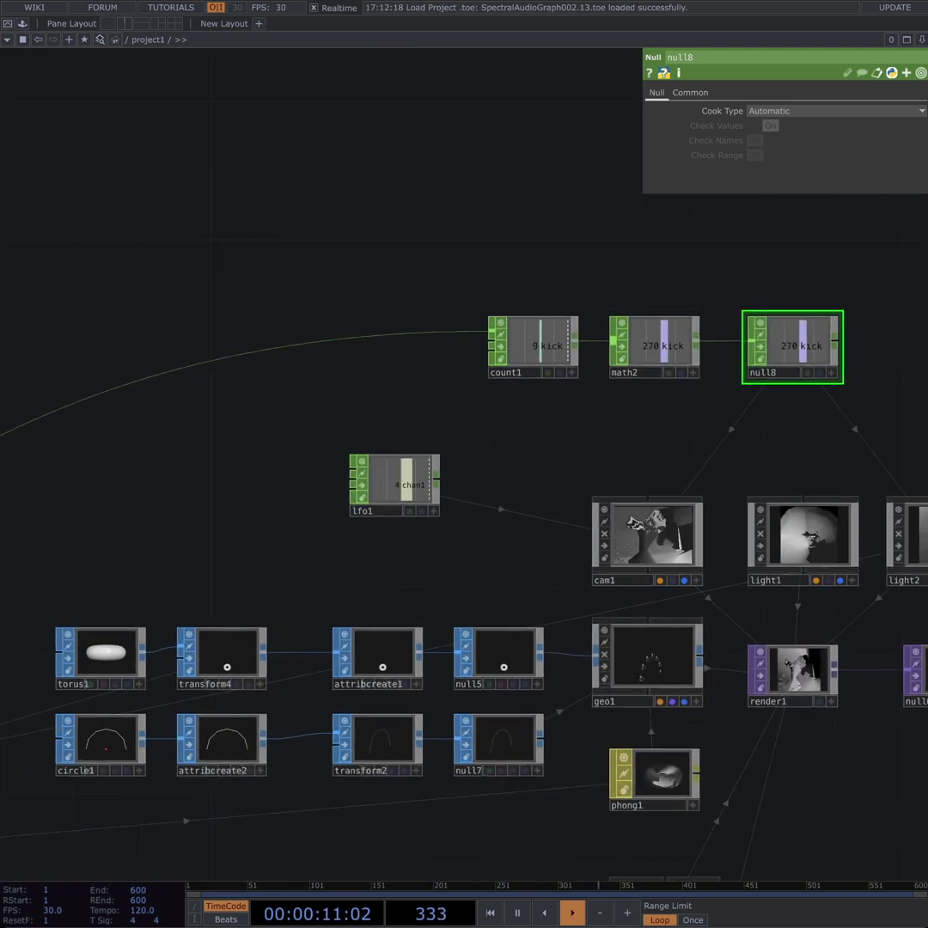
scroll(693, 545, up, 8)
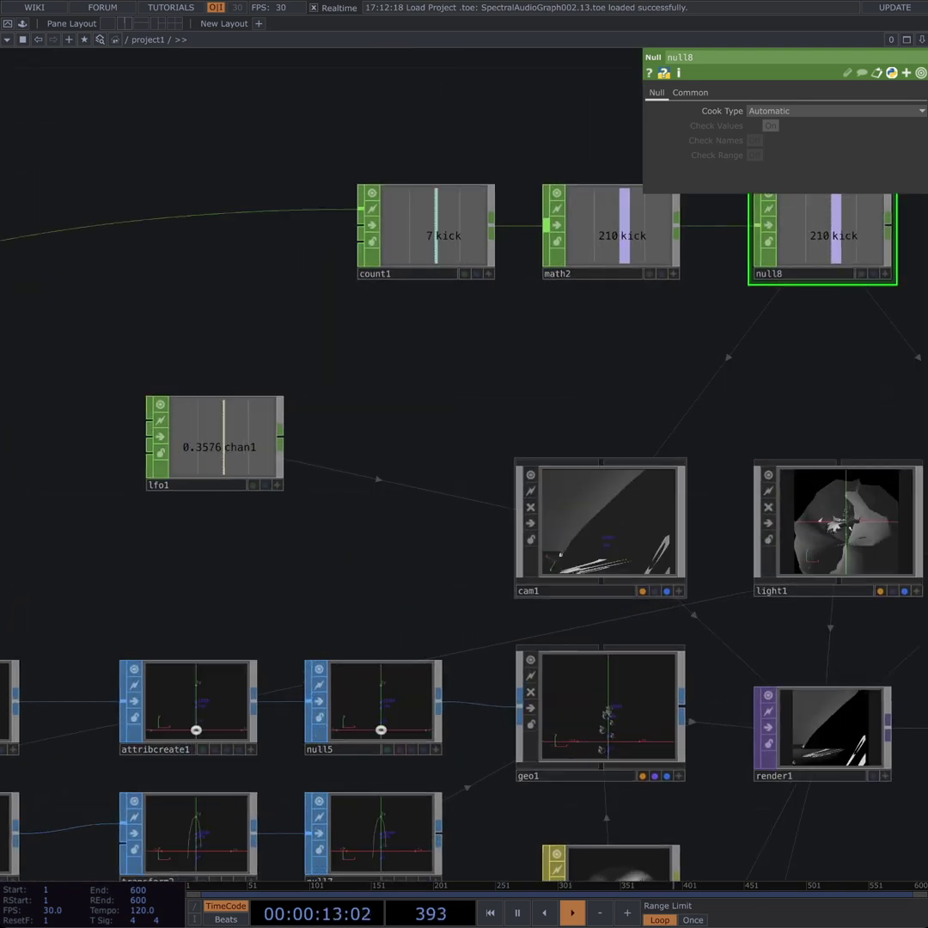
Step: Examine cam1's preview up close and compare it with the neighbouring geo1, light1 and render1 previews
drag(741, 614, 756, 550)
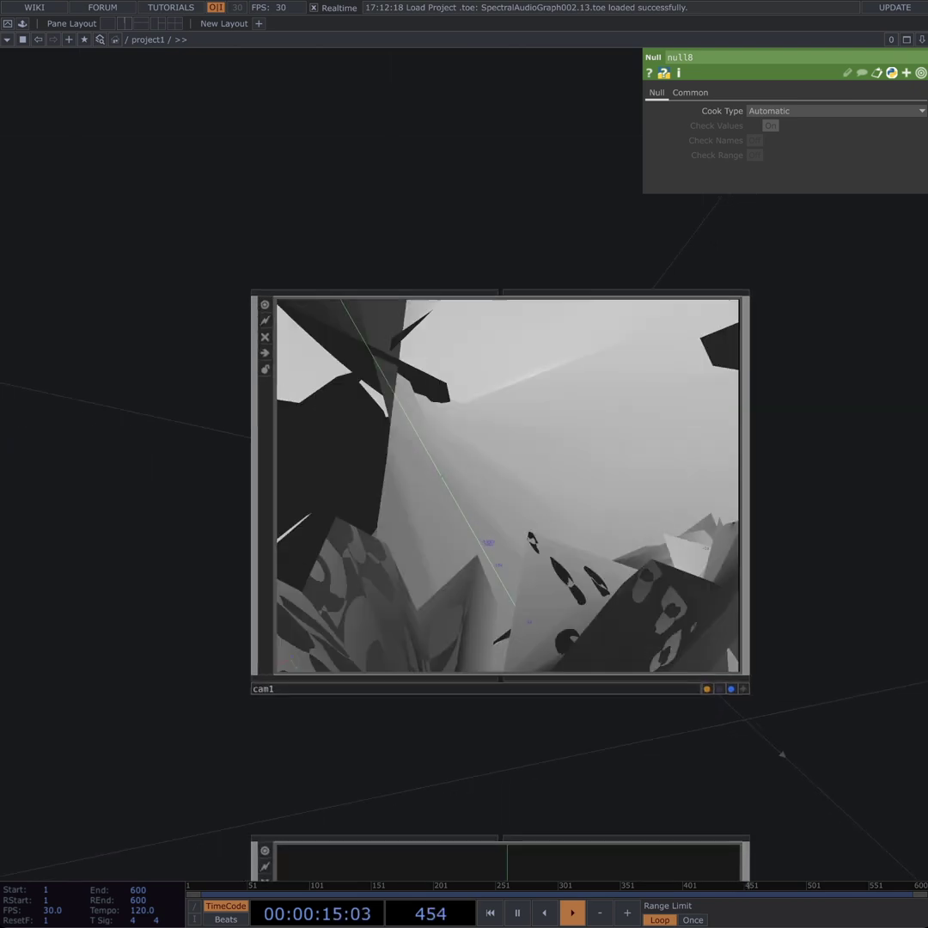
scroll(753, 550, down, 1)
scroll(799, 545, down, 1)
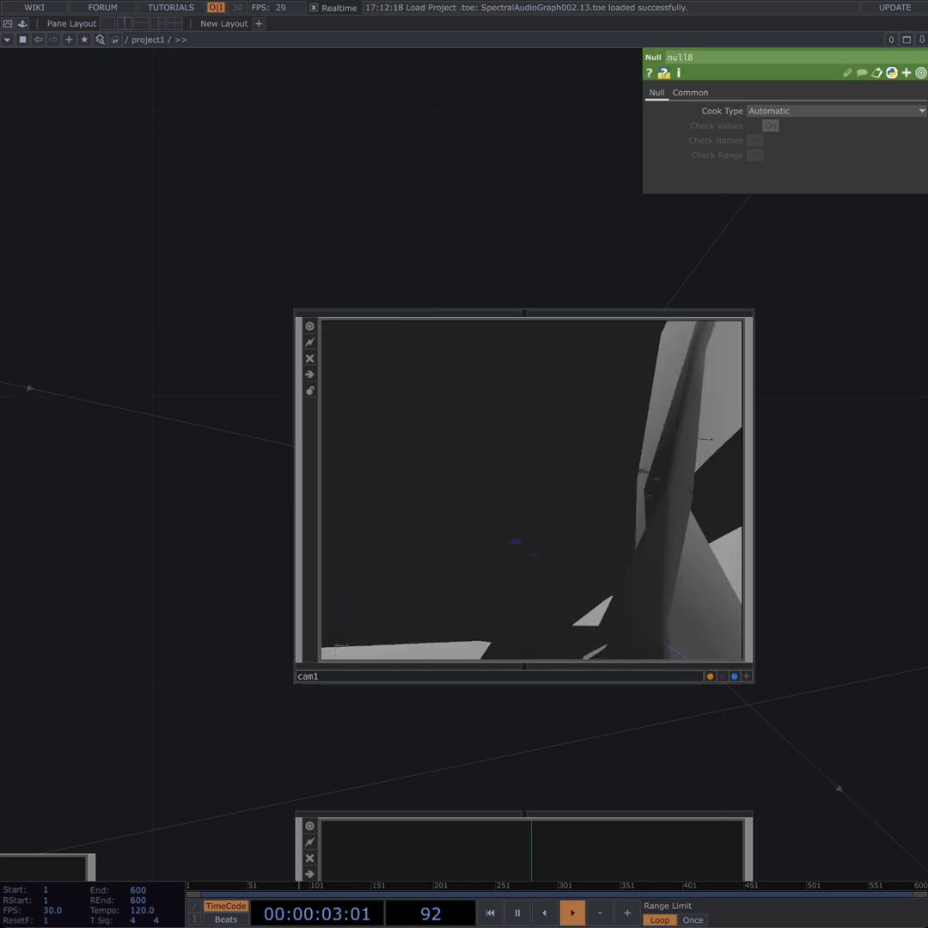
drag(831, 580, 607, 405)
scroll(765, 496, down, 4)
scroll(765, 493, down, 2)
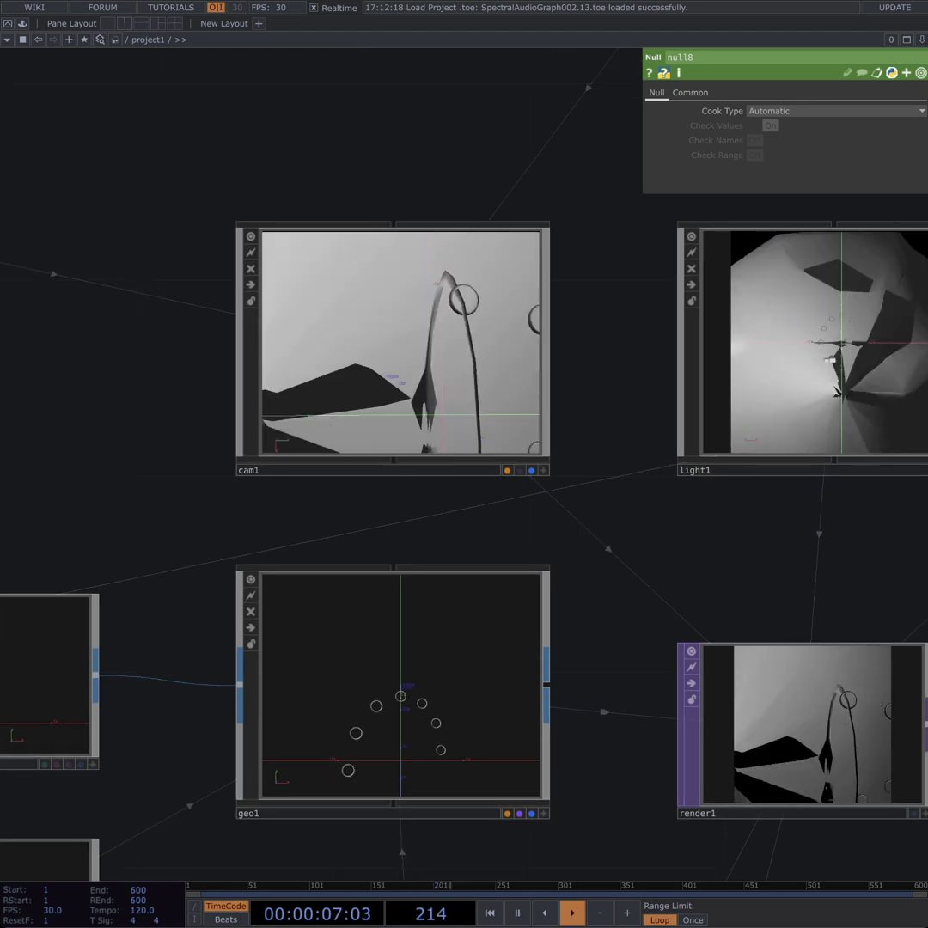
drag(732, 547, 742, 620)
scroll(607, 522, down, 5)
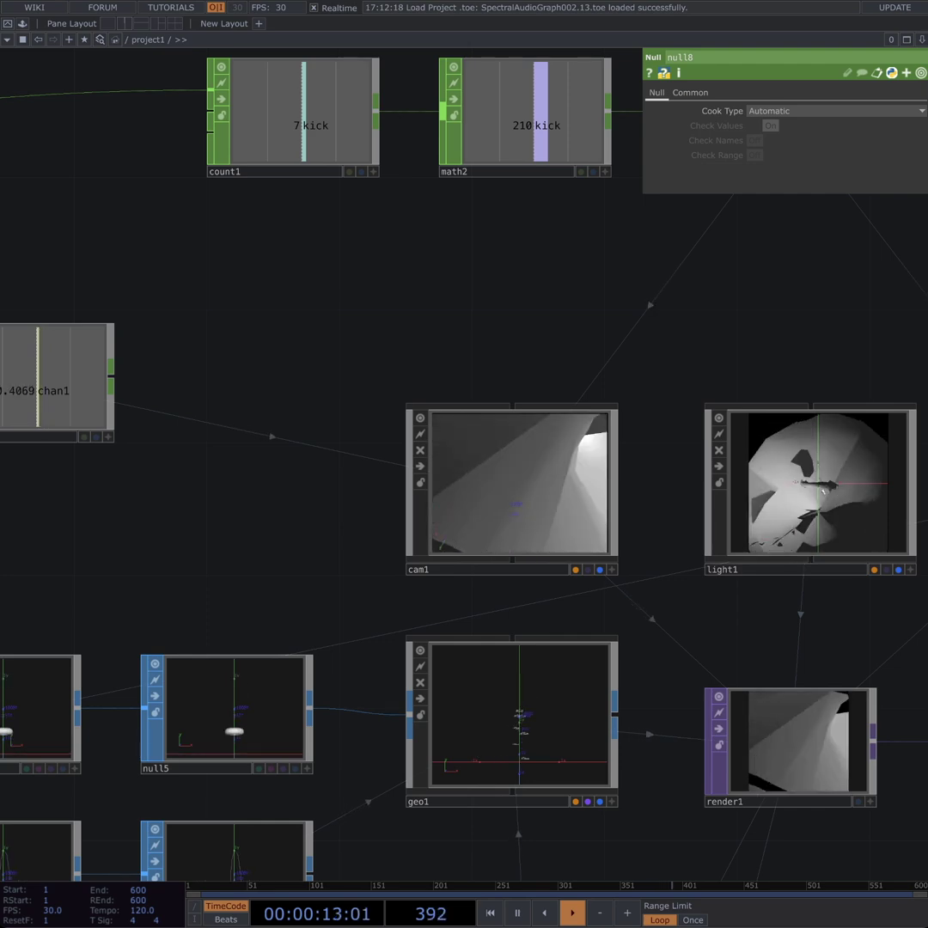
Step: Inspect torus1's primitive settings, including radius, rows and columns, at the start of the chain feeding geo1
drag(158, 639, 485, 507)
scroll(486, 507, down, 3)
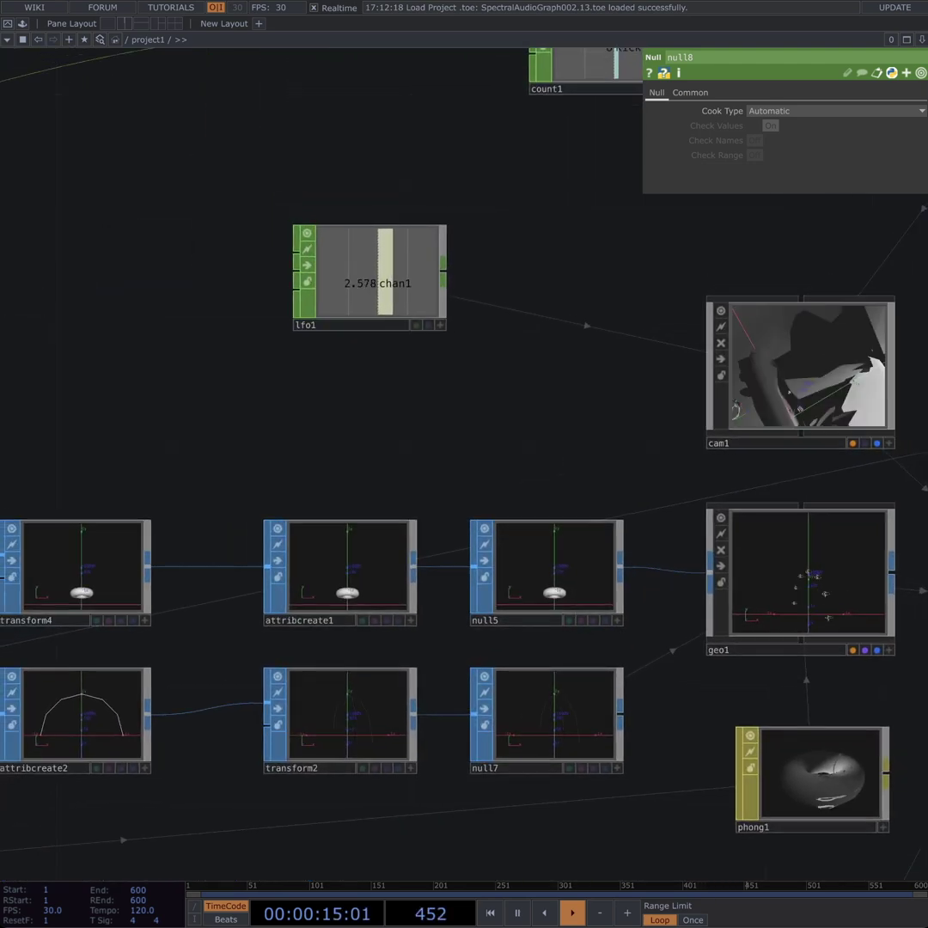
drag(206, 640, 640, 362)
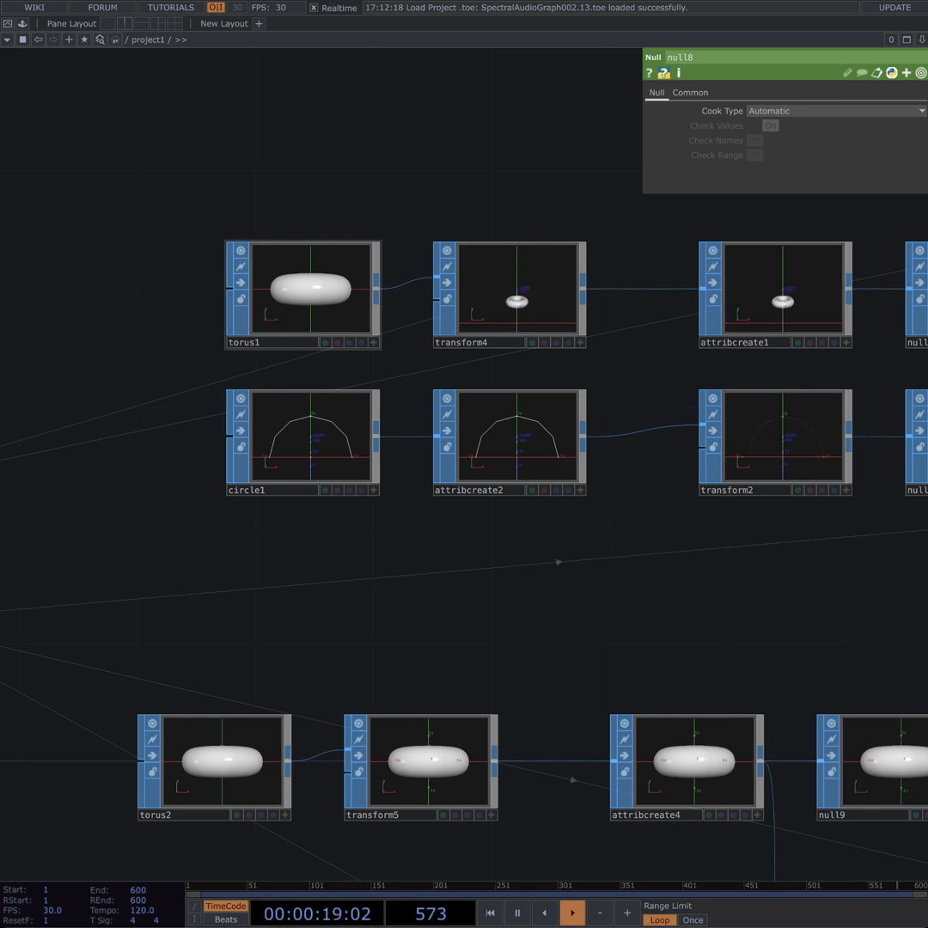
click(302, 294)
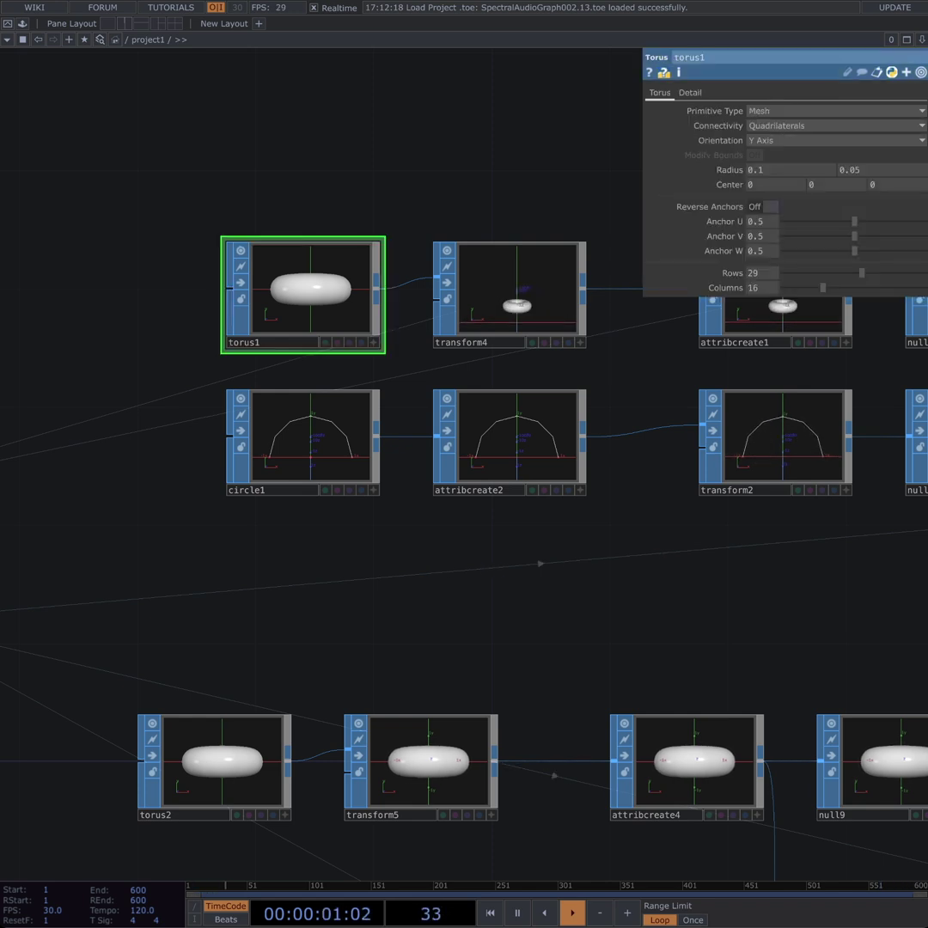
scroll(424, 197, up, 2)
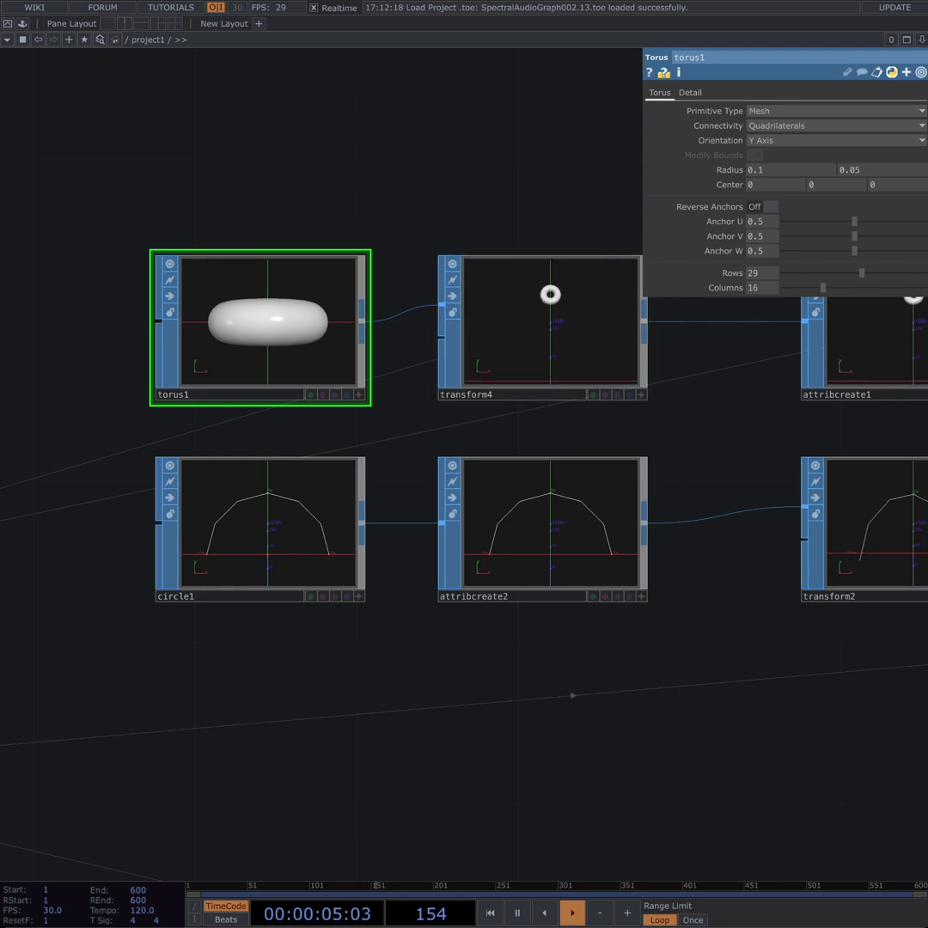
drag(515, 687, 415, 670)
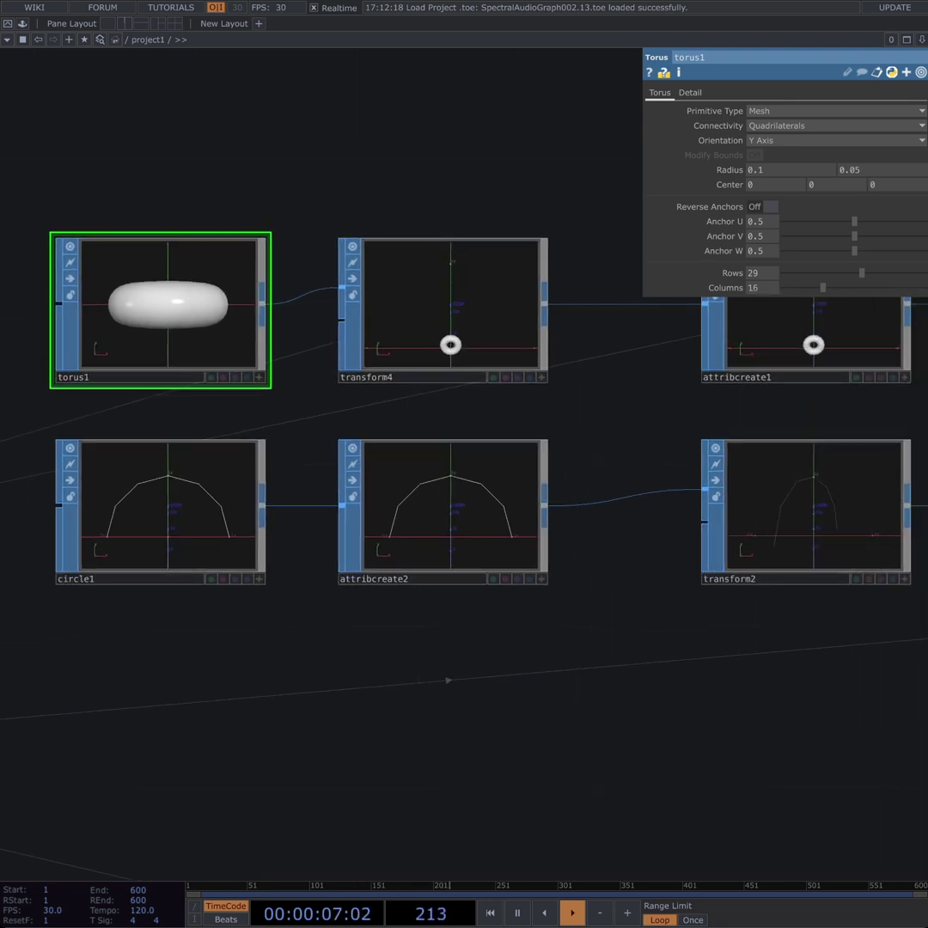
Step: Inspect transform4's rotate and pivot parameters, including the snare-envelope expression on its X rotation
click(442, 309)
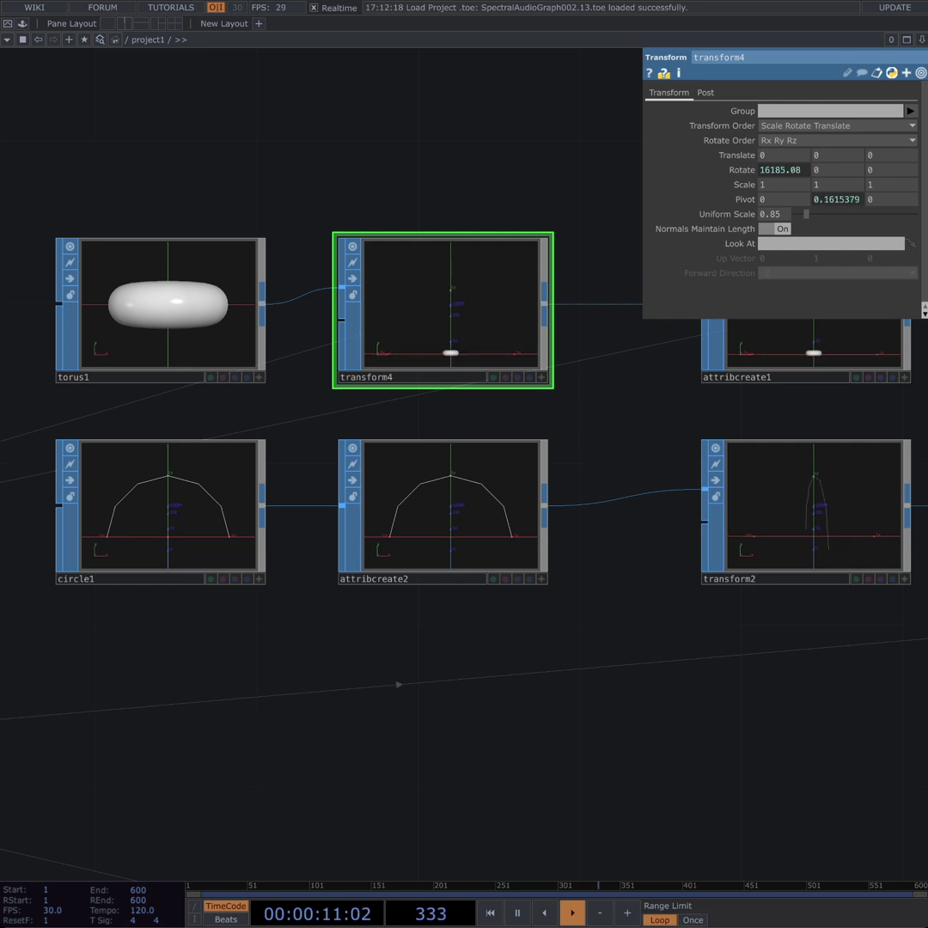
drag(516, 687, 442, 690)
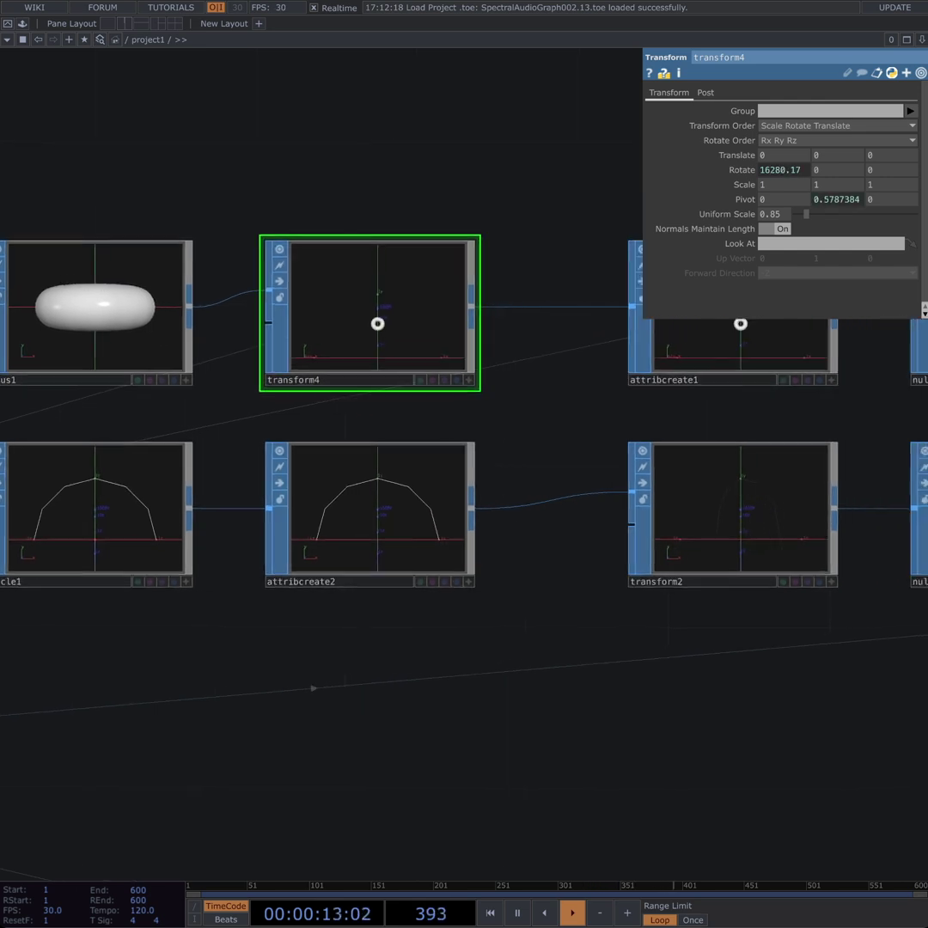
click(650, 169)
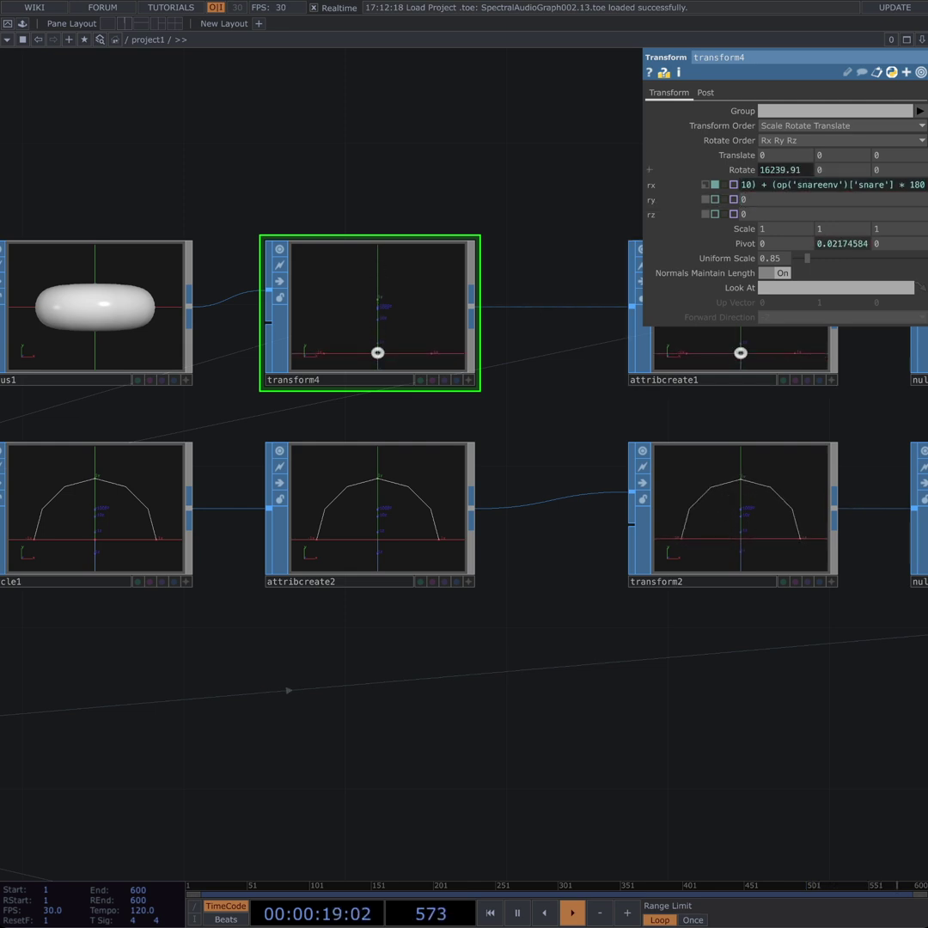
click(650, 169)
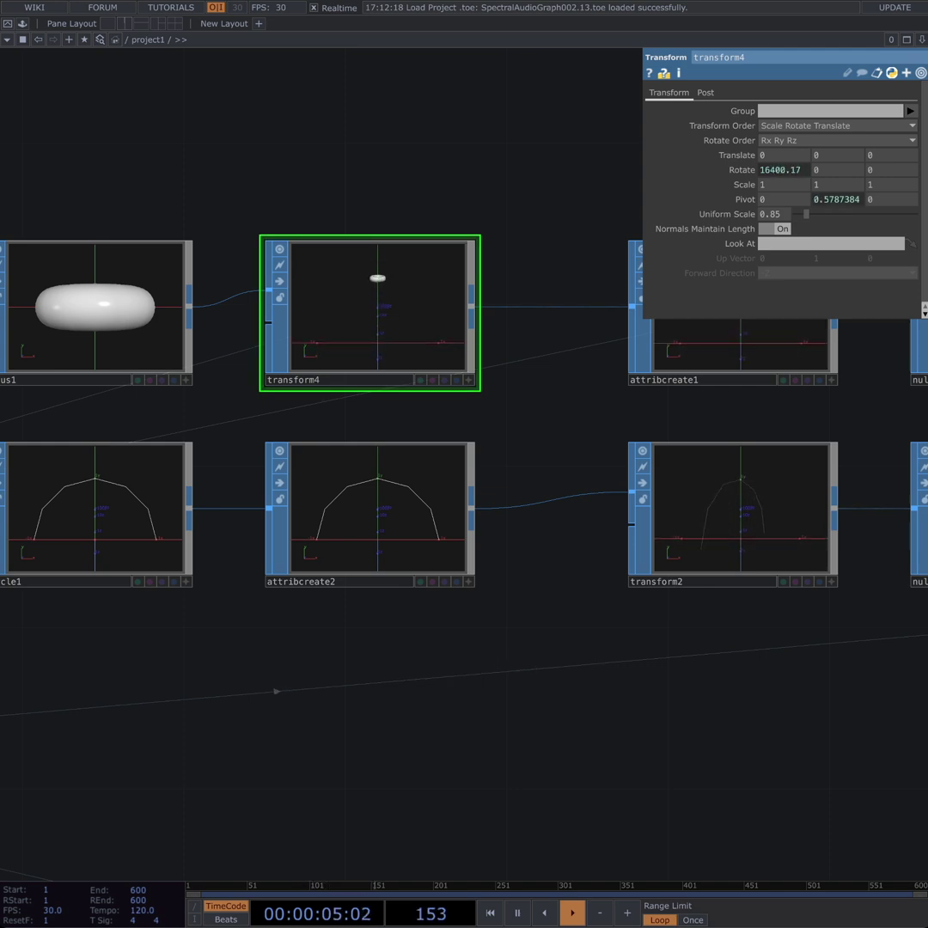
Step: Check attribcreate1's normals and tangents settings and the null5 operator that passes the torus to geo1
drag(593, 679, 256, 631)
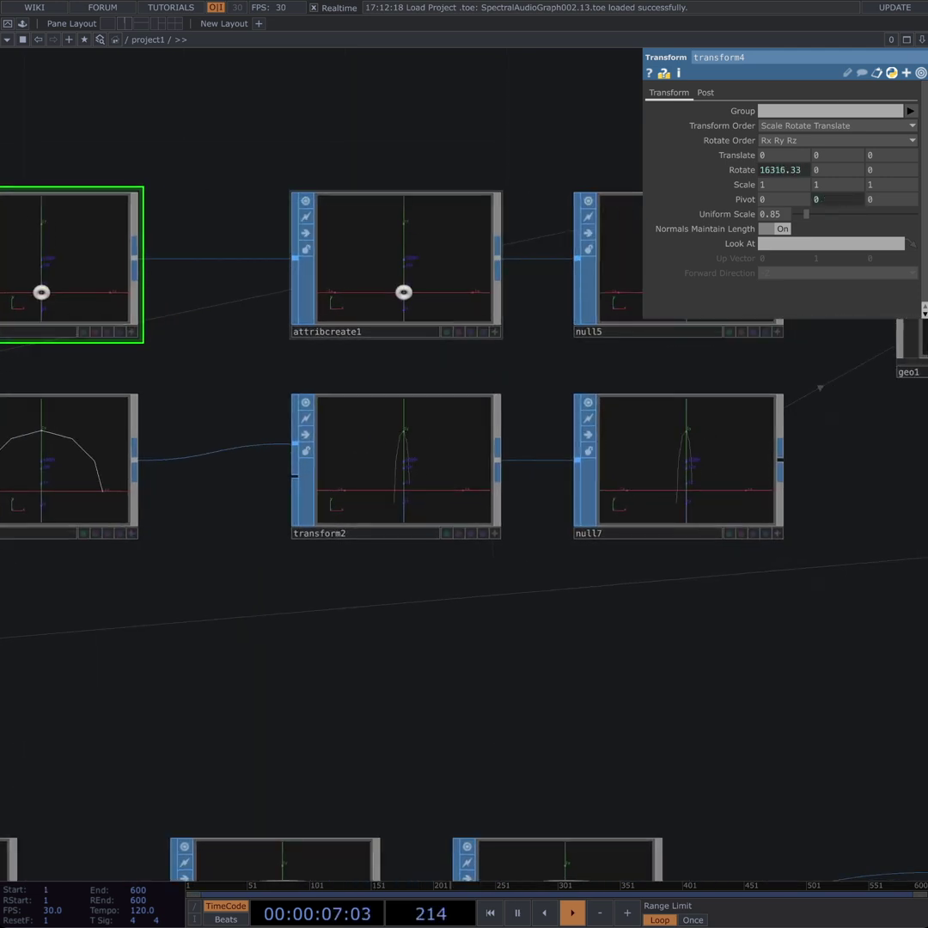
click(396, 264)
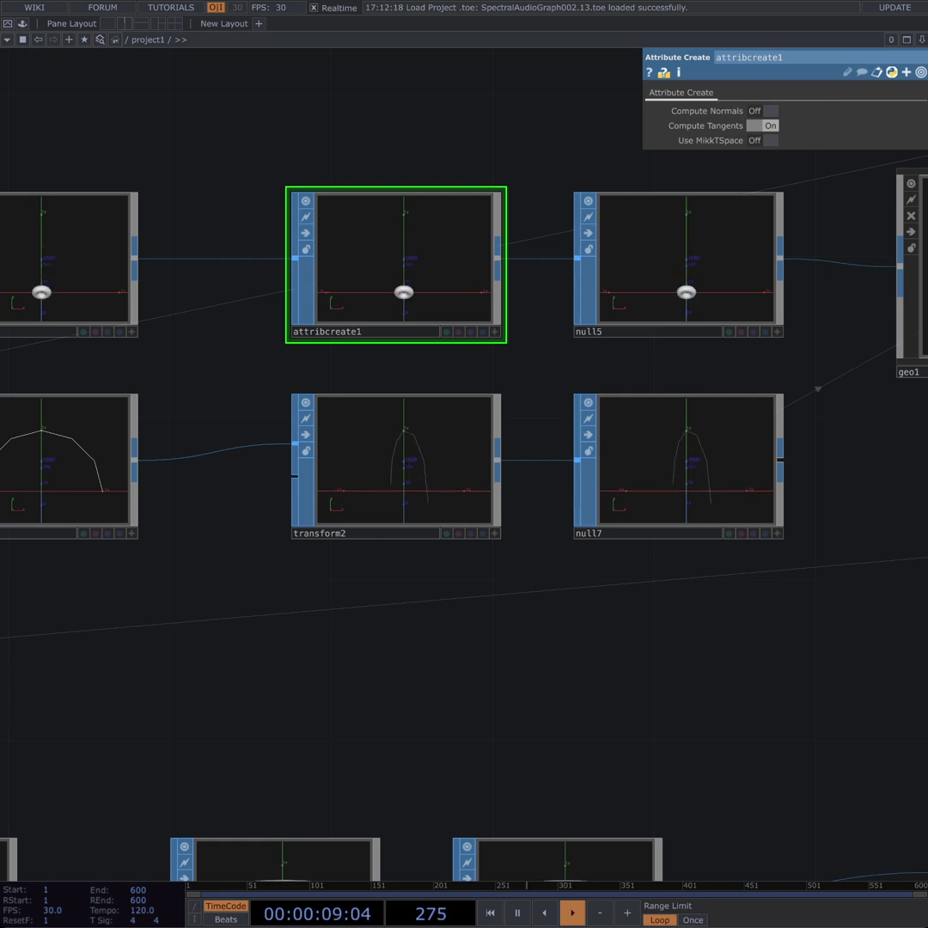
drag(550, 653, 467, 673)
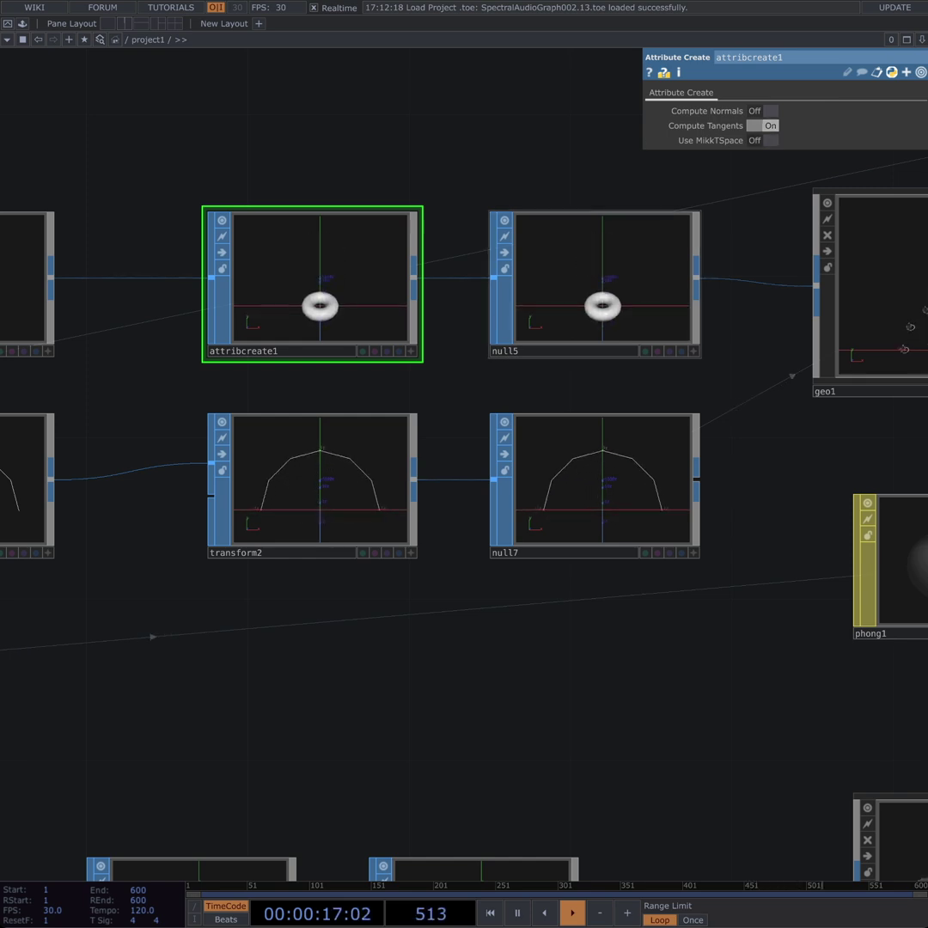
click(594, 284)
drag(652, 670, 358, 650)
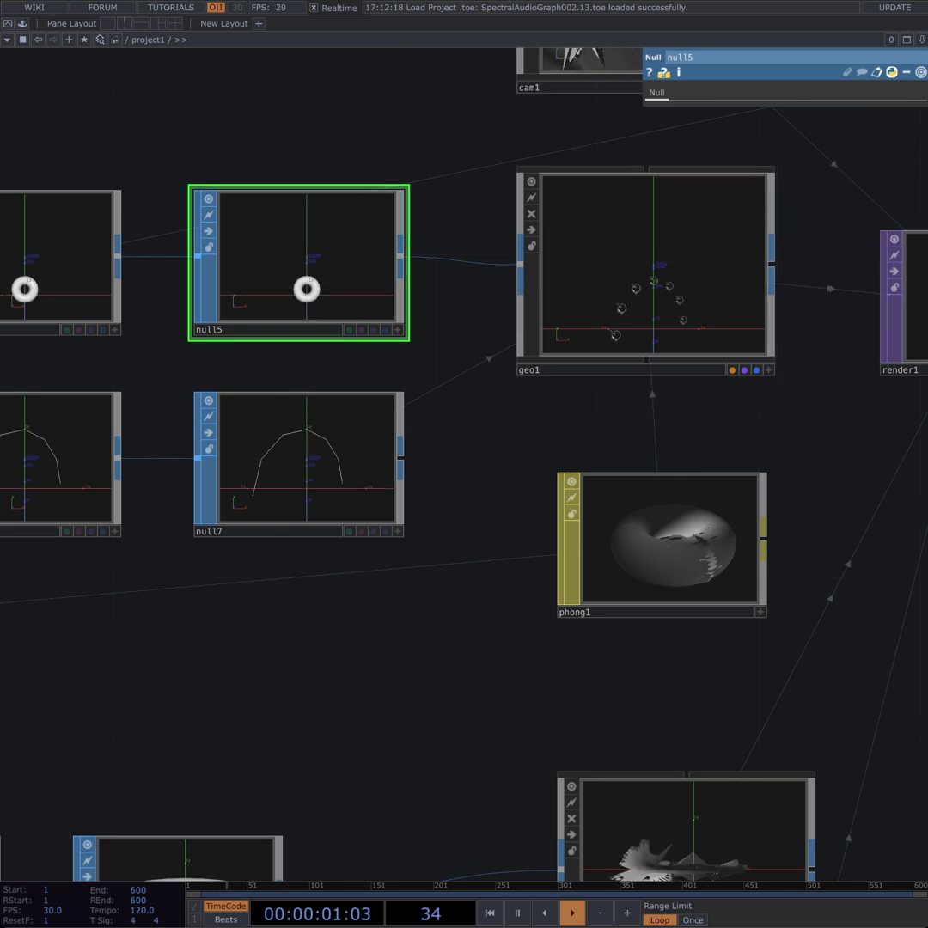
Step: Review geo1's instancing settings and the null5 operator connected to its input
click(631, 283)
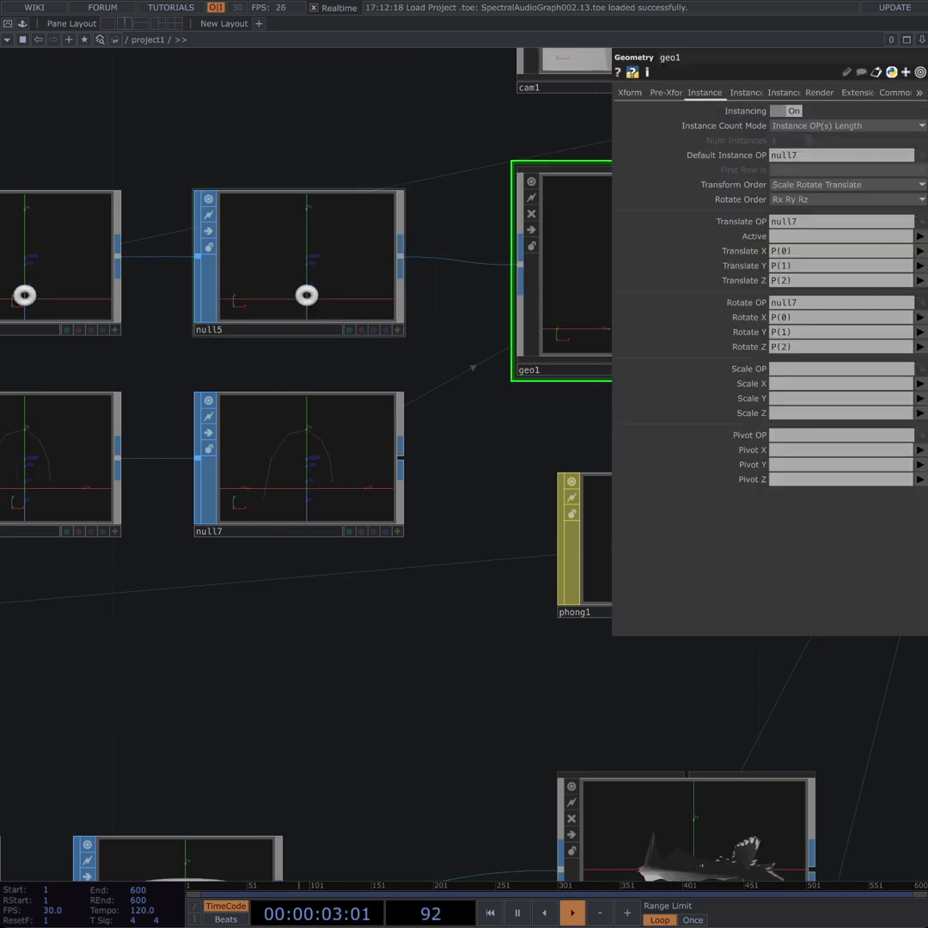
click(302, 266)
drag(481, 533, 576, 588)
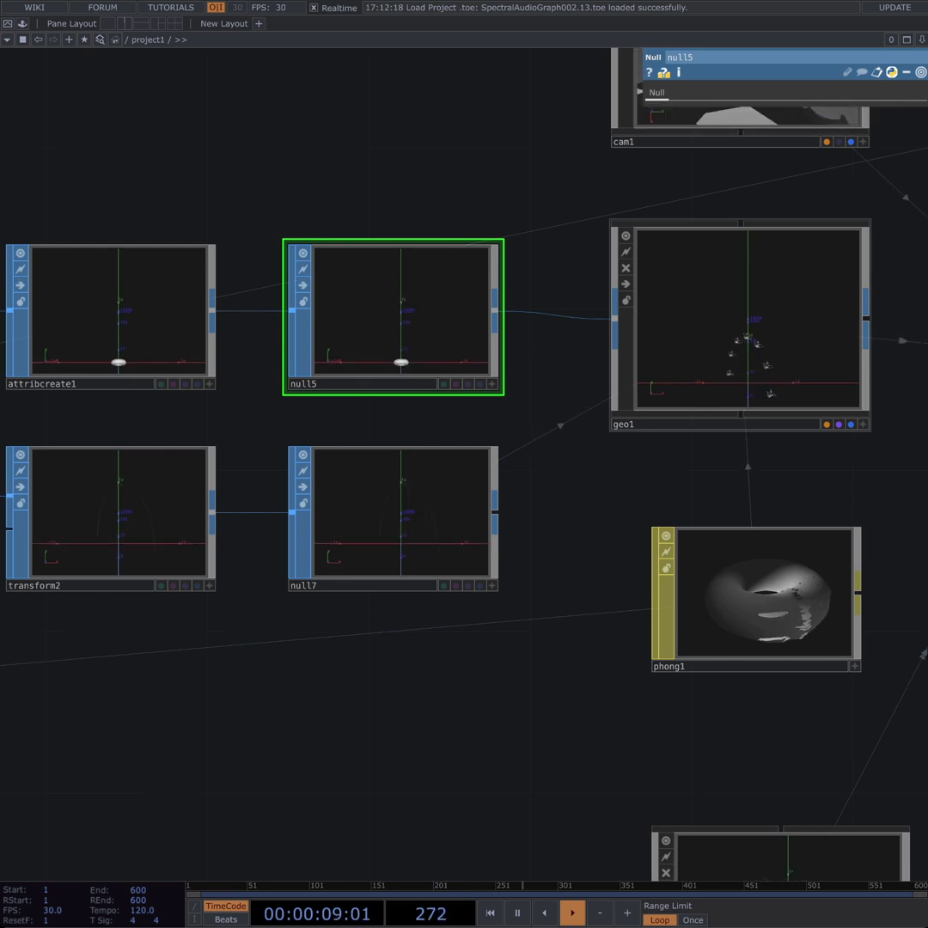
Step: Check phong1's advanced material settings and trace geo1's instance translate and rotate sources back to null7
click(664, 602)
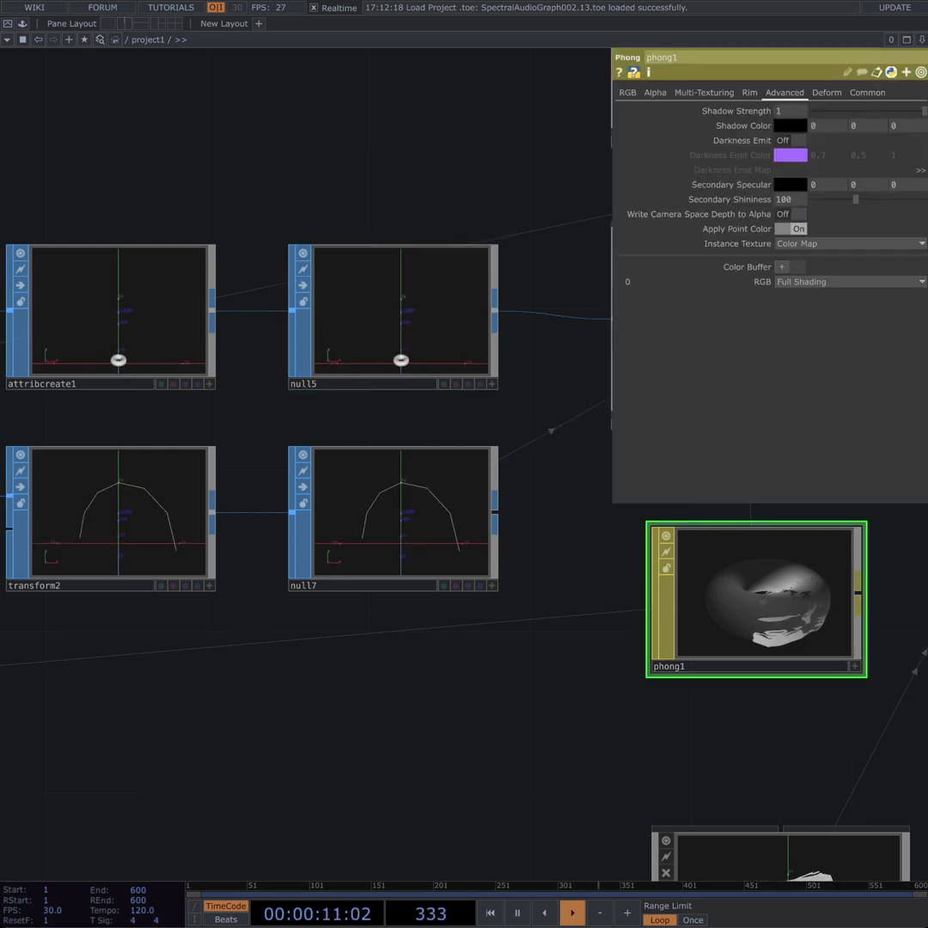
drag(593, 550, 286, 582)
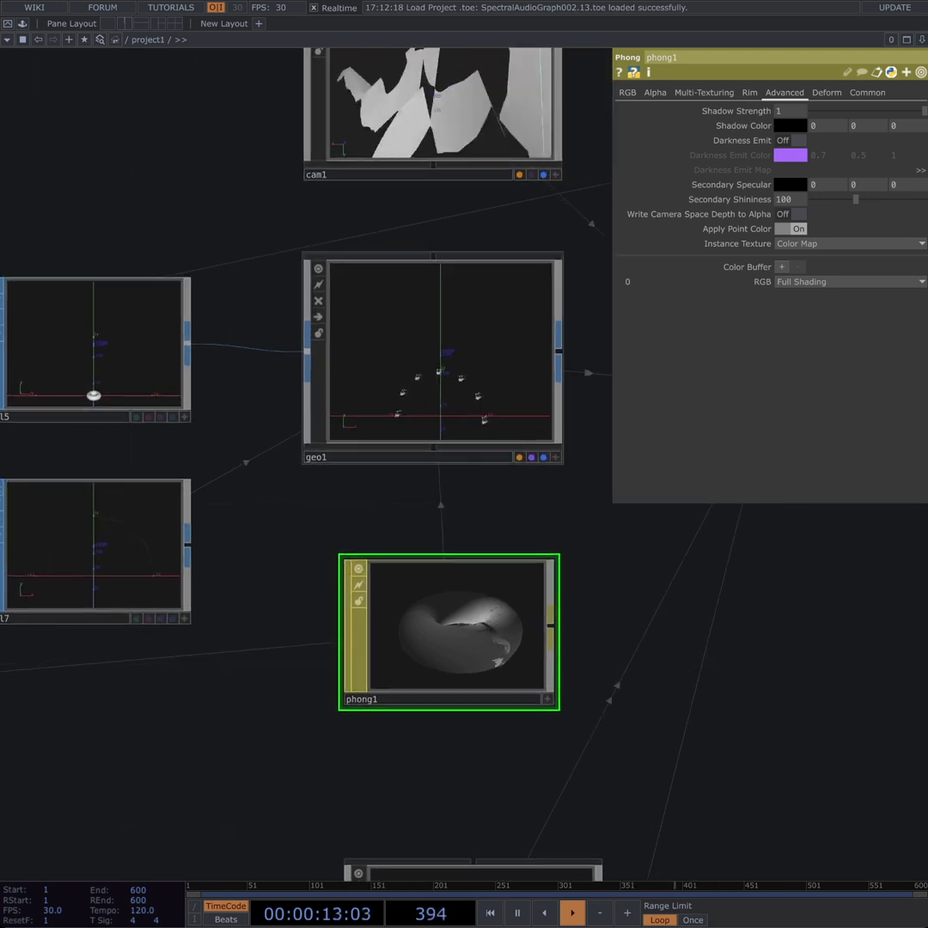
click(318, 396)
drag(258, 532, 609, 437)
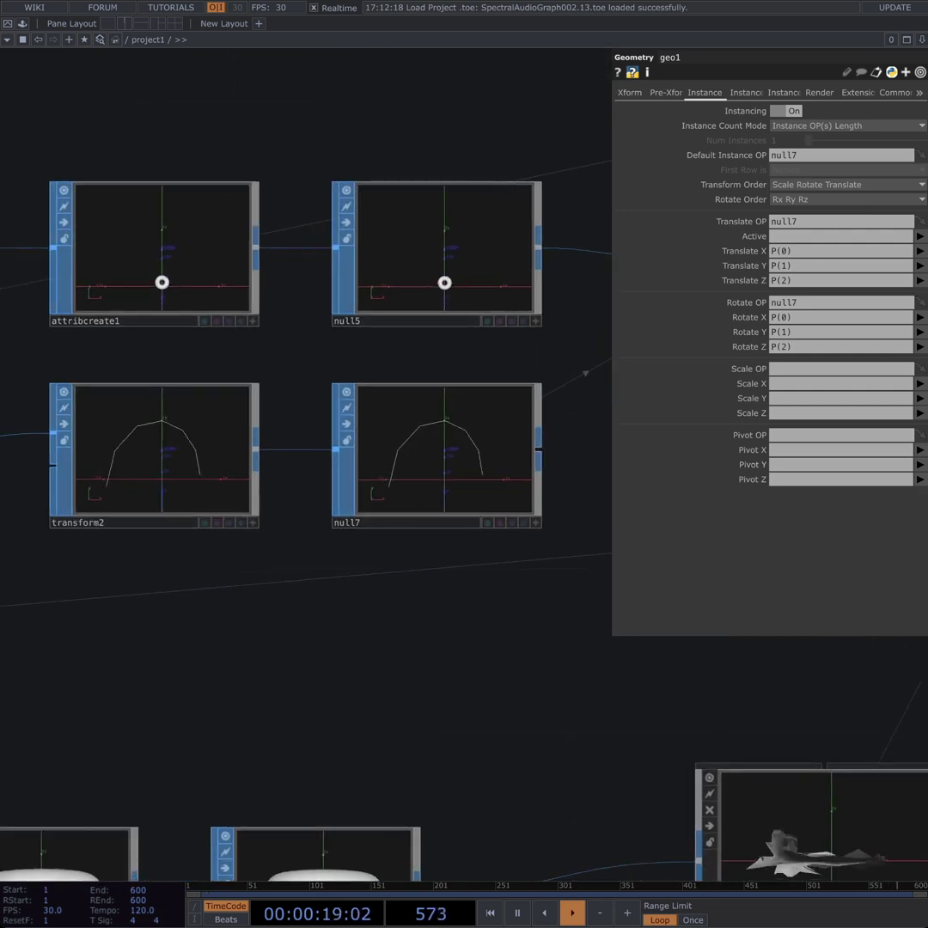
Step: Inspect transform4's animated rotate and pivot values again within the torus and circle chains
scroll(305, 623, down, 3)
scroll(320, 640, down, 1)
drag(92, 626, 271, 602)
scroll(365, 619, down, 4)
click(165, 423)
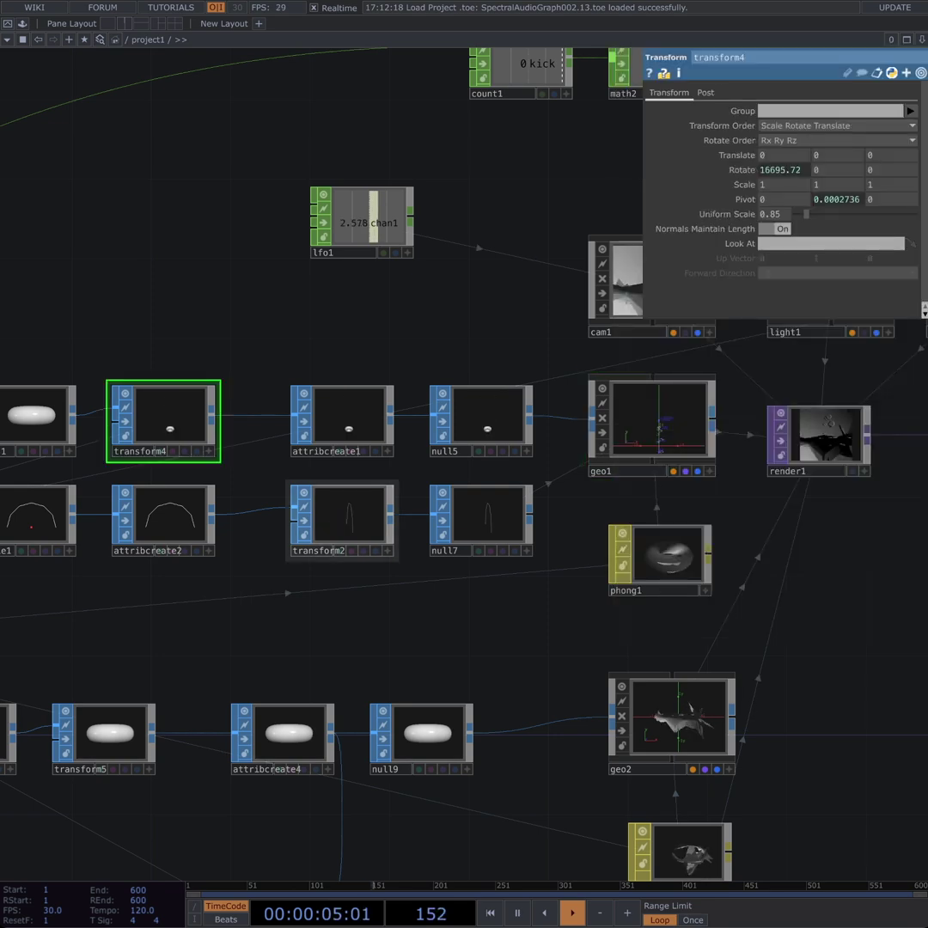
Step: Examine the instanced toruses in geo1's preview up close
drag(344, 469, 245, 395)
scroll(590, 355, up, 8)
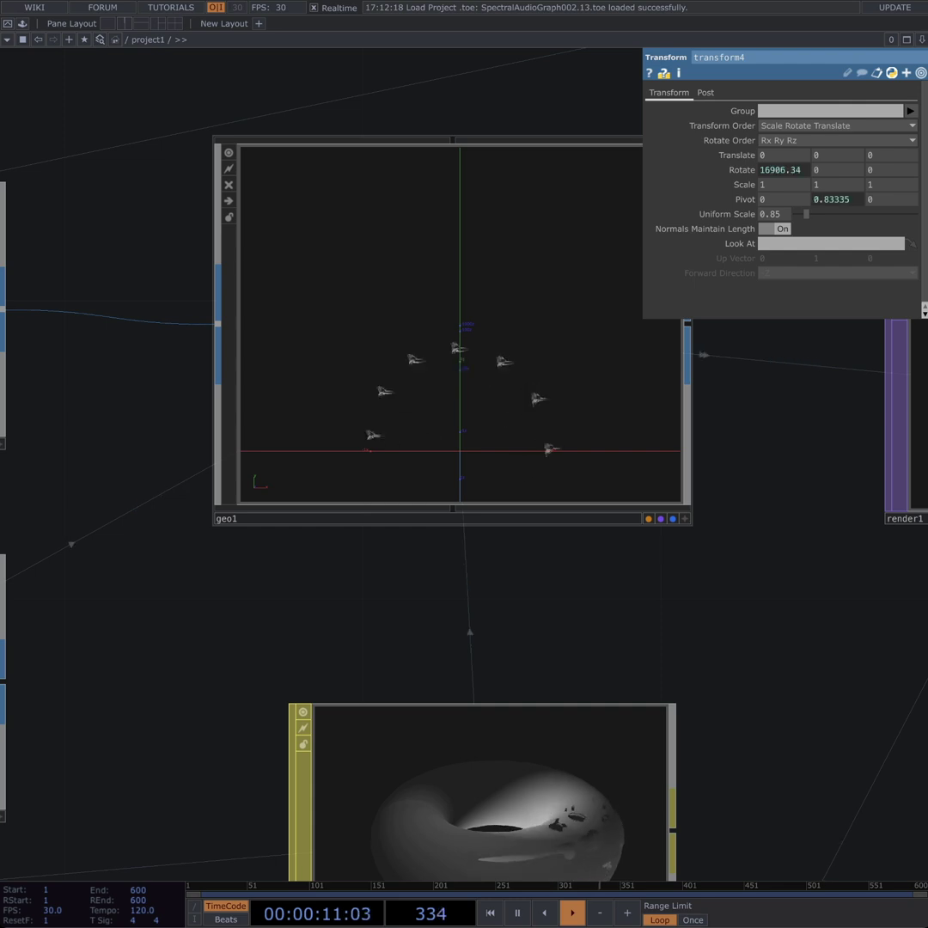
scroll(497, 390, up, 3)
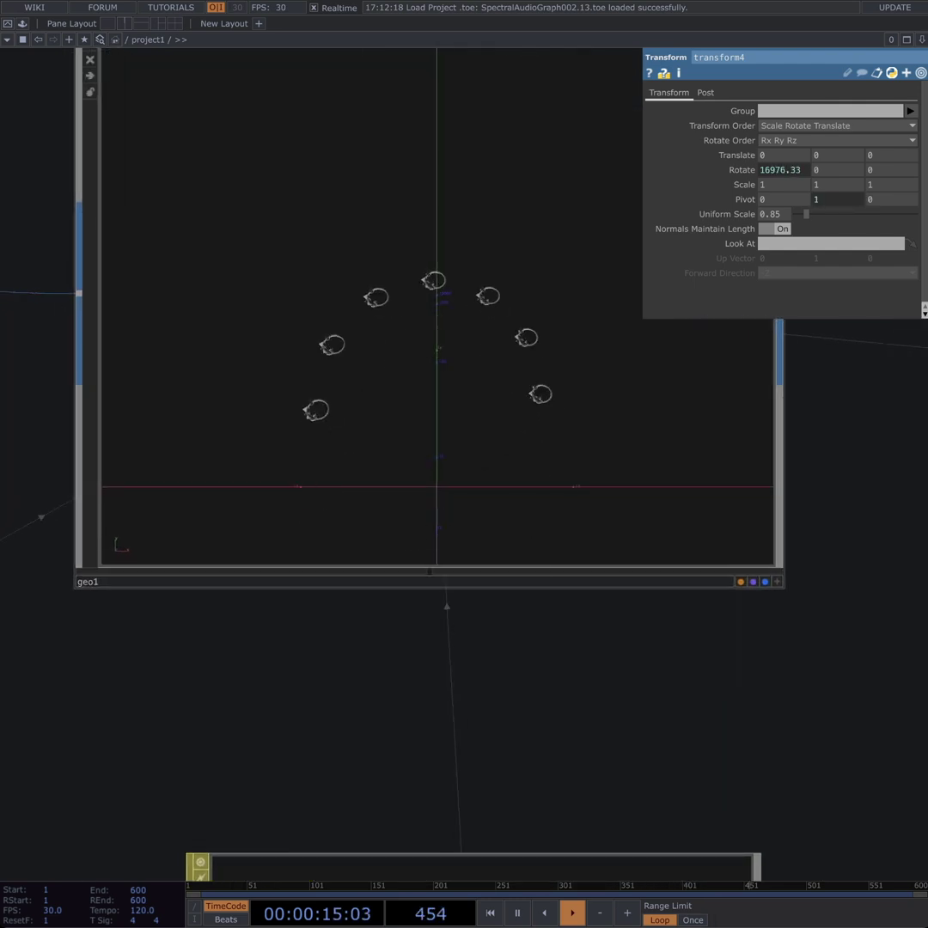
scroll(437, 524, down, 5)
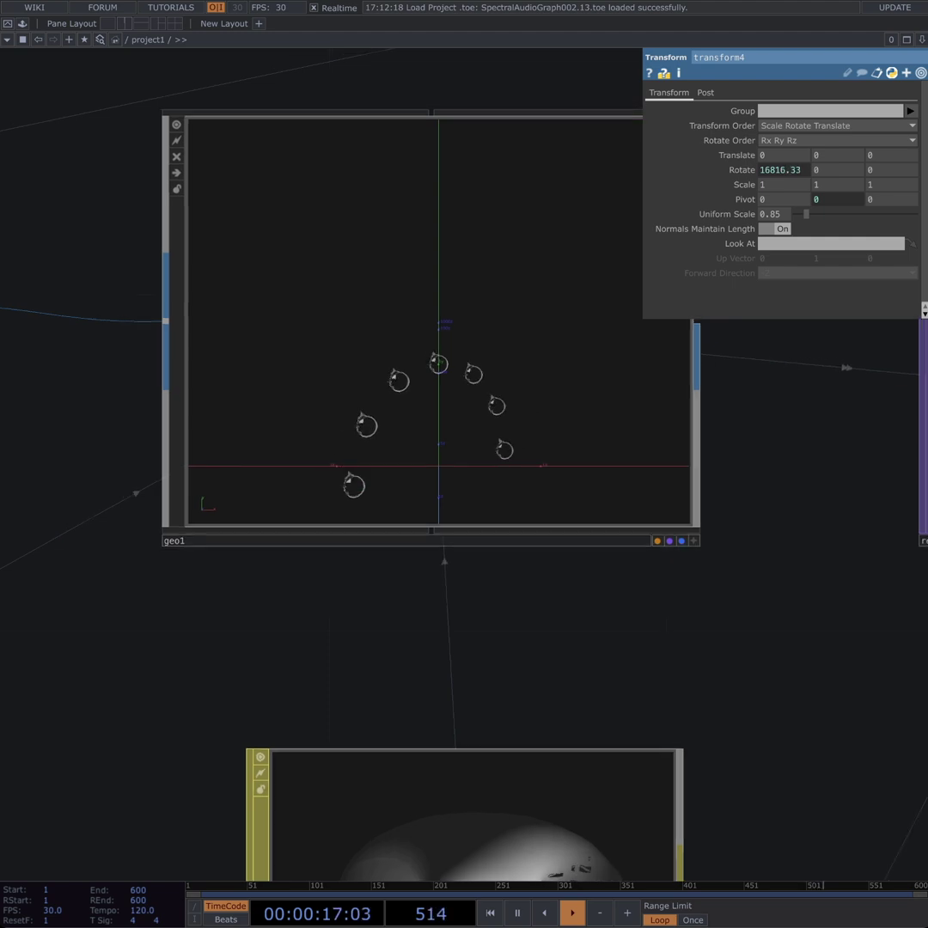
Step: Trace geo1's inputs back to the null5 torus and null7 arc, viewing both previews up close
drag(316, 644, 409, 525)
scroll(527, 540, down, 3)
scroll(515, 331, up, 3)
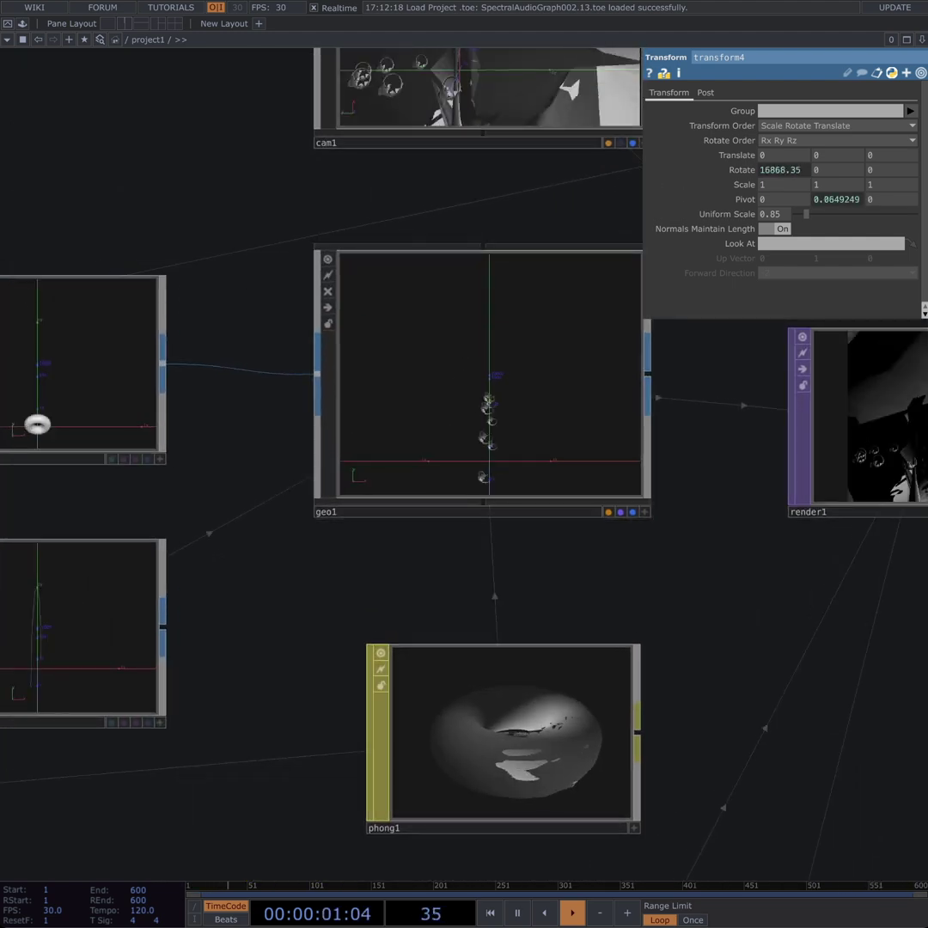
drag(506, 571, 513, 572)
drag(103, 498, 546, 517)
scroll(531, 455, up, 3)
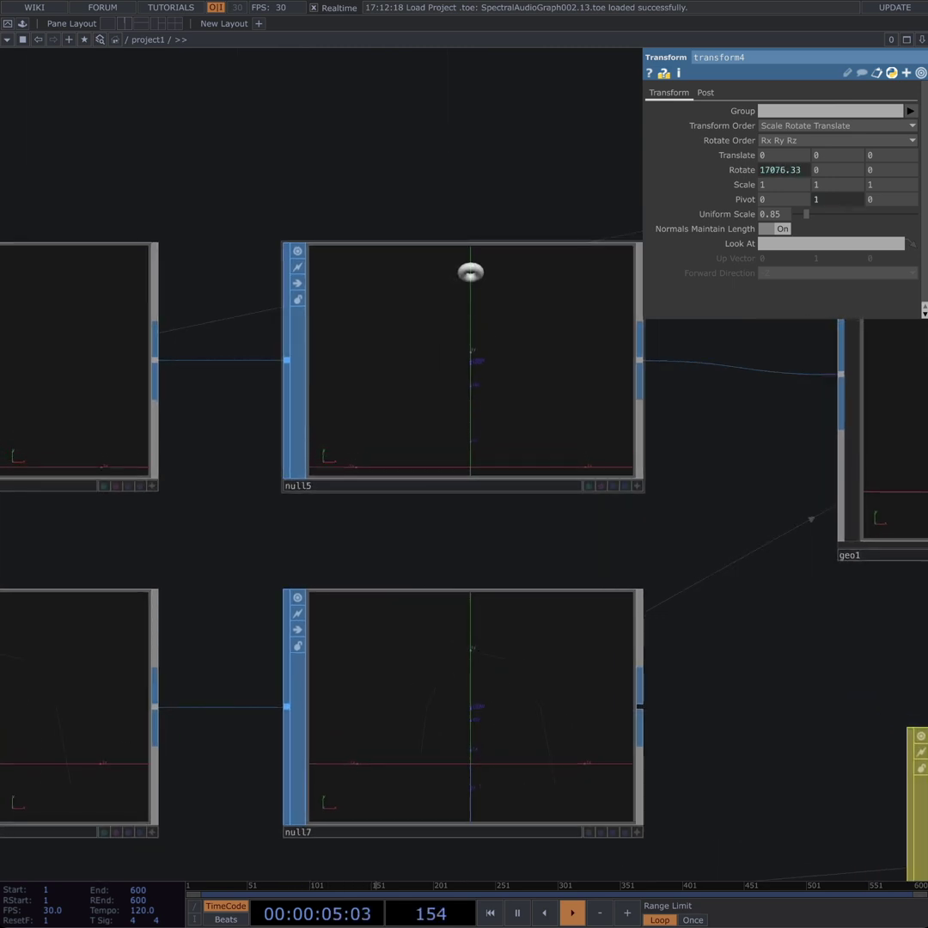
Step: Examine geo1's preview at larger magnification to see how the instances move along the arc
drag(786, 482, 78, 540)
scroll(298, 395, up, 8)
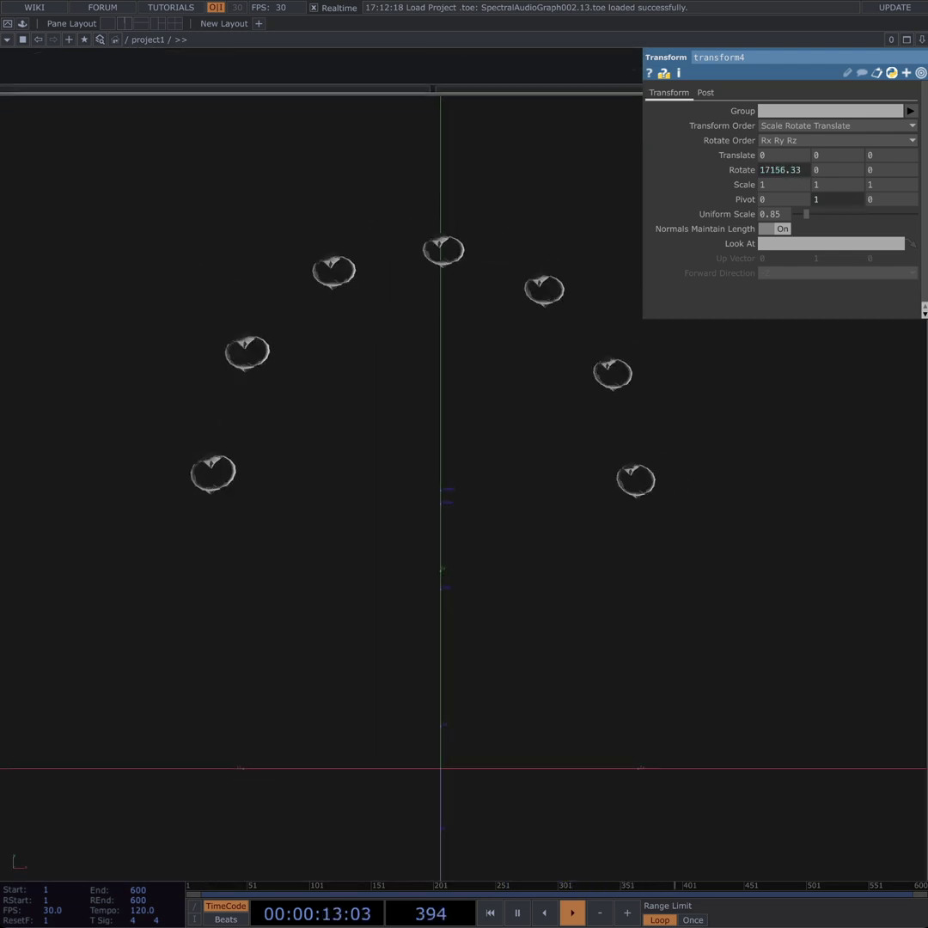
scroll(429, 478, down, 3)
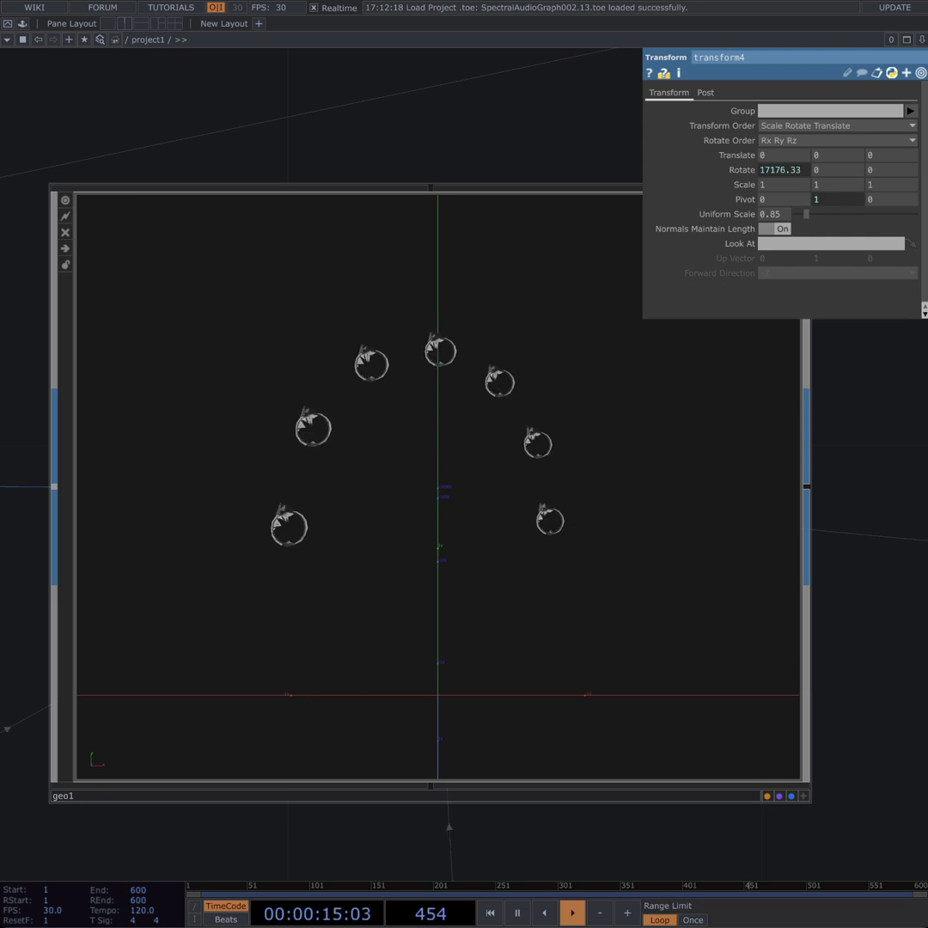
scroll(607, 542, down, 6)
Step: Look over the null5, null7 and phong1 operators around geo1, down to the second geometry below
drag(283, 696, 527, 449)
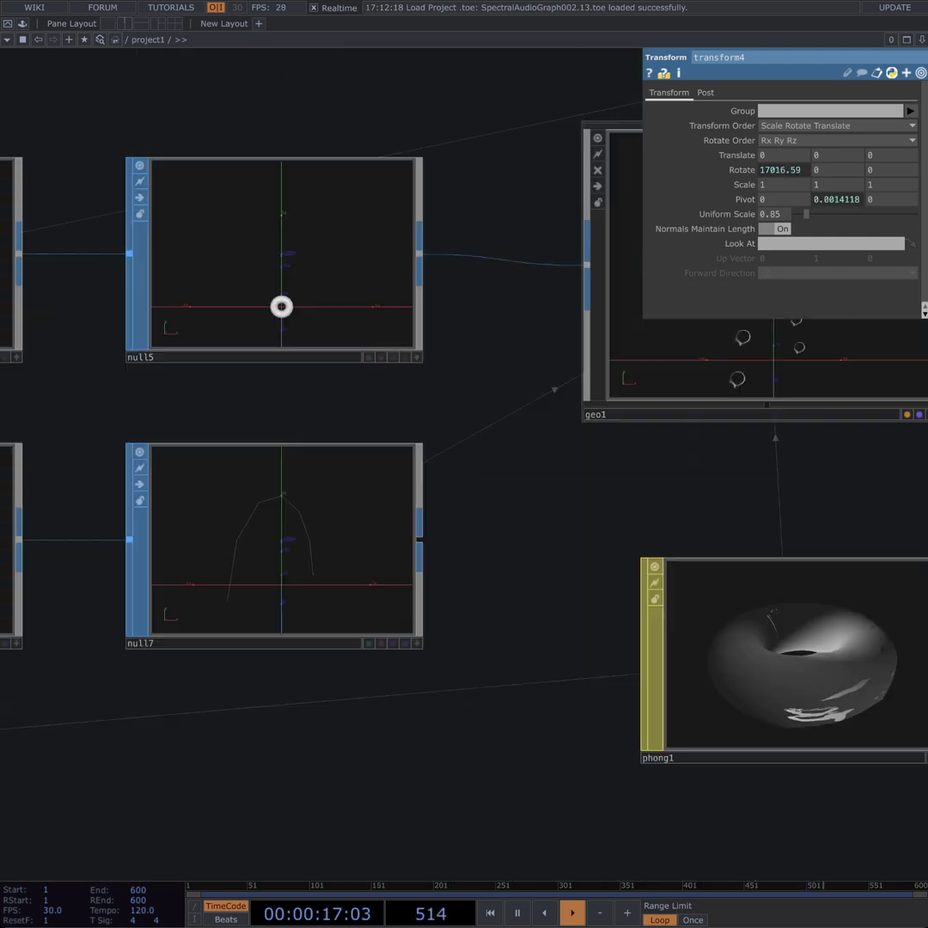
drag(282, 306, 389, 144)
drag(693, 497, 536, 477)
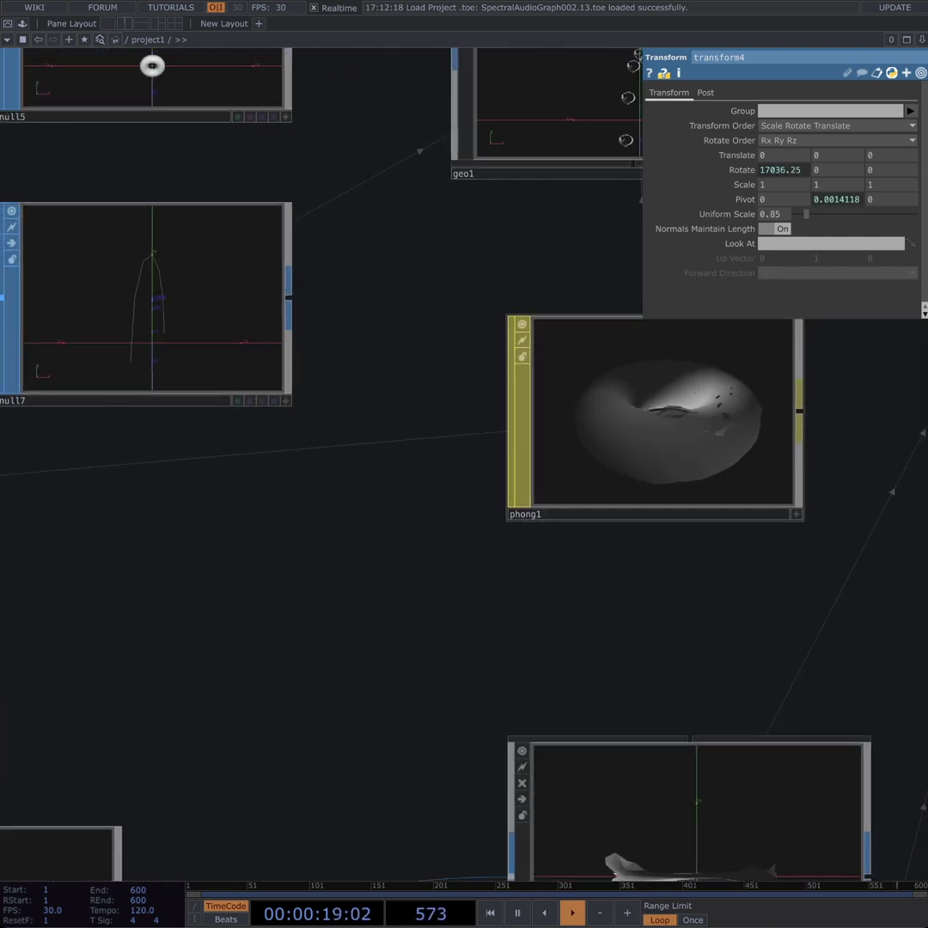
scroll(550, 470, down, 6)
scroll(572, 456, up, 3)
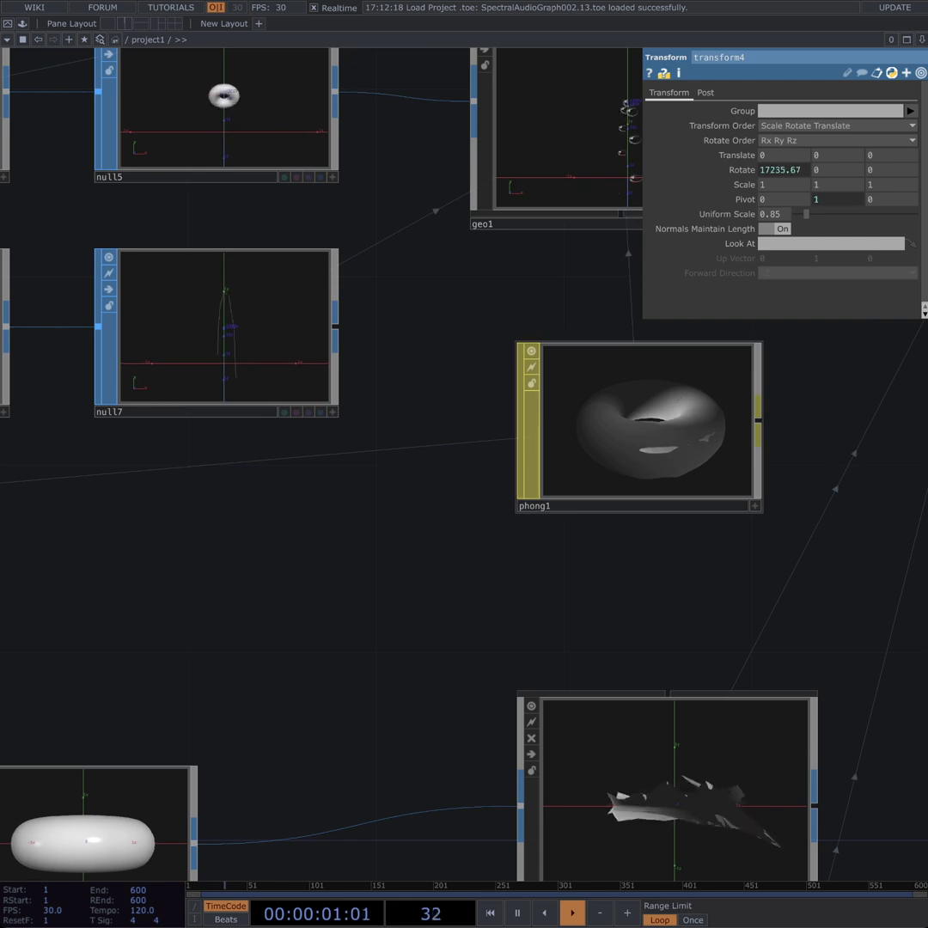
Step: Examine phong1's material preview and advanced settings, and view its connection to geo1 and render1
click(574, 458)
drag(537, 571, 177, 602)
scroll(255, 540, up, 2)
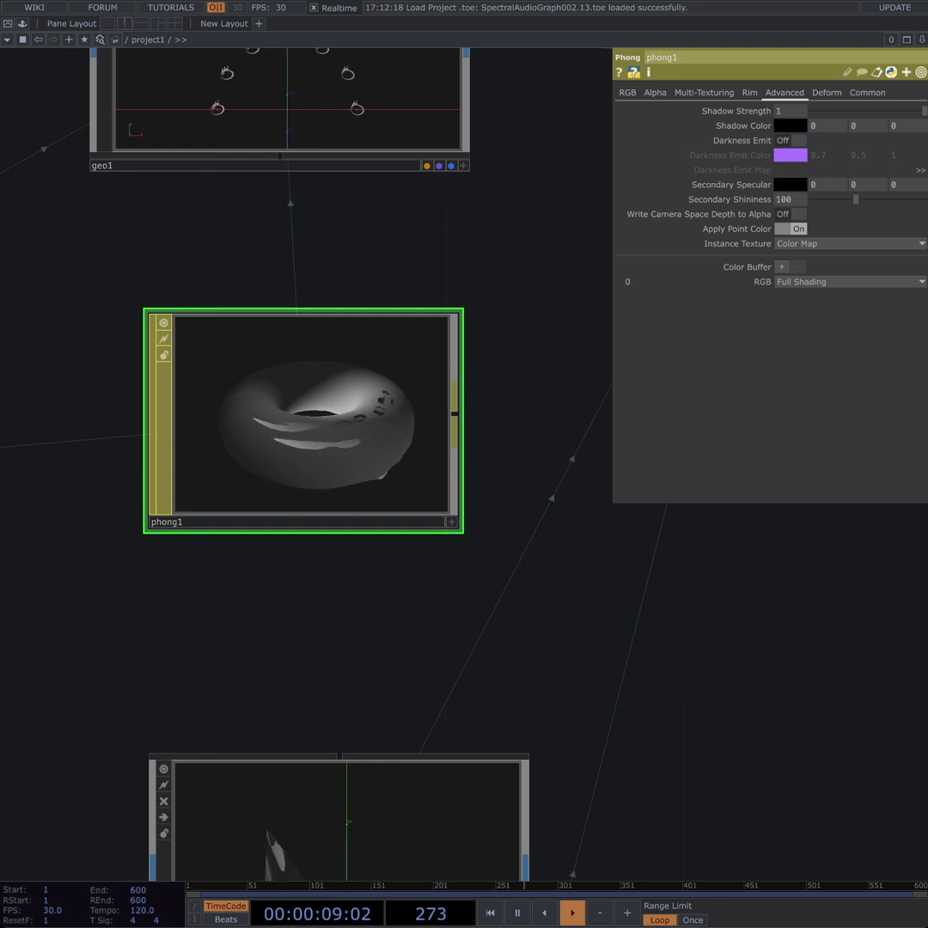
drag(177, 602, 277, 648)
scroll(277, 647, down, 5)
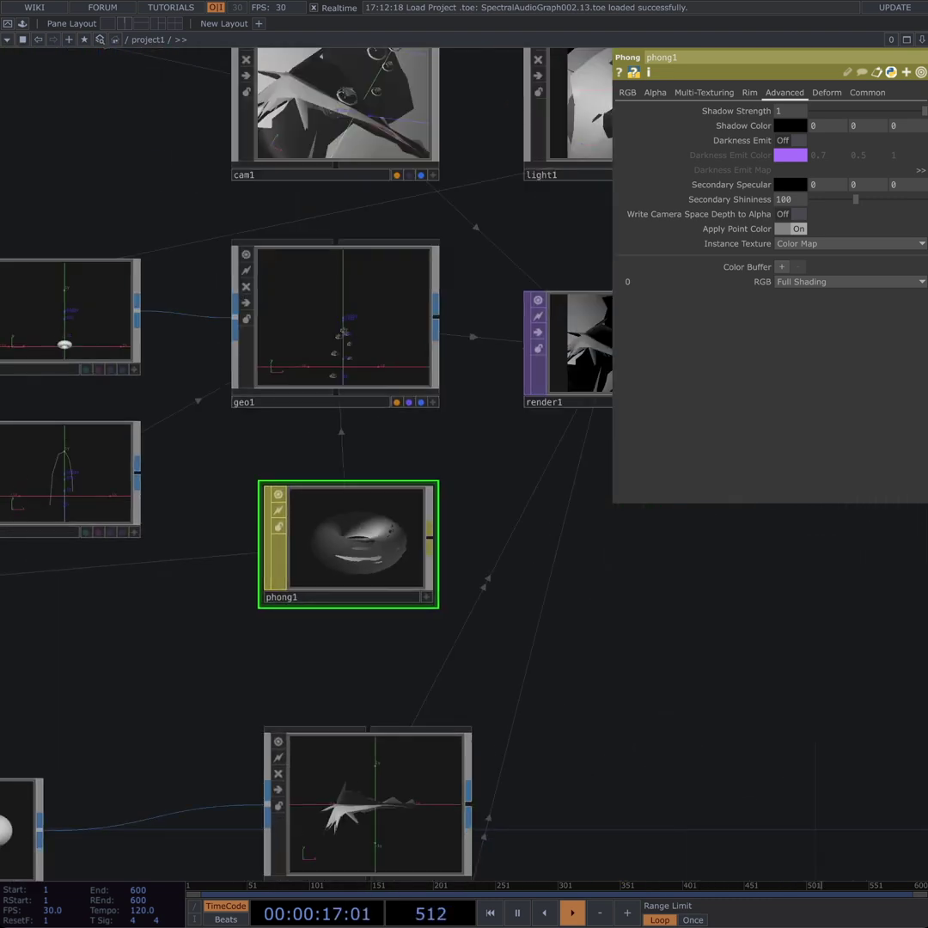
Step: Trace the network from phong1 back to the audio analysis section, and follow the texture chain forward to null4
scroll(197, 593, down, 1)
drag(198, 592, 856, 568)
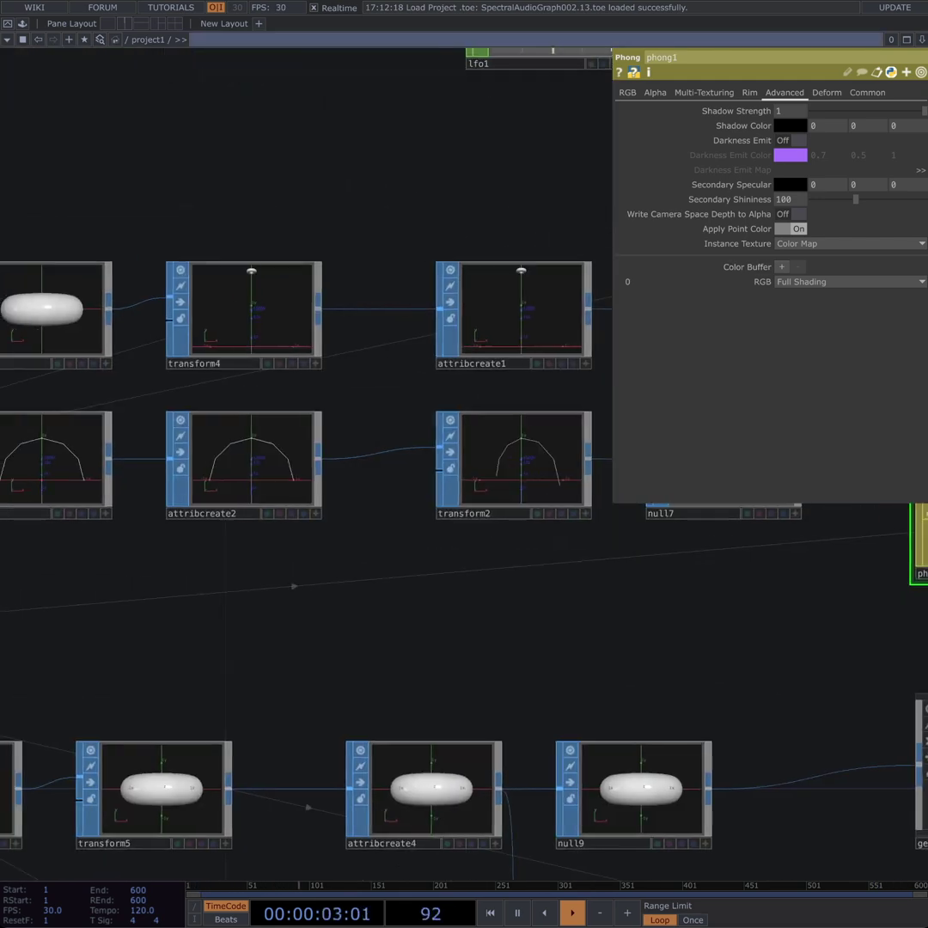
scroll(292, 558, down, 6)
drag(292, 648, 741, 567)
drag(344, 653, 502, 643)
scroll(177, 541, up, 4)
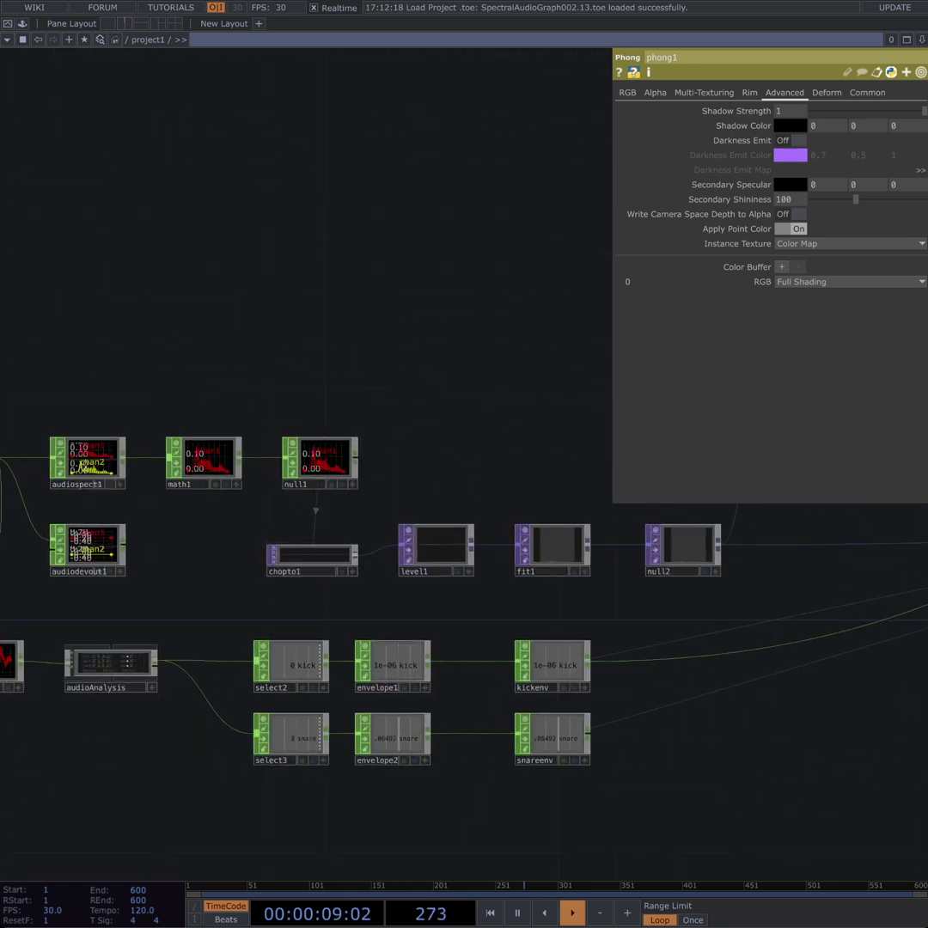
drag(816, 584, 58, 612)
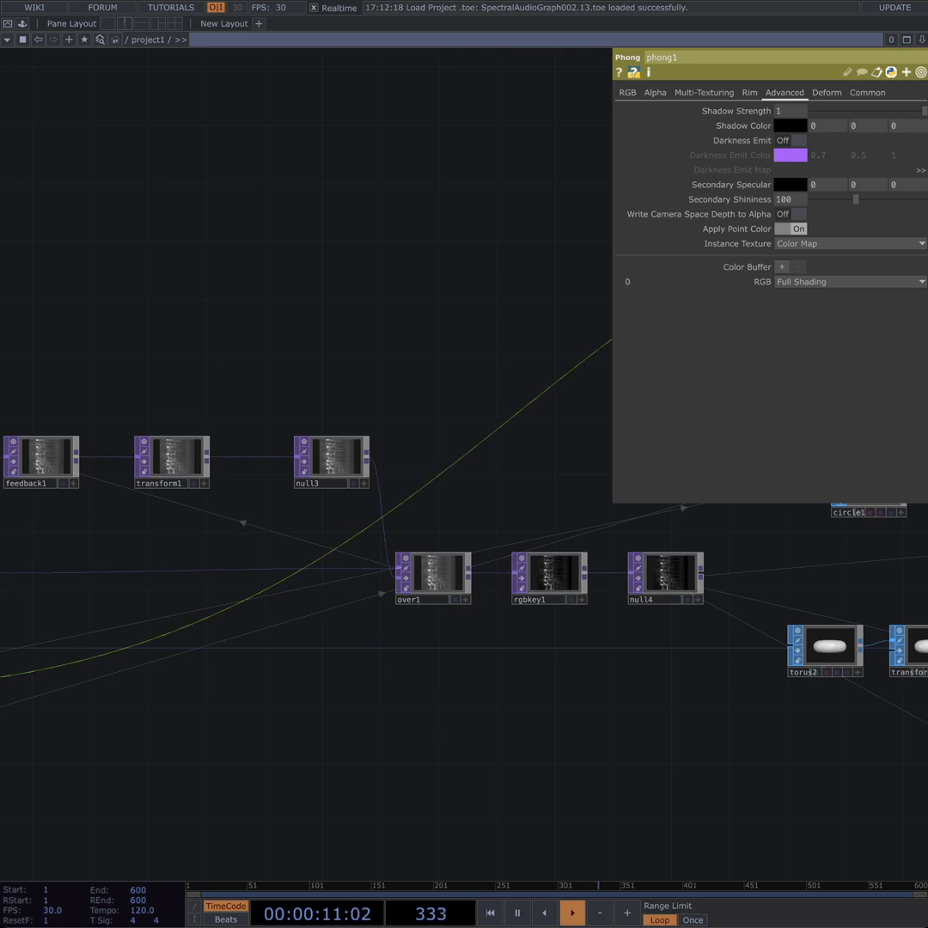
drag(602, 704, 217, 703)
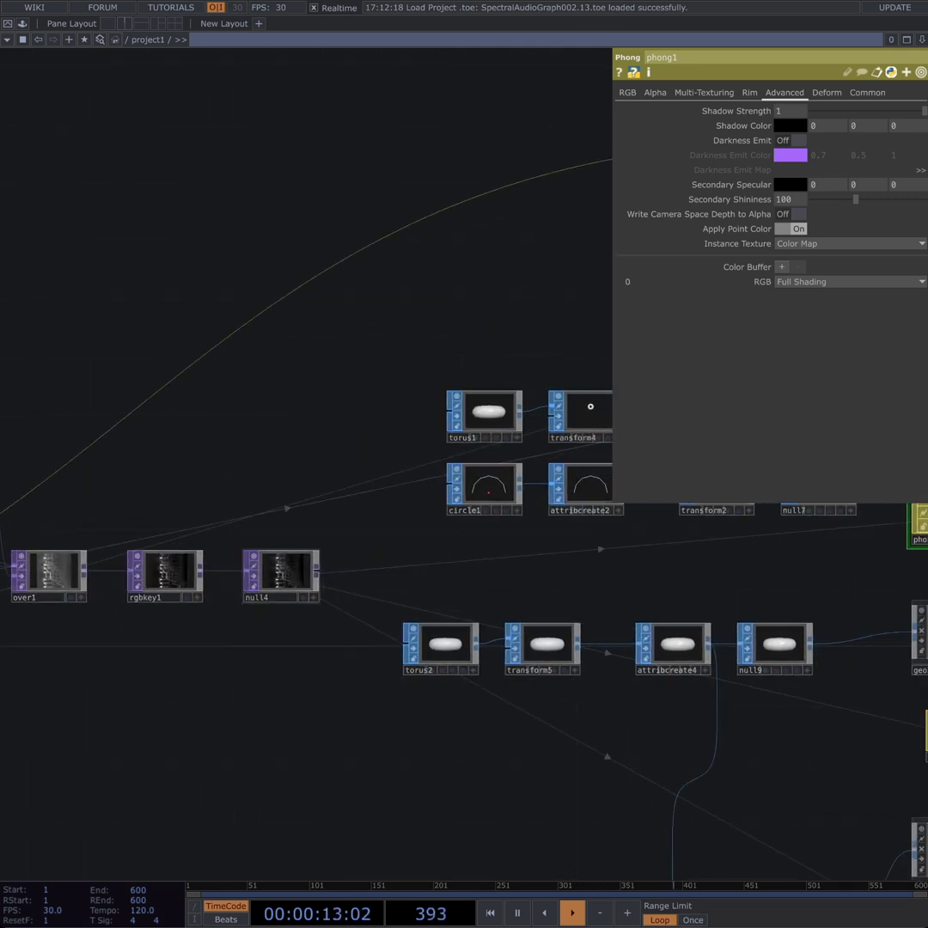
Step: Inspect null4's scrolling spectrogram at larger magnification alongside the operator feeding it
click(280, 574)
scroll(280, 583, up, 7)
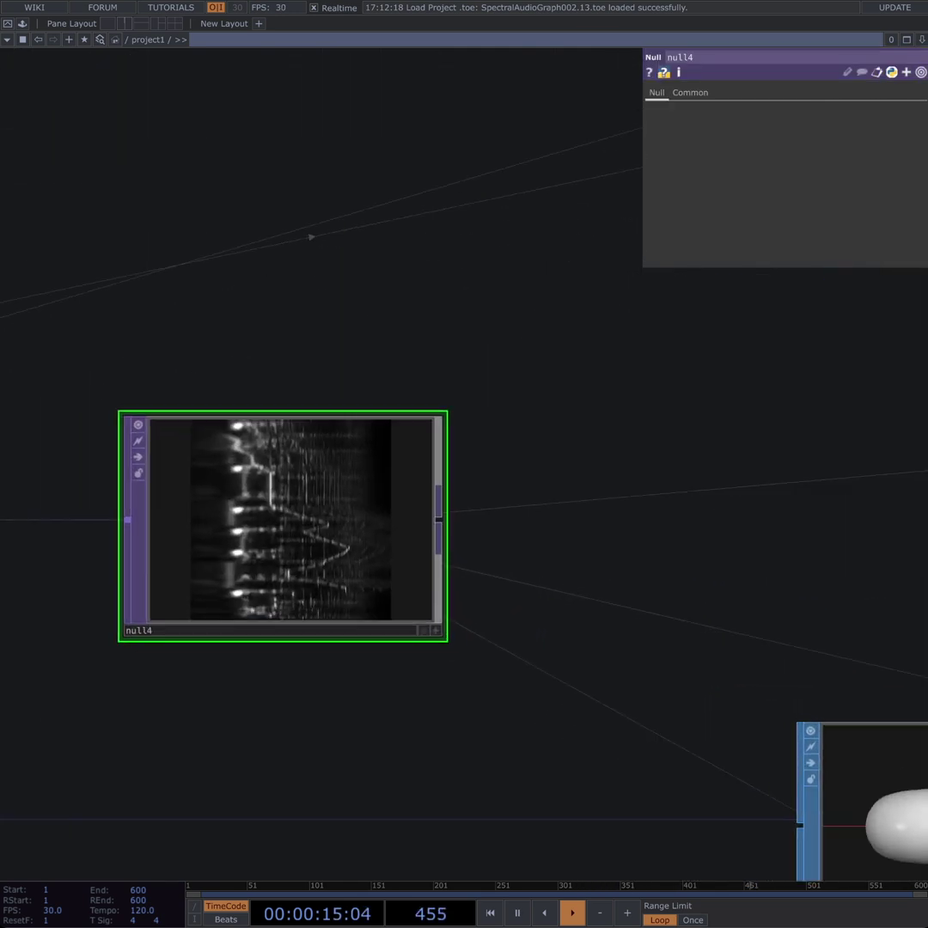
drag(343, 700, 638, 699)
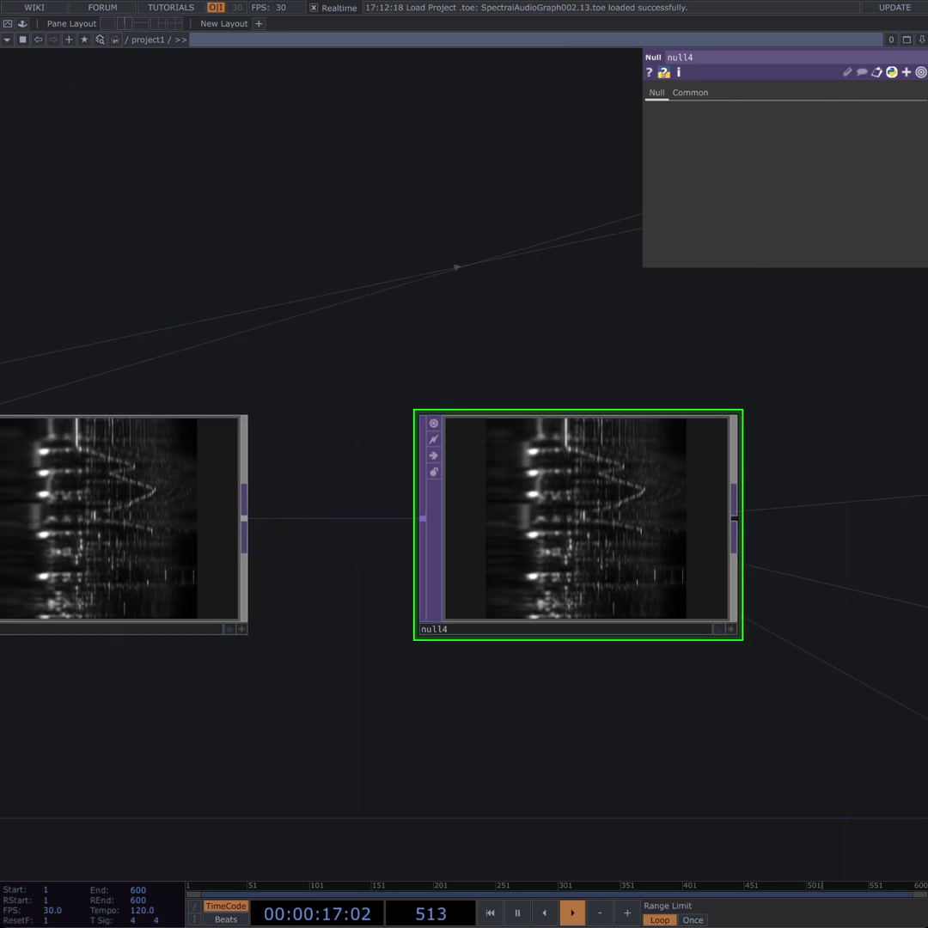
scroll(510, 680, up, 2)
drag(511, 679, 361, 695)
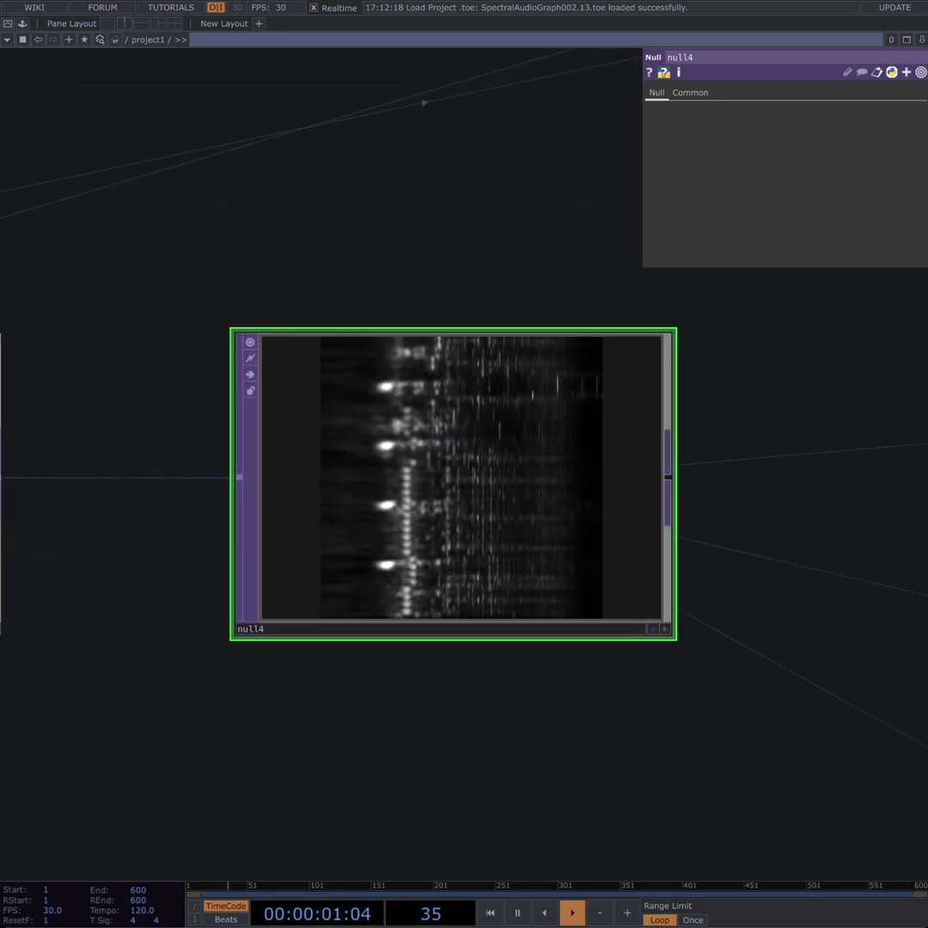
scroll(548, 761, down, 2)
scroll(537, 718, up, 1)
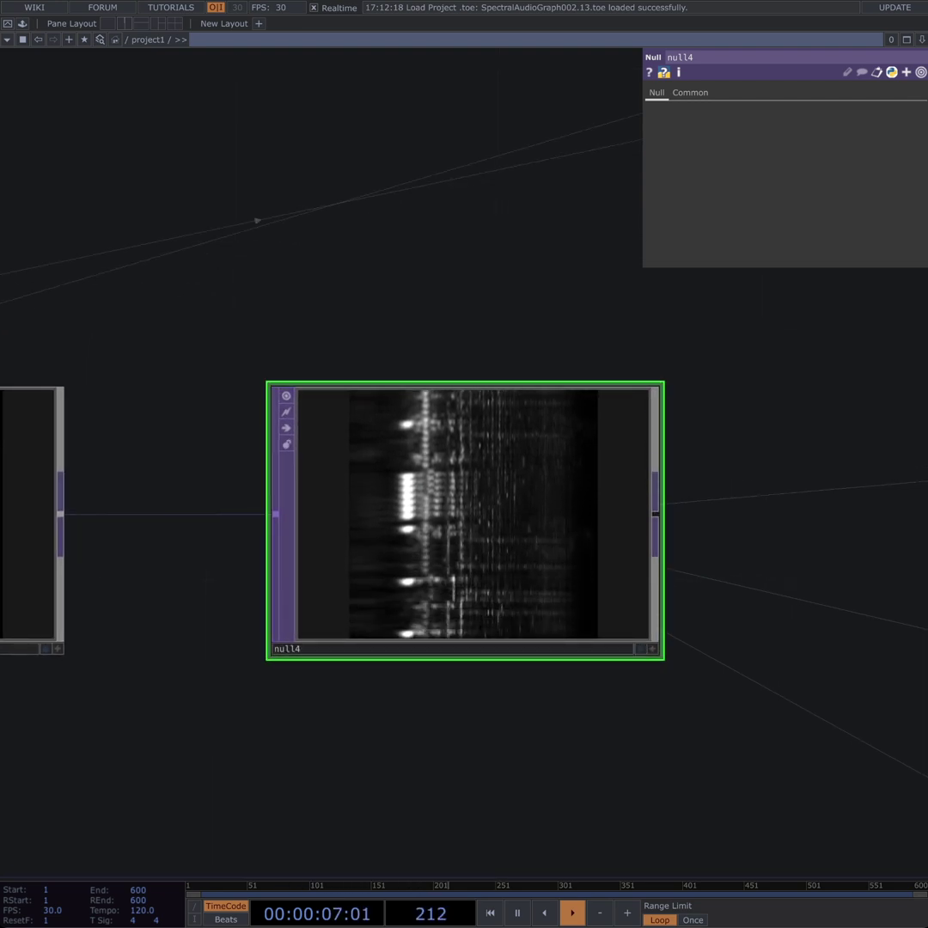
scroll(584, 739, down, 5)
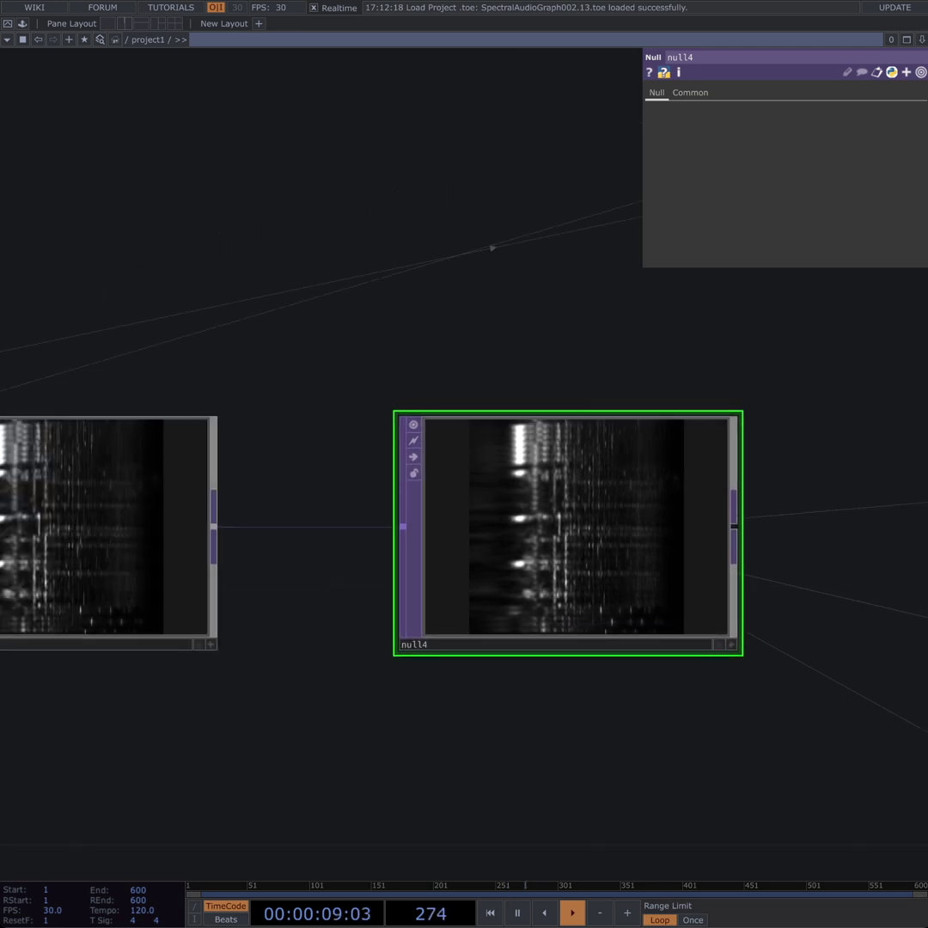
Step: Trace null4's source upstream through rgbkey1, over1 and null3 to the audiofilein1 and audiospect1 operators
drag(258, 756, 924, 707)
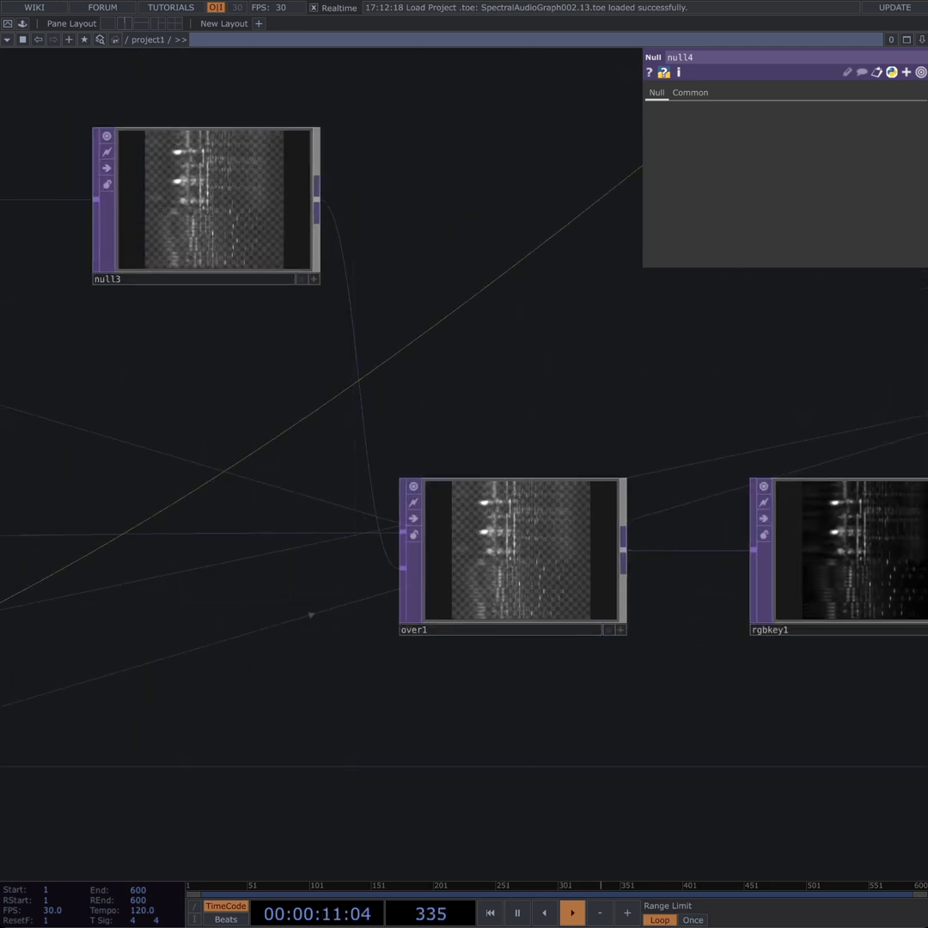
drag(172, 670, 773, 740)
scroll(391, 663, down, 3)
drag(111, 671, 890, 731)
drag(189, 790, 777, 632)
drag(258, 670, 749, 748)
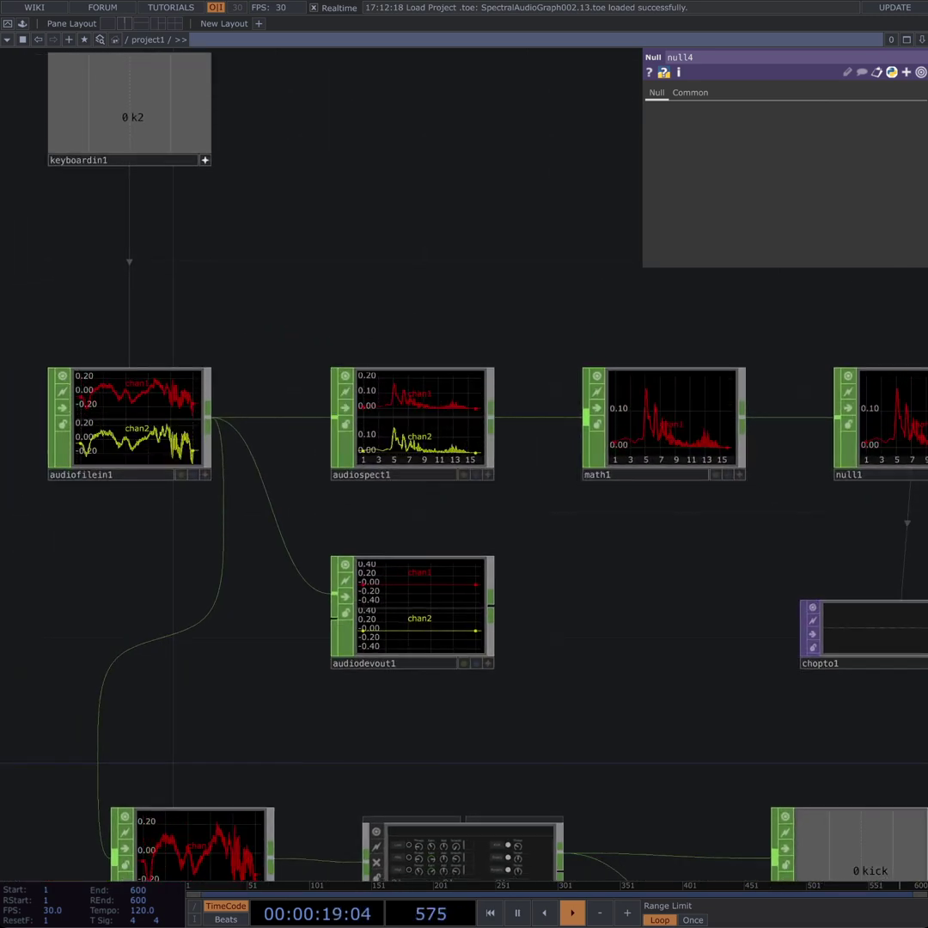
Step: Inspect the null1 spectrum channel's settings and the CHOP to TOP settings of chopto1, which references it
drag(619, 532, 494, 533)
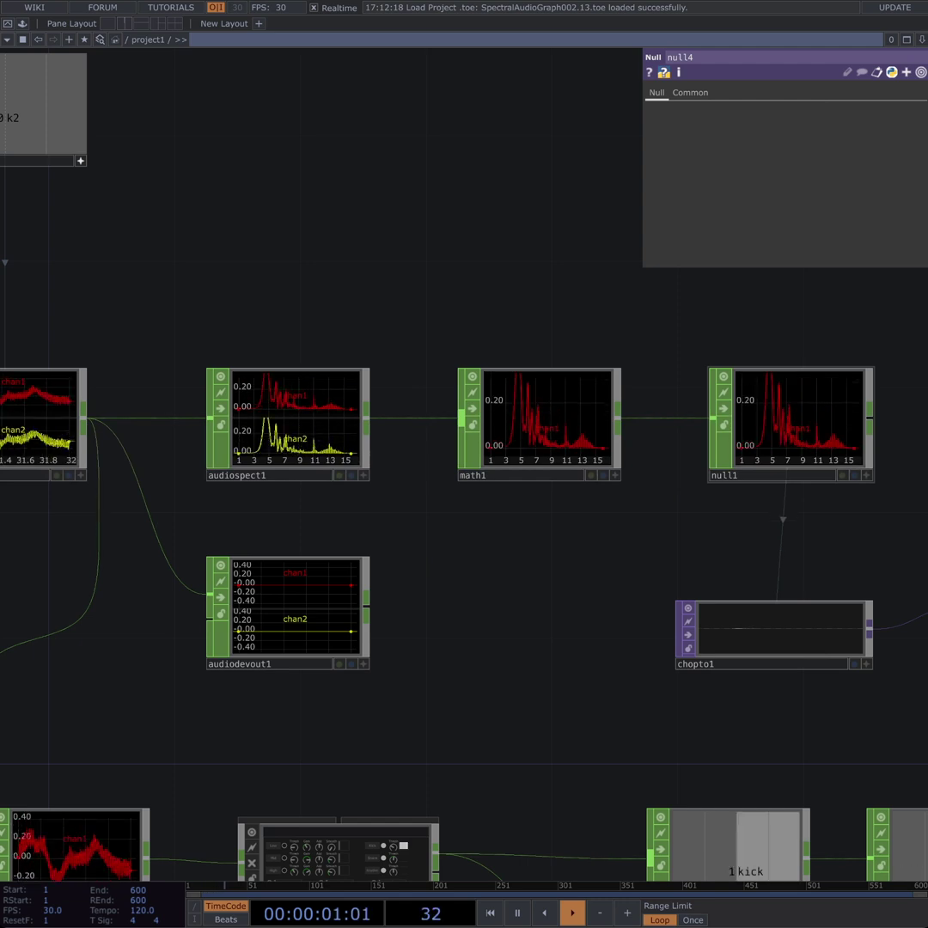
click(790, 421)
drag(808, 528, 526, 479)
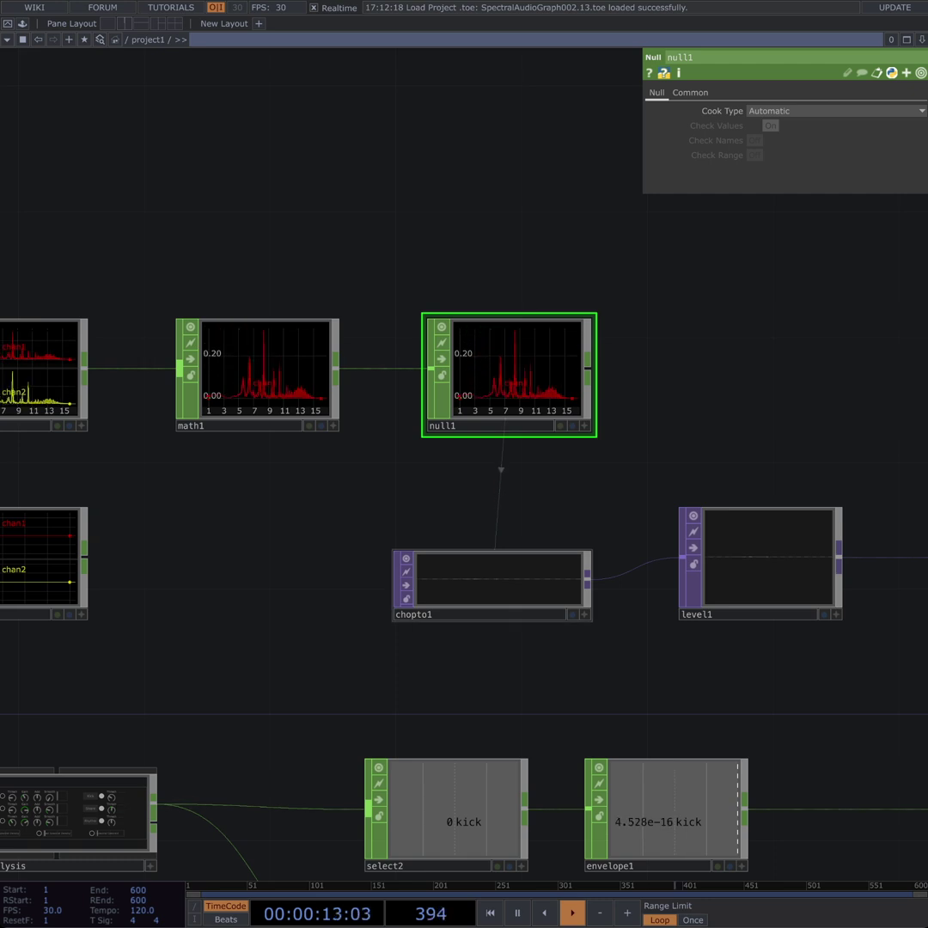
click(492, 584)
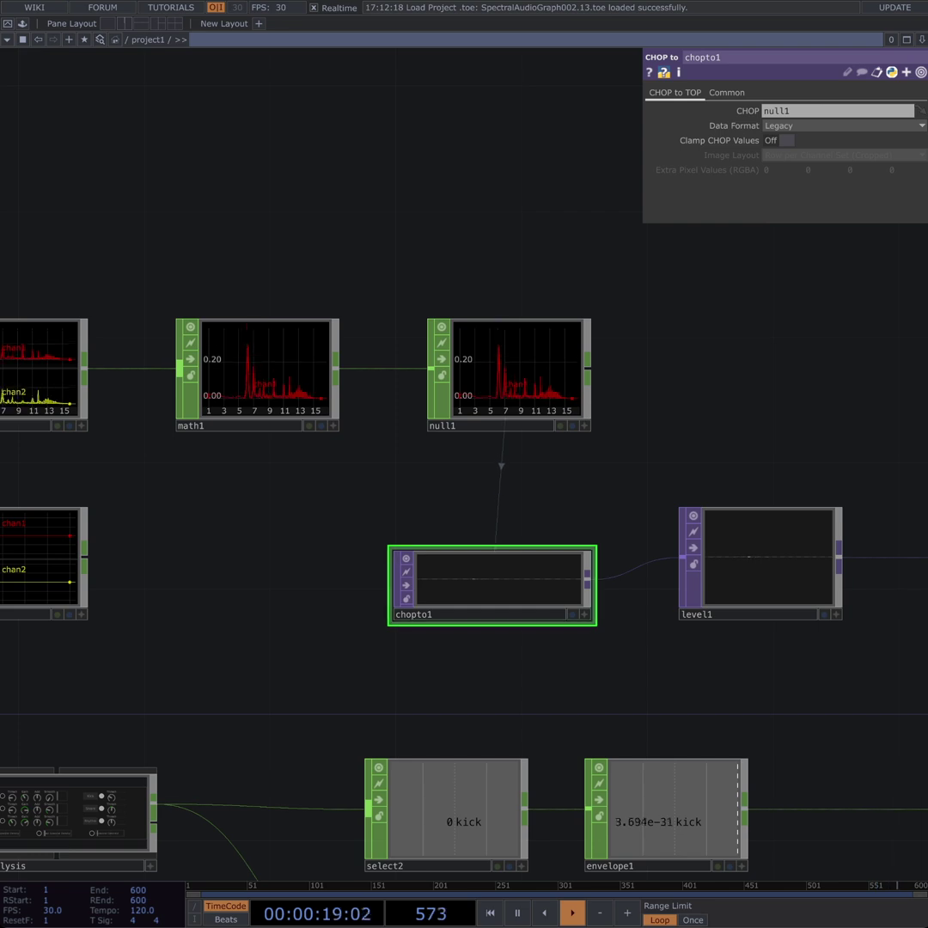
drag(533, 679, 403, 617)
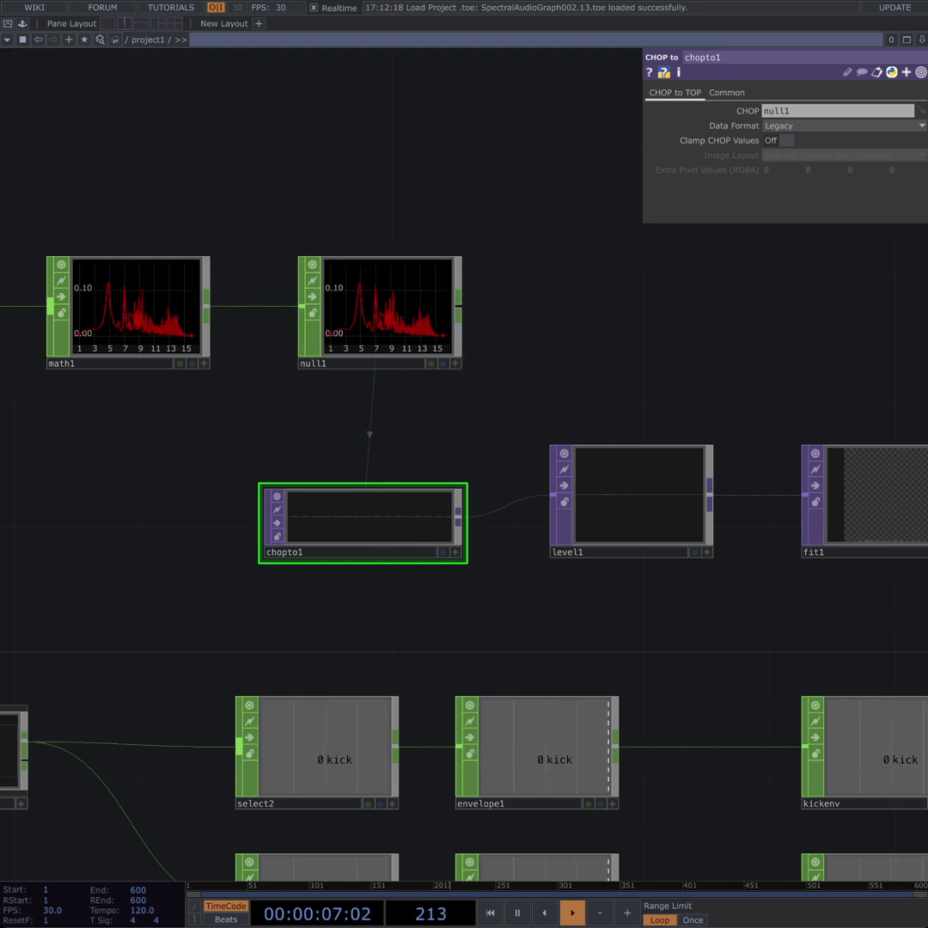
Step: Examine chopto1's single-line image up close and compare it with the null1 spectrum graph
drag(331, 567, 402, 518)
scroll(401, 517, up, 3)
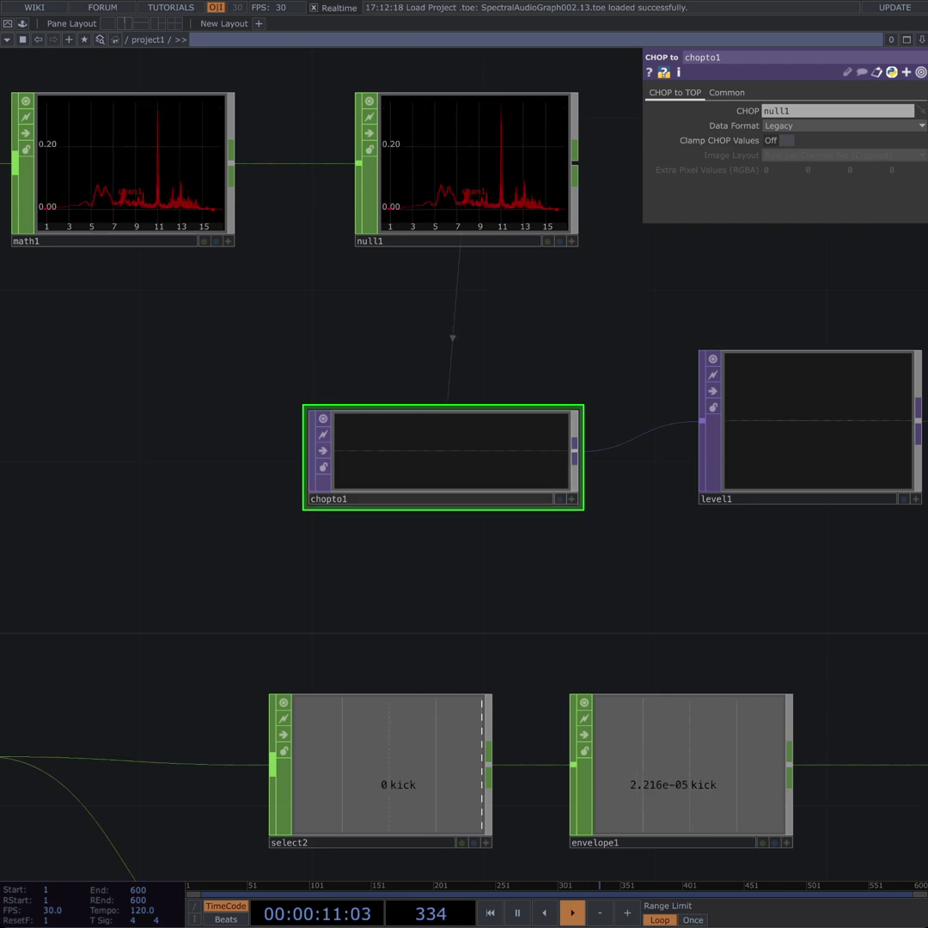
scroll(410, 450, up, 2)
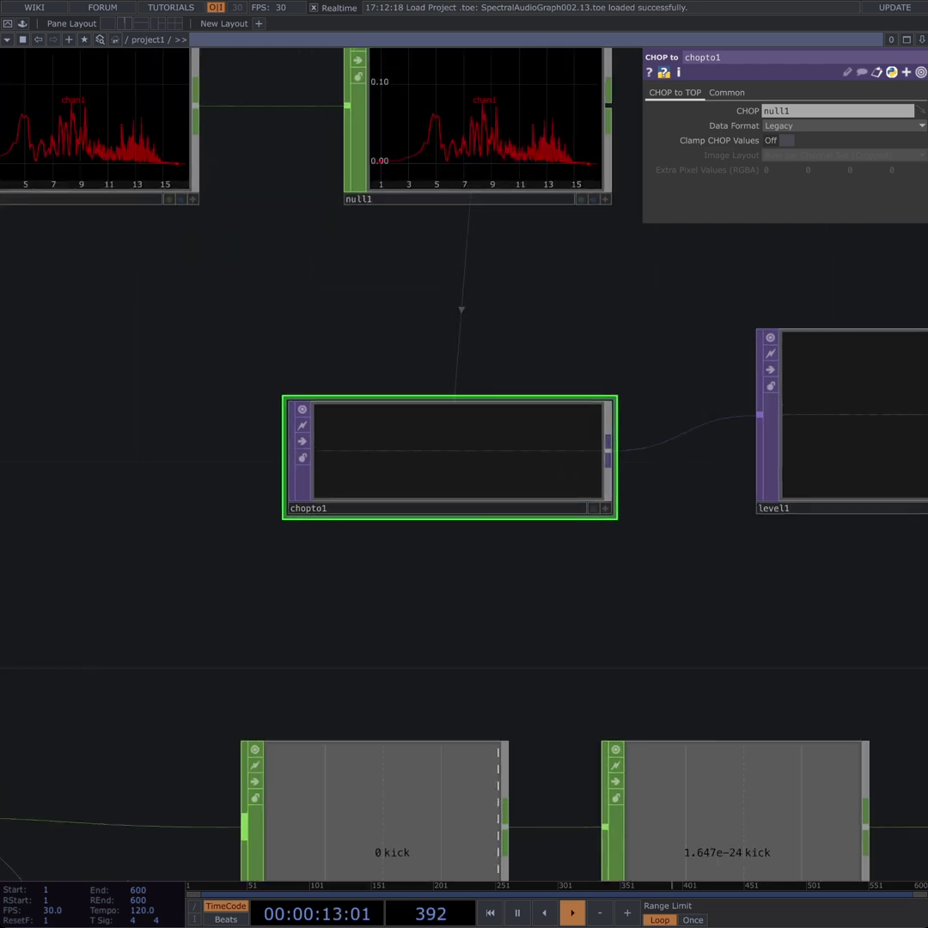
scroll(413, 456, up, 10)
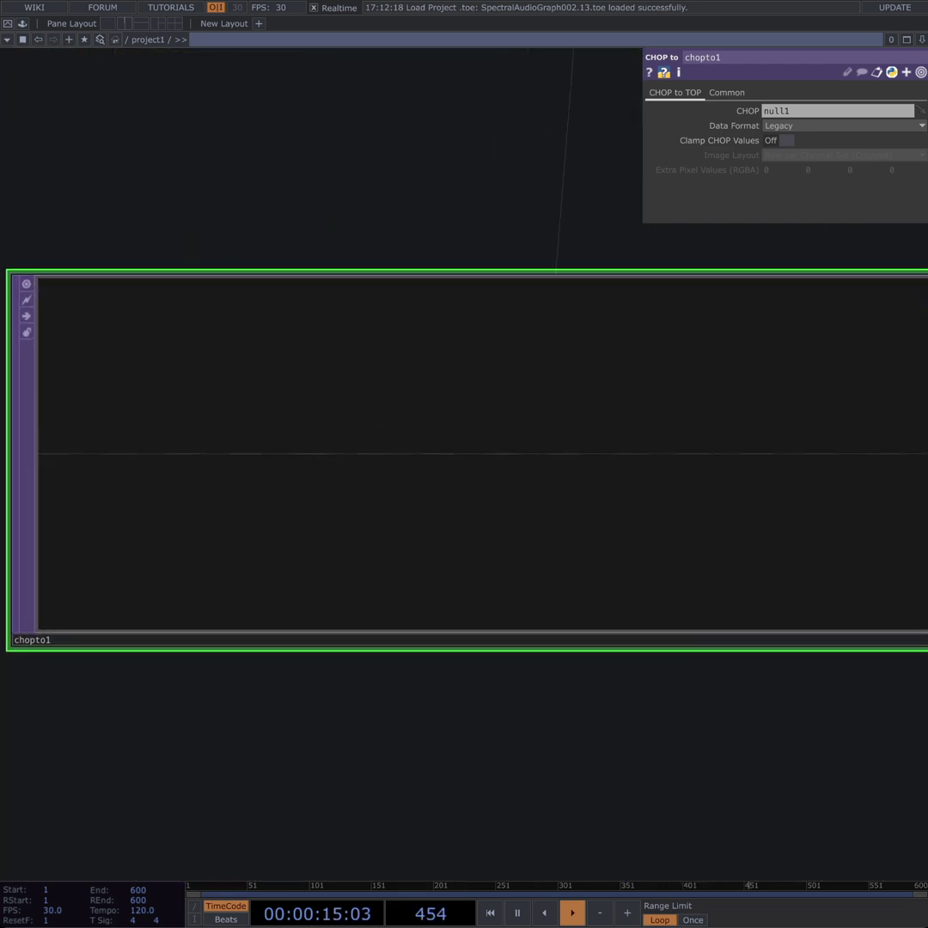
scroll(481, 498, down, 10)
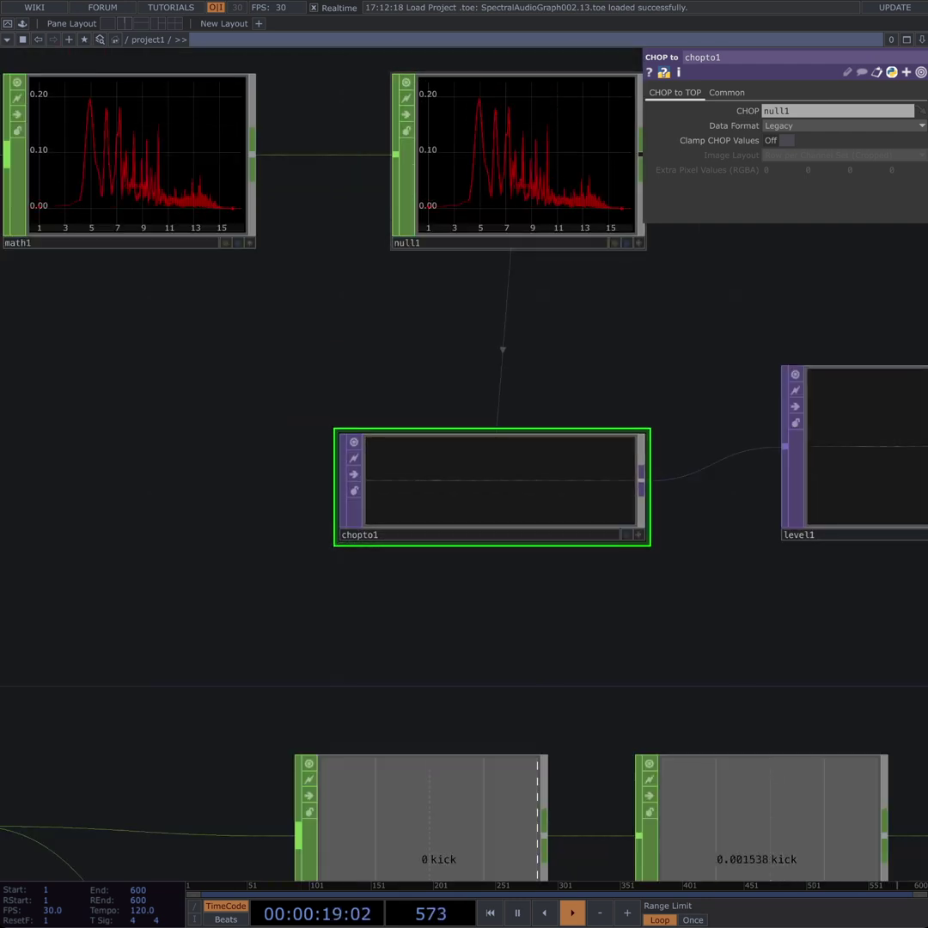
drag(516, 610, 439, 618)
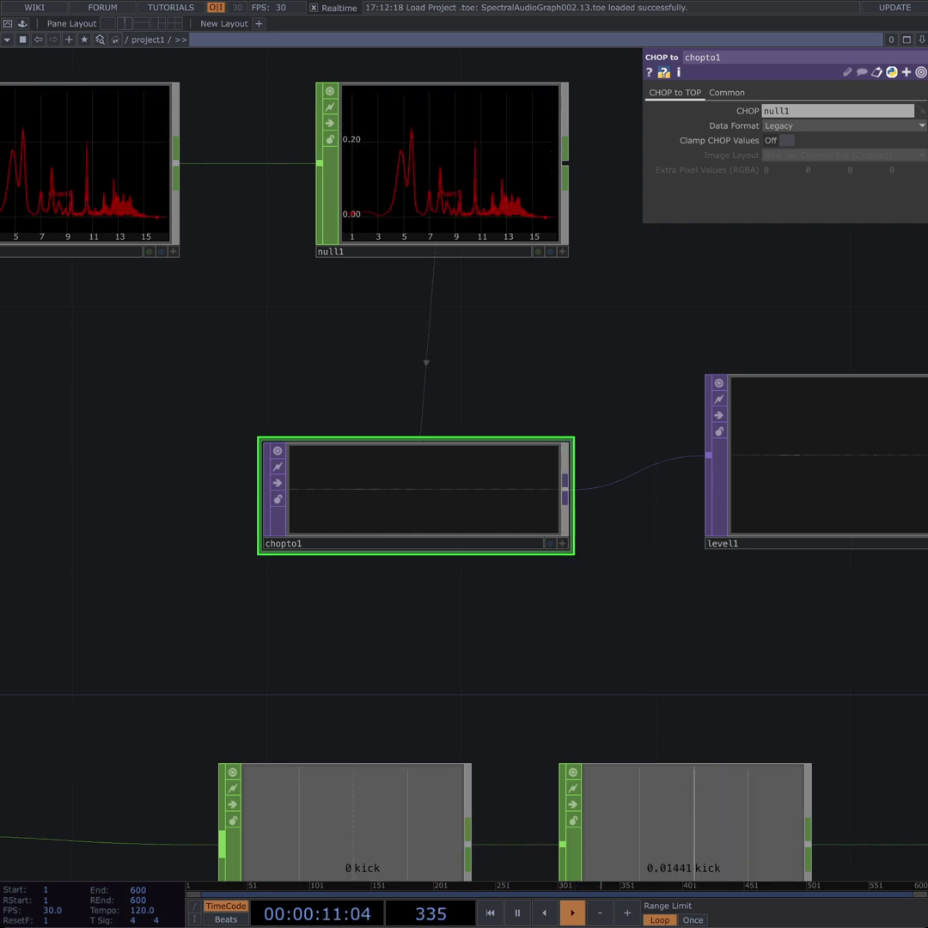
Step: Review level1's Pre settings and fit1's Common resolution settings along the chain from chopto1 to null2
drag(763, 653, 419, 647)
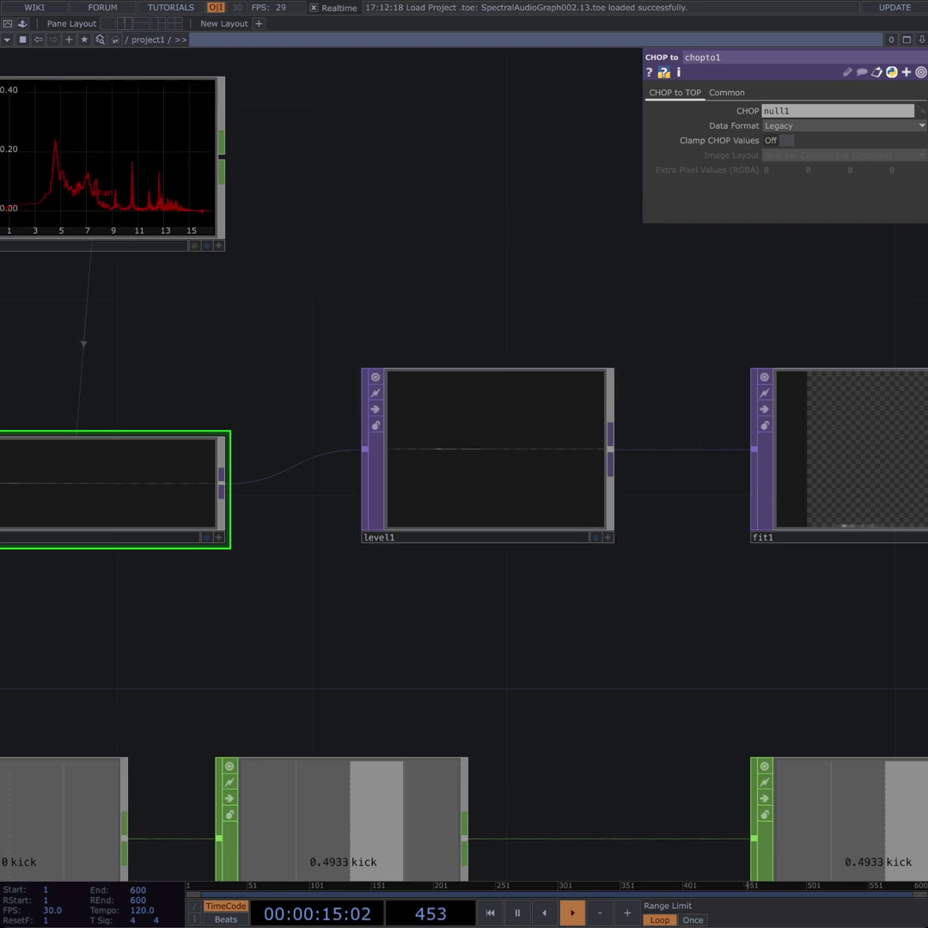
click(488, 463)
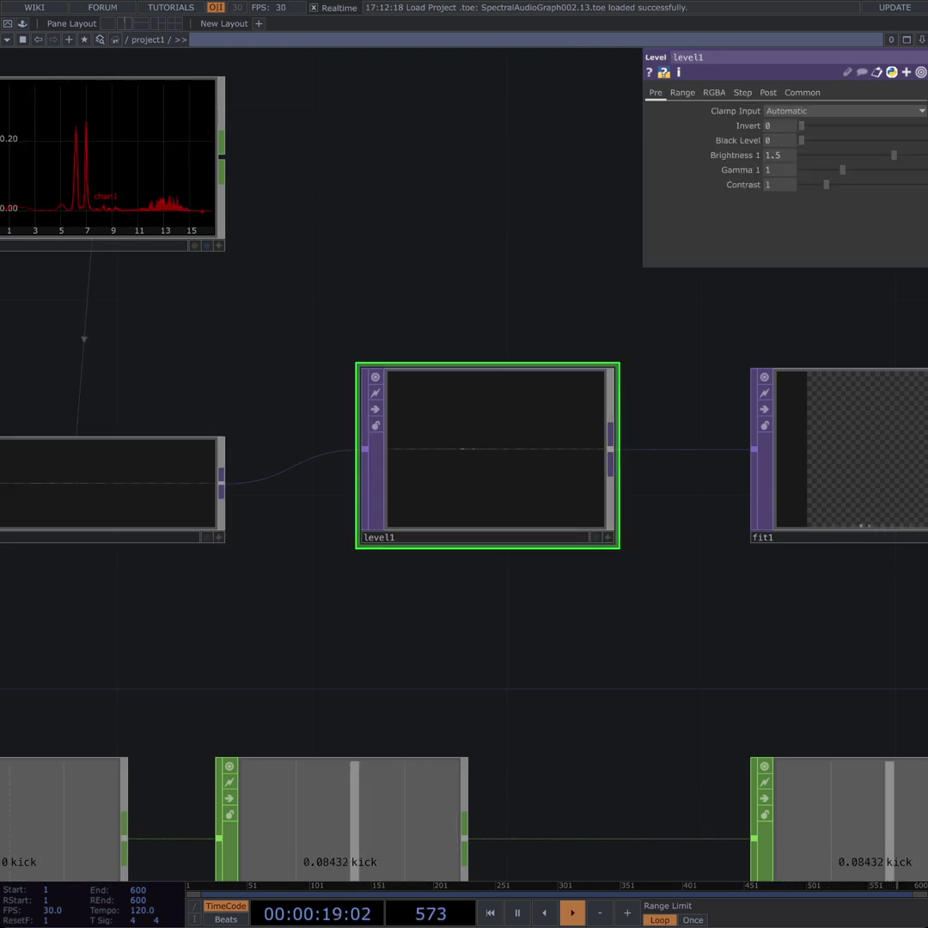
drag(515, 618, 192, 611)
click(552, 449)
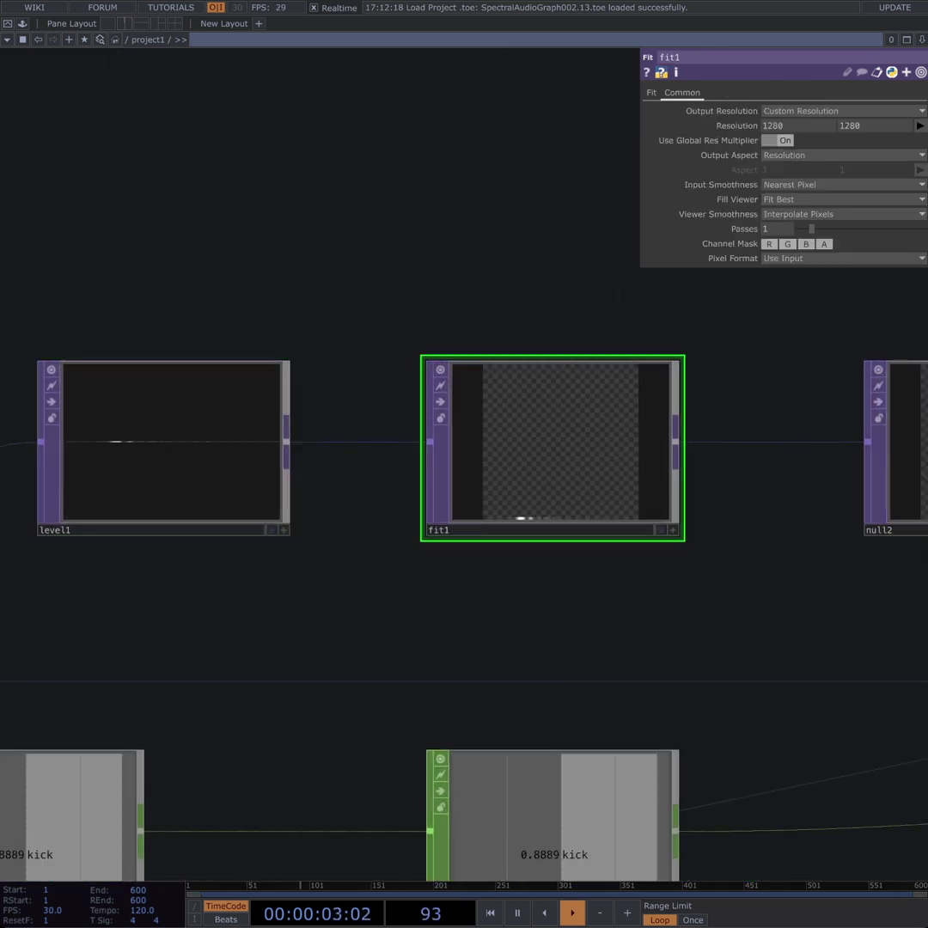
drag(550, 614, 534, 653)
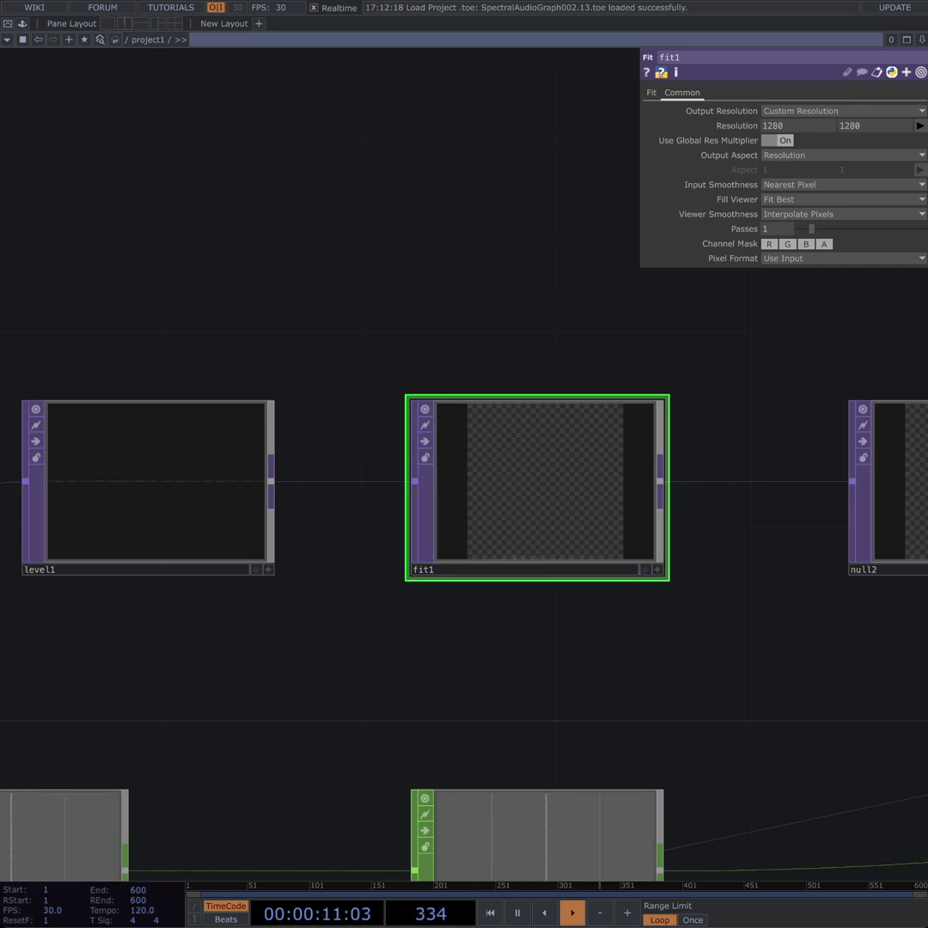
drag(550, 662, 313, 606)
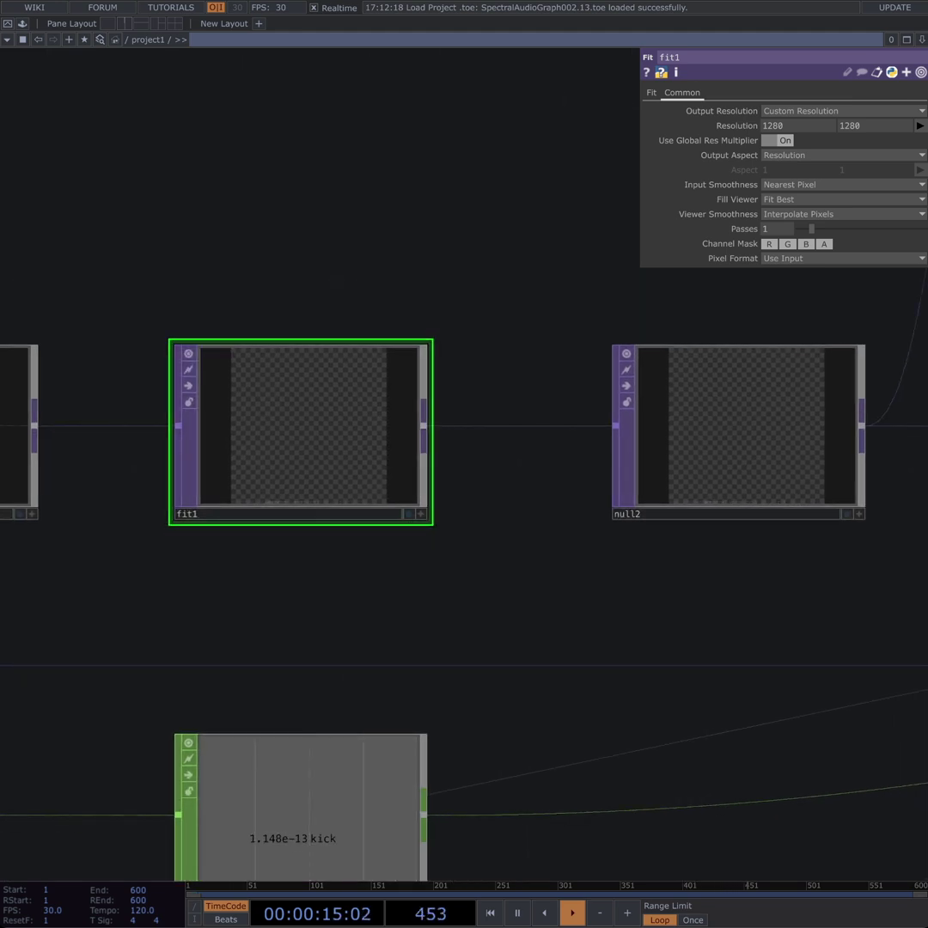
Step: Follow null2's output to feedback1 and examine its Target TOP setting and the loop leading to over1
drag(687, 601, 98, 562)
scroll(98, 563, down, 1)
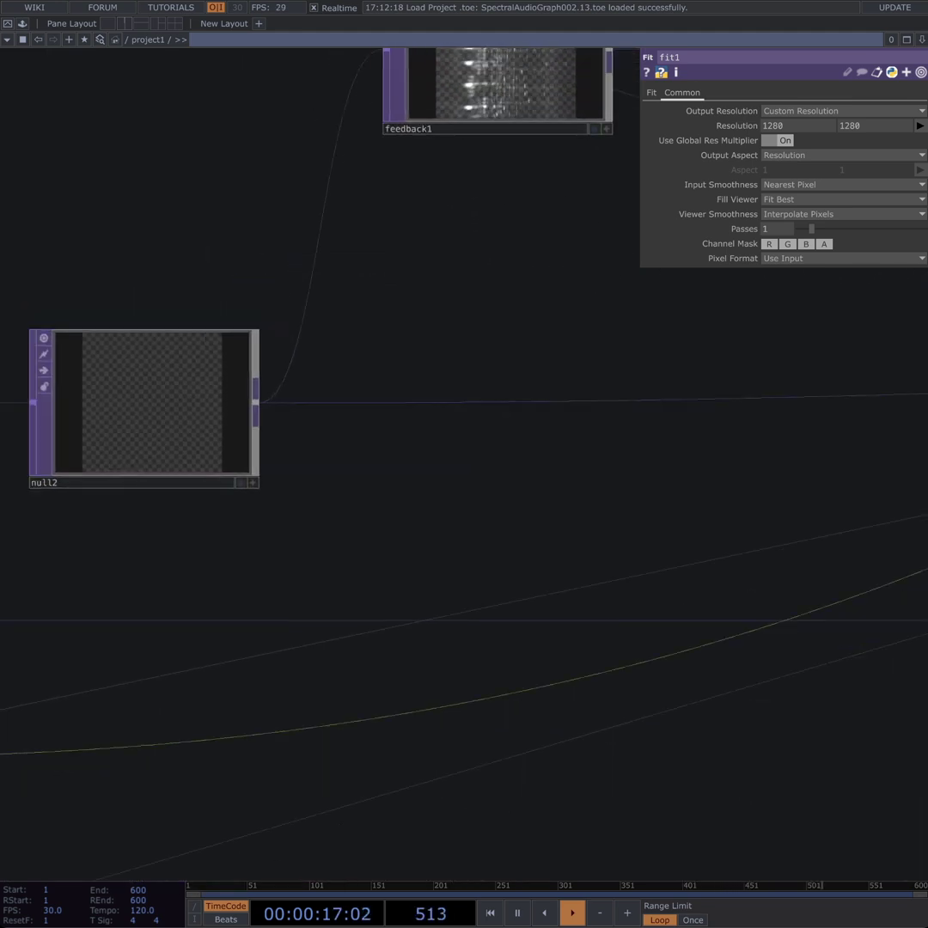
scroll(523, 533, down, 4)
drag(523, 533, 472, 565)
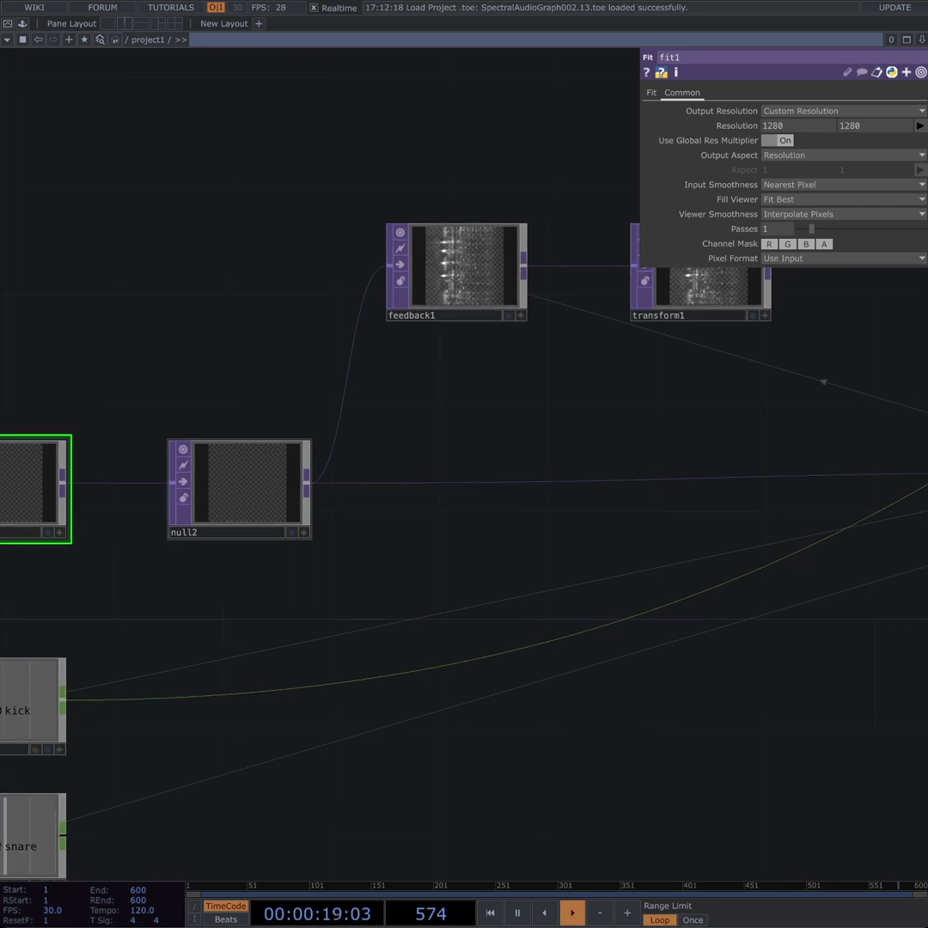
click(456, 268)
drag(507, 387, 240, 374)
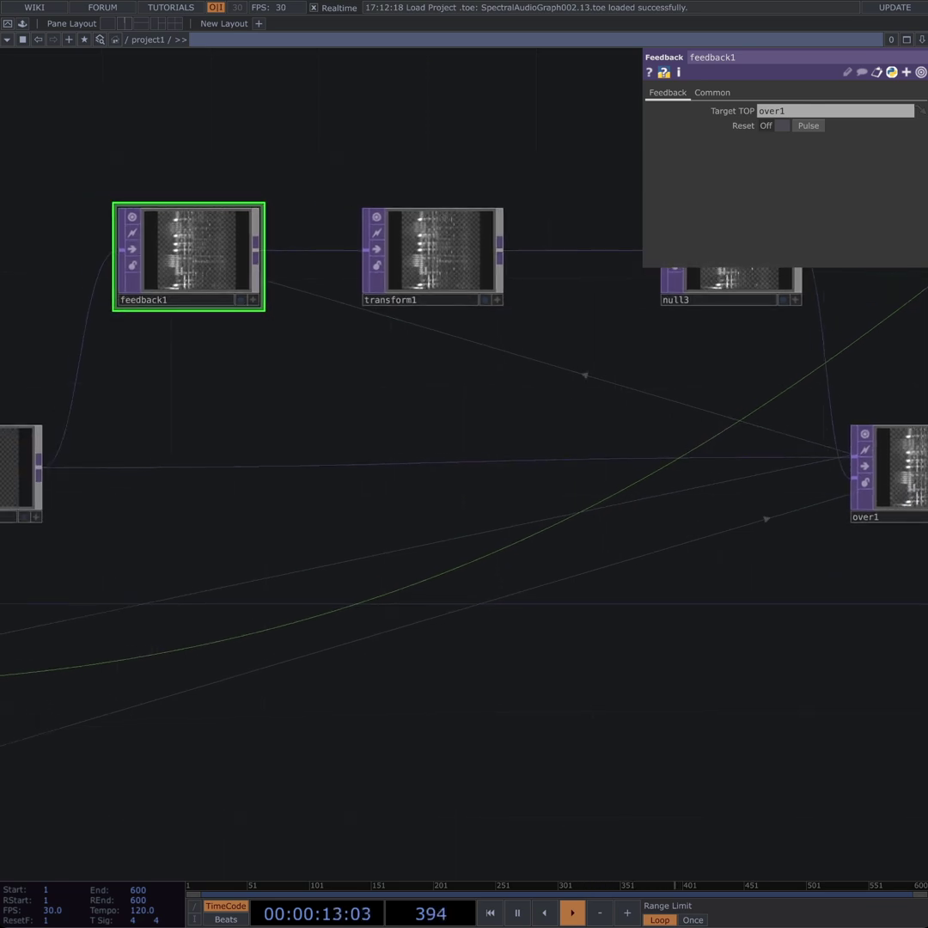
Step: Examine transform1's translate settings and its place in the loop between null2, feedback1, null3 and over1
click(434, 257)
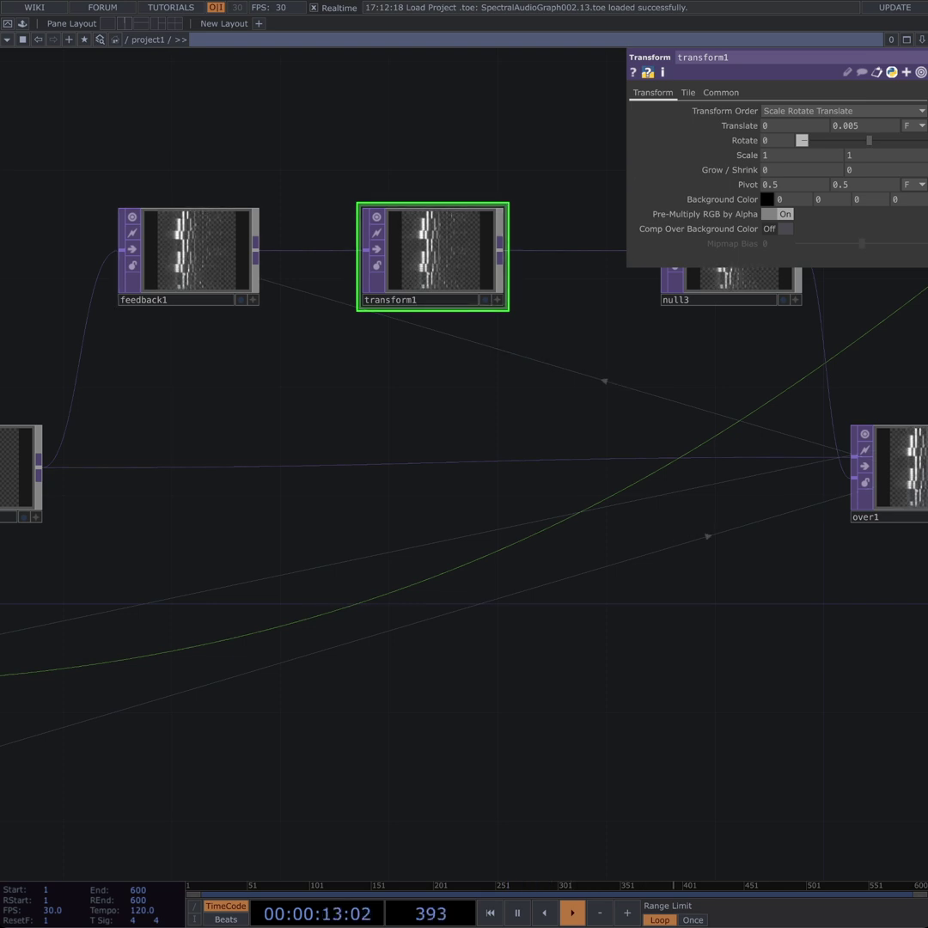
drag(507, 369, 421, 371)
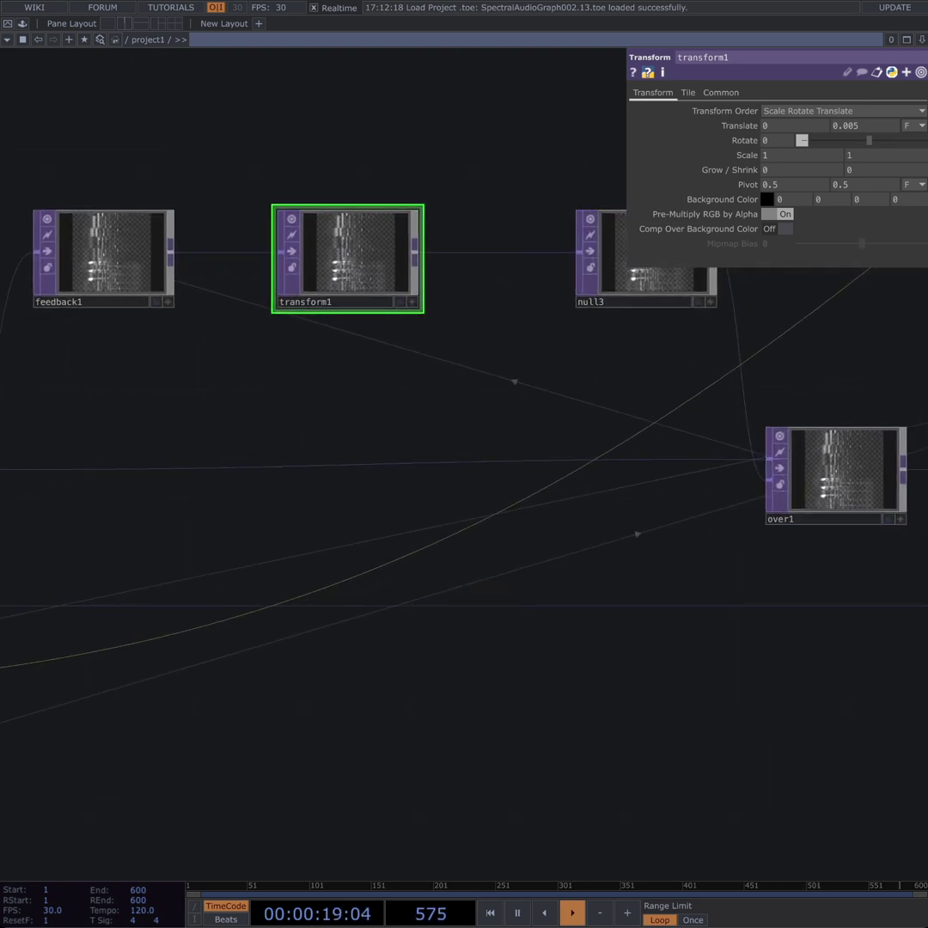
drag(422, 371, 658, 398)
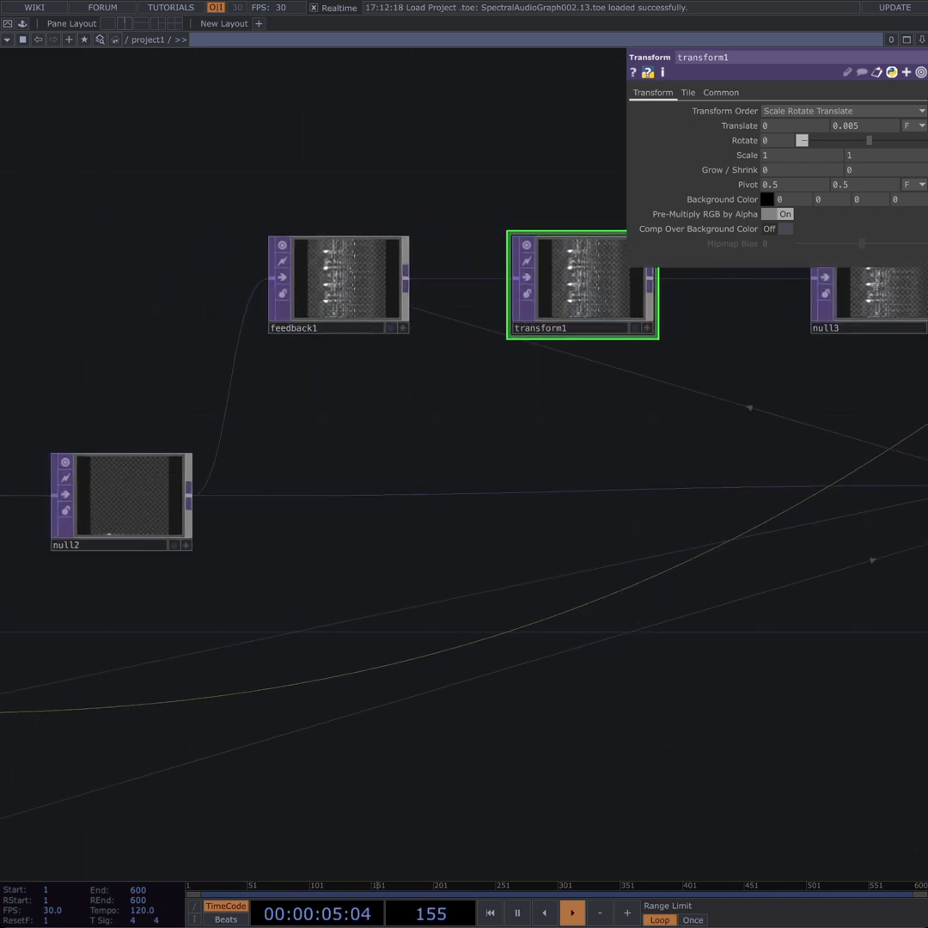
drag(680, 388, 424, 360)
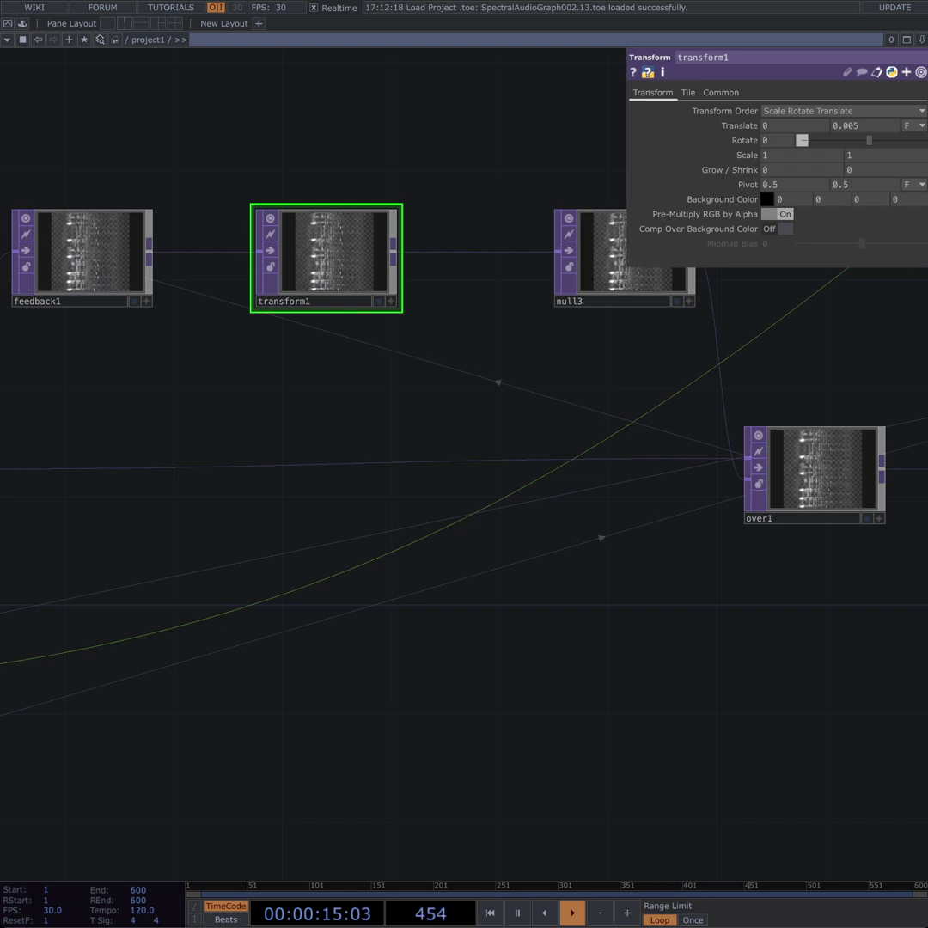
Step: Review over1's compositing settings and feedback1's target, tracing the feedback loop back to over1
click(814, 469)
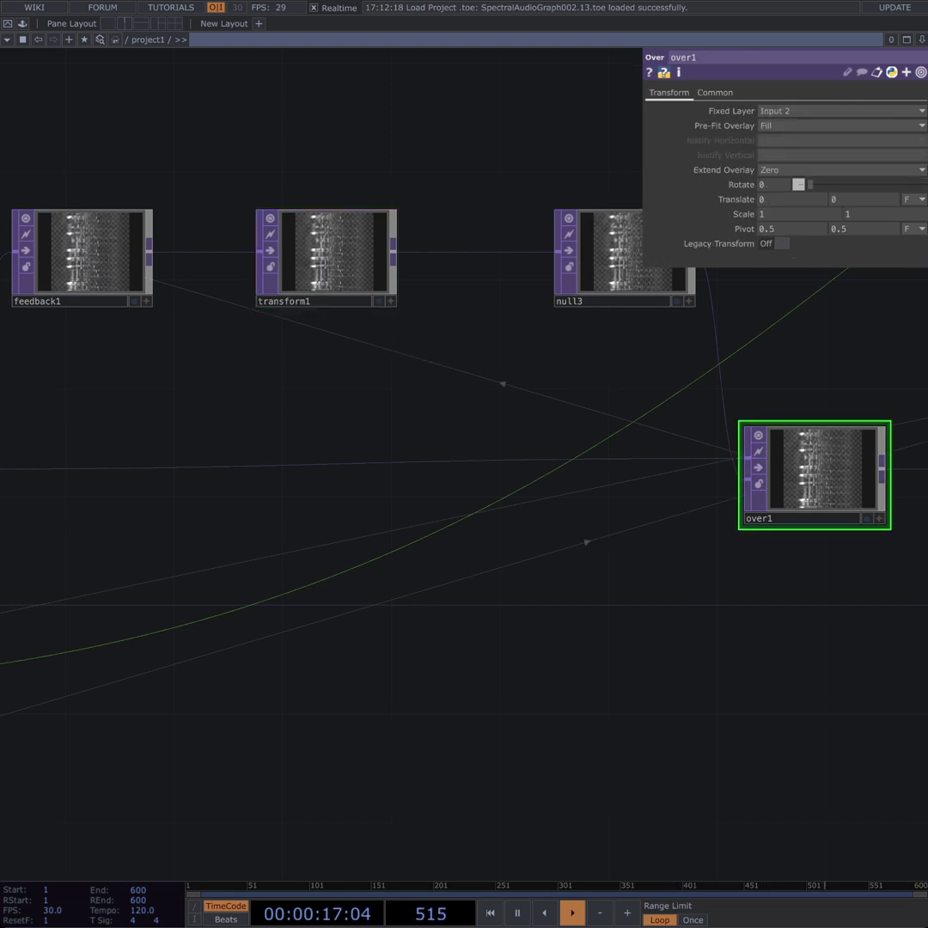
drag(653, 549, 789, 592)
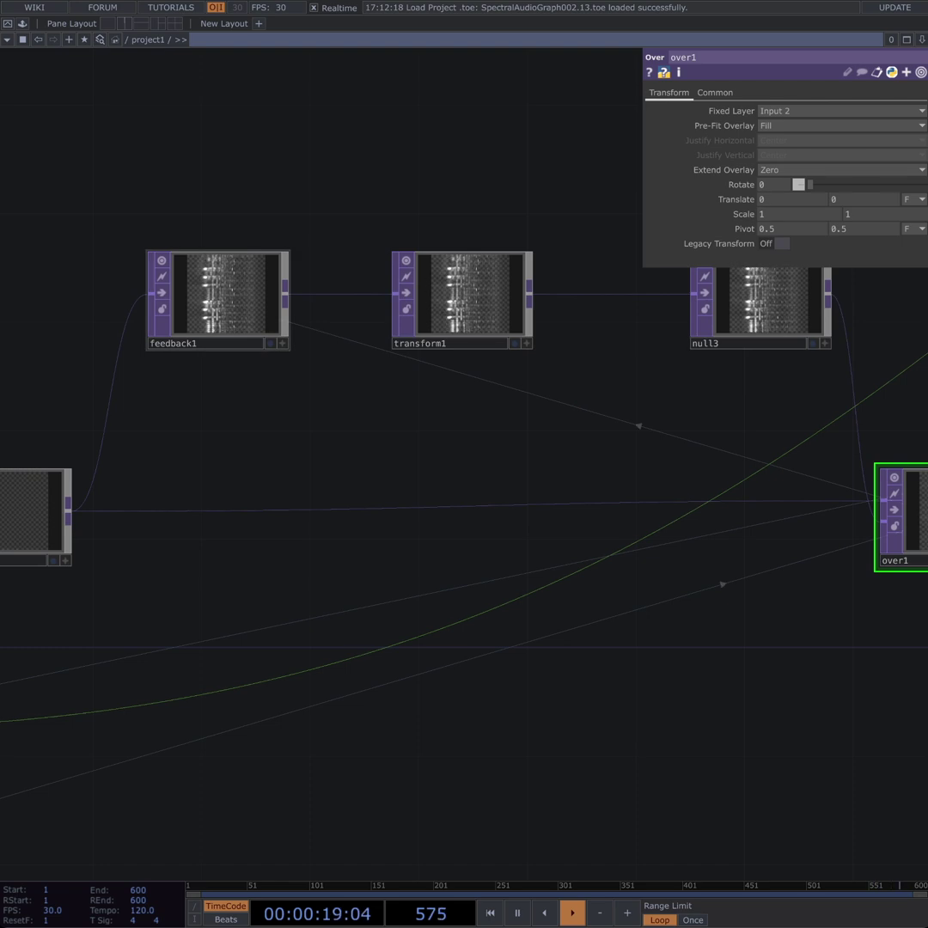
click(219, 295)
drag(447, 412, 256, 389)
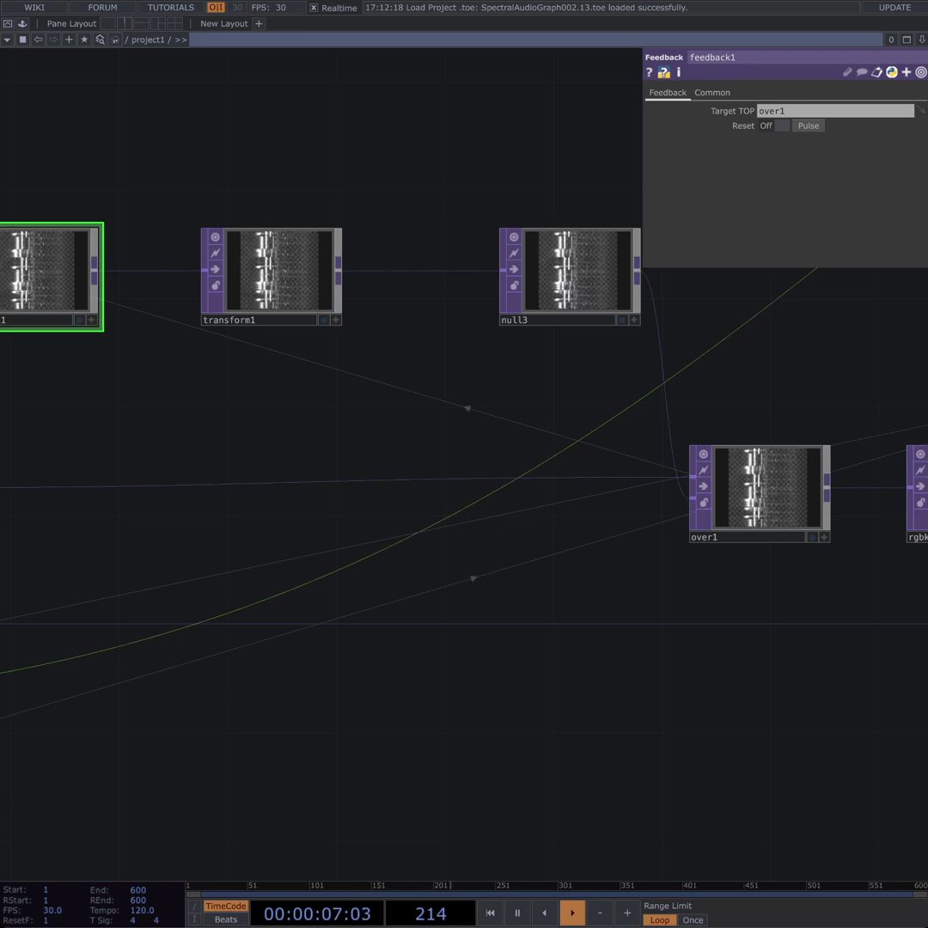
Step: Review rgbkey1's Output settings and its place in the chain from over1 to null4
drag(550, 378, 224, 339)
drag(447, 348, 276, 354)
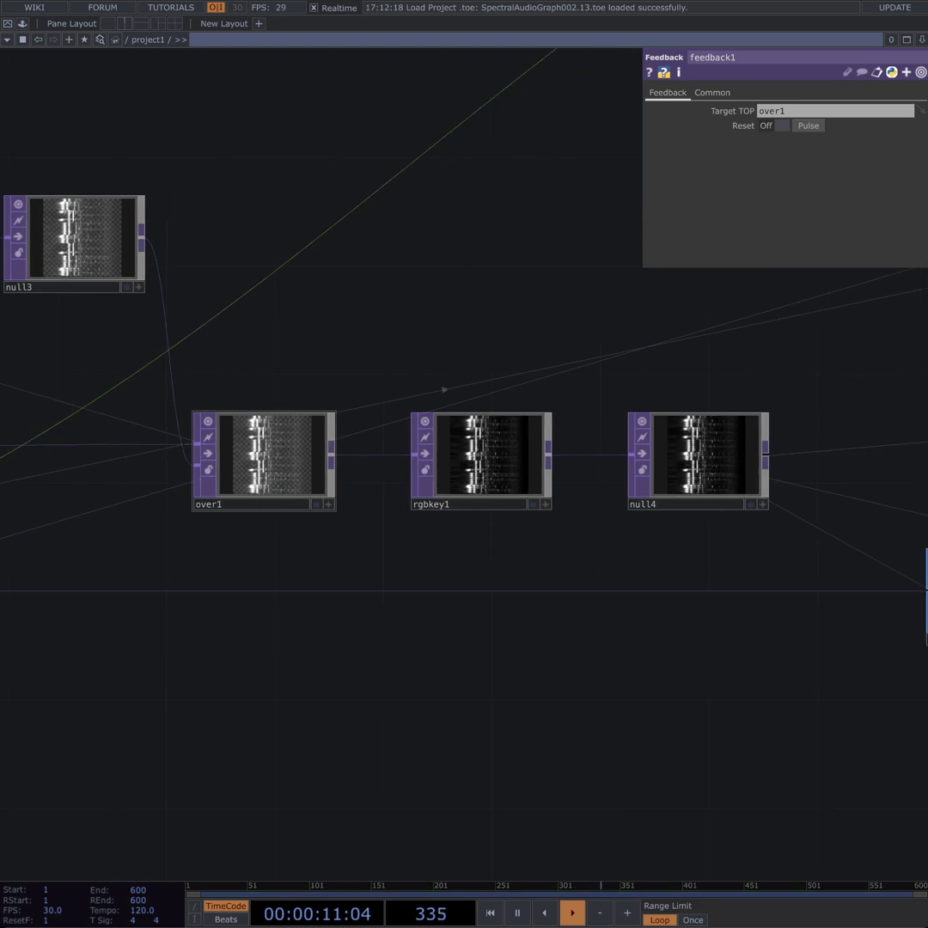
click(265, 457)
click(481, 457)
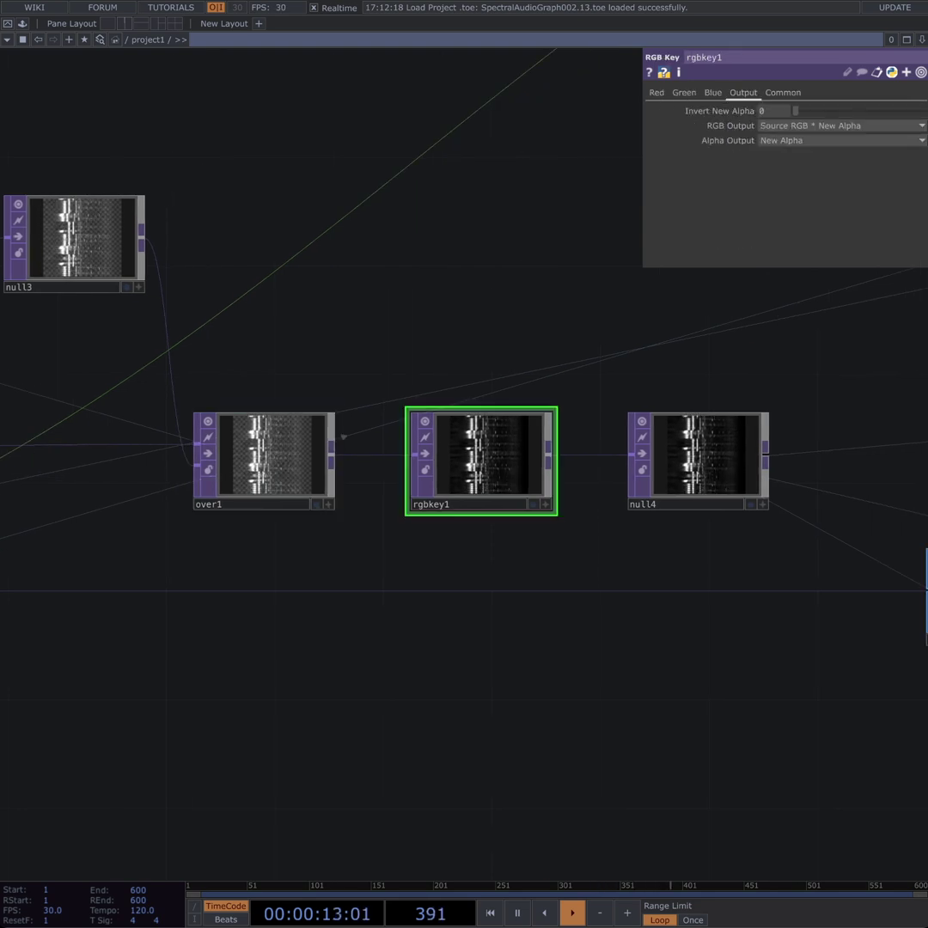
drag(515, 558, 371, 563)
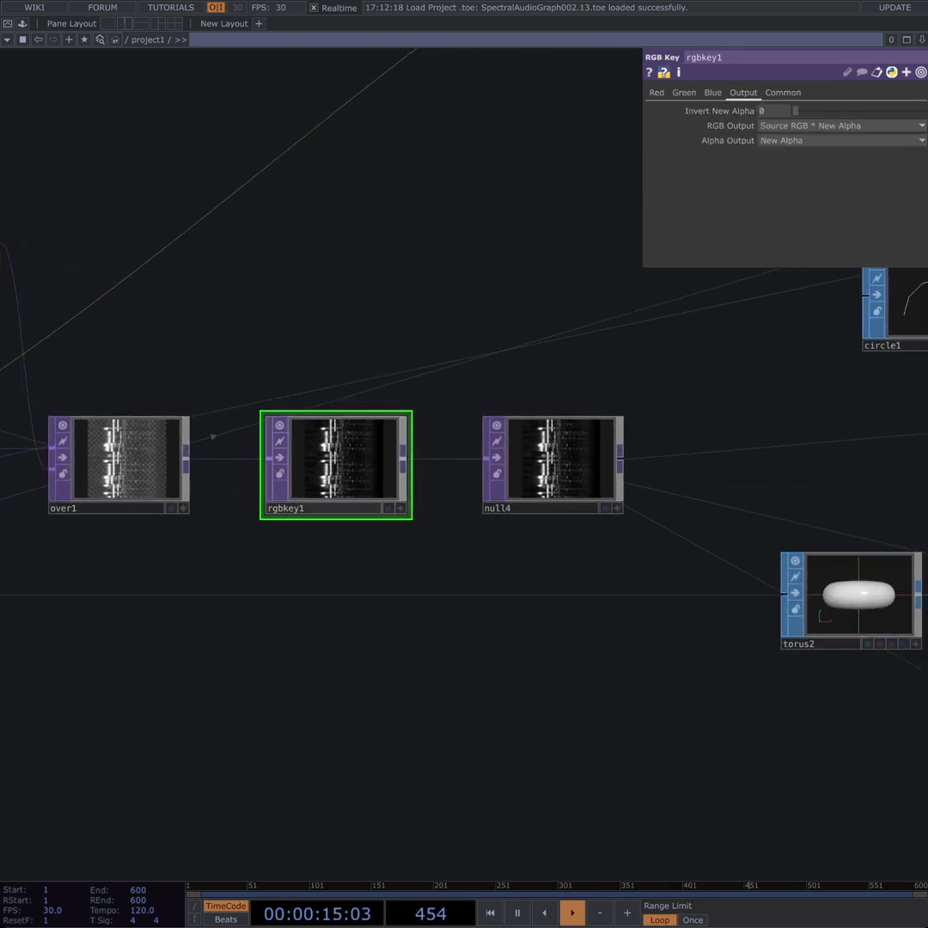
click(121, 459)
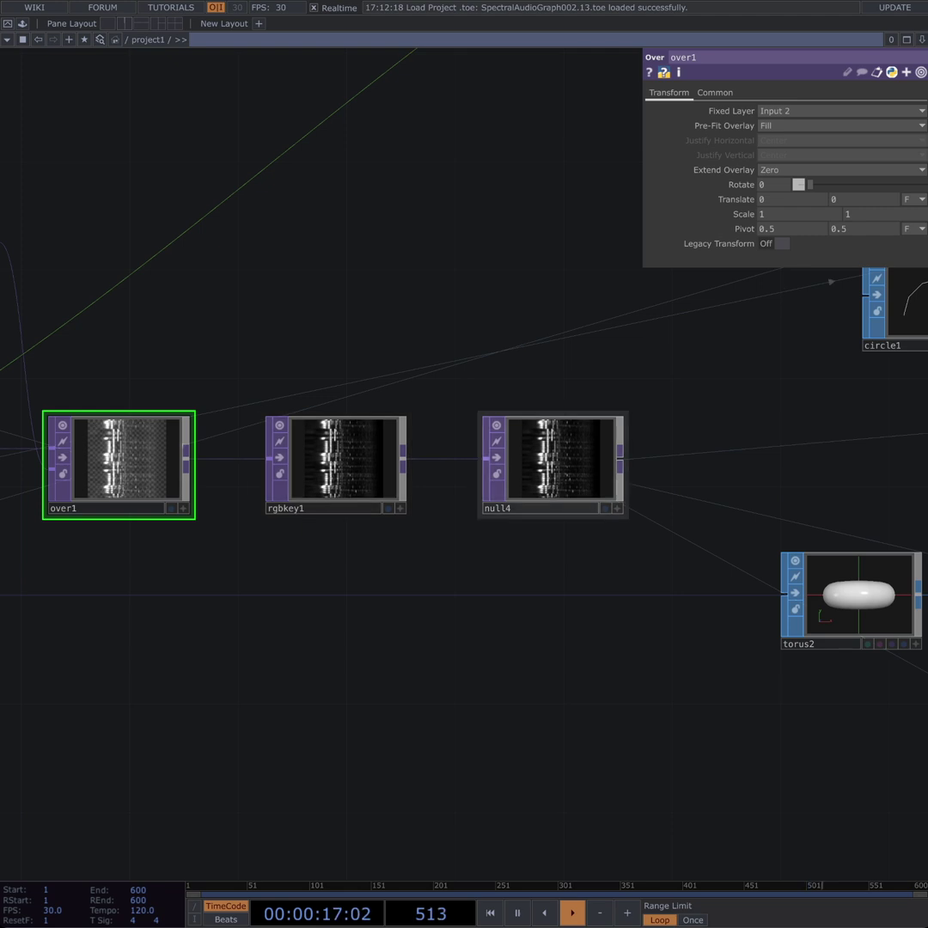
click(560, 459)
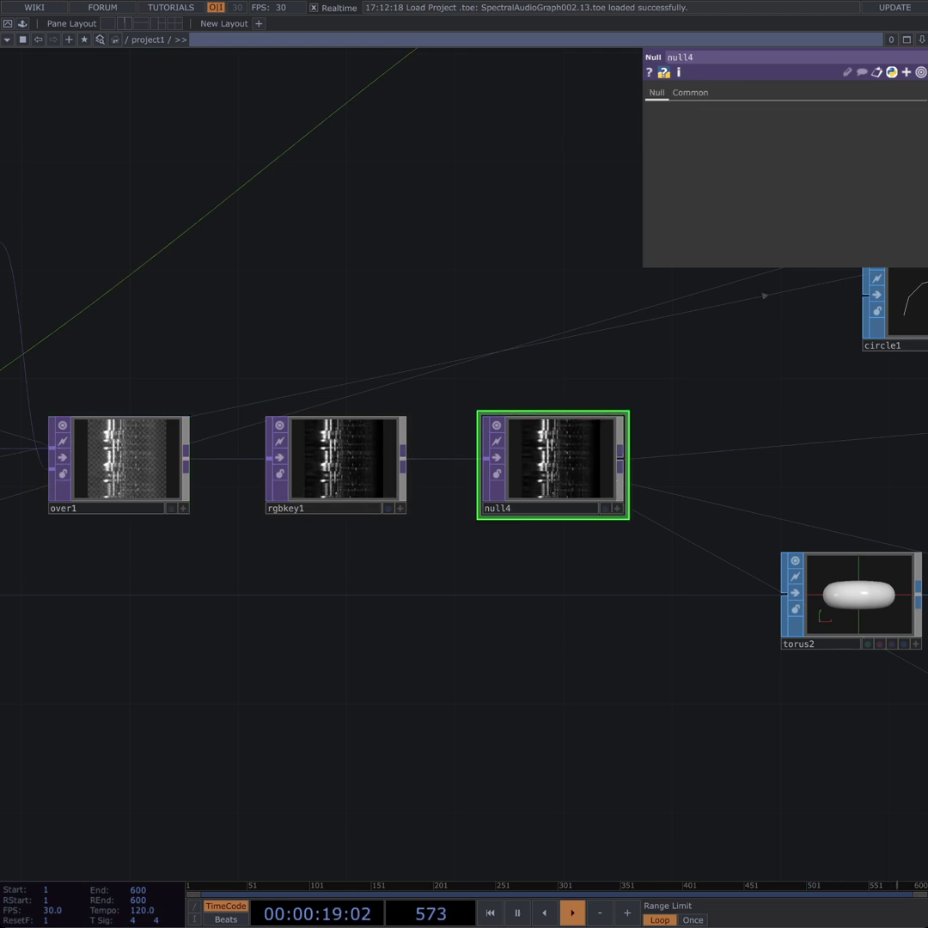
Step: Trace null4's outputs toward the torus and circle geometry branches and examine its spectrogram texture up close
drag(653, 567, 263, 572)
drag(647, 477, 495, 462)
scroll(495, 462, down, 3)
drag(102, 359, 12, 359)
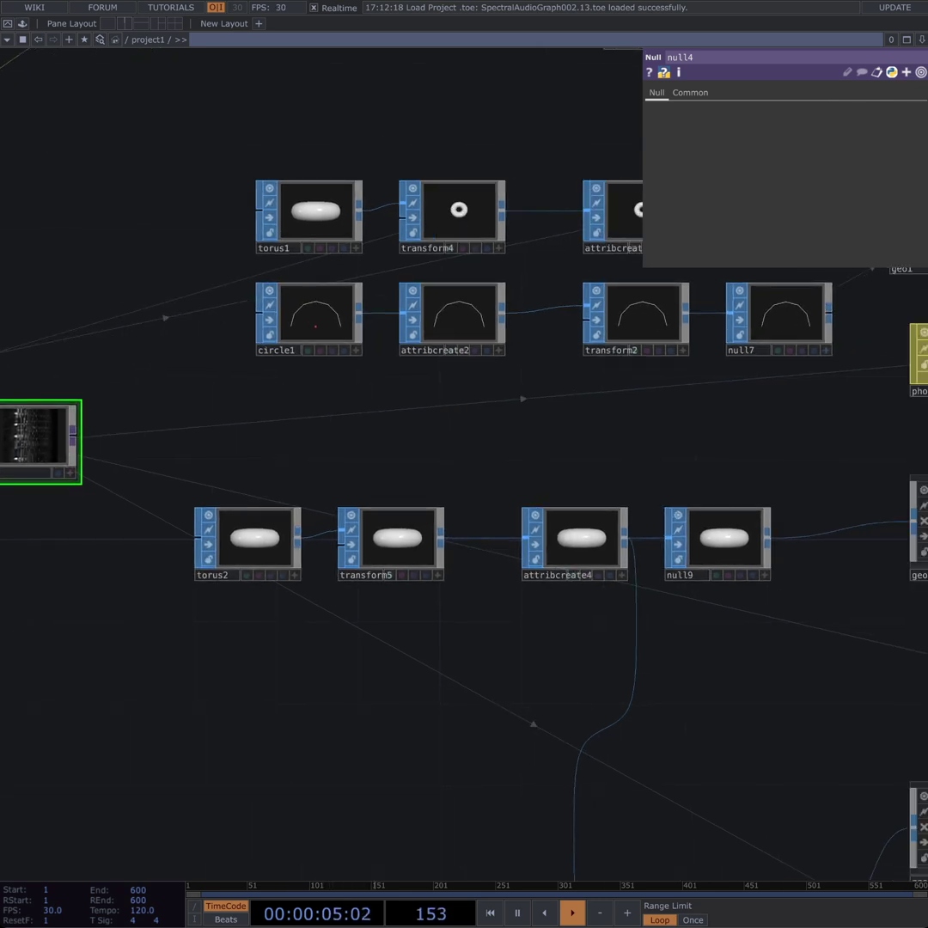
drag(80, 498, 542, 522)
scroll(481, 479, up, 10)
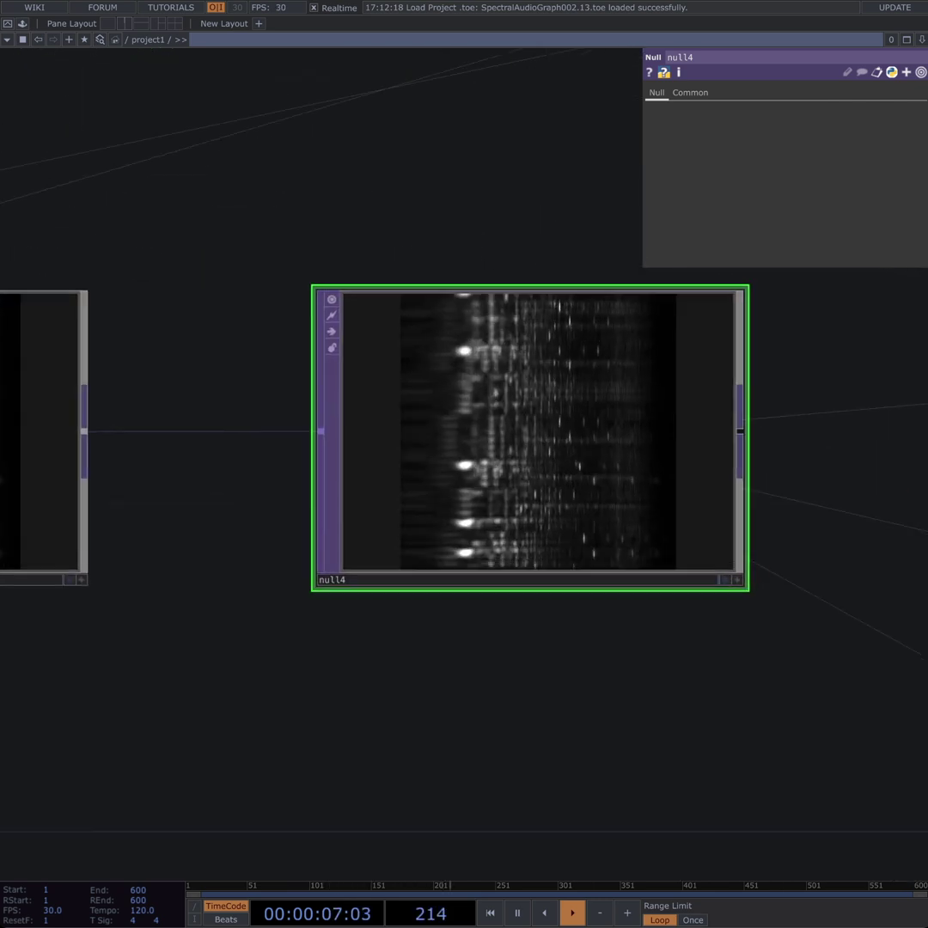
scroll(472, 462, up, 3)
drag(468, 687, 381, 719)
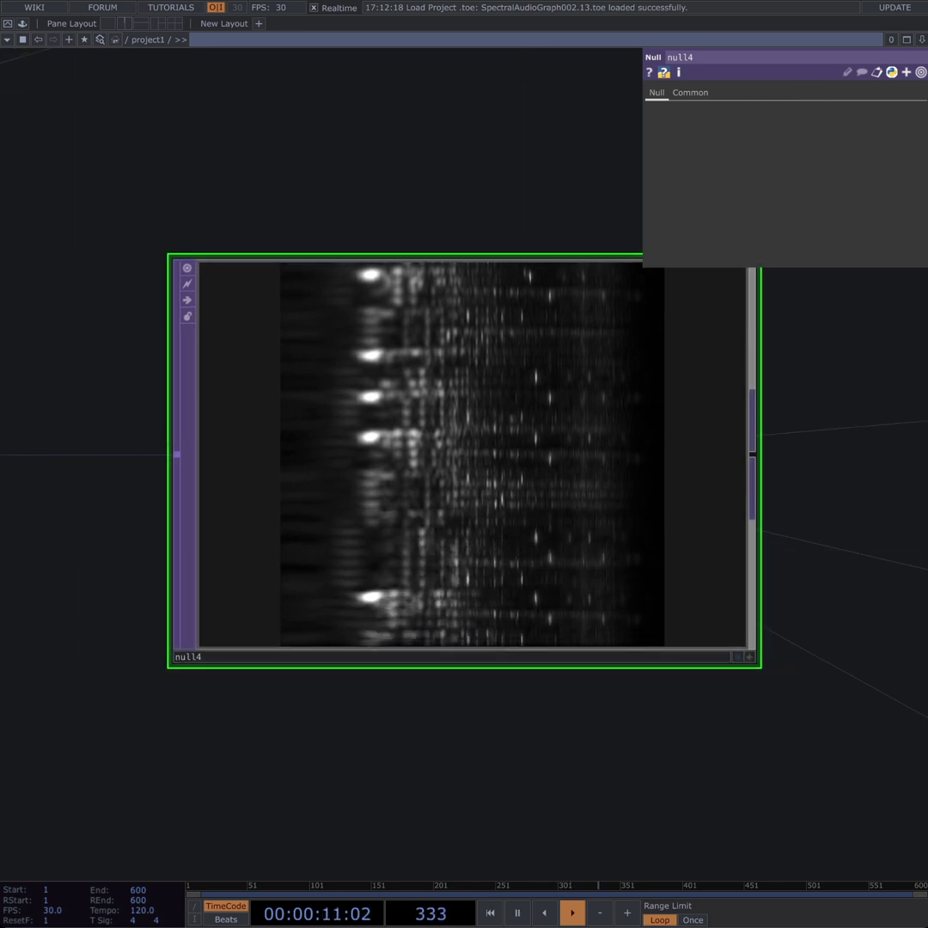
Step: Follow null4's output to phong1 and examine the material's RGB map, height map and vertex displacement settings
drag(868, 365, 478, 368)
scroll(481, 368, down, 15)
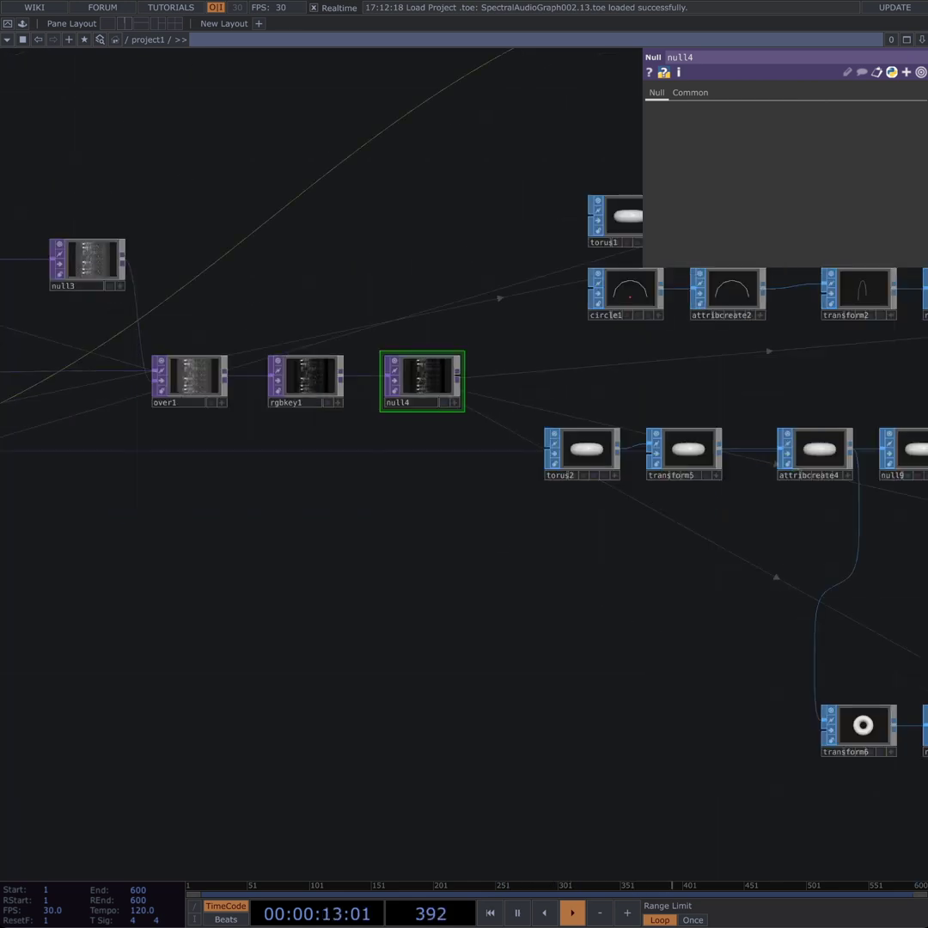
scroll(478, 374, down, 3)
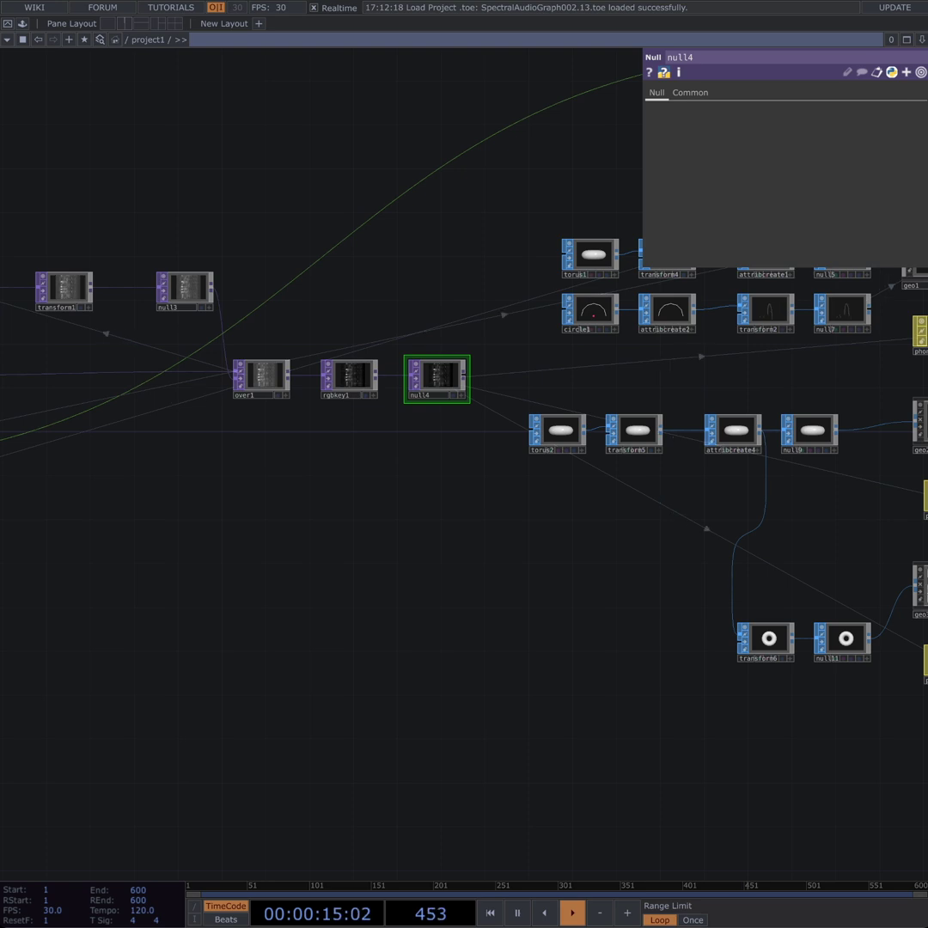
drag(533, 375, 314, 371)
click(722, 328)
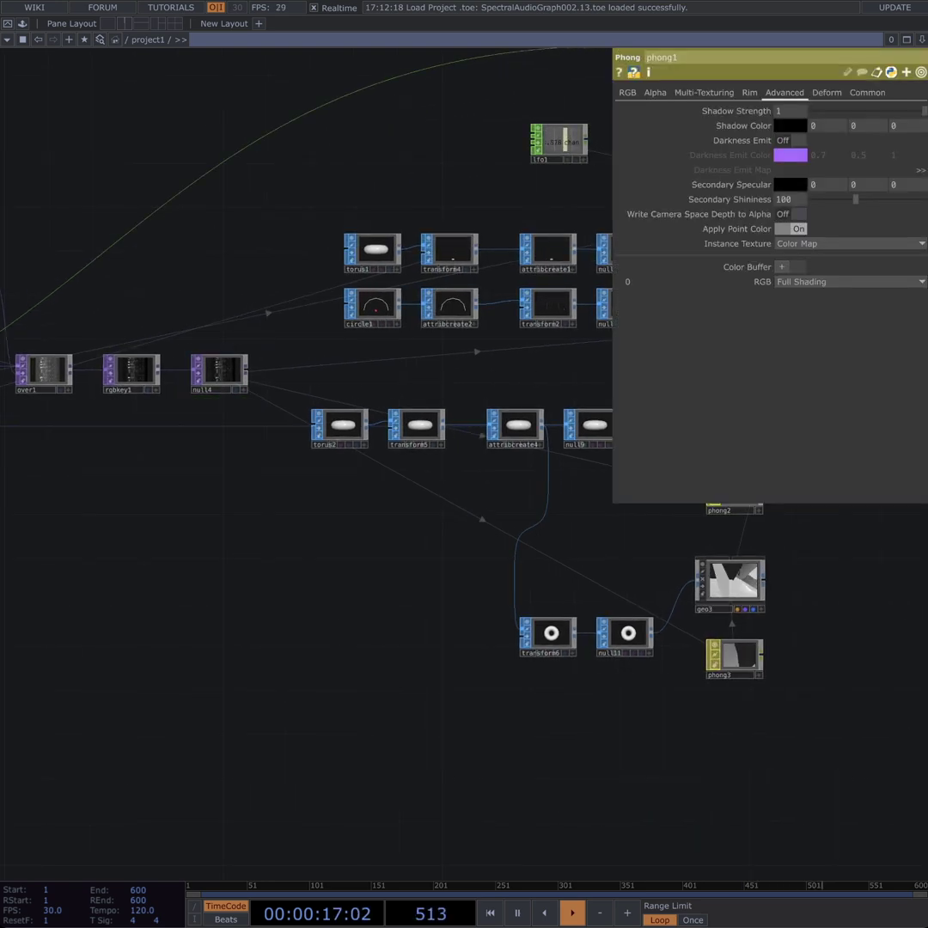
drag(559, 544, 335, 539)
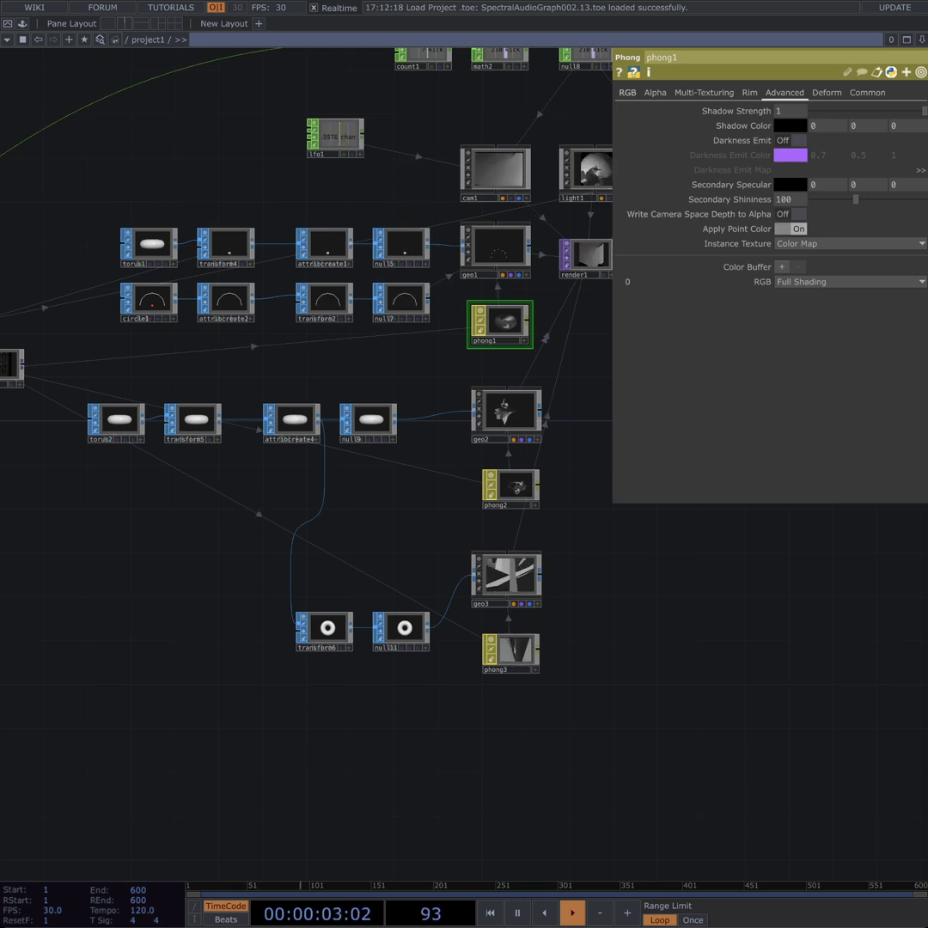
click(627, 92)
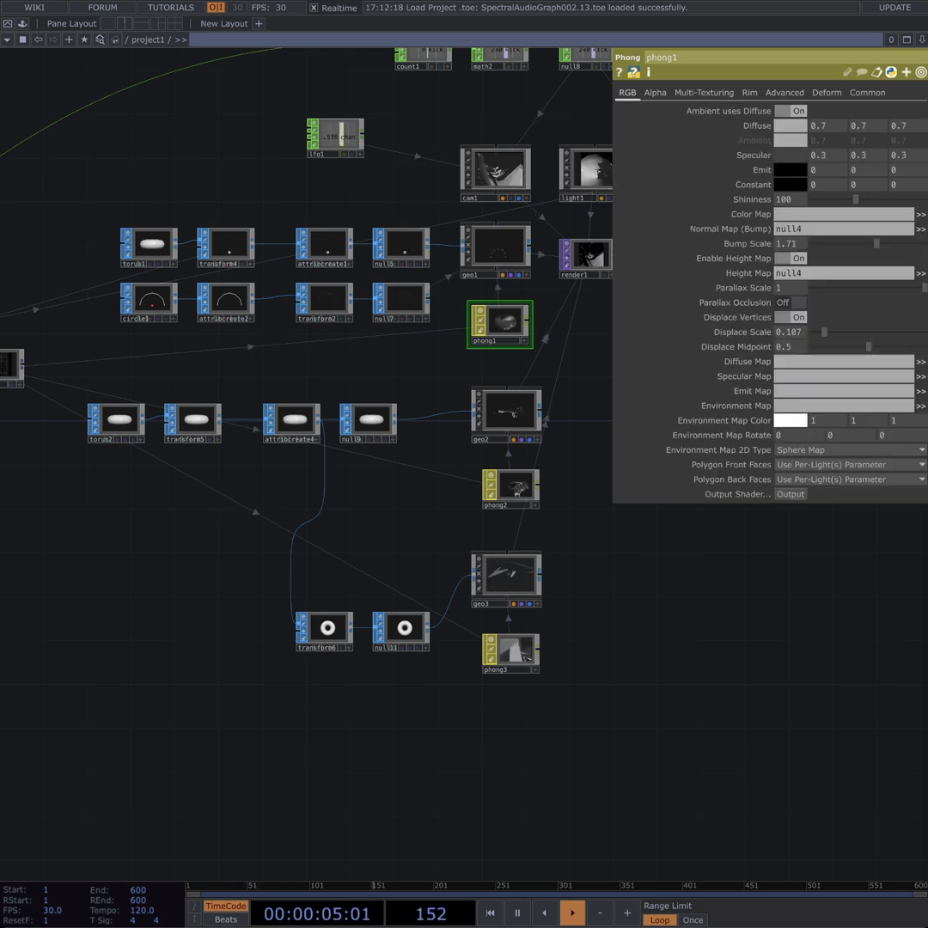
Step: Trace null4 as the displacement source and inspect the previews of phong1 and geo2 up close
drag(206, 487, 287, 490)
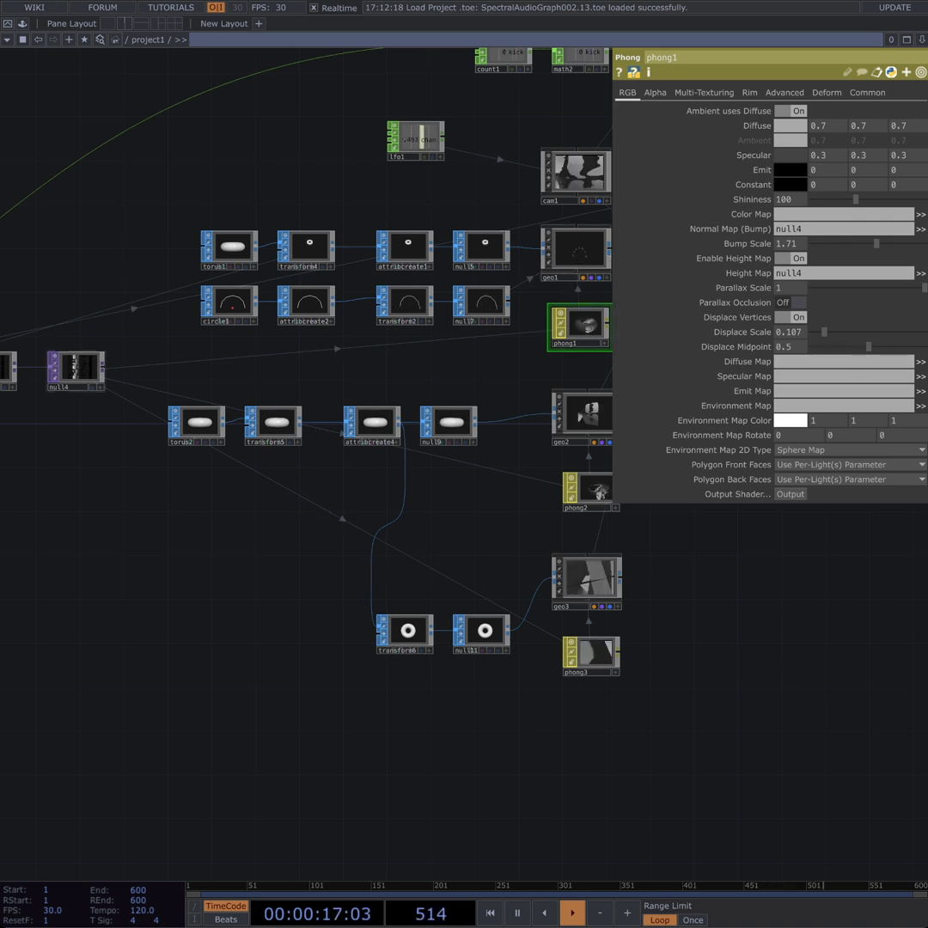
click(76, 371)
scroll(647, 333, up, 10)
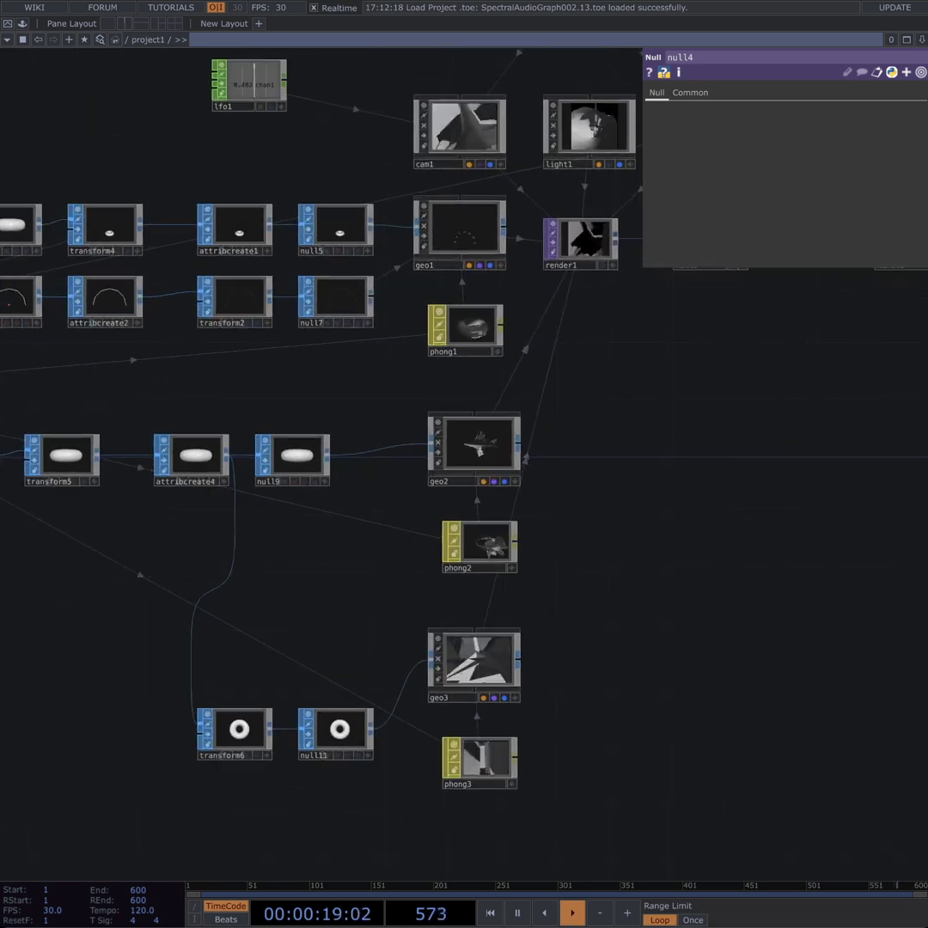
drag(647, 334, 799, 361)
scroll(799, 361, up, 2)
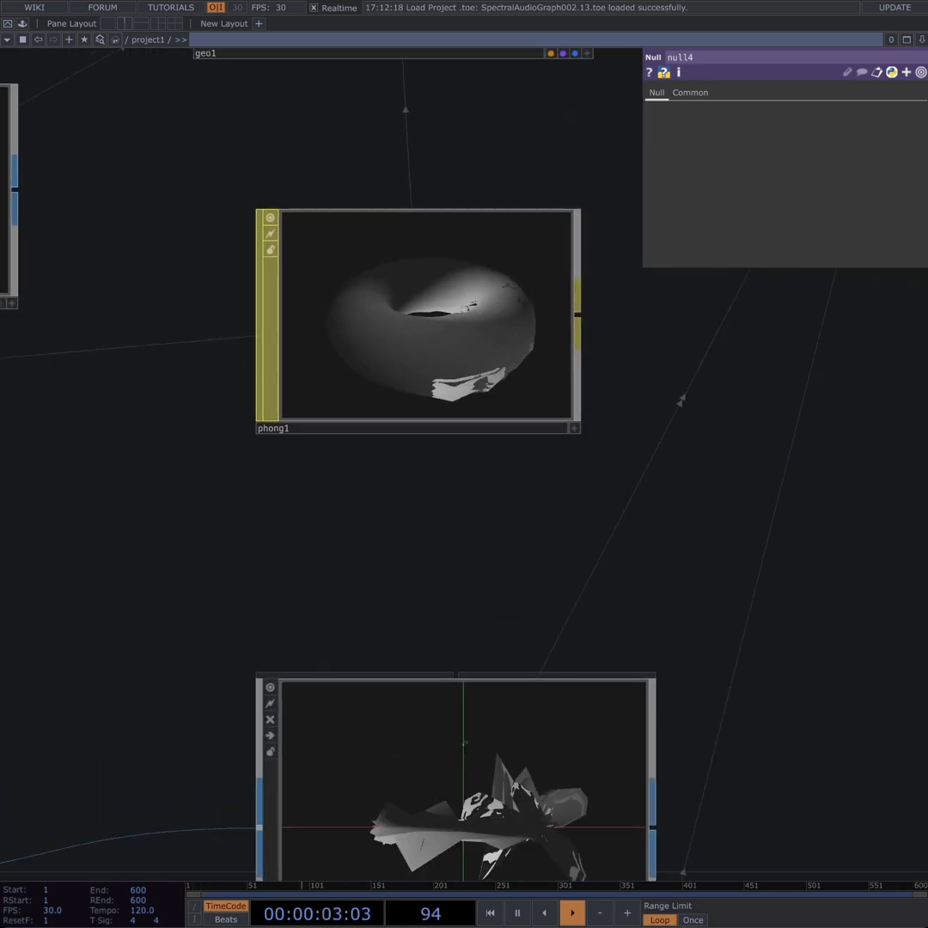
drag(386, 549, 457, 163)
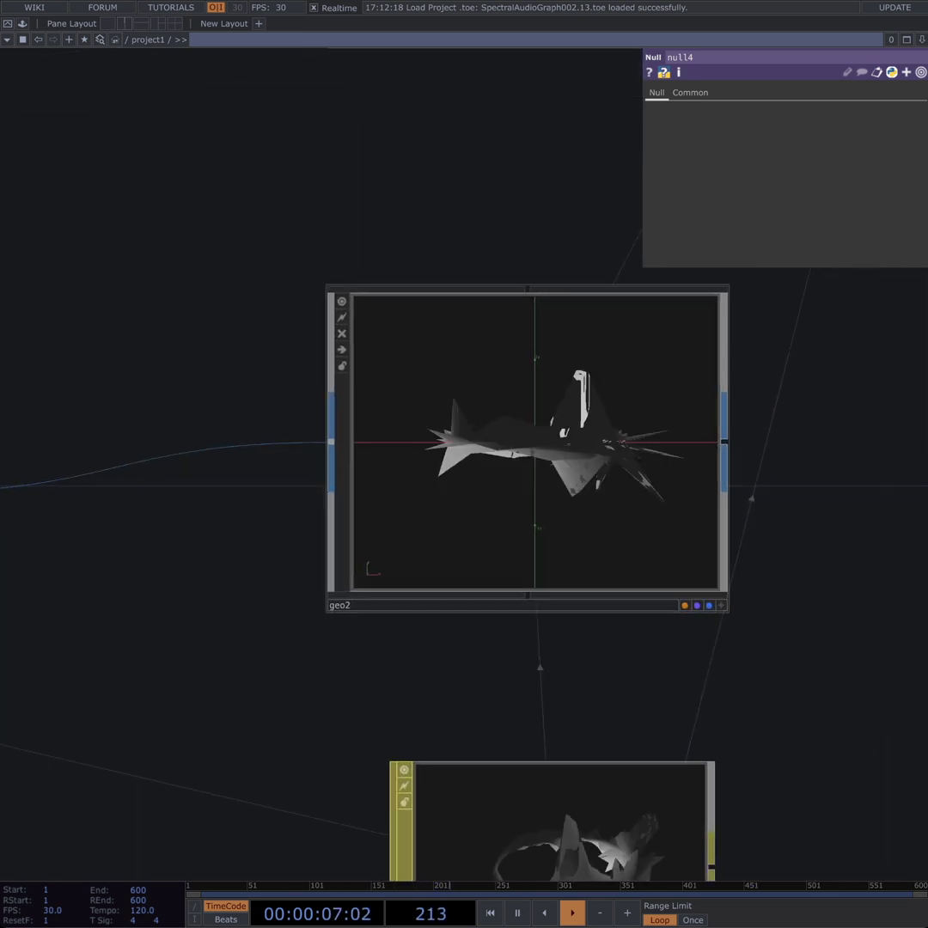
scroll(397, 580, down, 2)
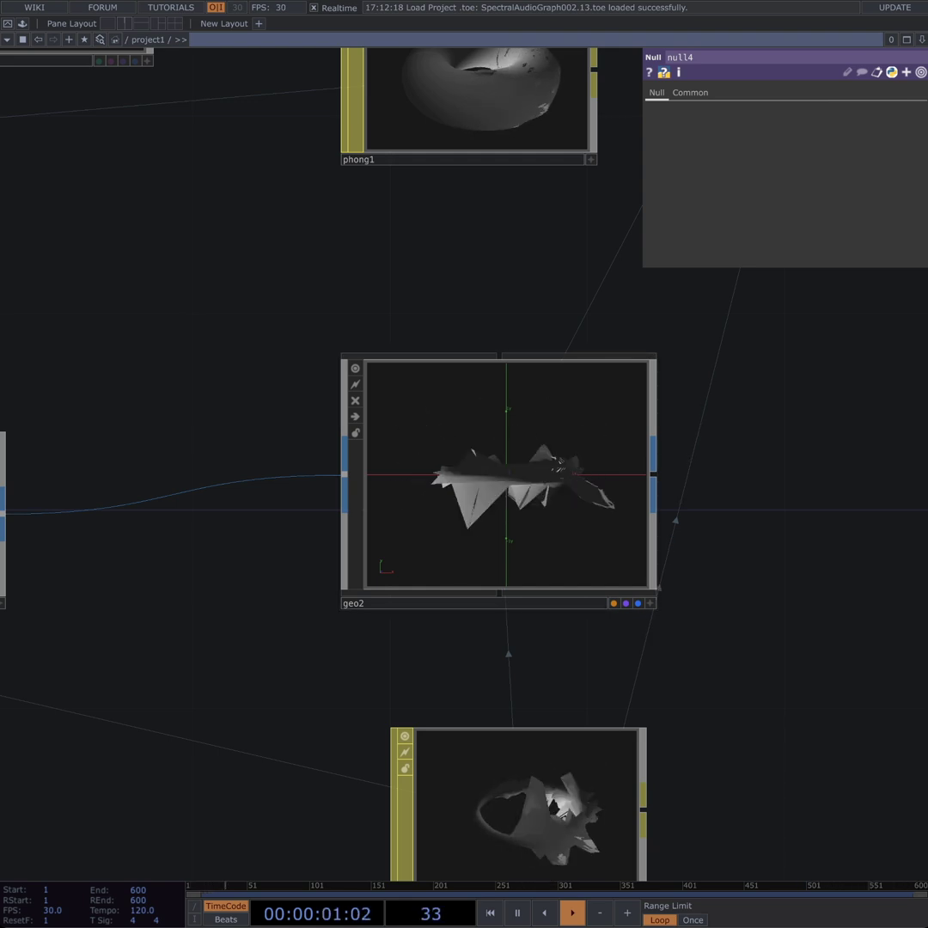
Step: Examine phong2, geo3 and phong3, including the transform6 and null11 branch feeding geo3
drag(258, 653, 412, 292)
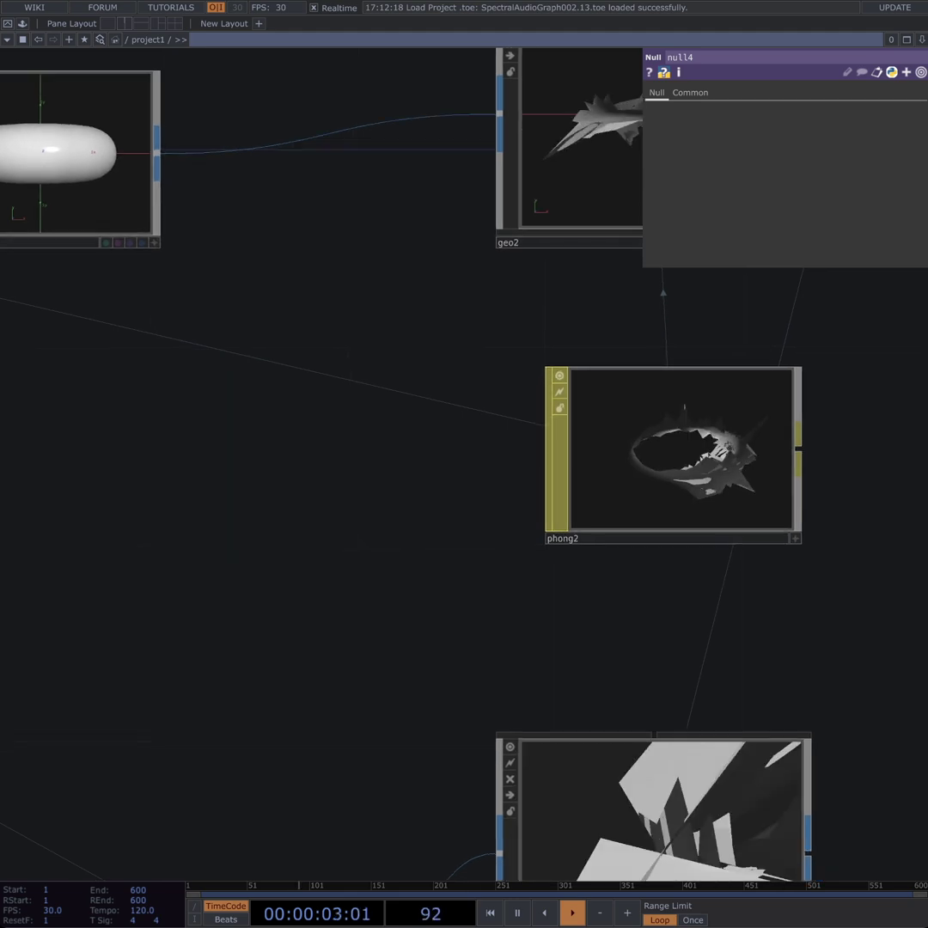
drag(395, 636, 274, 263)
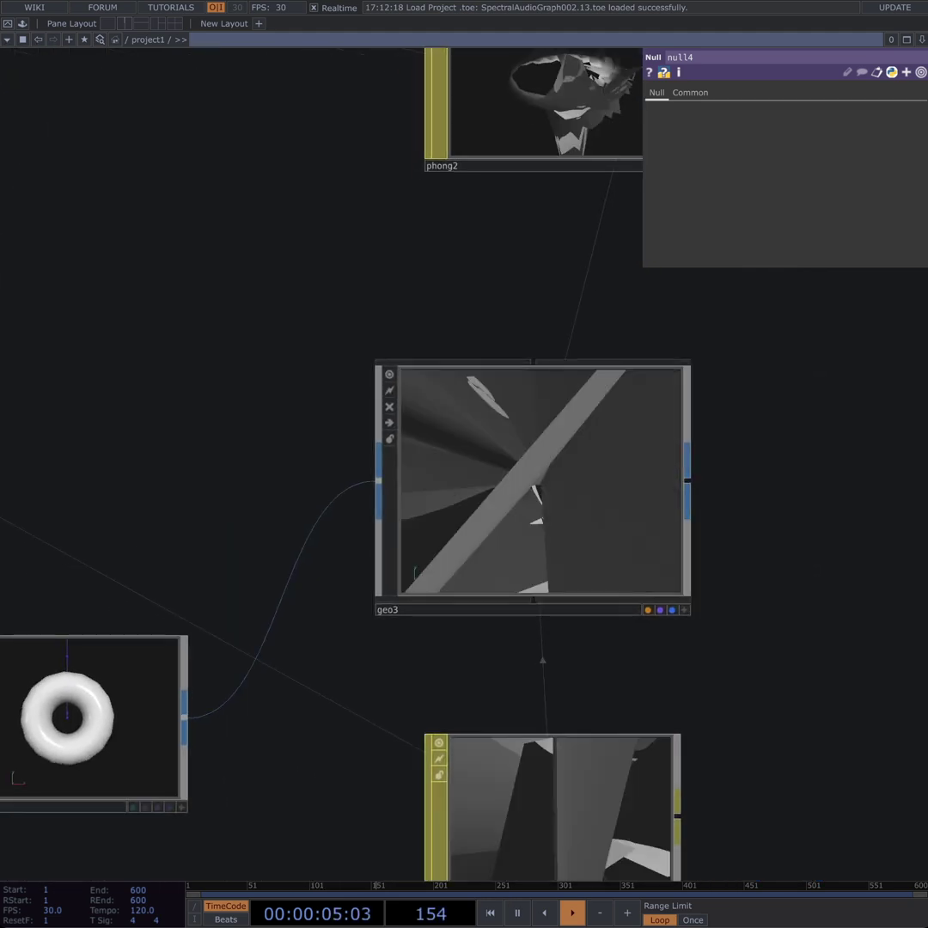
scroll(645, 660, down, 4)
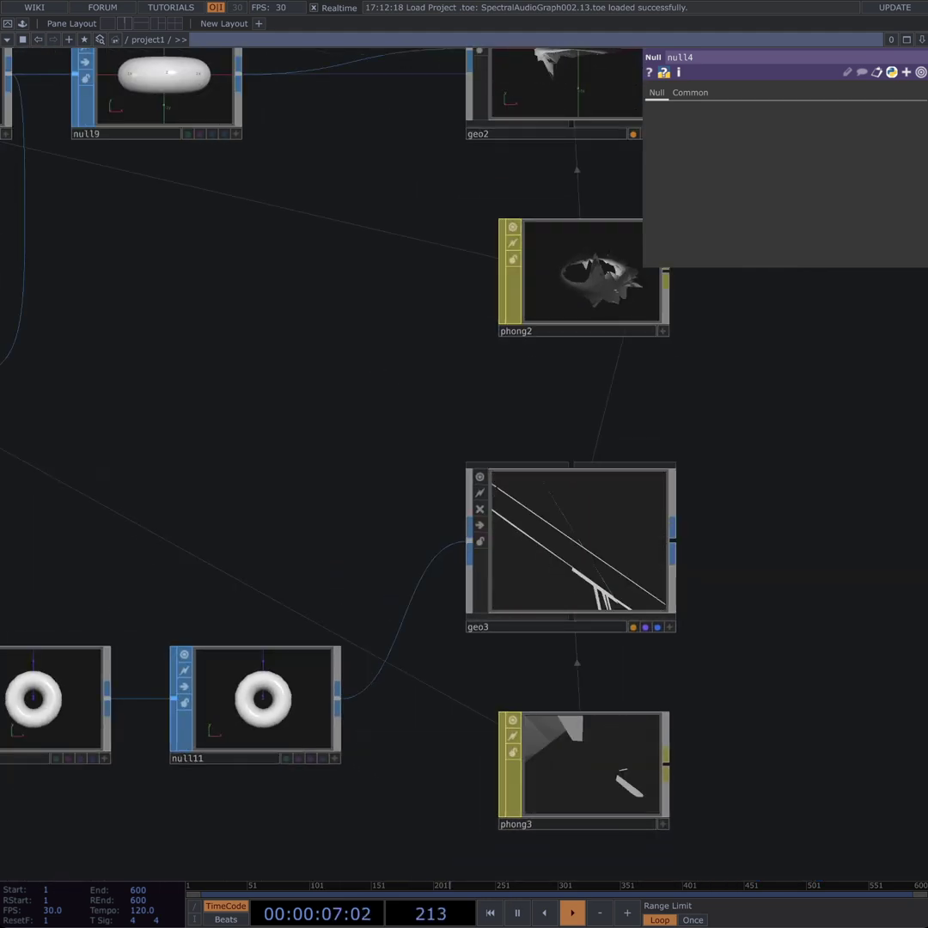
drag(645, 660, 875, 554)
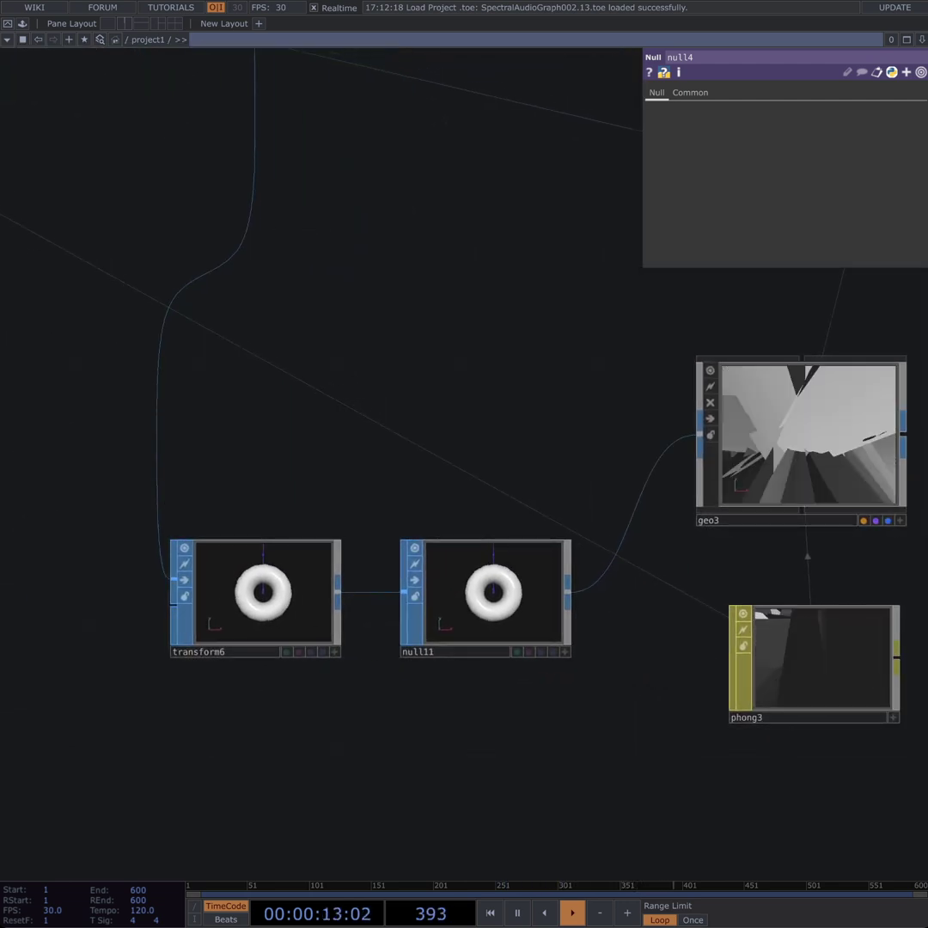
drag(874, 553, 768, 579)
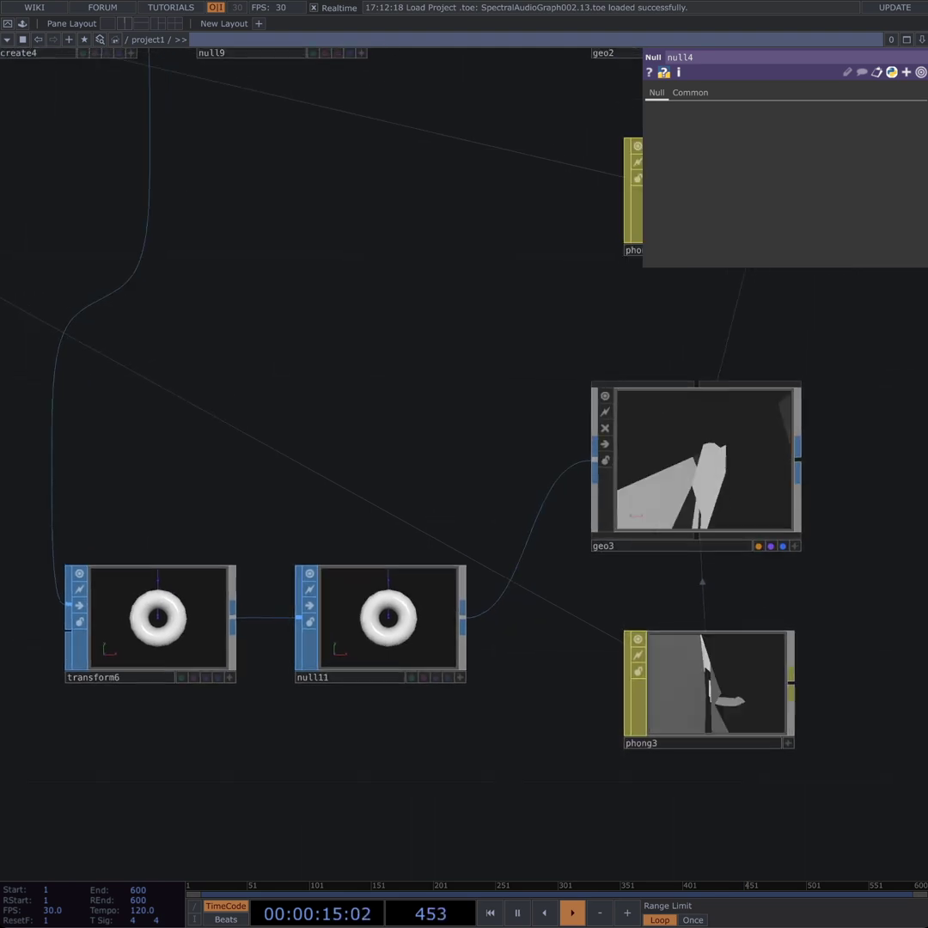
scroll(484, 417, down, 3)
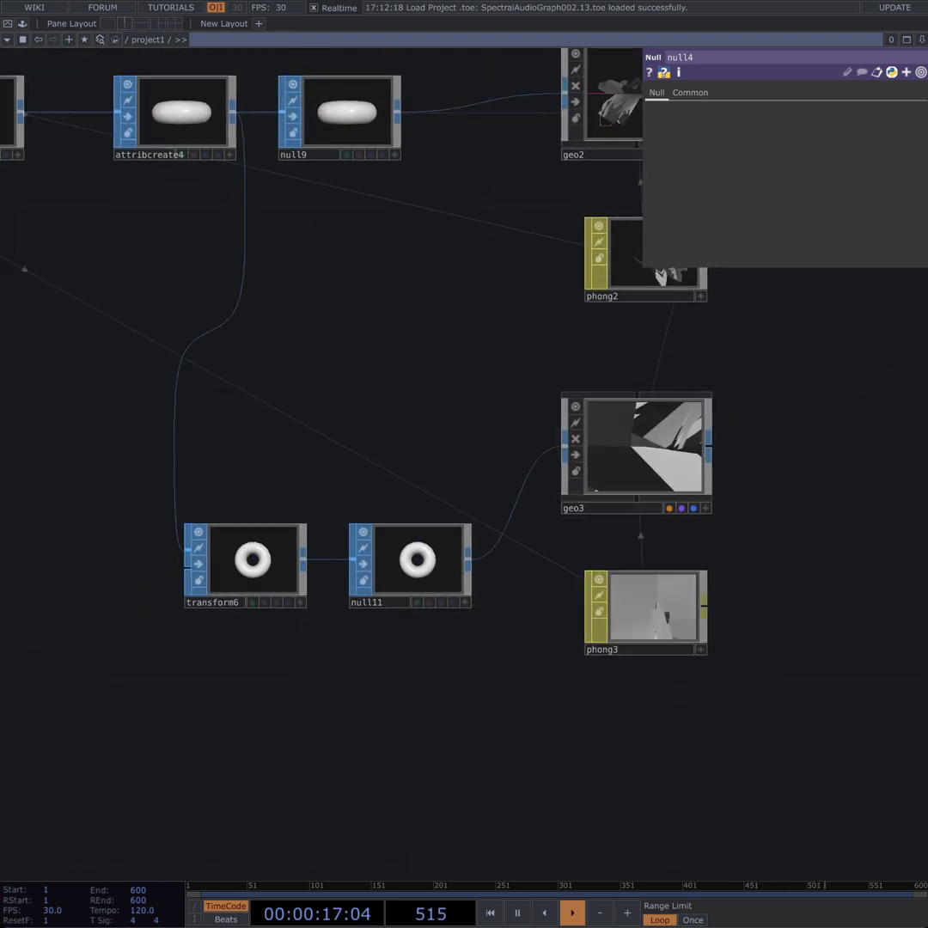
Step: Compare the geo1, geo2 and geo3 branches with their materials and inspect geo3's preview up close
drag(484, 417, 383, 808)
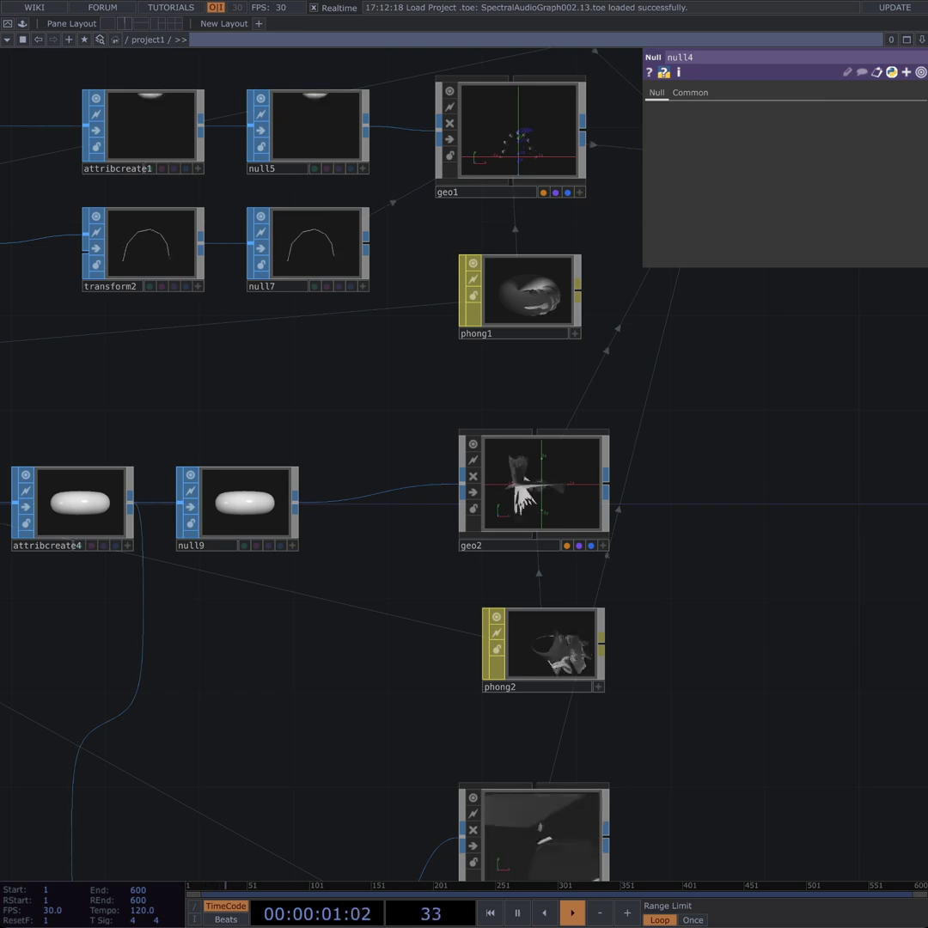
drag(650, 696, 655, 454)
scroll(585, 651, down, 2)
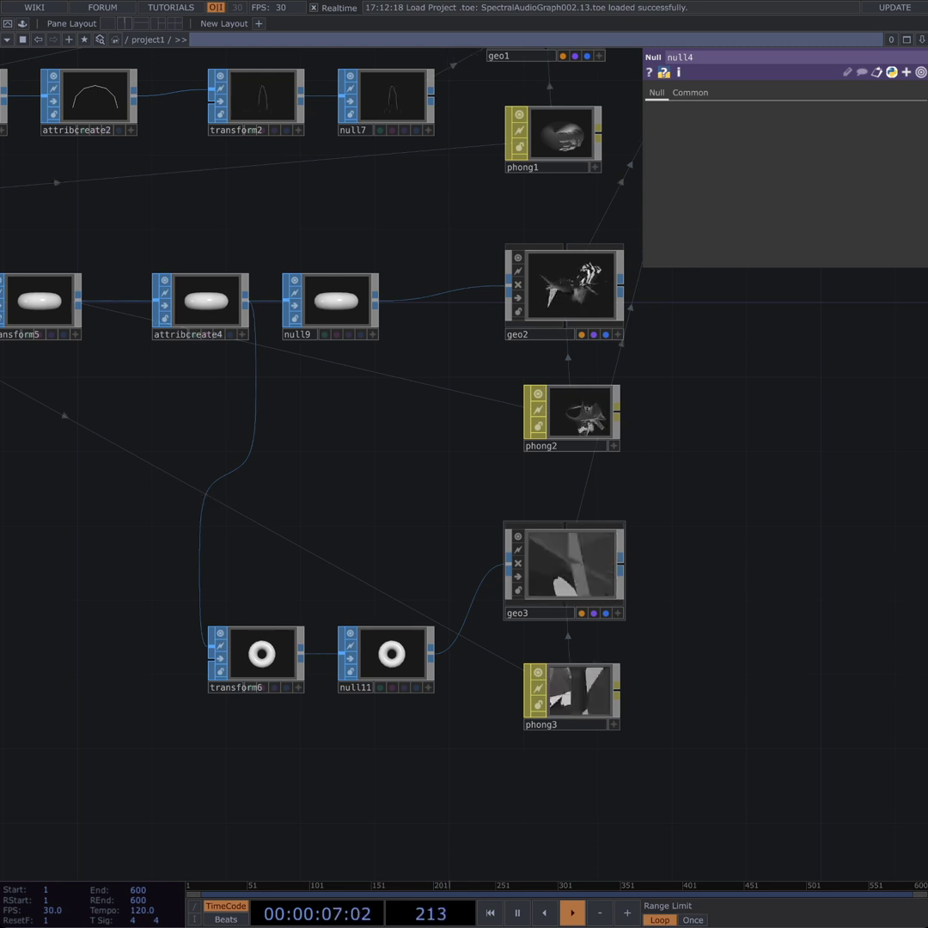
scroll(651, 597, up, 5)
drag(651, 597, 851, 584)
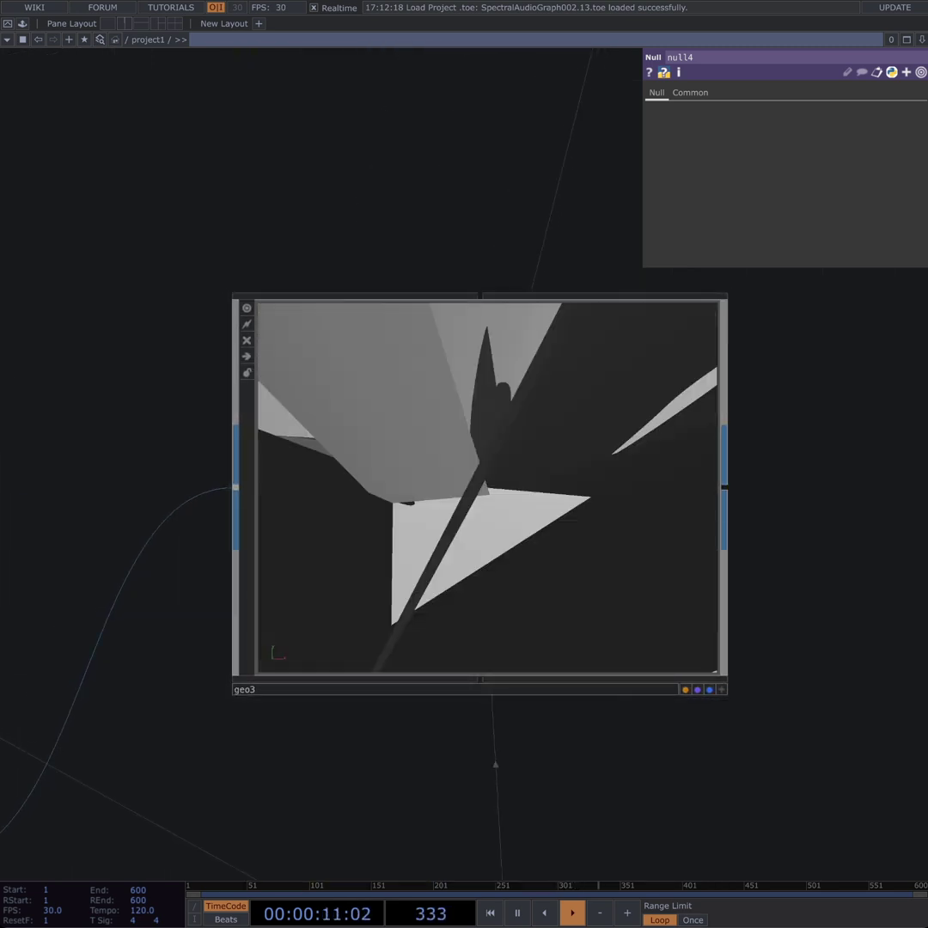
Step: Survey the whole network, then trace the cameras, lights and geometry into render1 and examine its output up close
key(h)
scroll(791, 515, up, 6)
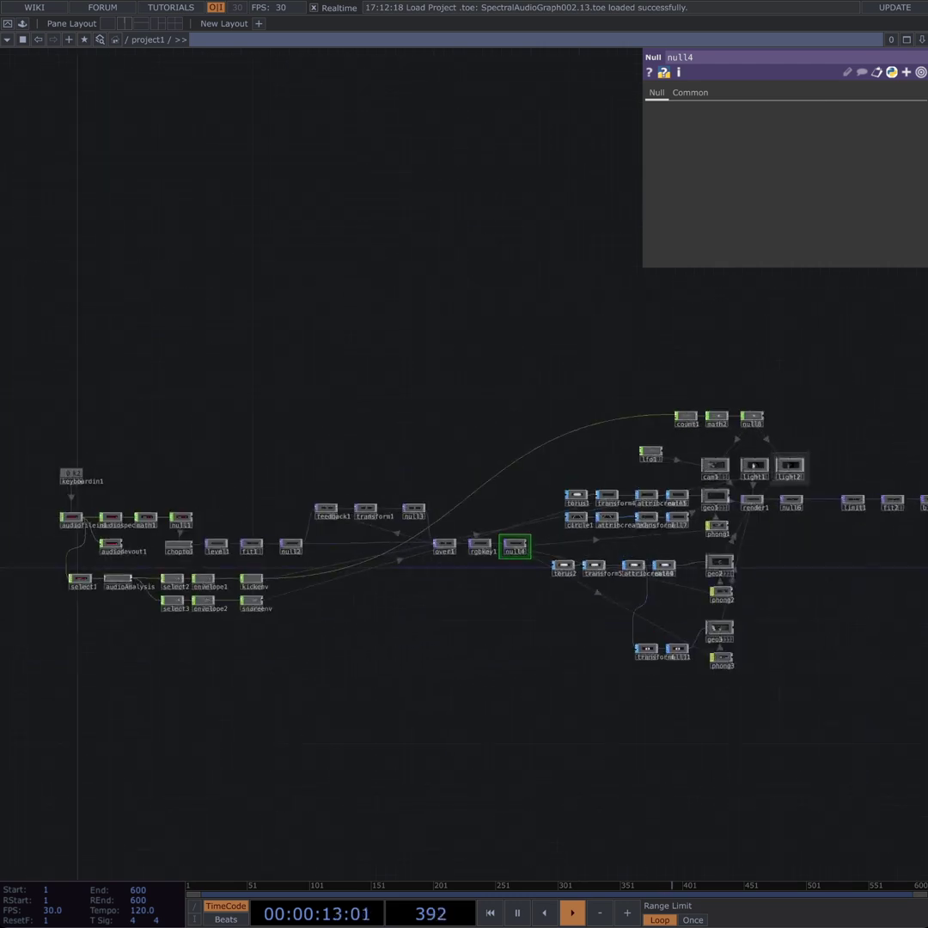
scroll(721, 476, up, 8)
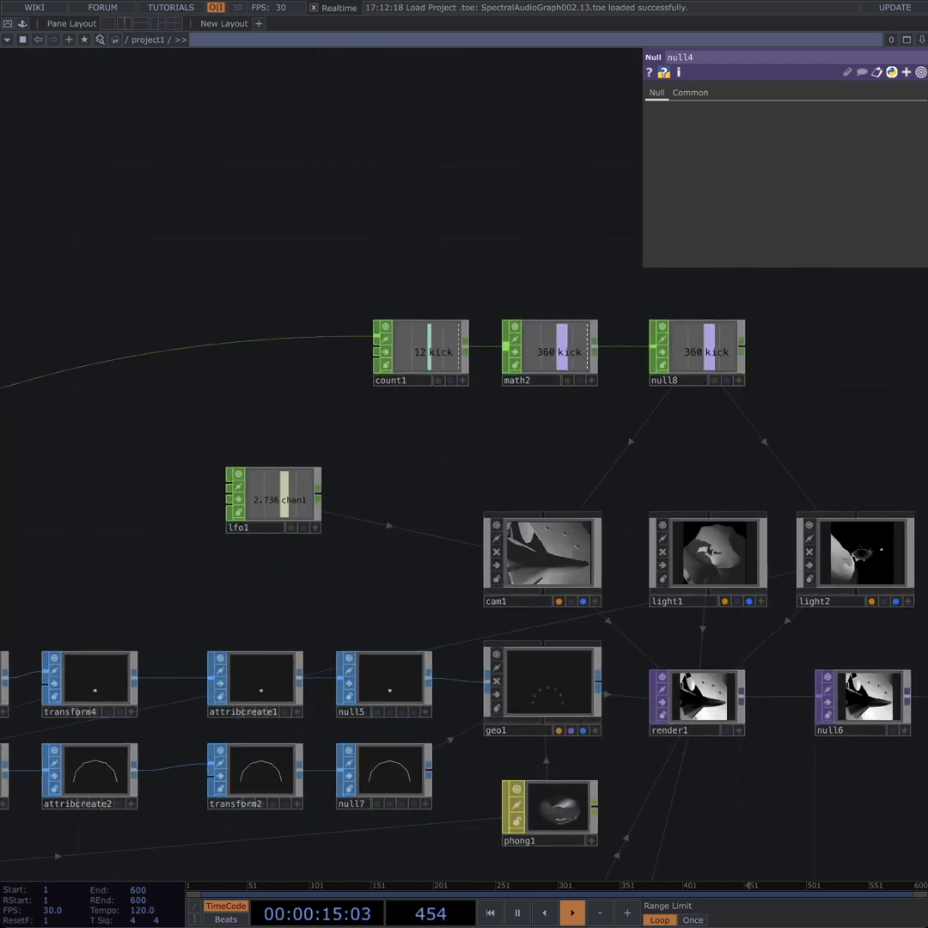
drag(721, 476, 614, 406)
scroll(595, 704, up, 8)
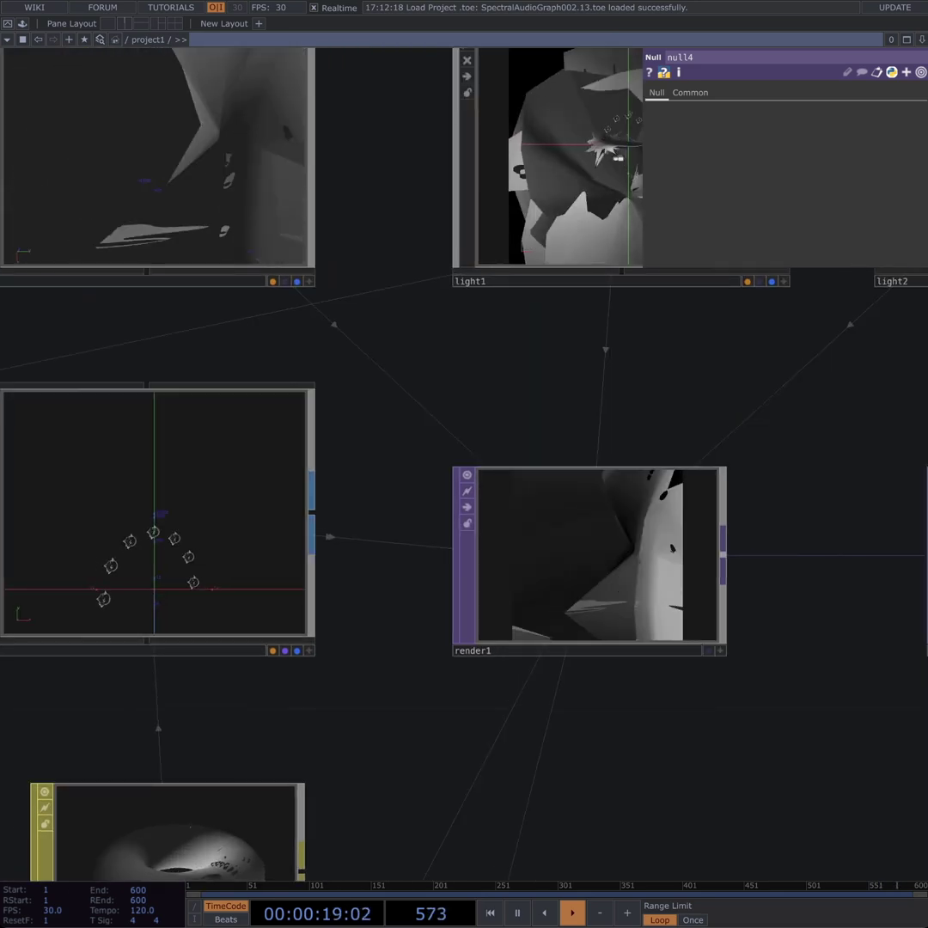
scroll(634, 708, up, 2)
drag(634, 708, 558, 770)
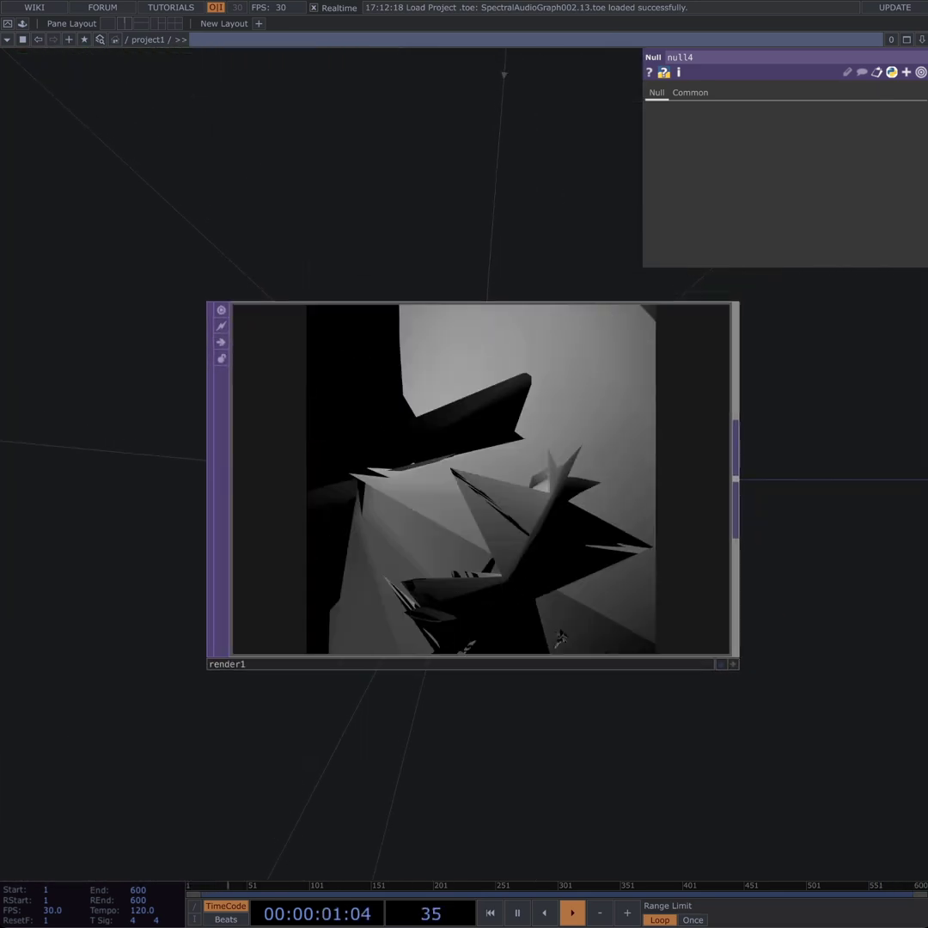
scroll(809, 676, up, 2)
drag(809, 676, 872, 732)
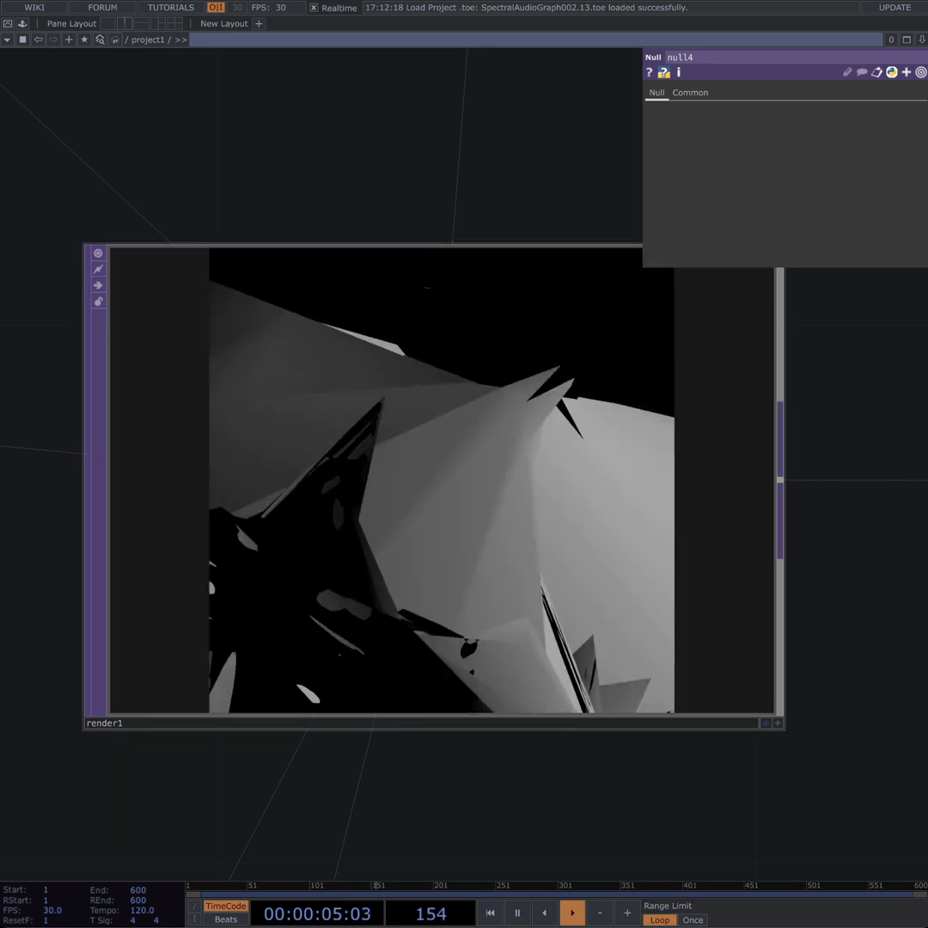
scroll(499, 631, down, 2)
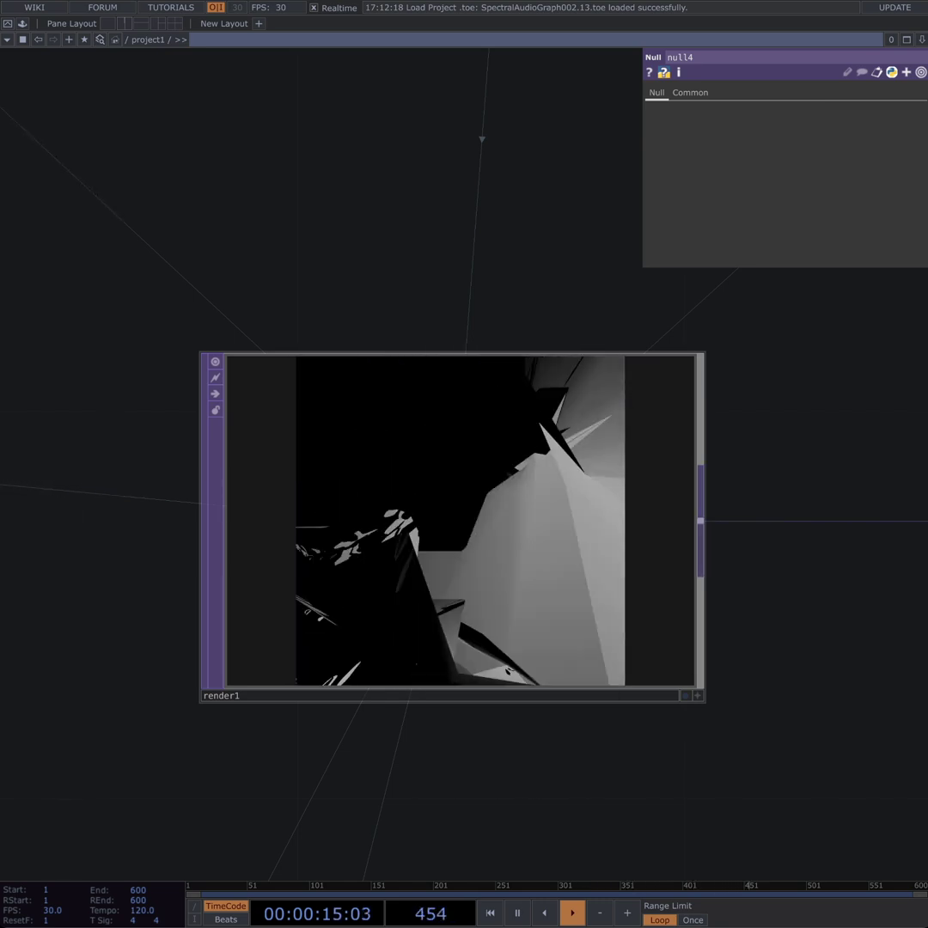
drag(773, 619, 808, 606)
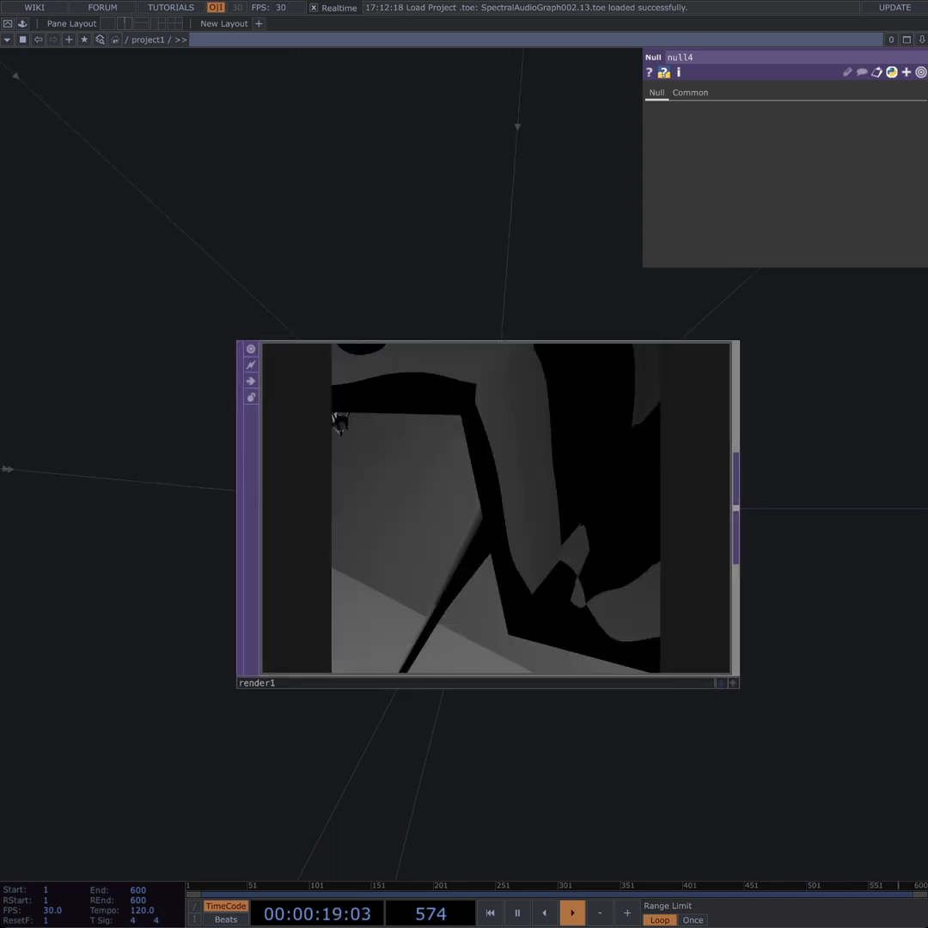
Step: Go from render1 back to geo2 and inspect its displaced torus up close
drag(129, 748, 664, 415)
drag(567, 791, 614, 468)
scroll(601, 846, down, 3)
drag(602, 846, 567, 294)
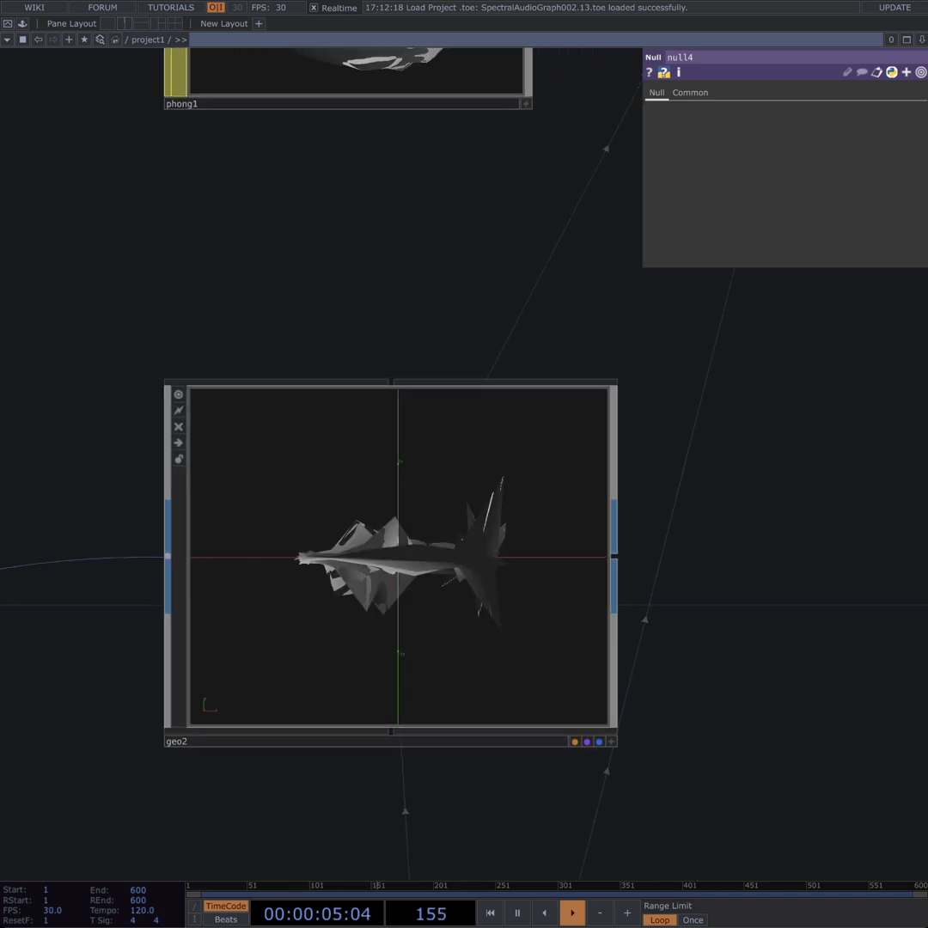
Step: Go from geo2 to render1 and examine its rendered output up close
drag(567, 295, 358, 523)
drag(369, 438, 136, 871)
drag(447, 447, 430, 594)
scroll(425, 414, up, 10)
scroll(590, 422, down, 3)
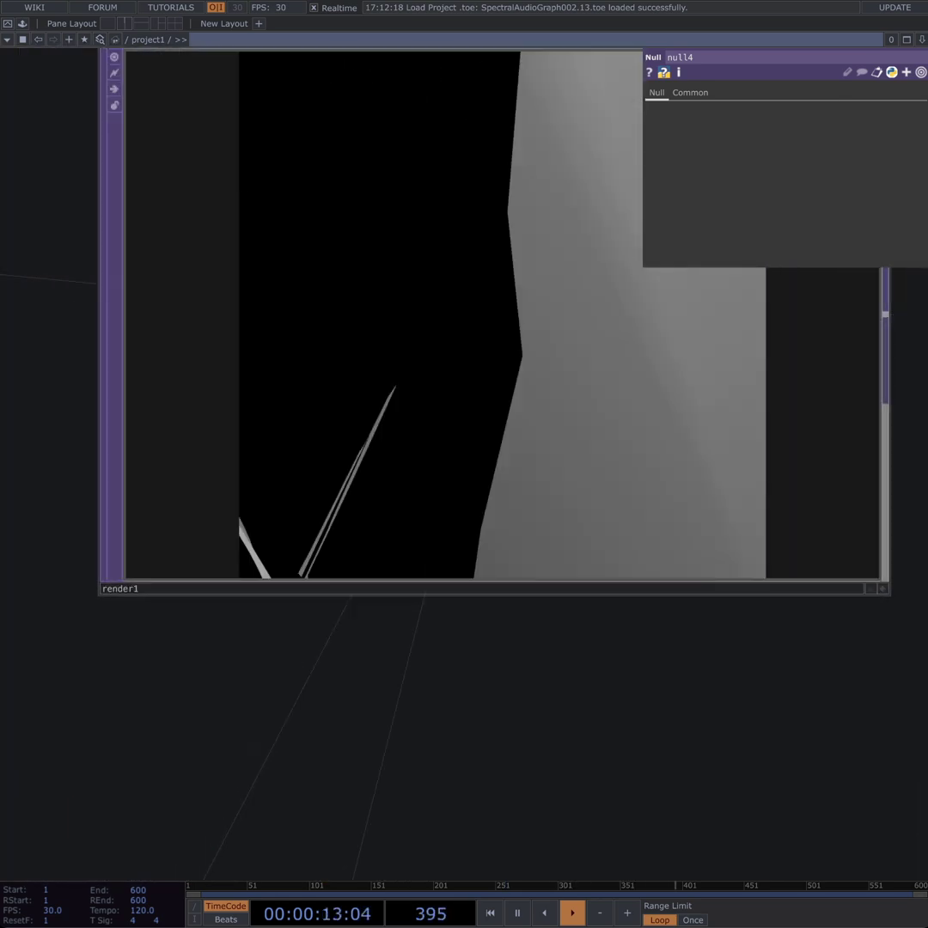
drag(584, 632, 532, 739)
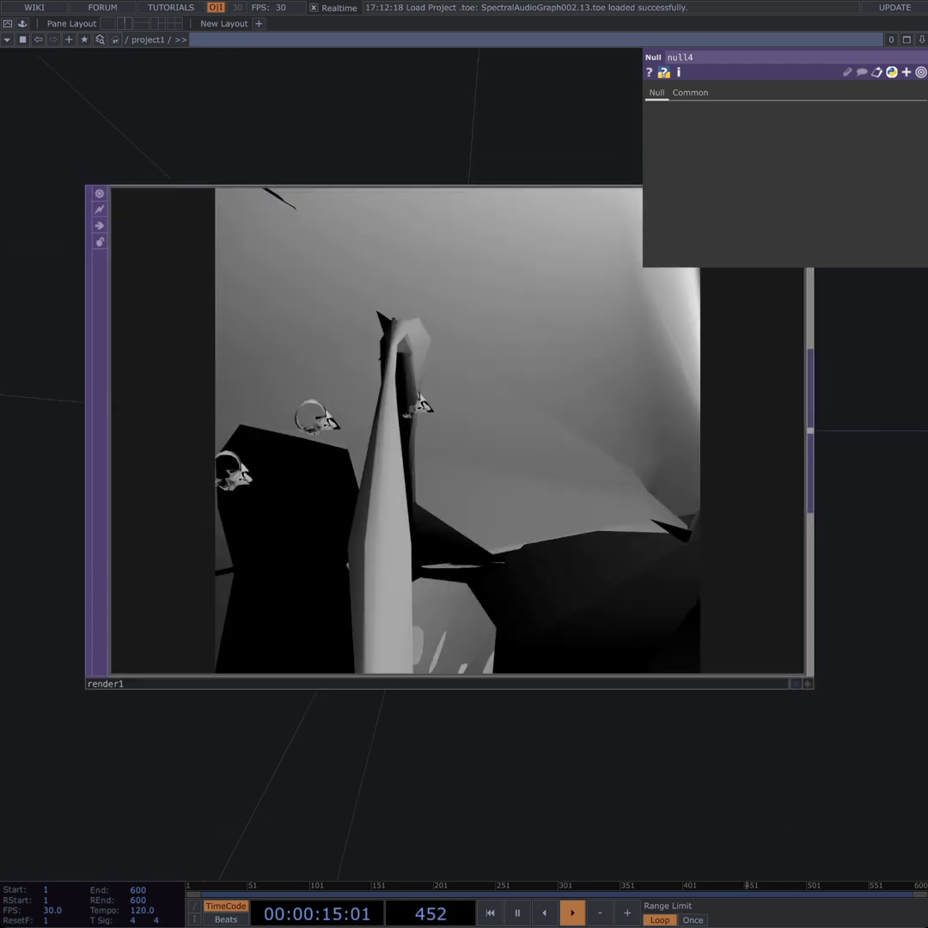
scroll(808, 585, down, 1)
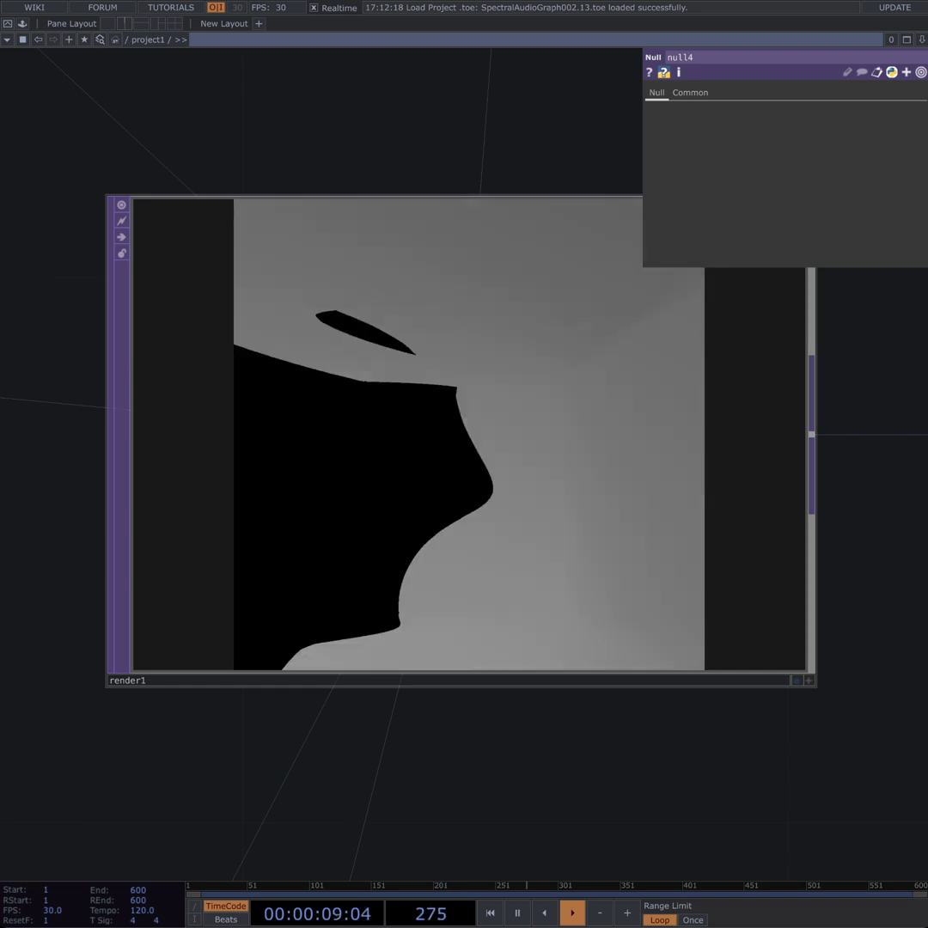
drag(461, 434, 461, 570)
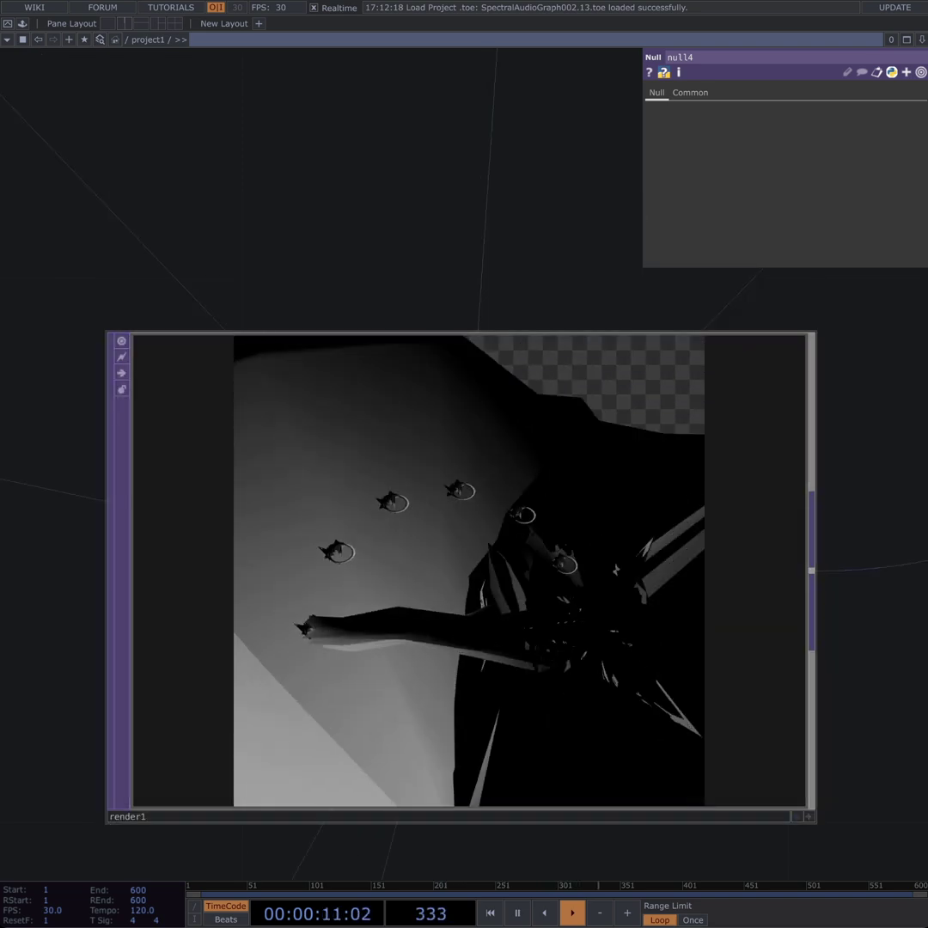
key(ctrl+z)
drag(482, 765, 434, 848)
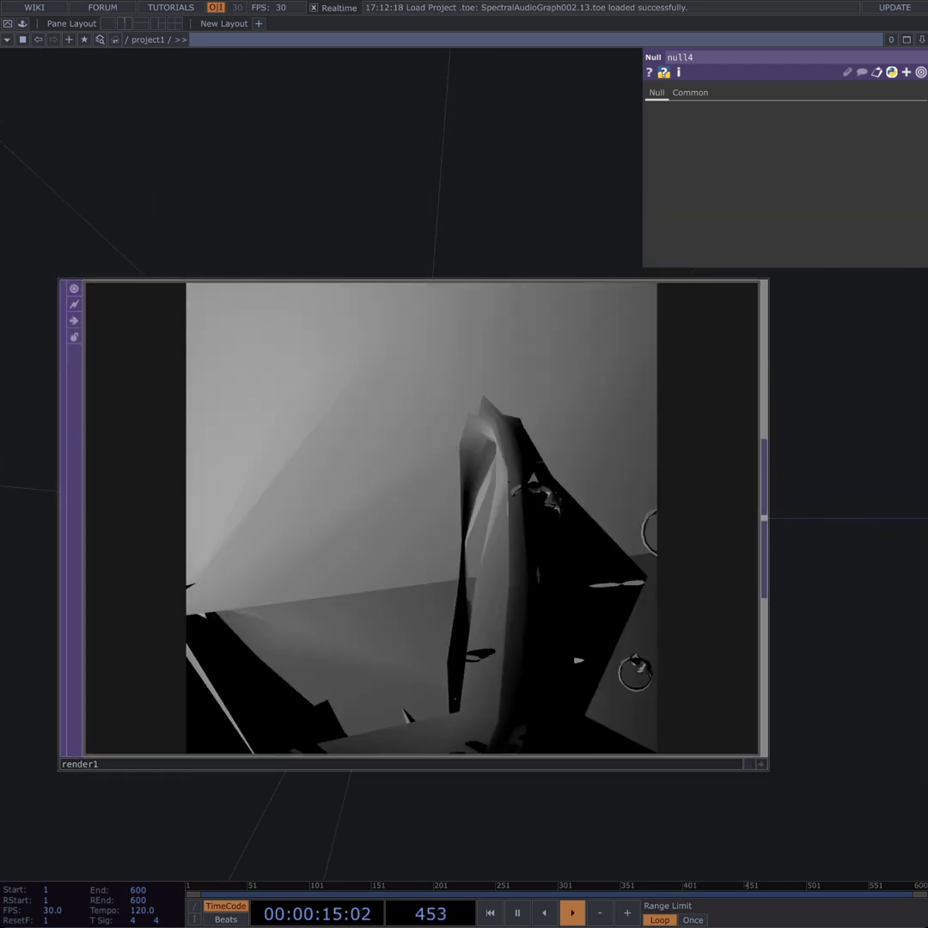
scroll(257, 718, down, 1)
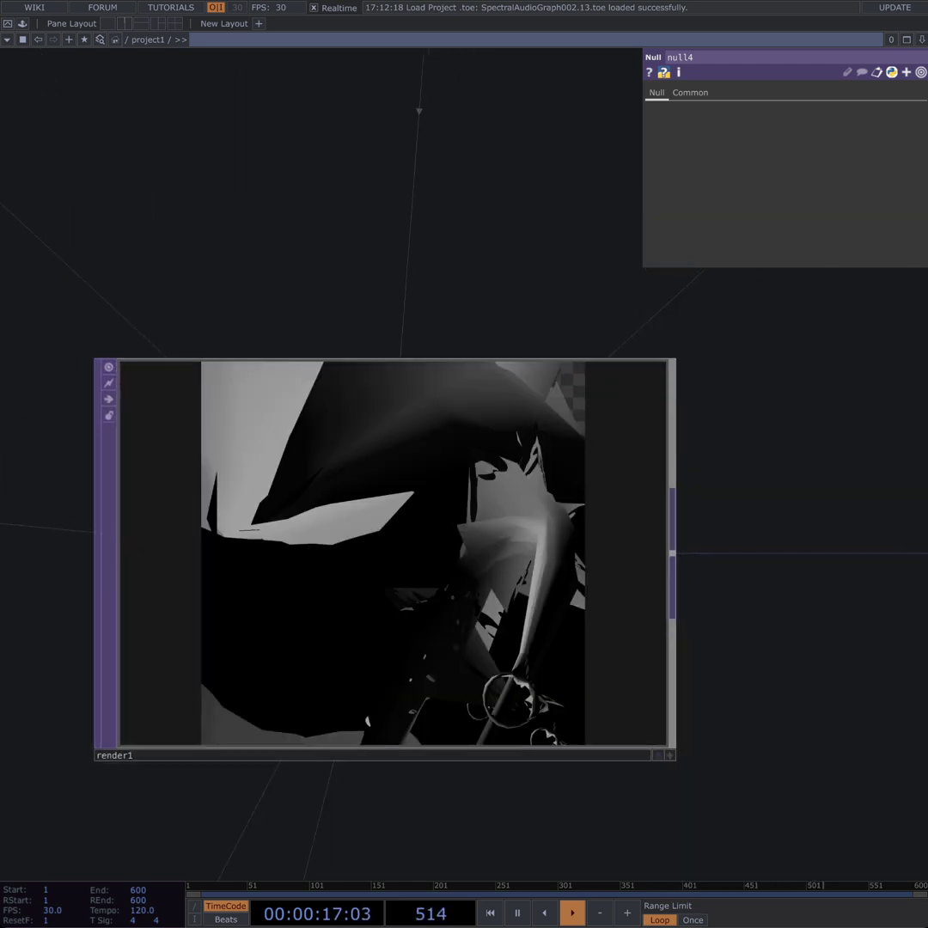
Step: Examine the torus1 and circle1 chains feeding geo1, comparing torus1's parameters with geo1's instancing settings
drag(52, 791, 644, 597)
scroll(555, 596, down, 8)
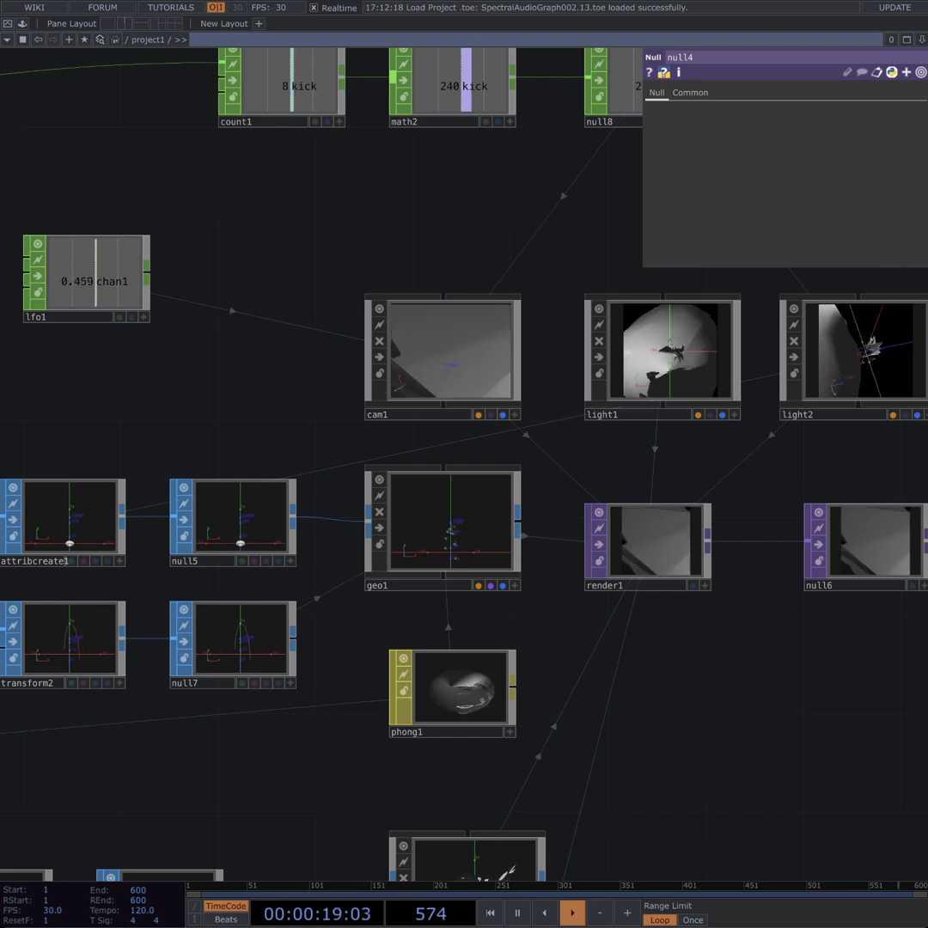
drag(258, 386, 615, 357)
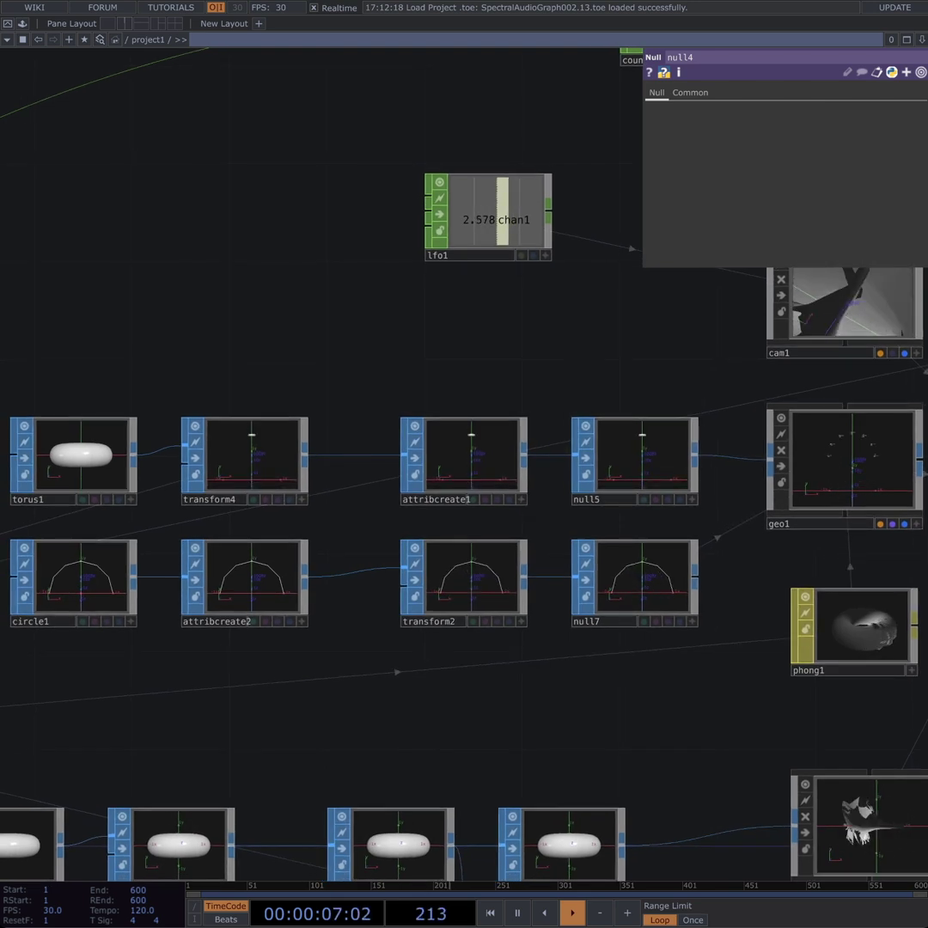
click(73, 460)
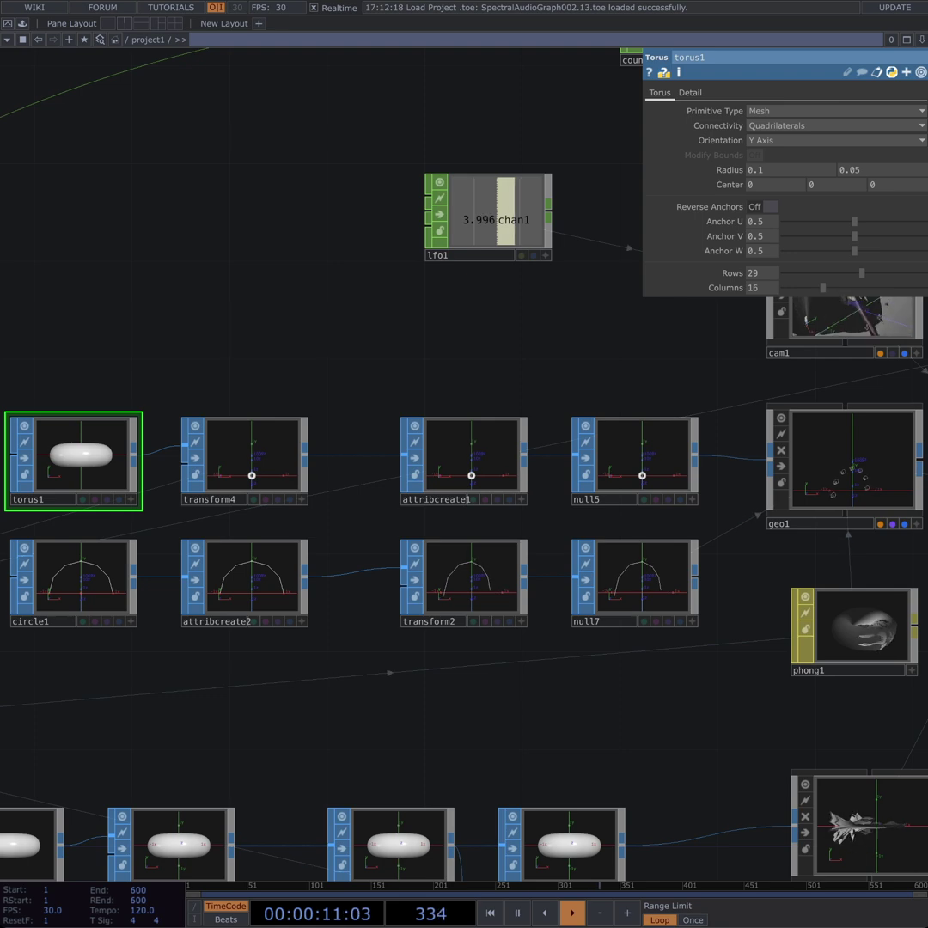
click(840, 469)
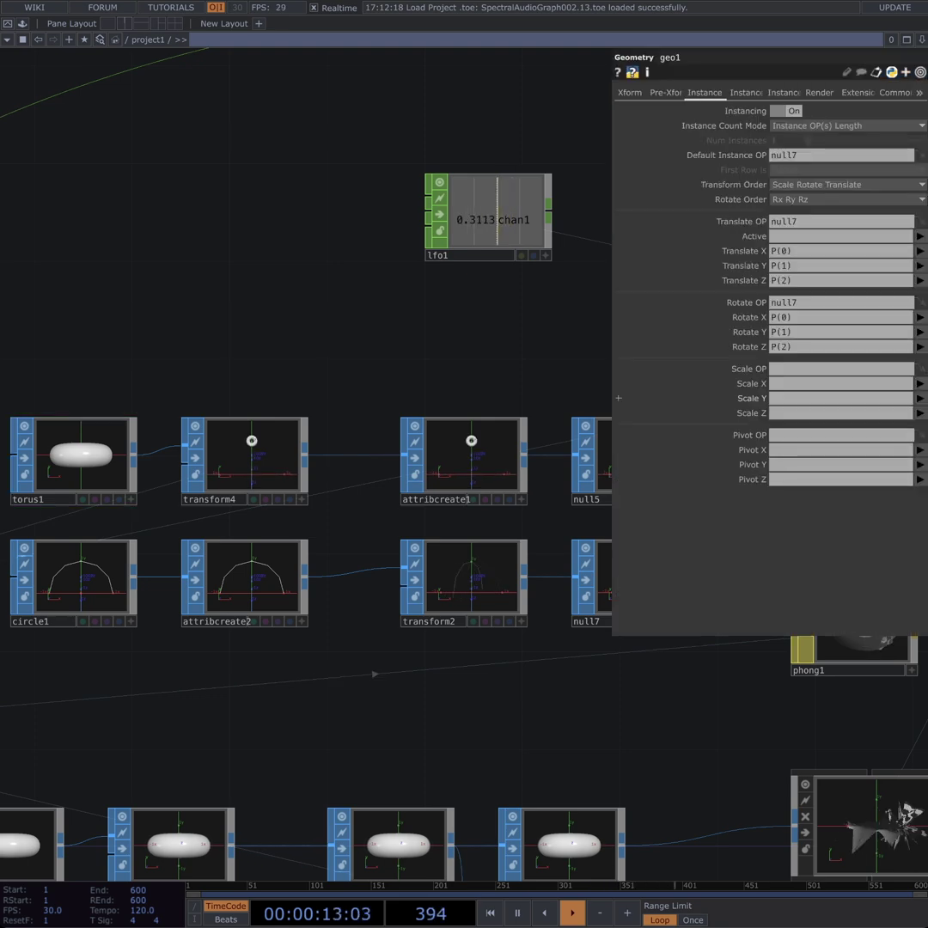
click(75, 461)
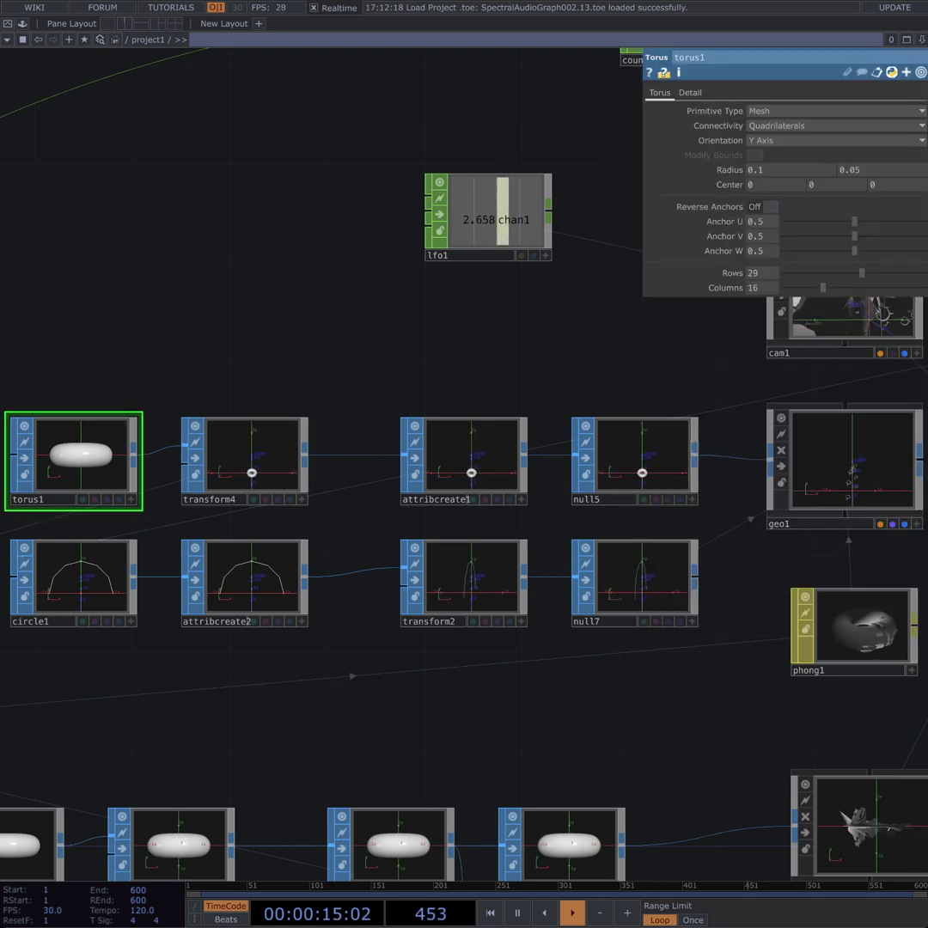
drag(258, 370, 287, 296)
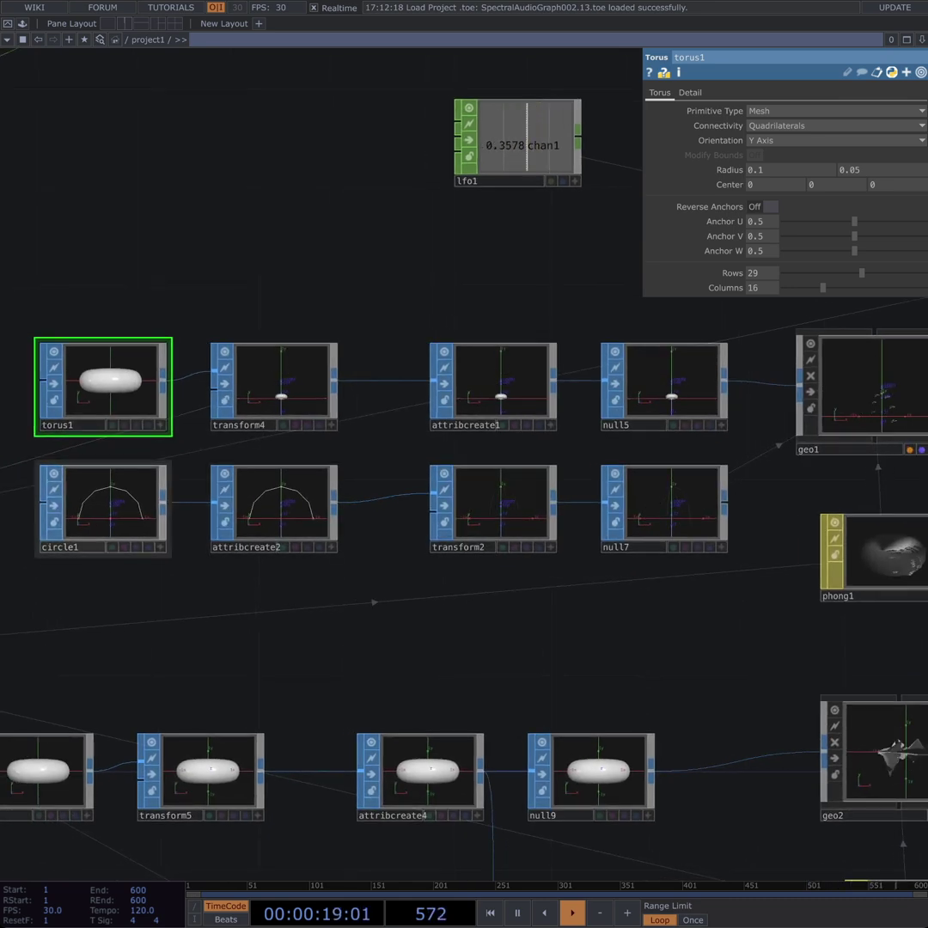
Step: Show circle1's parameters and trace its chain through attribcreate2, transform2 and null7 into geo1
drag(164, 593, 436, 541)
click(429, 502)
scroll(443, 505, up, 3)
scroll(453, 515, up, 2)
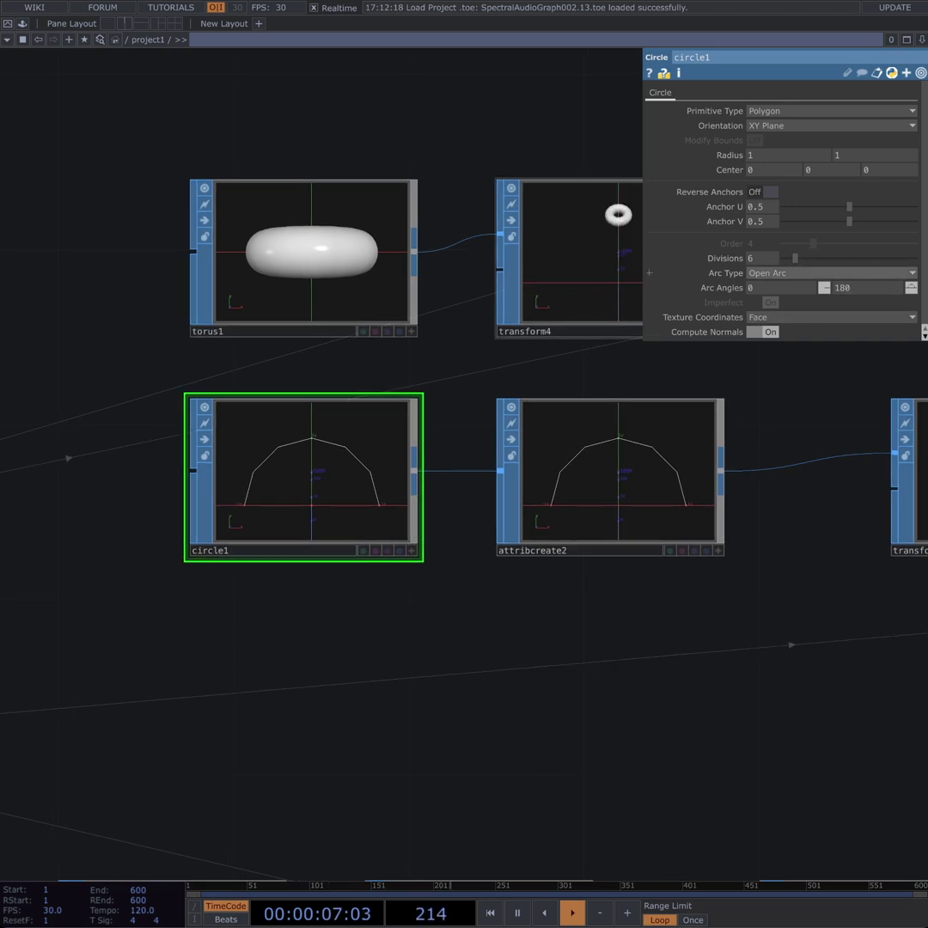
drag(850, 519, 573, 515)
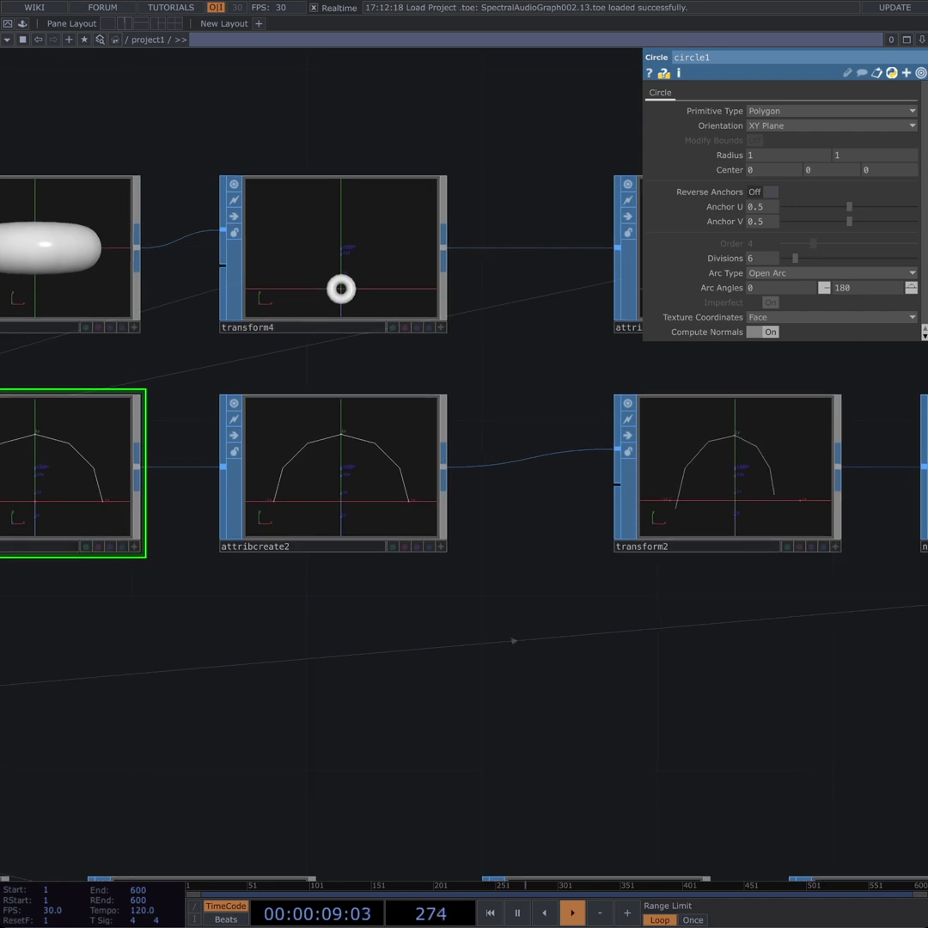
scroll(573, 516, down, 1)
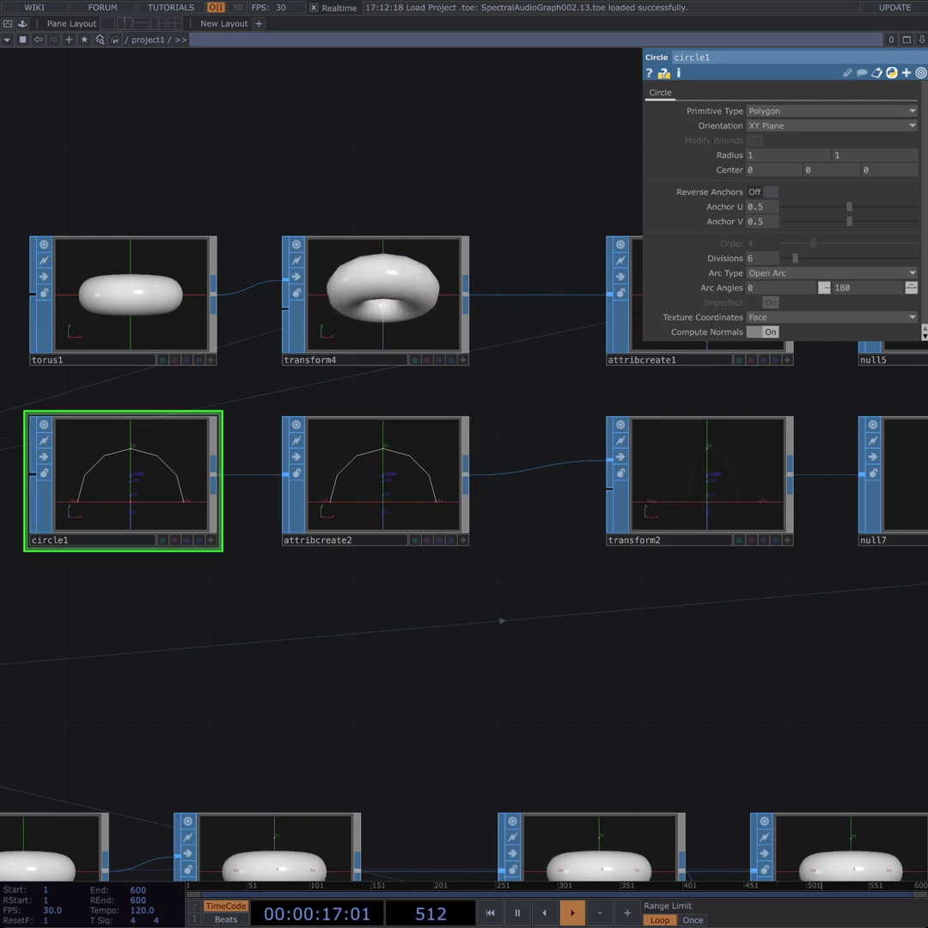
drag(558, 516, 426, 503)
drag(559, 576, 311, 582)
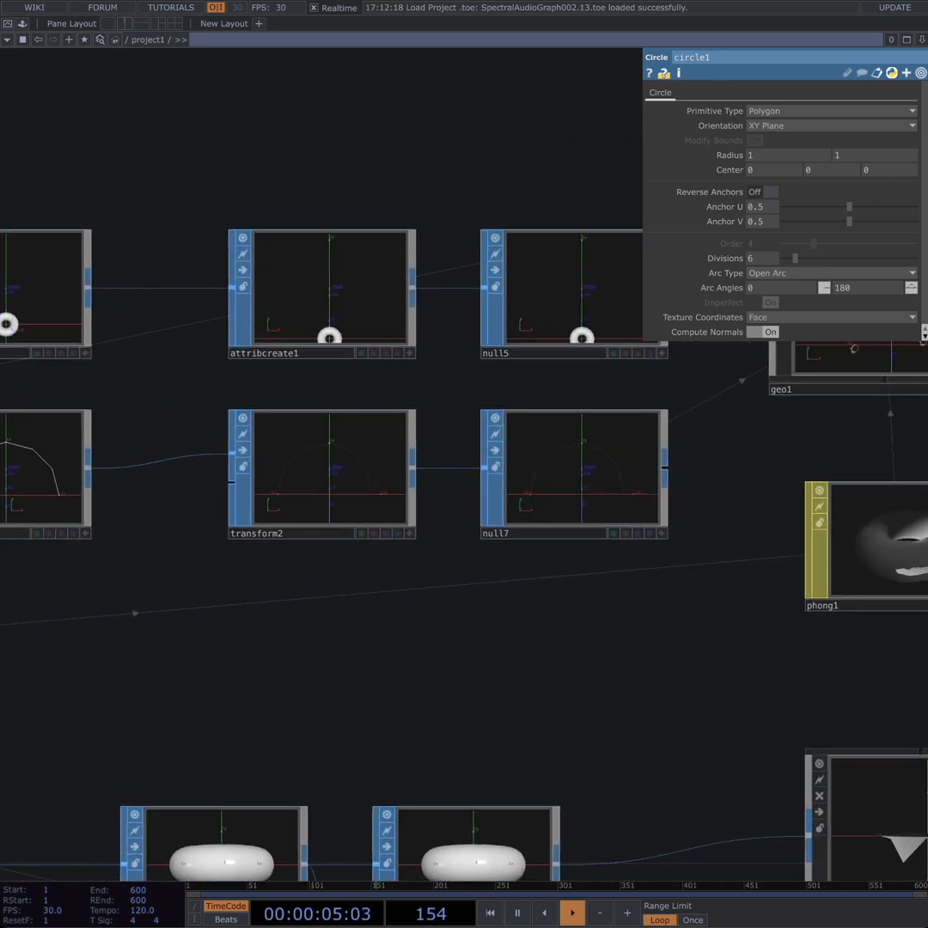
drag(456, 618, 323, 631)
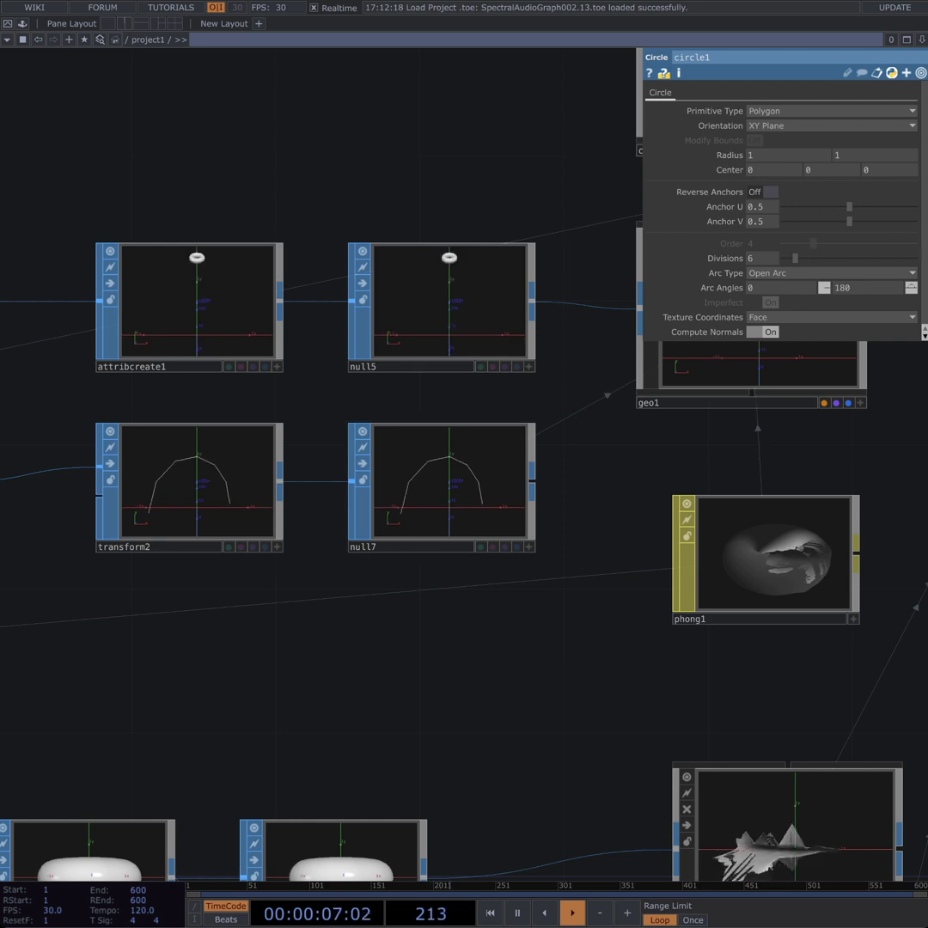
Step: Inspect circle1's open arc up close, and follow it through attribcreate2 to transform2
drag(198, 653, 823, 635)
scroll(215, 496, up, 6)
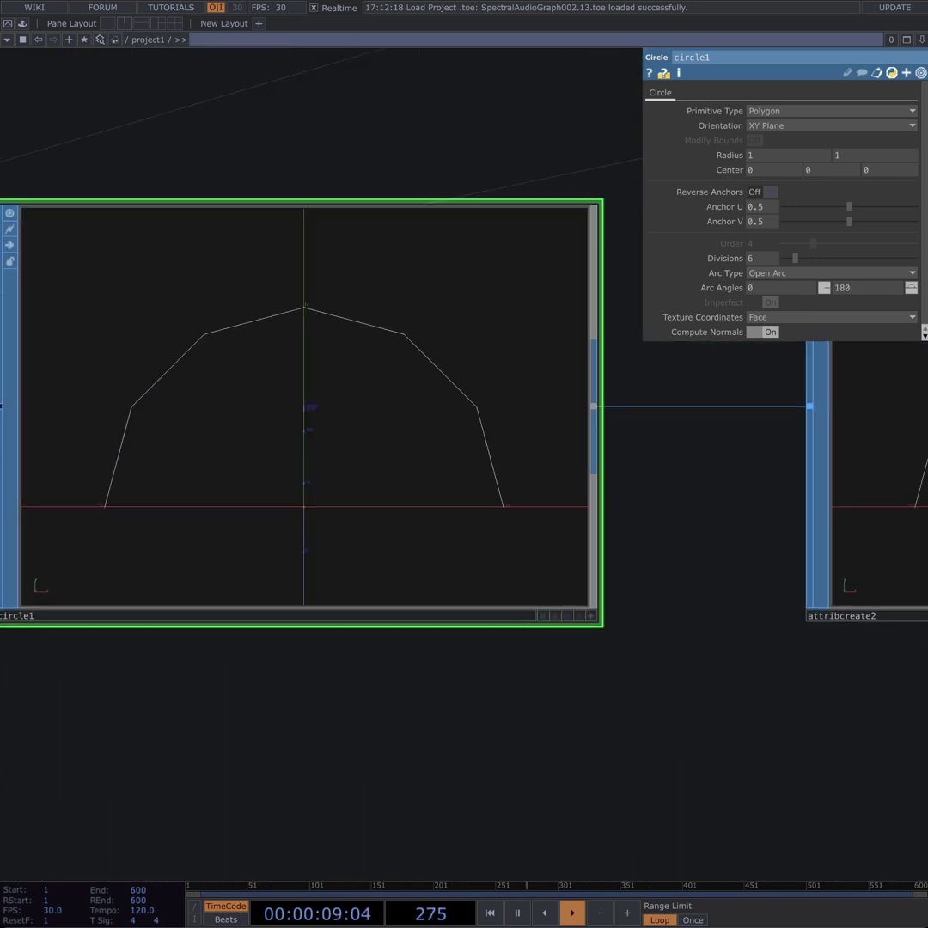
drag(257, 679, 368, 697)
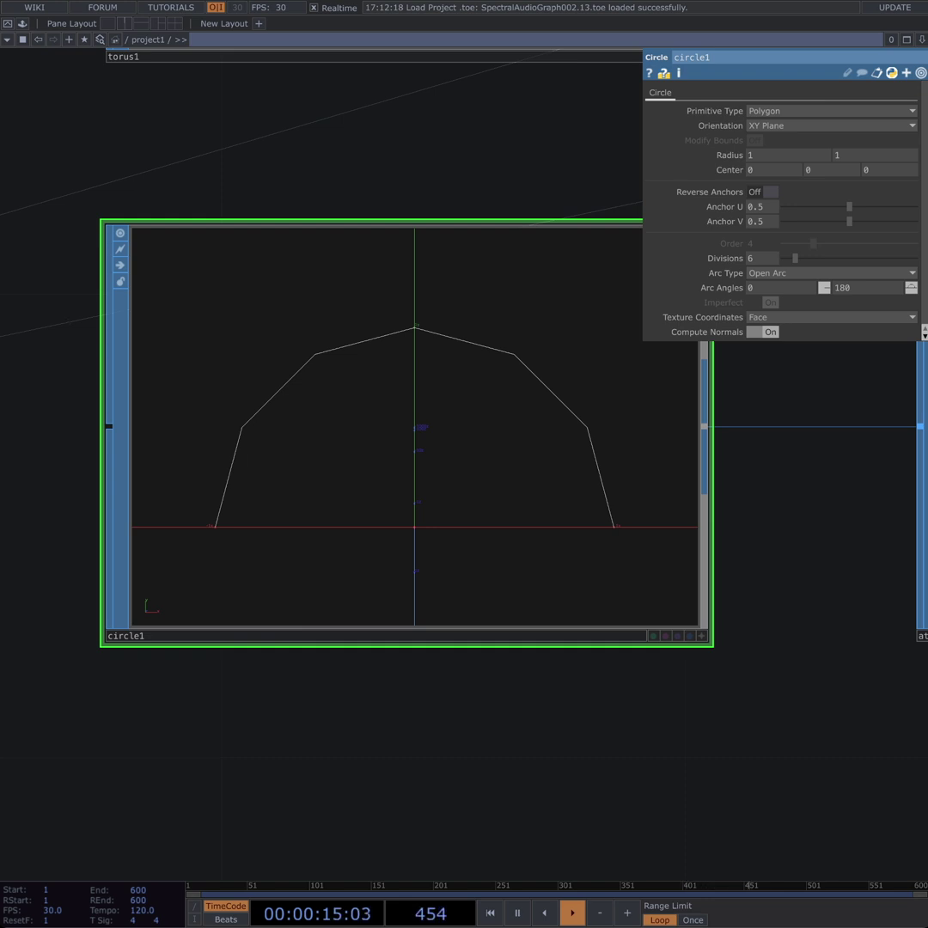
drag(815, 508, 487, 464)
scroll(616, 544, down, 2)
scroll(487, 463, down, 3)
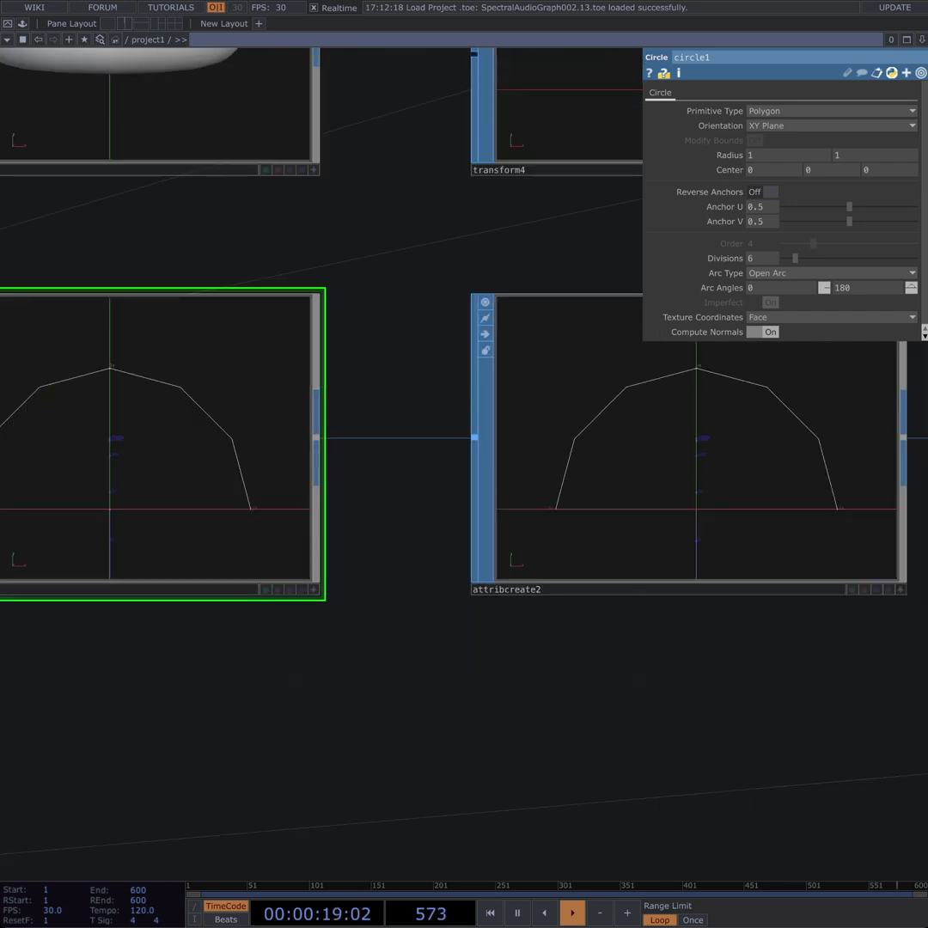
drag(474, 670, 615, 671)
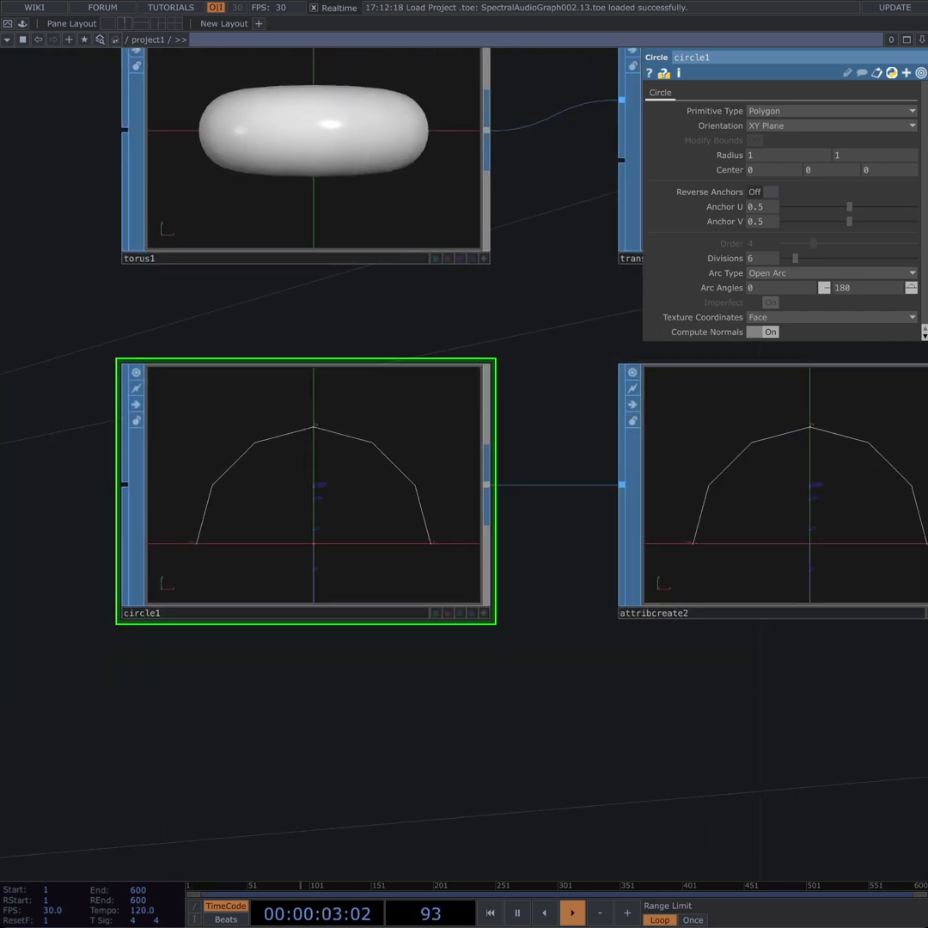
drag(868, 678, 254, 670)
scroll(615, 670, down, 5)
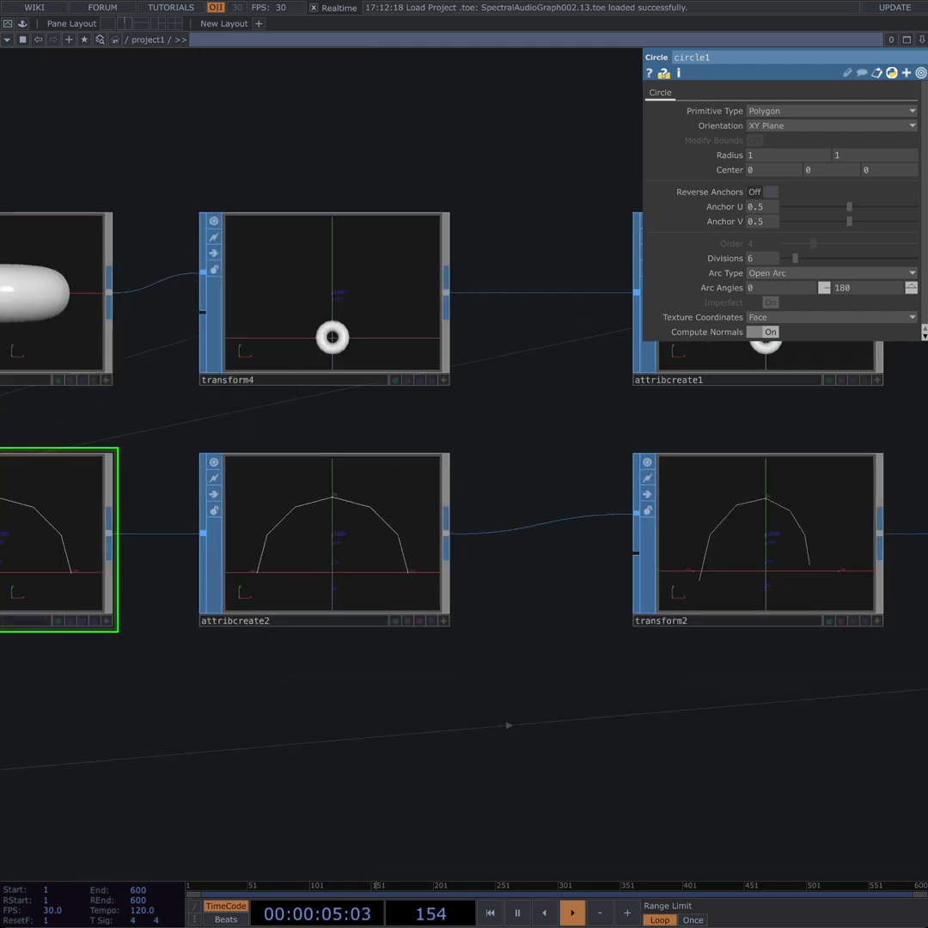
scroll(537, 680, down, 2)
drag(550, 681, 532, 695)
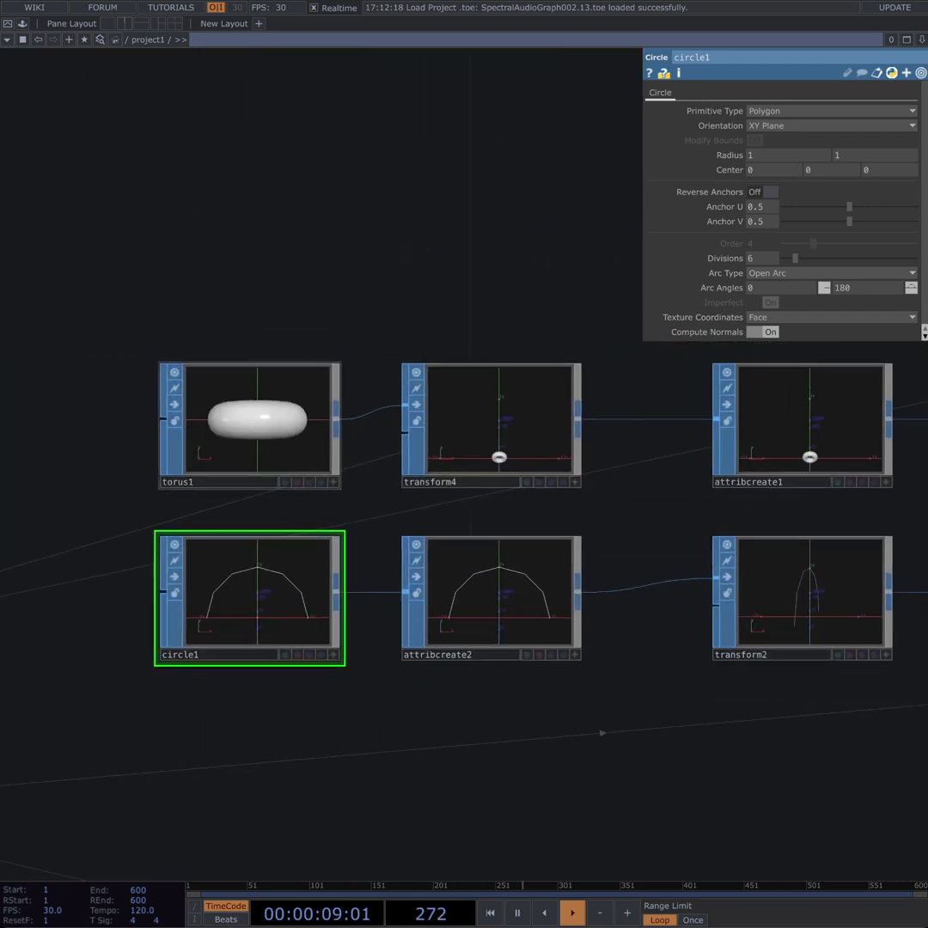
Step: Show torus1's parameters, follow its chain to geo1, and inspect geo1's instanced tori up close
click(249, 426)
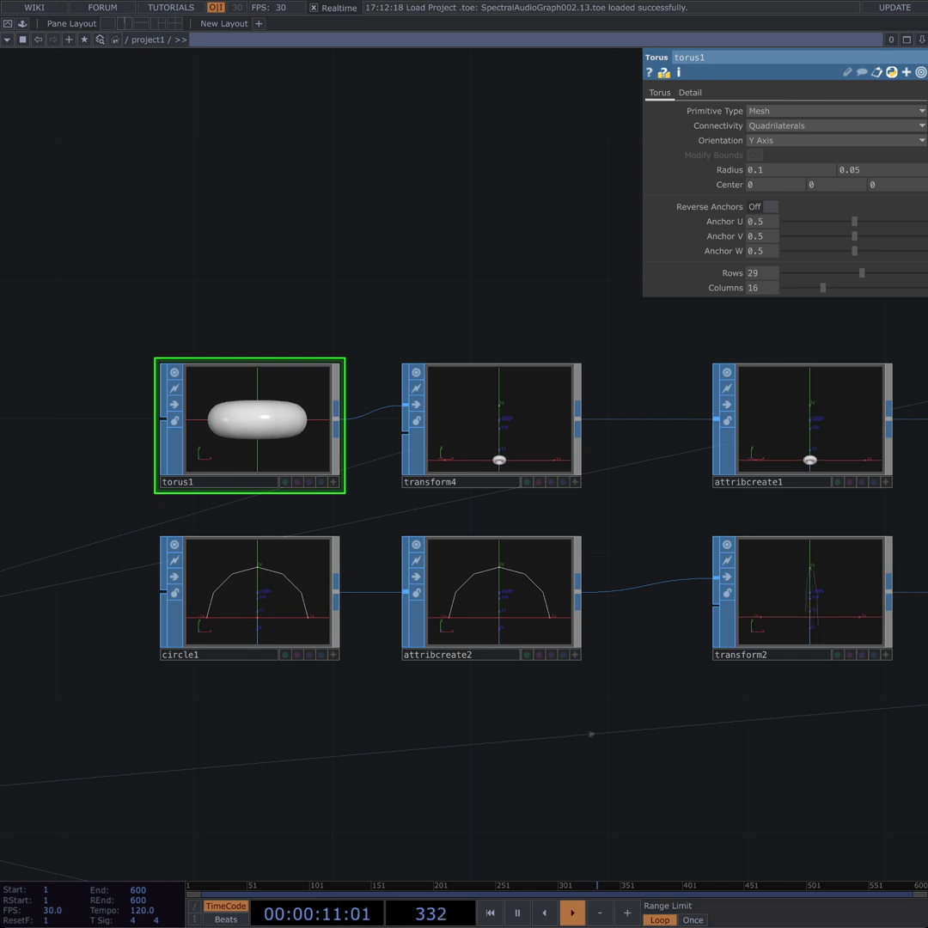
drag(602, 730, 278, 644)
drag(653, 705, 105, 709)
click(480, 360)
scroll(480, 360, up, 6)
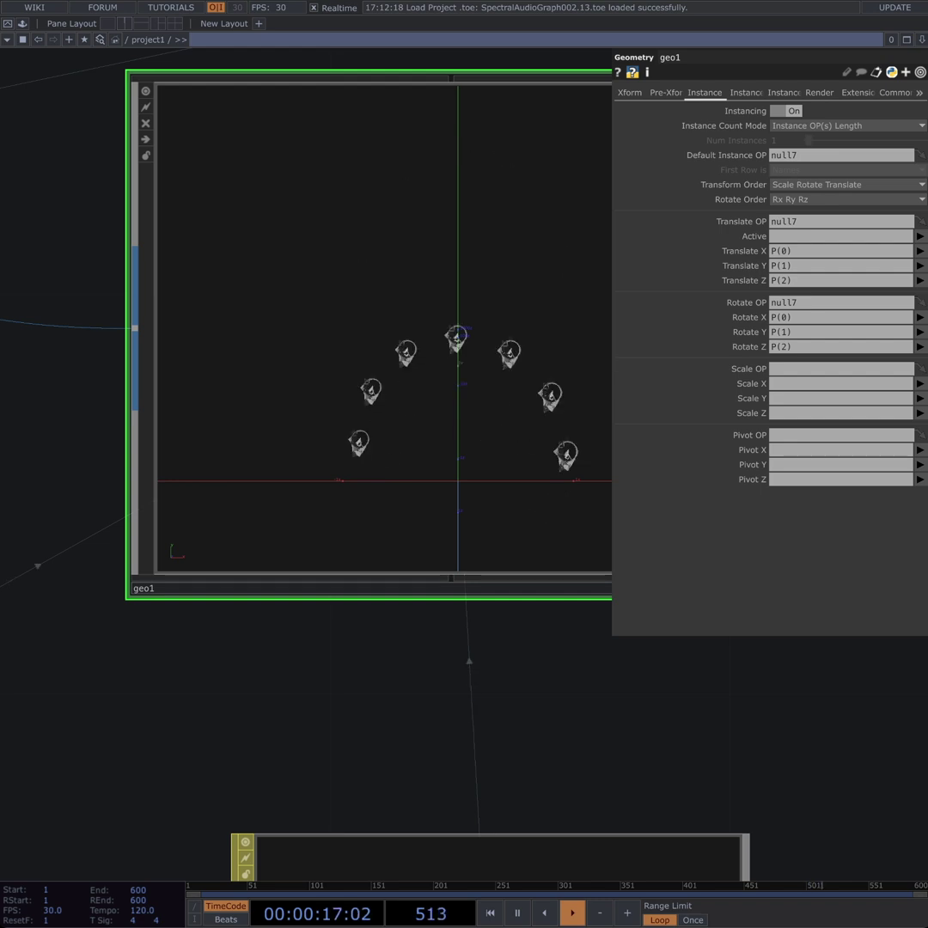
drag(516, 704, 390, 703)
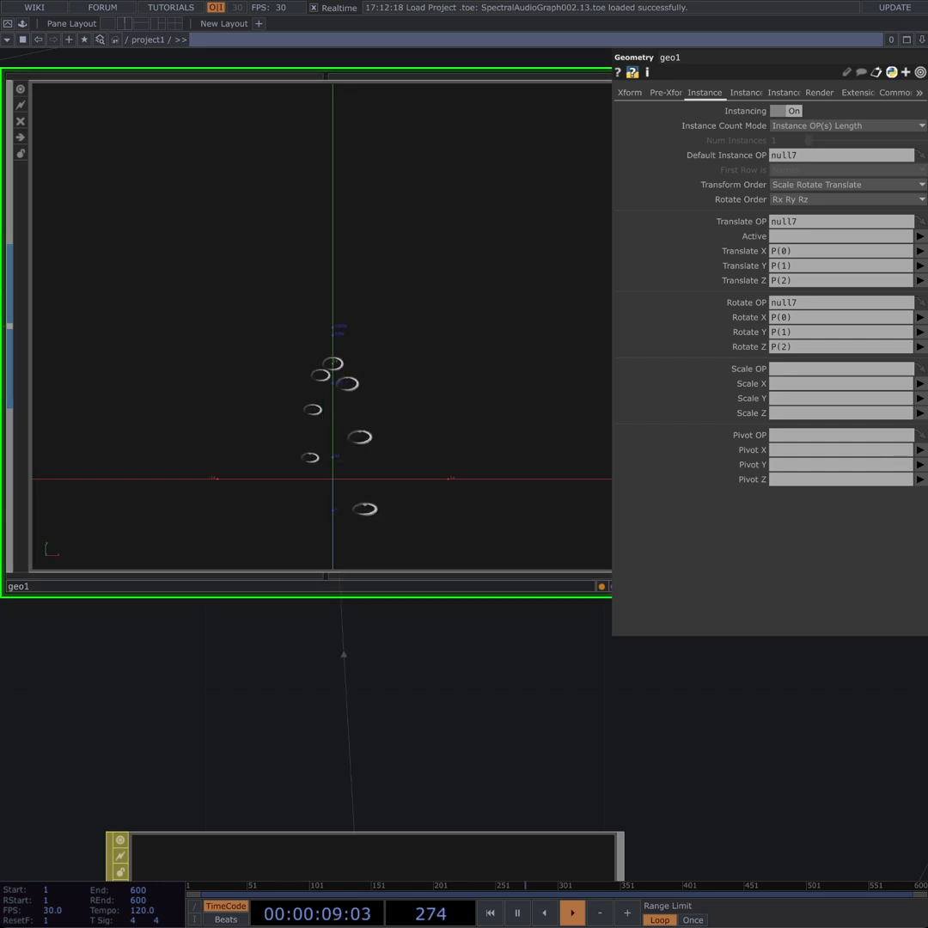
scroll(547, 677, up, 6)
scroll(481, 649, down, 8)
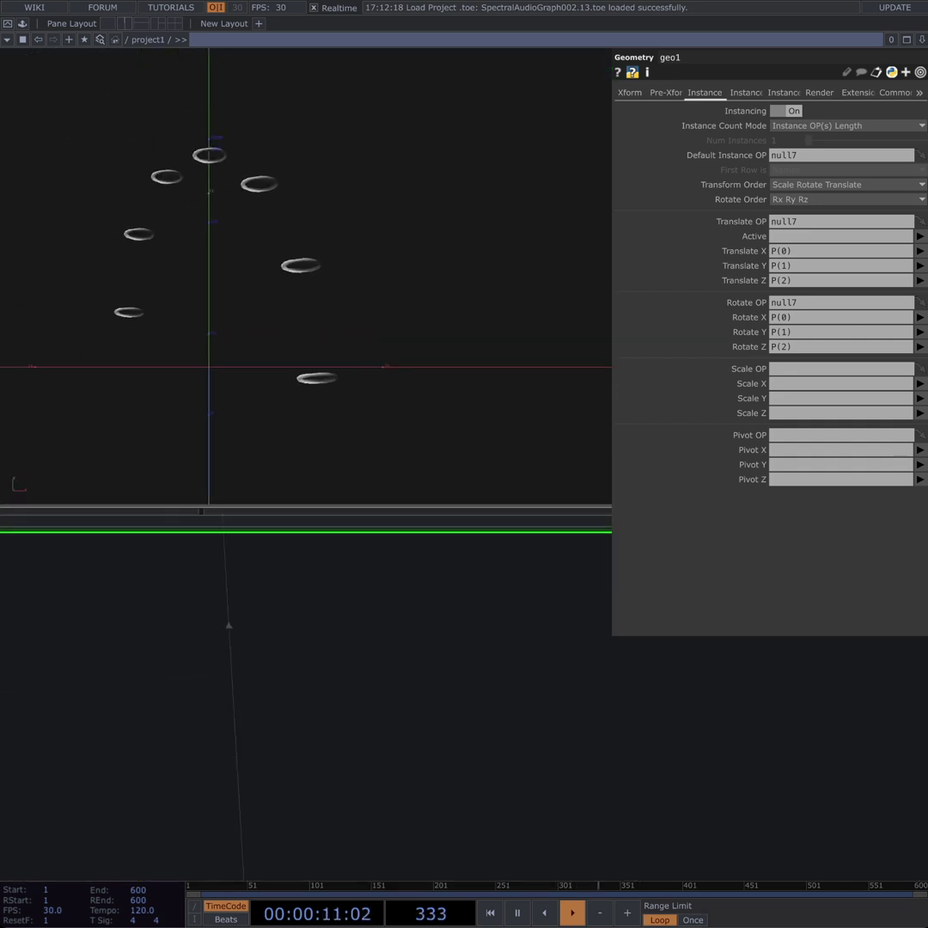
scroll(503, 654, up, 1)
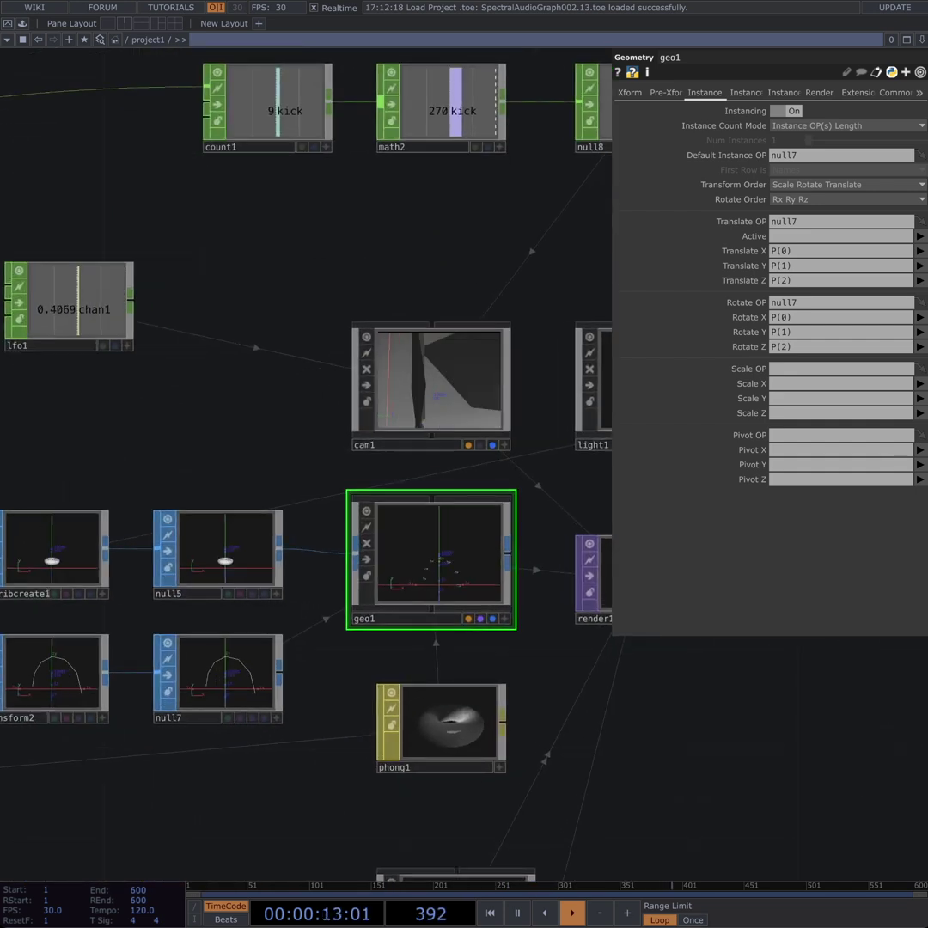
Step: Review geo1's transform, pre-transform and instance settings, and check null7 as its instance source
click(670, 92)
click(629, 92)
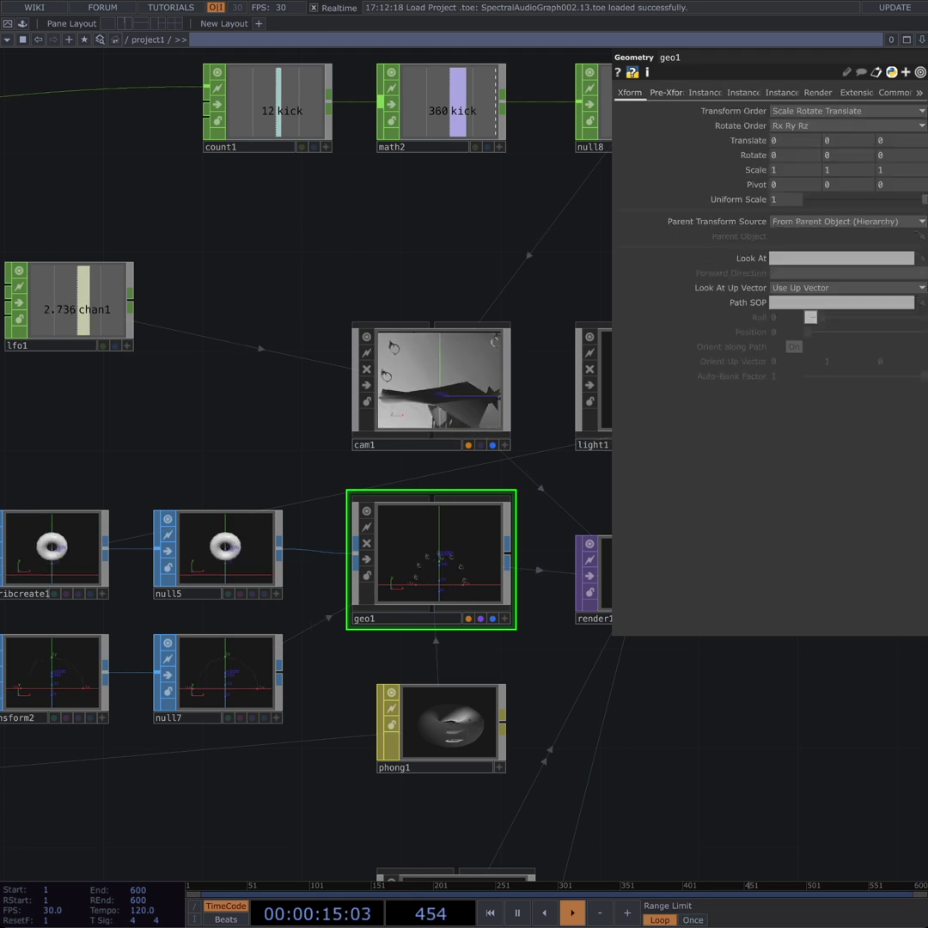
click(670, 91)
click(712, 92)
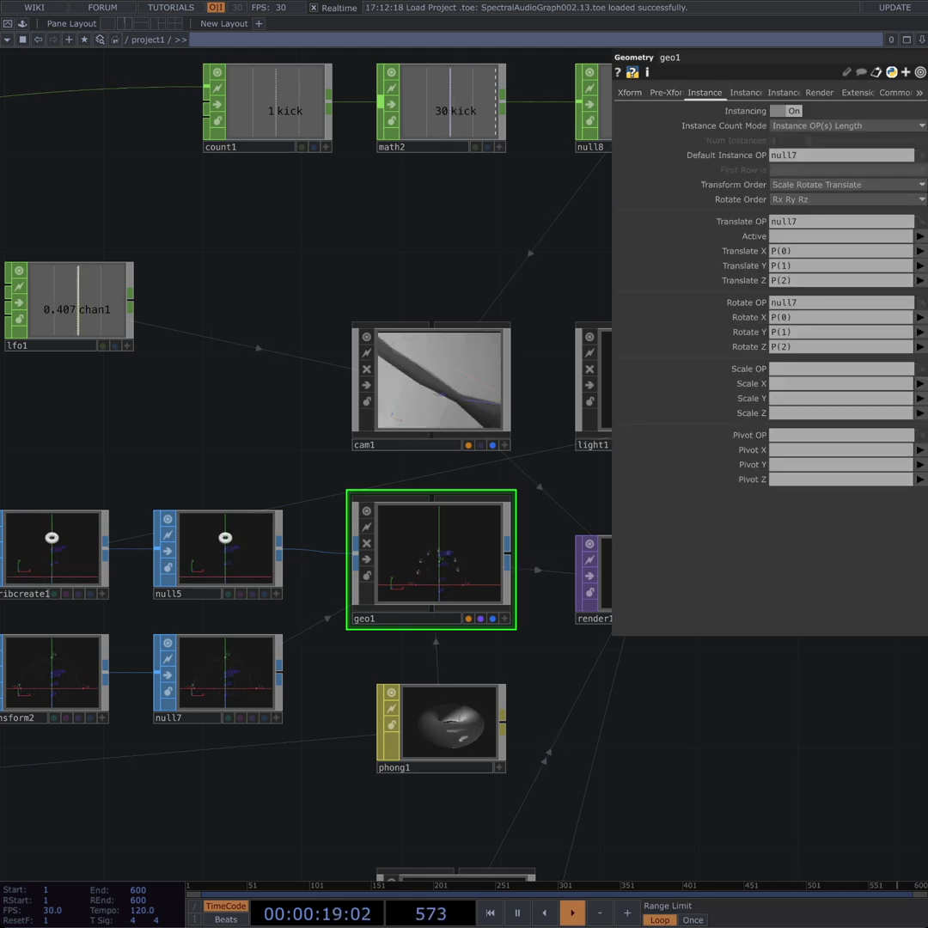
click(218, 676)
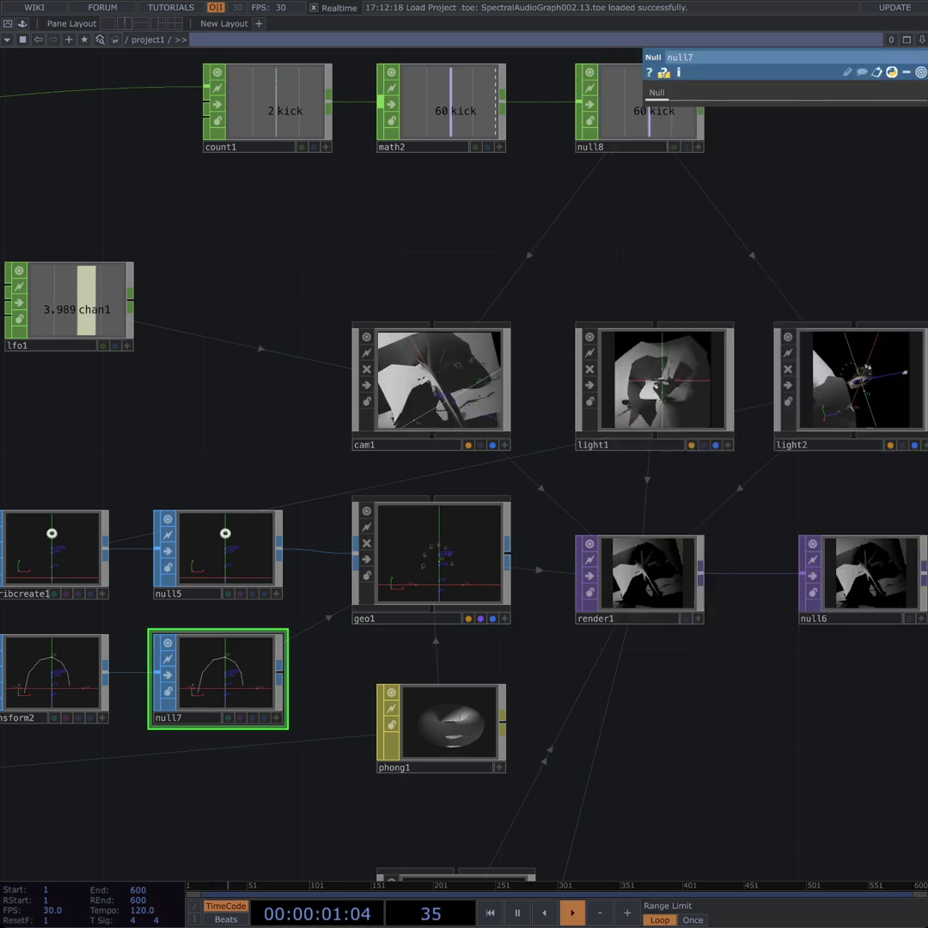
click(431, 558)
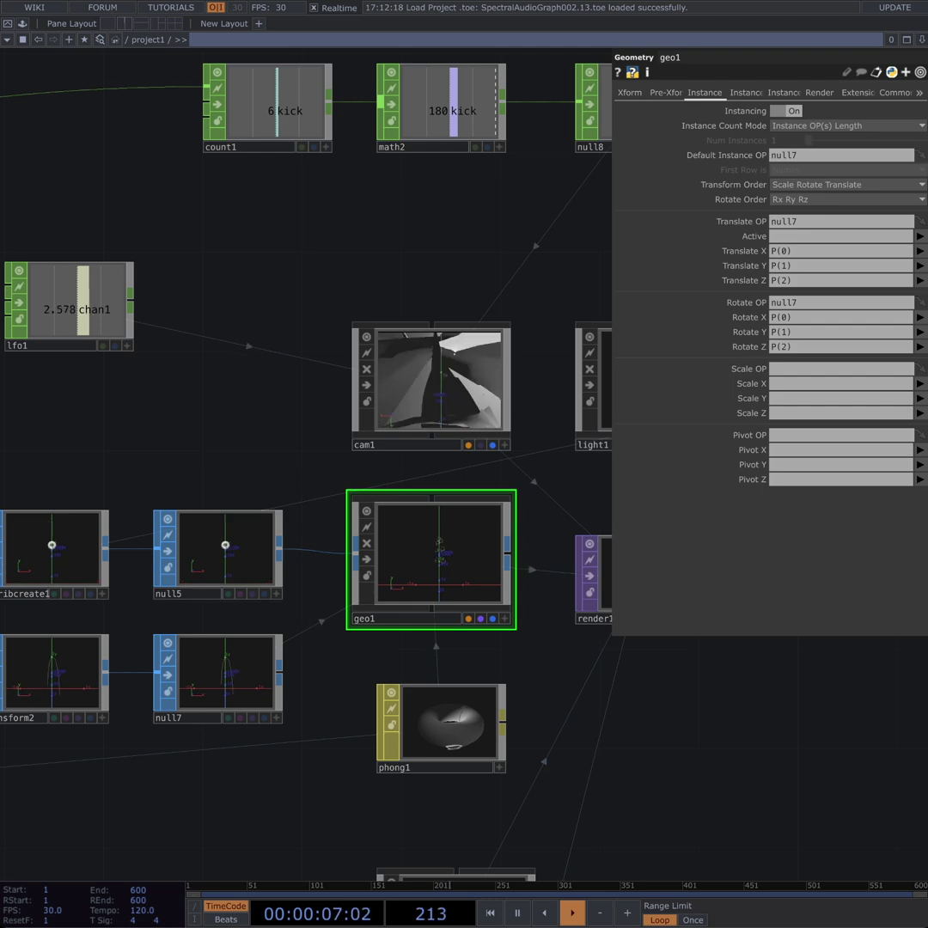
Step: Follow geo1 into render1 and look for the instanced tori in its enlarged preview
drag(382, 649, 301, 586)
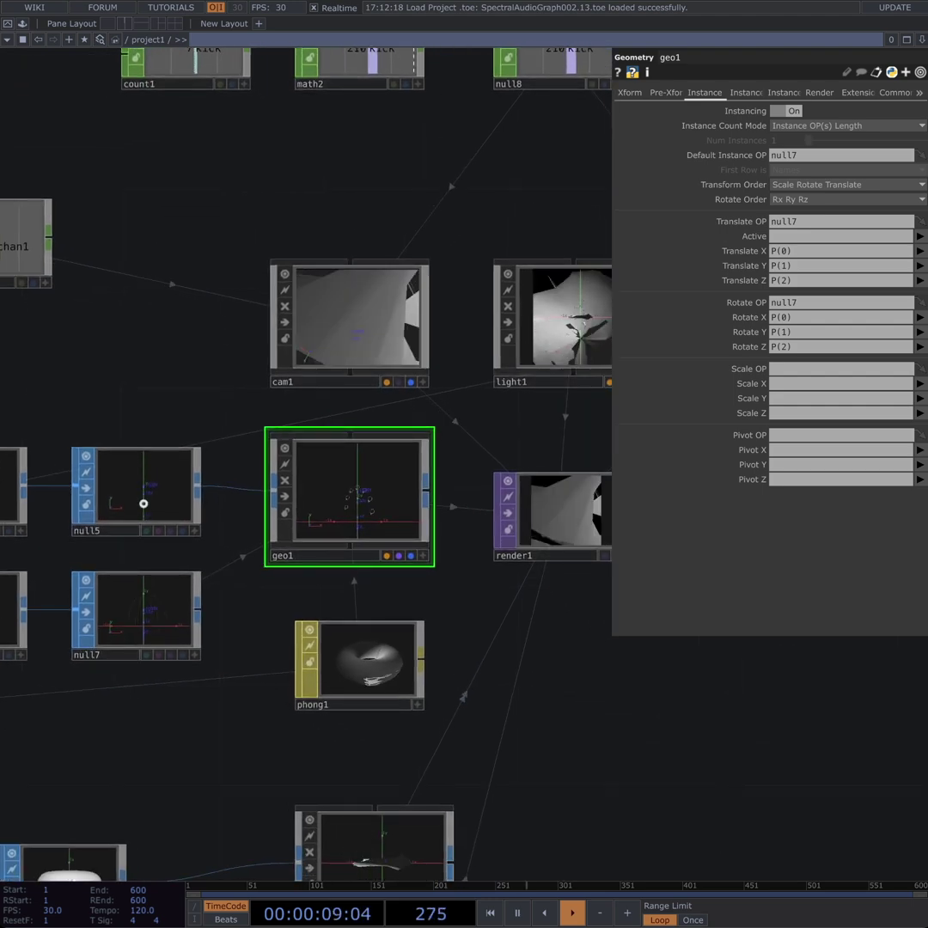
drag(597, 601, 513, 673)
scroll(432, 626, up, 5)
scroll(431, 618, up, 10)
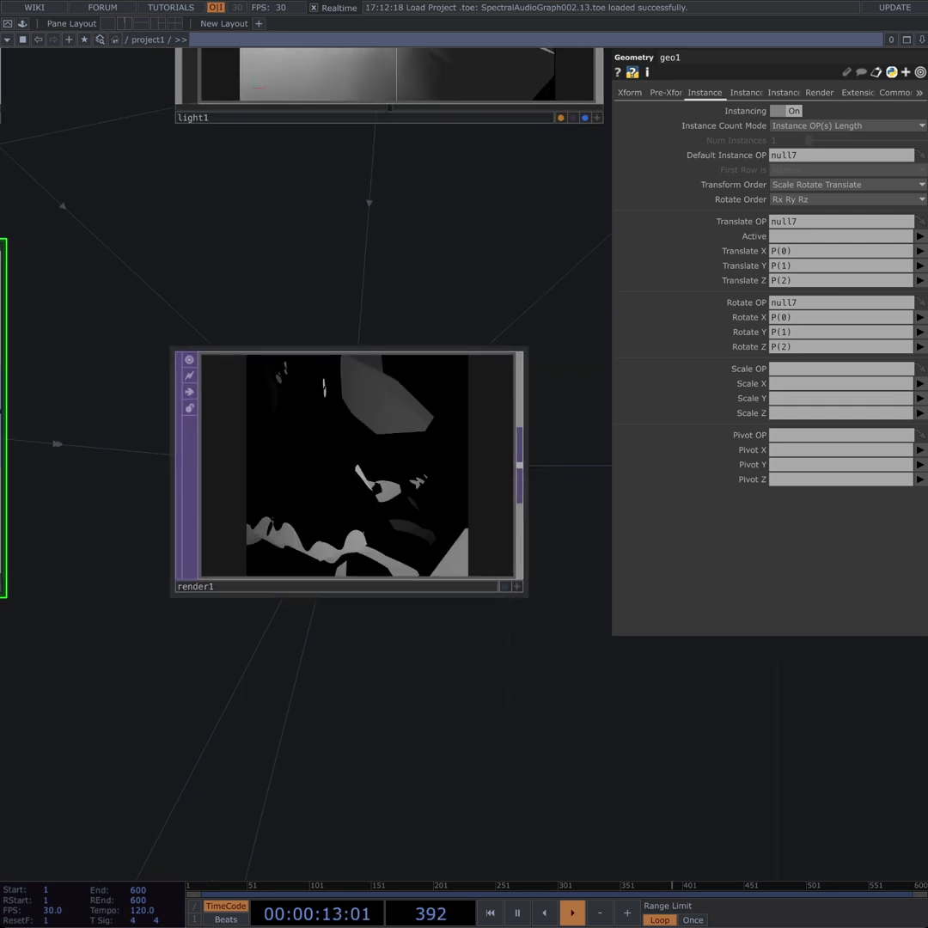
scroll(454, 593, up, 3)
drag(455, 592, 487, 623)
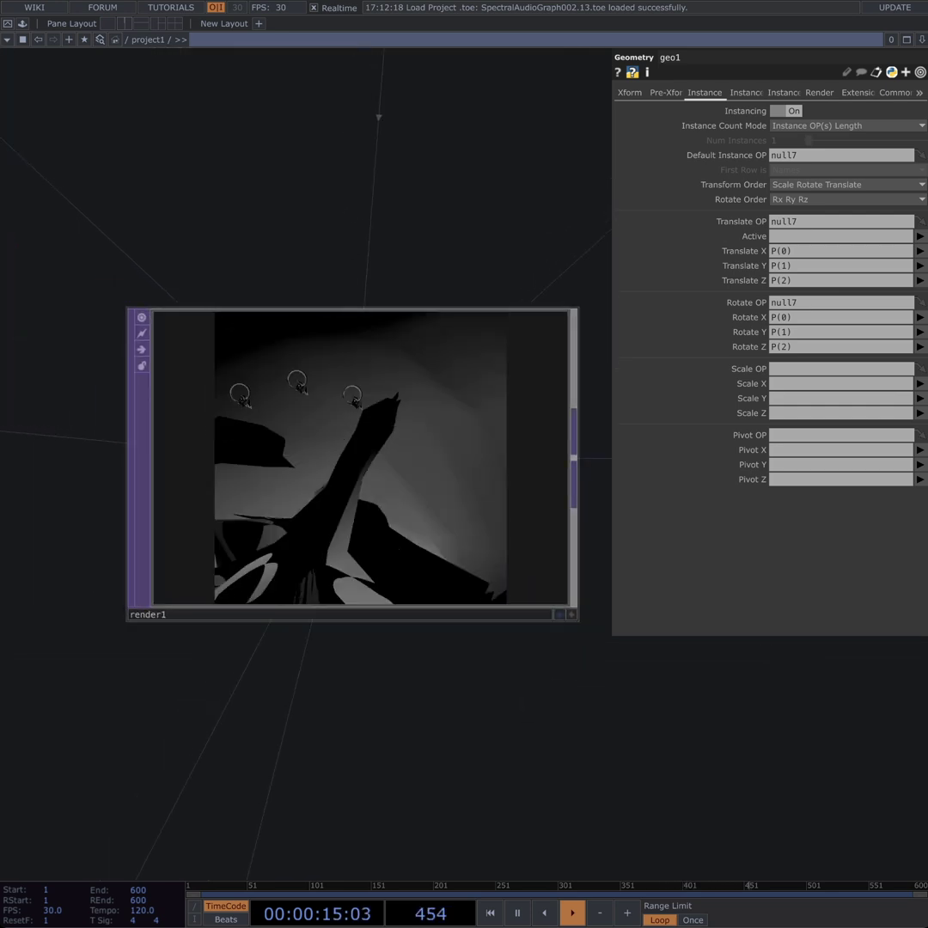
Step: Examine render1's enlarged preview, follow its output to null6, and show null6's parameters
scroll(644, 773, up, 3)
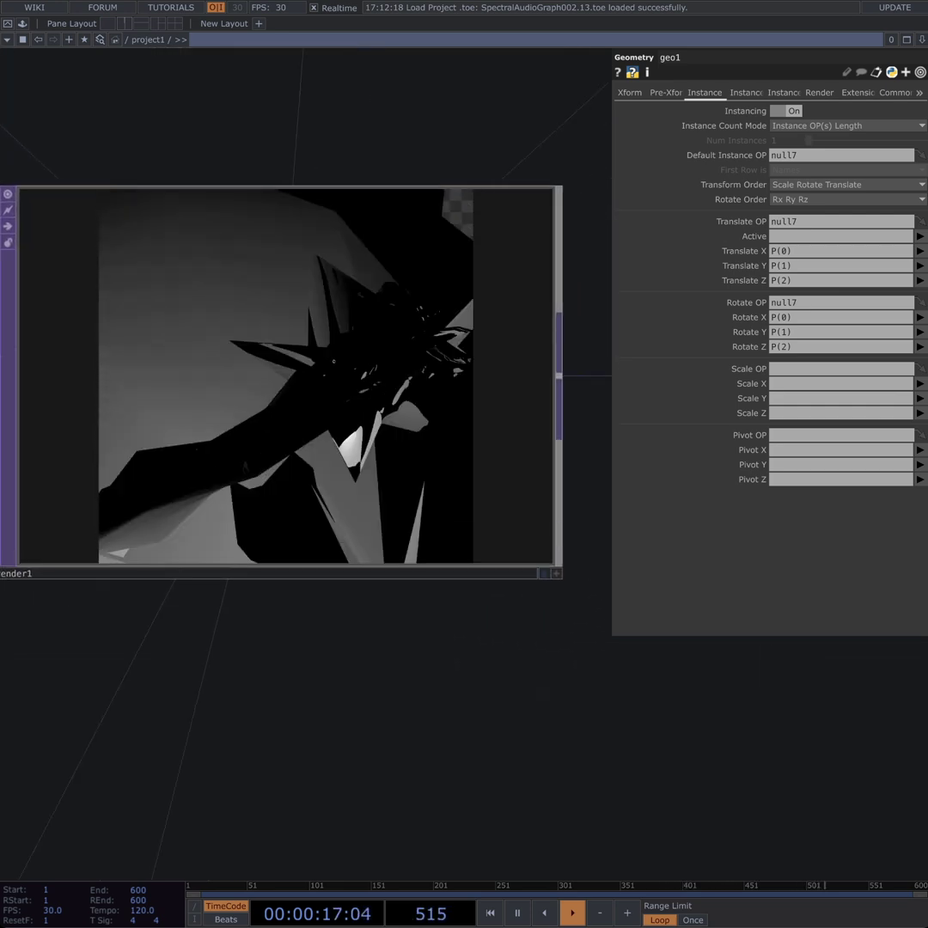
scroll(539, 714, down, 3)
drag(538, 714, 50, 635)
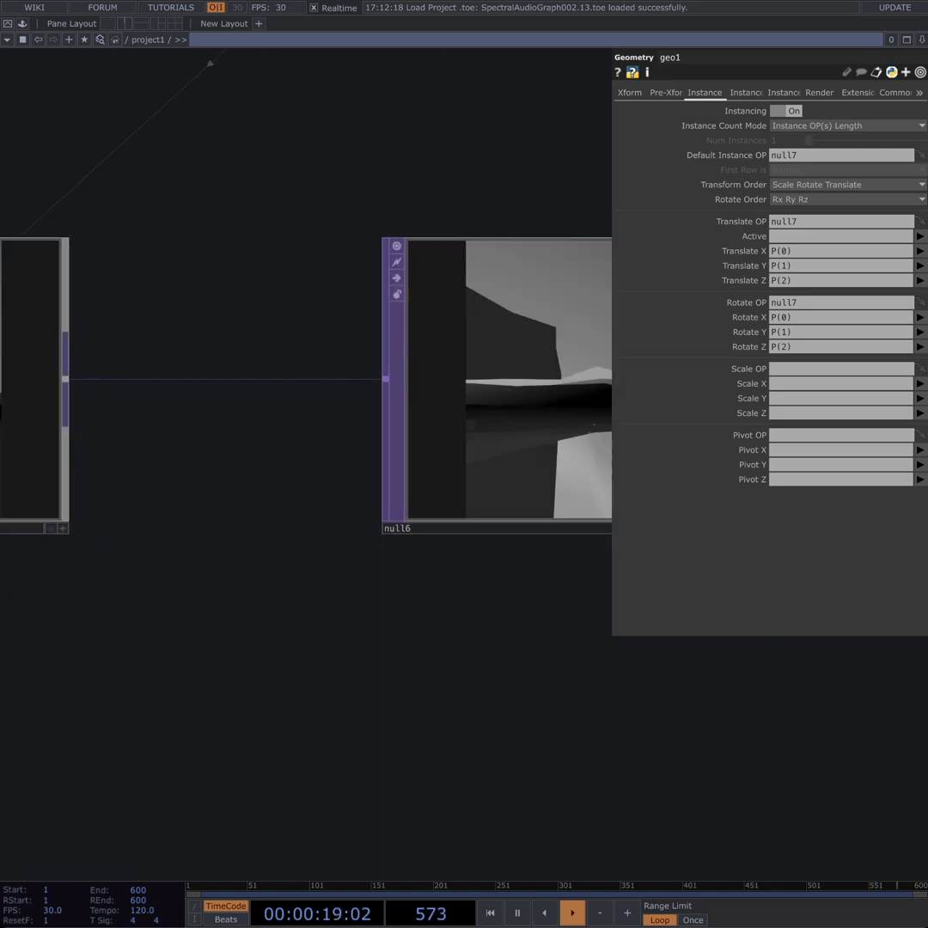
click(508, 481)
scroll(508, 763, down, 4)
drag(508, 764, 422, 761)
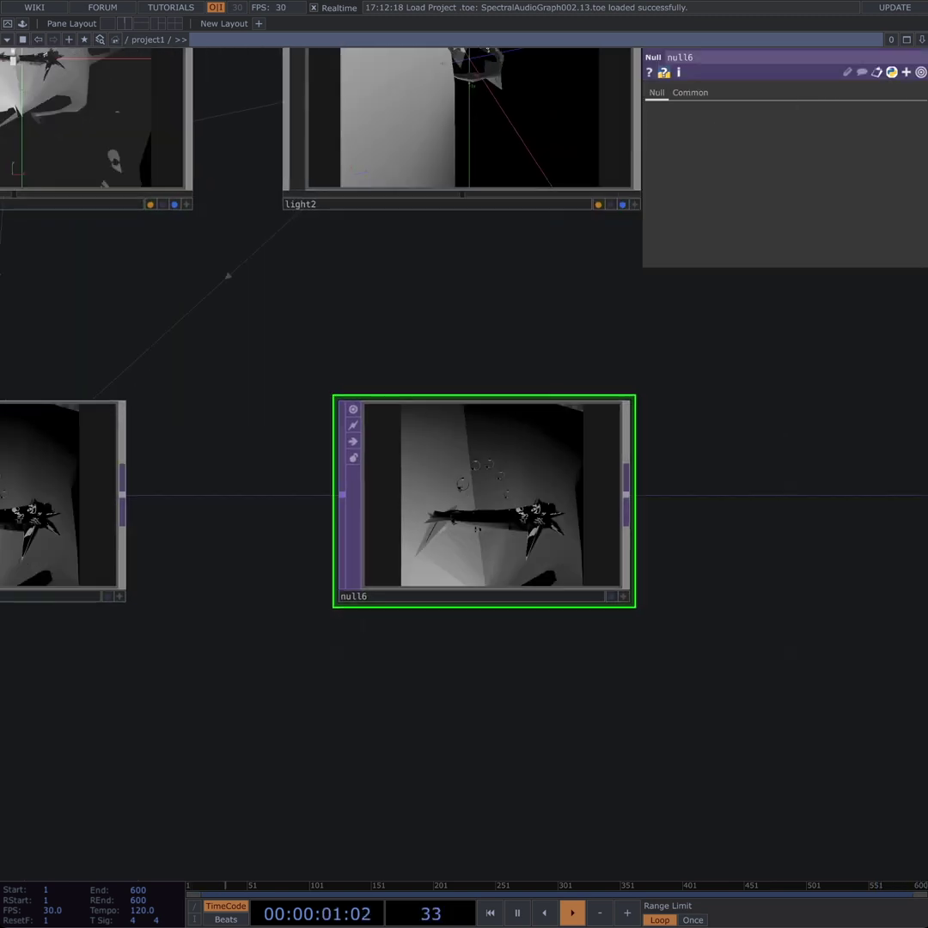
Step: Review light2's light, transform and shadow settings
drag(555, 701, 768, 734)
scroll(430, 700, down, 10)
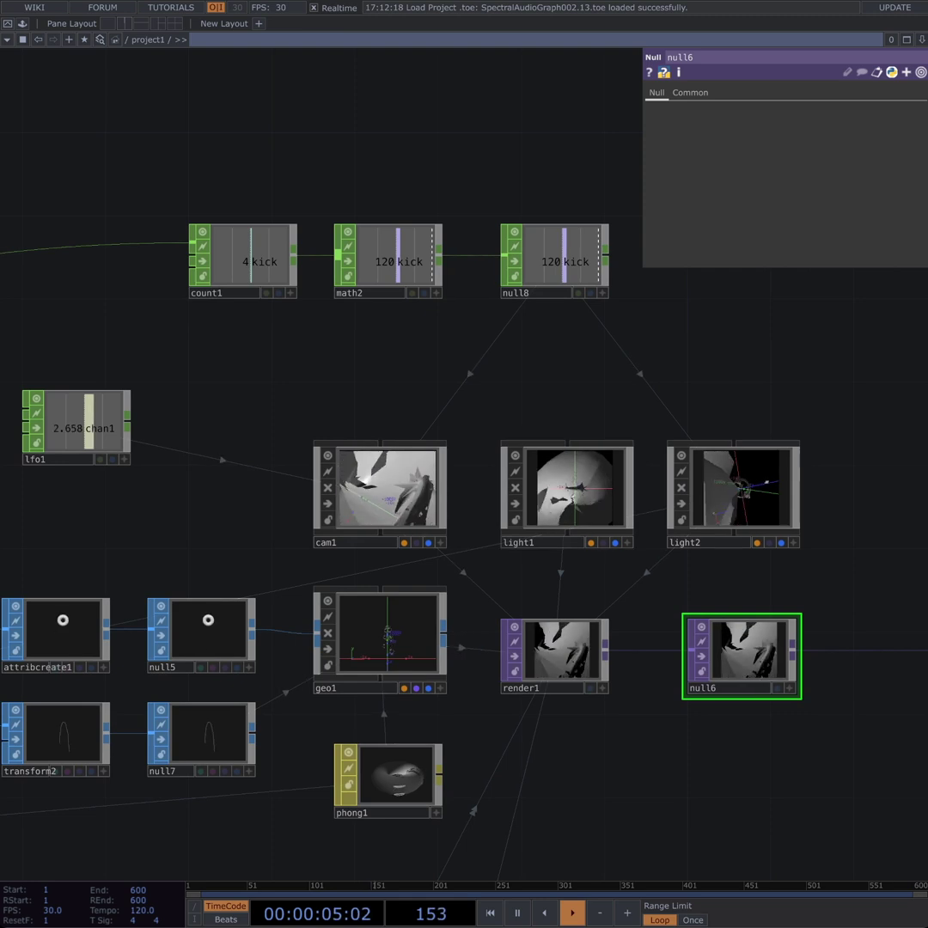
click(732, 487)
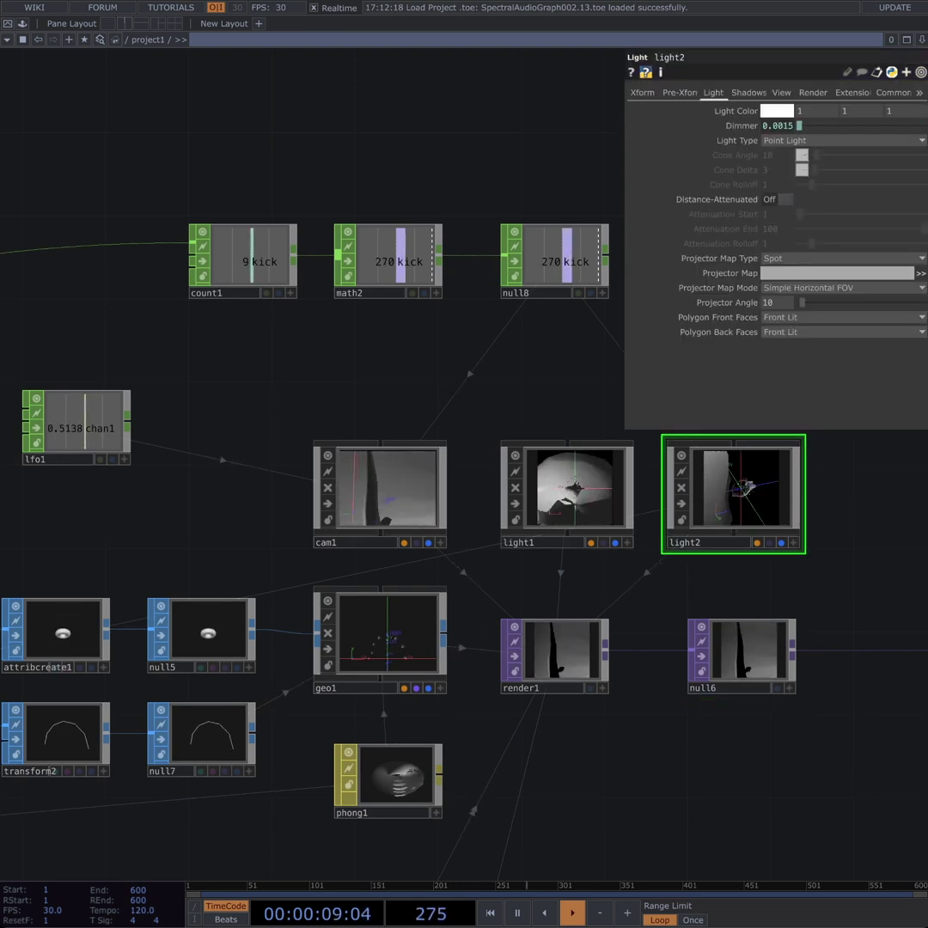
drag(653, 756, 404, 737)
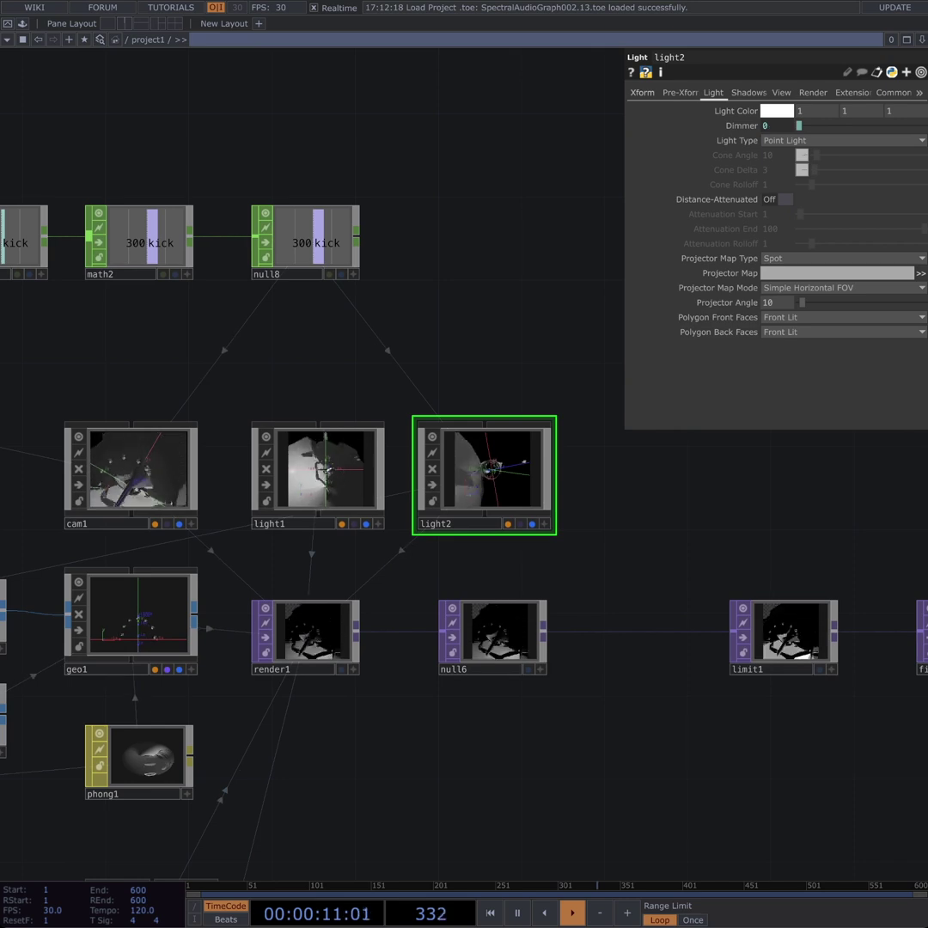
click(643, 92)
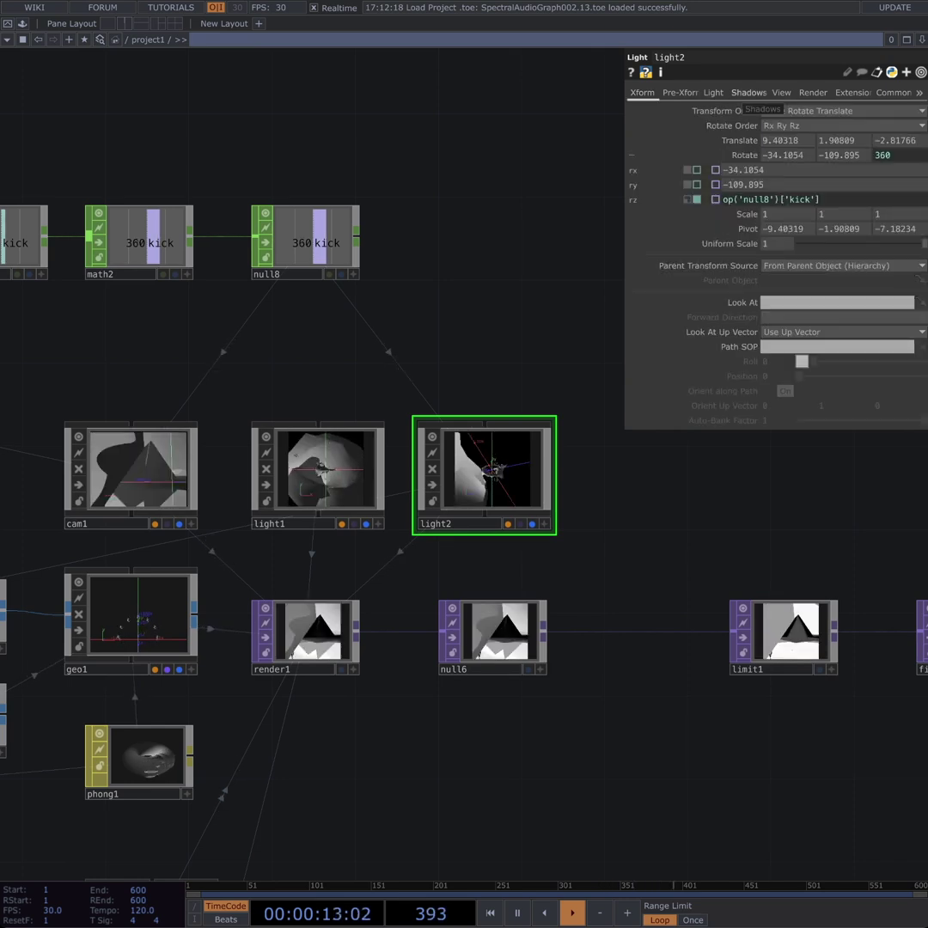
click(748, 92)
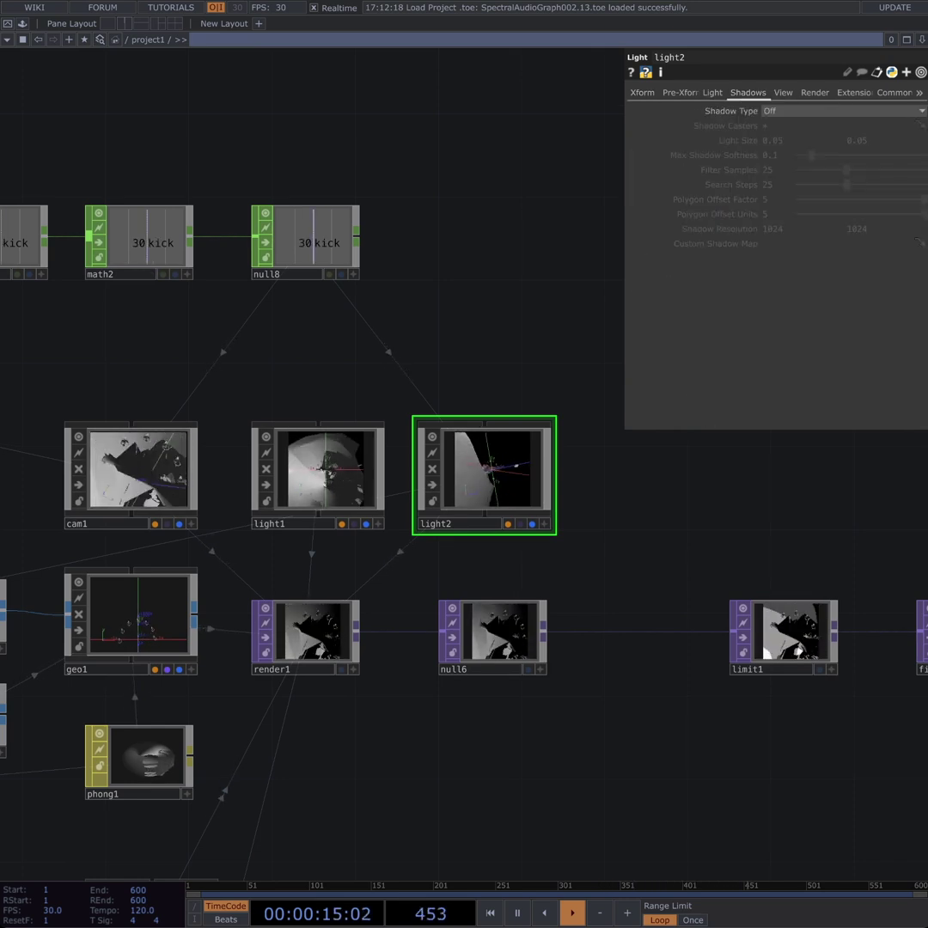
Step: Return along the render chain to null6 and examine its rendered image up close
drag(668, 532, 648, 408)
drag(648, 533, 553, 510)
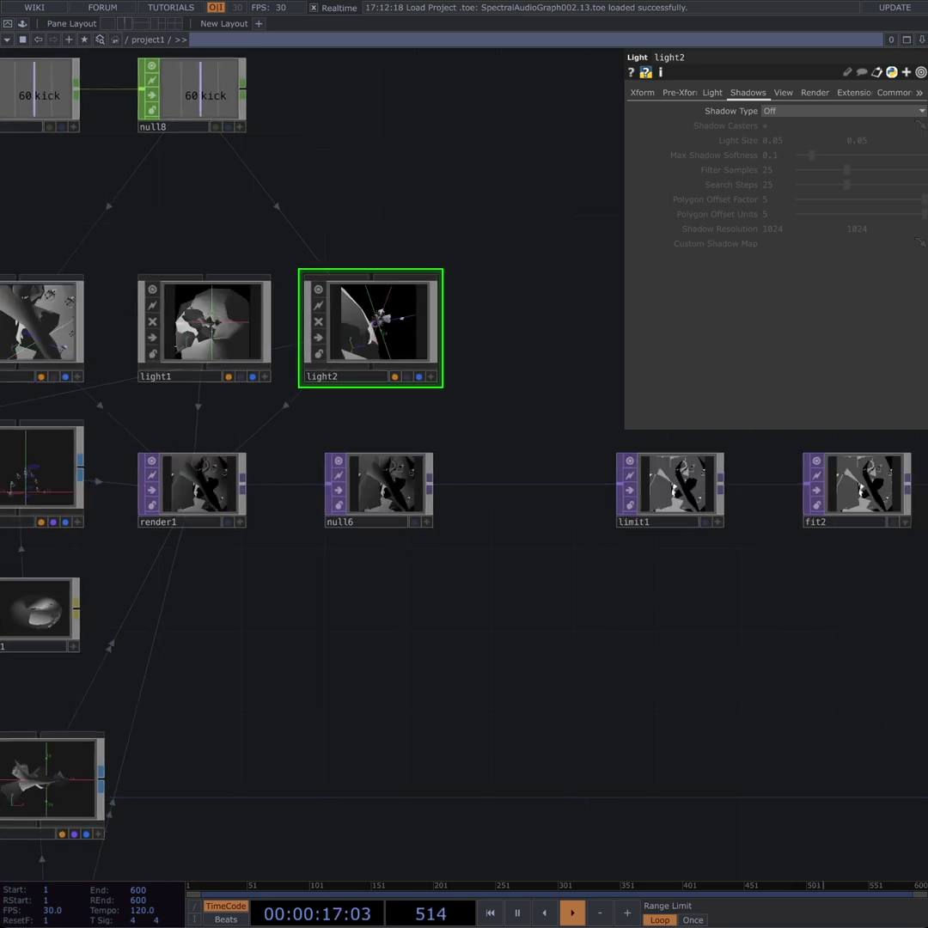
drag(513, 451, 442, 476)
scroll(481, 440, up, 2)
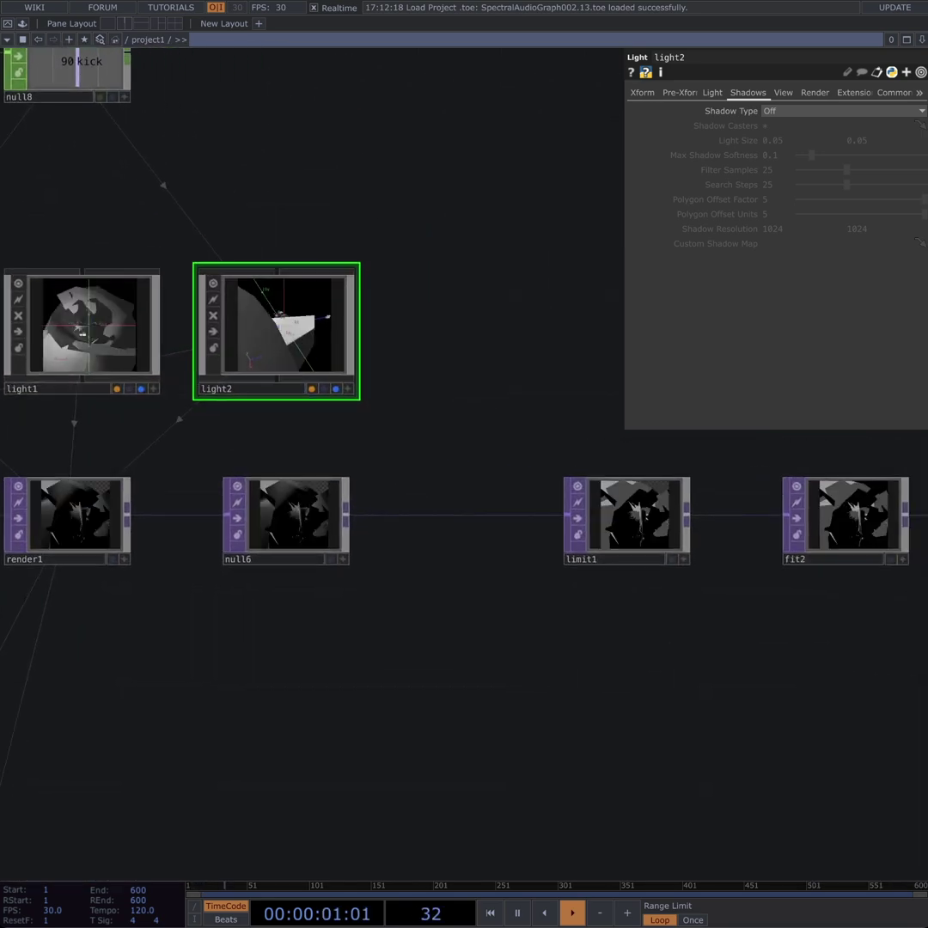
click(276, 531)
scroll(277, 531, up, 5)
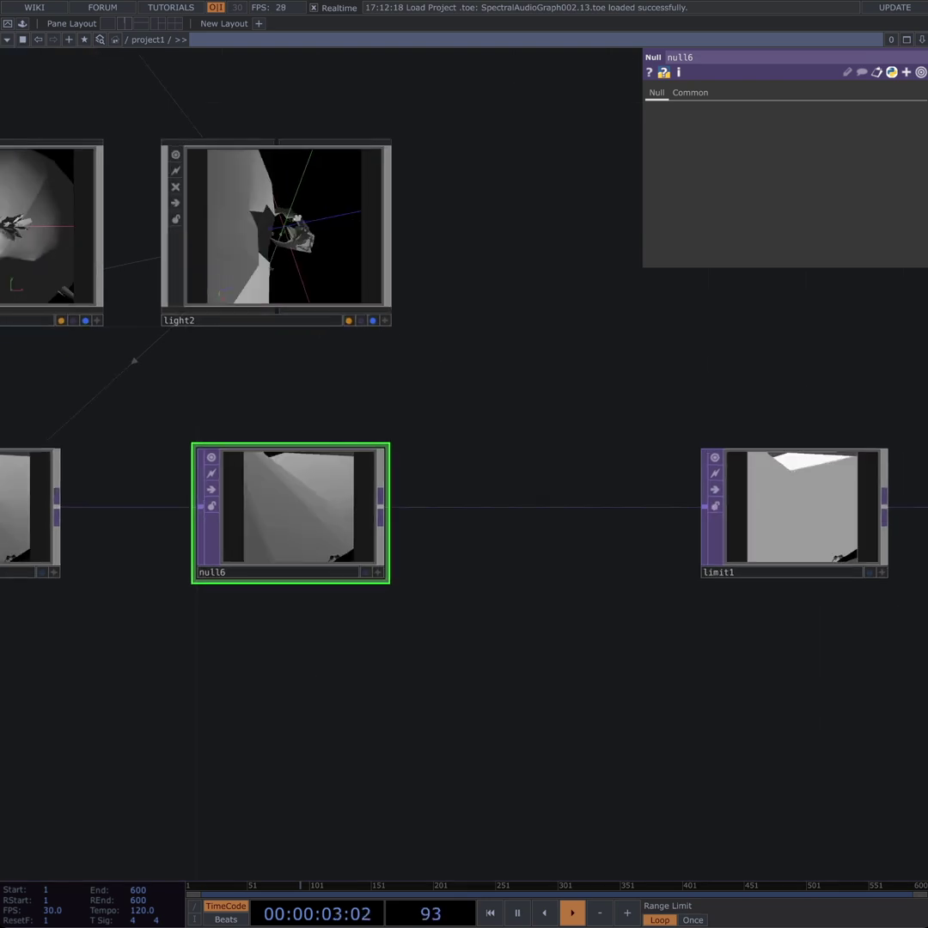
scroll(283, 527, up, 20)
scroll(283, 526, down, 5)
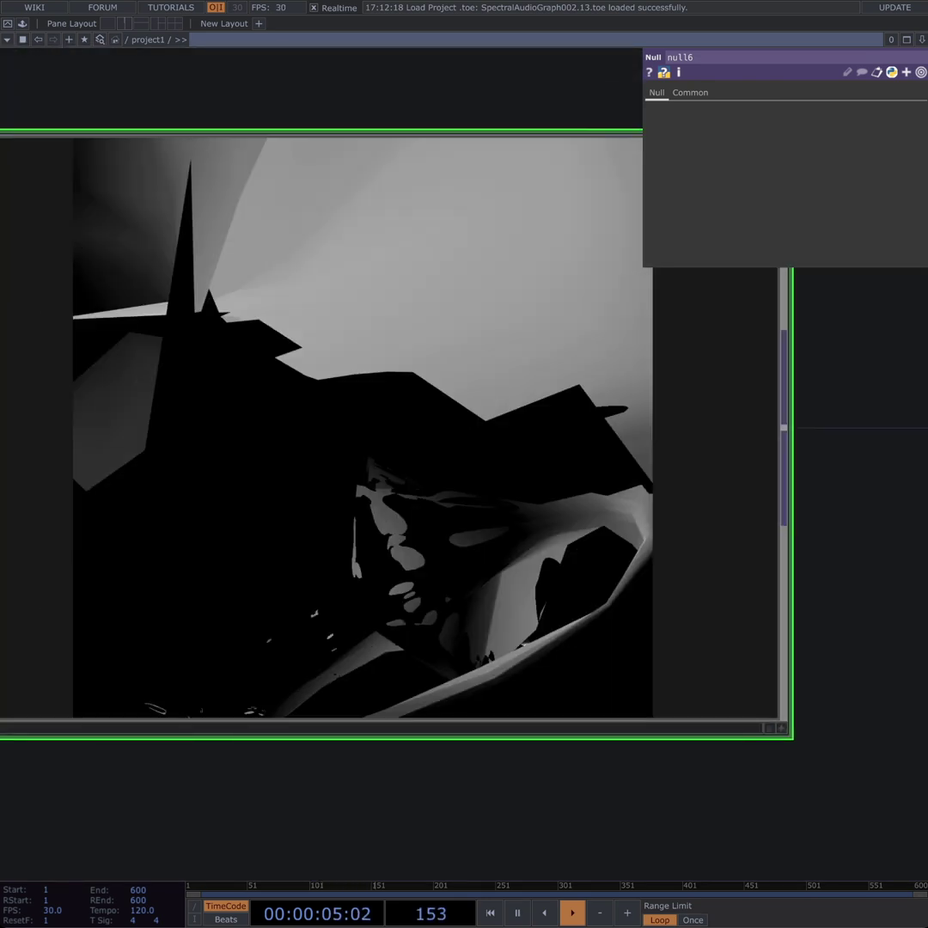
scroll(366, 554, down, 2)
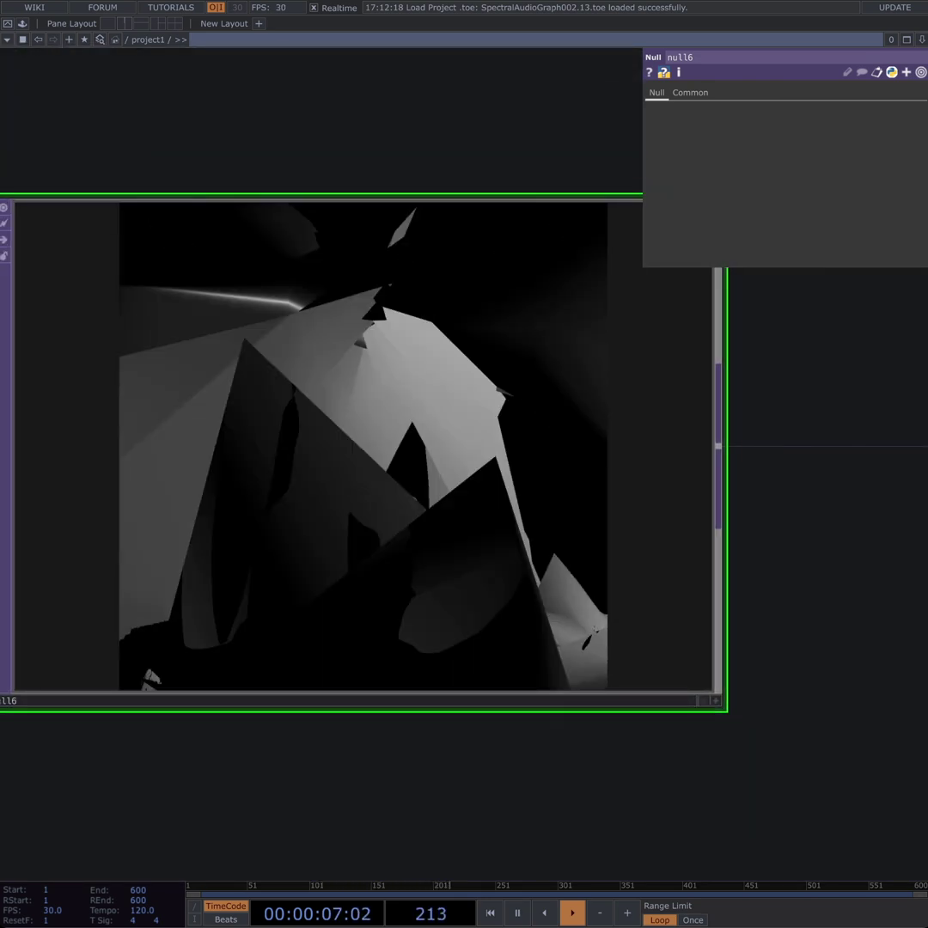
Step: Follow null6's output to limit1 and show limit1's parameters
drag(782, 550, 547, 510)
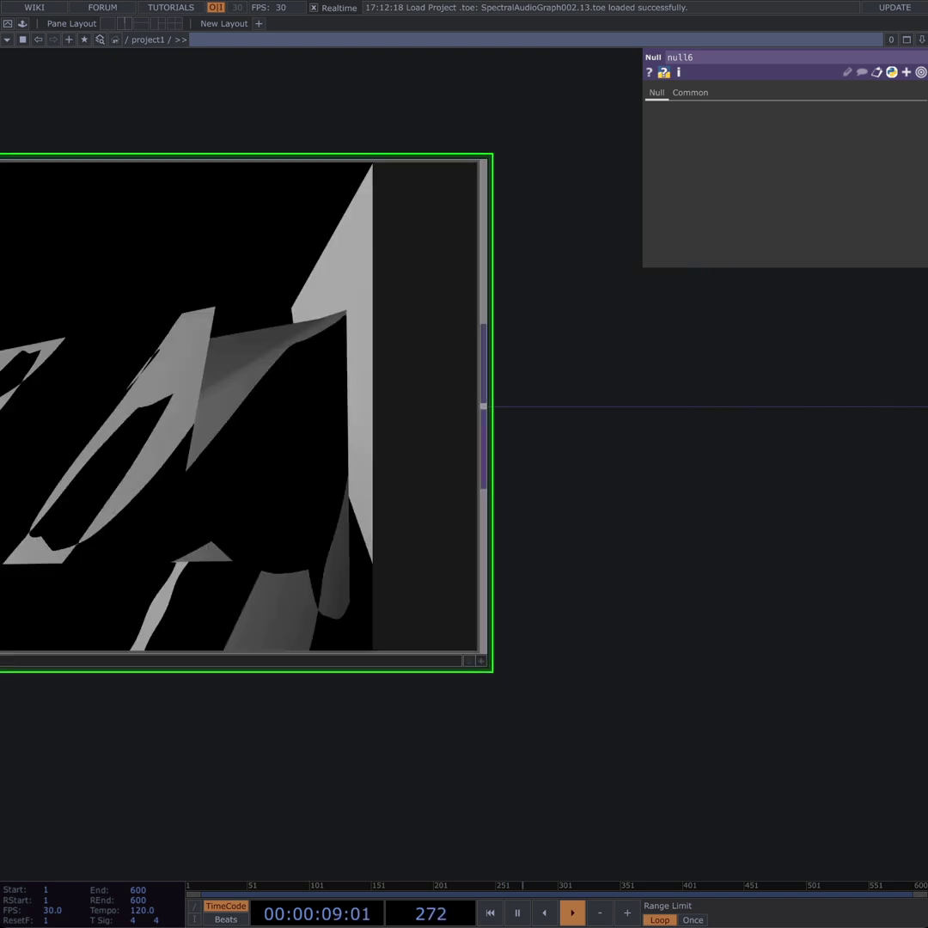
drag(717, 570, 601, 559)
scroll(601, 559, down, 2)
scroll(631, 574, down, 6)
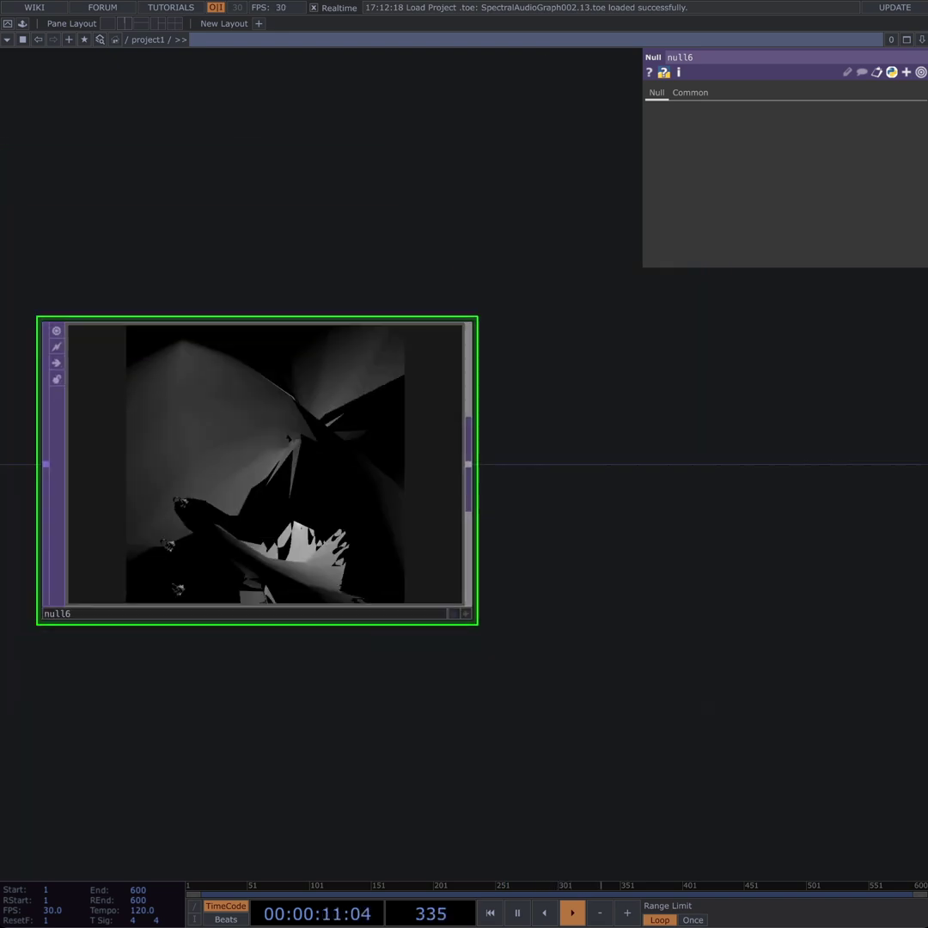
scroll(636, 586, down, 8)
drag(635, 584, 446, 592)
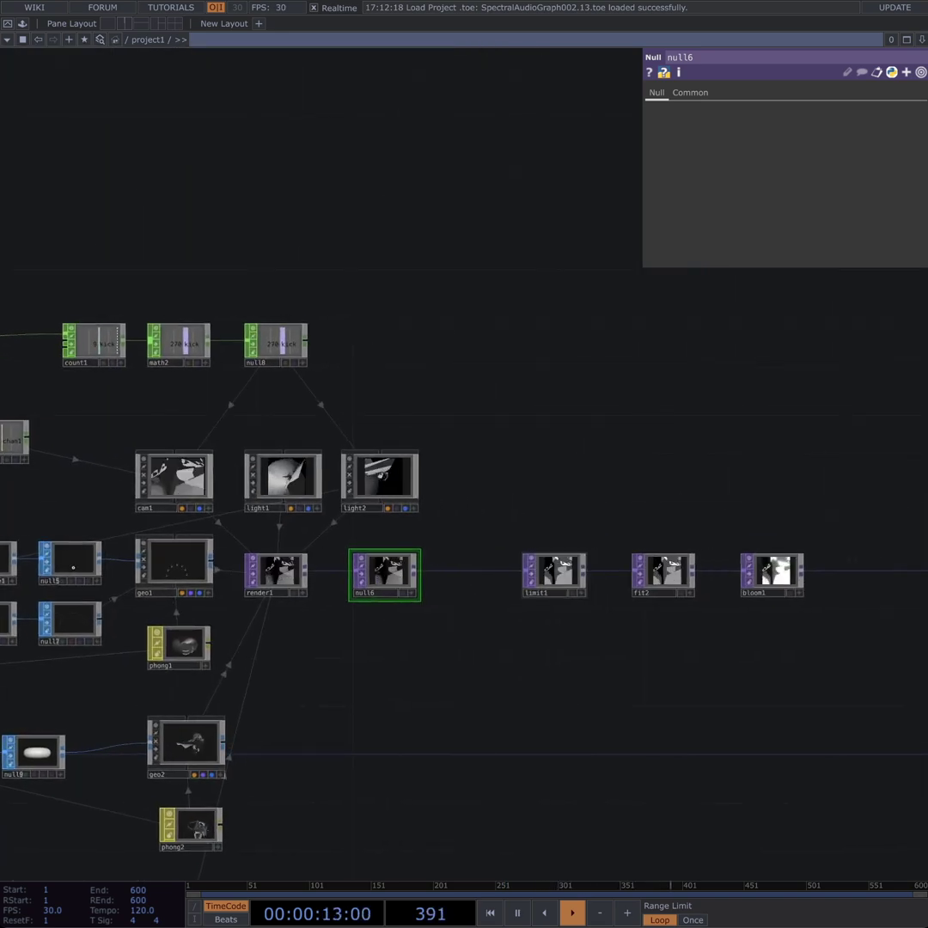
scroll(528, 593, up, 7)
drag(529, 593, 403, 595)
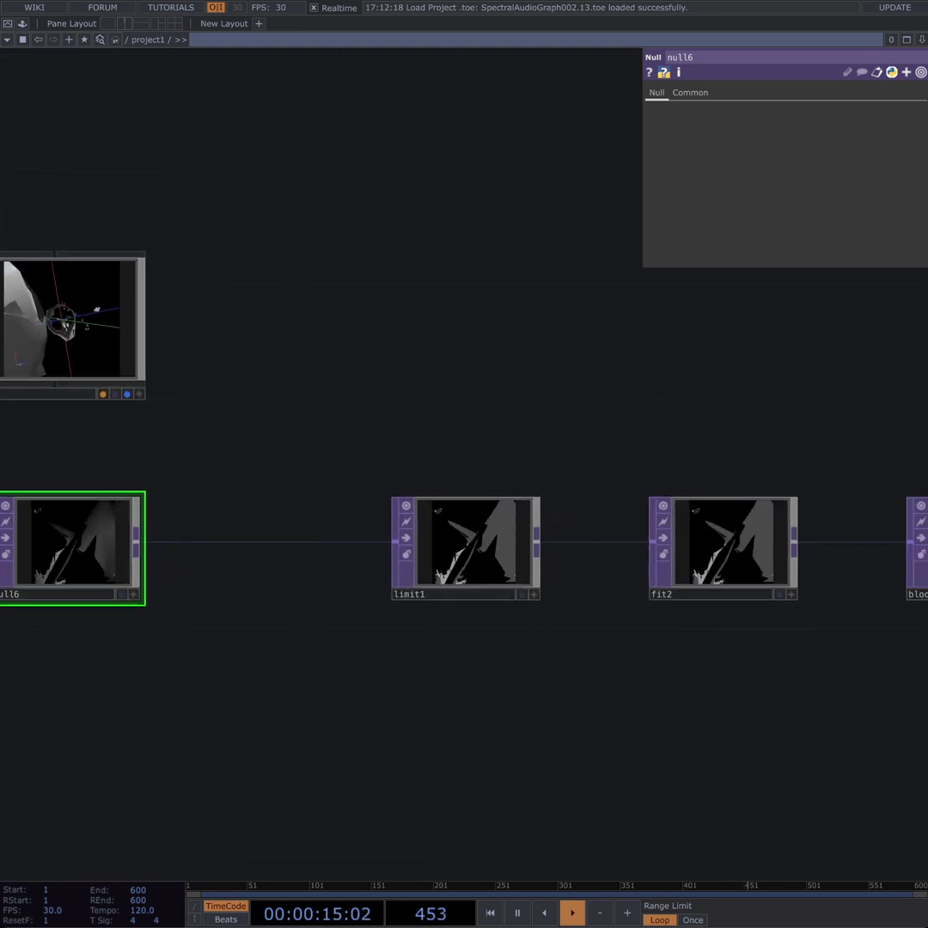
scroll(494, 653, up, 2)
click(459, 524)
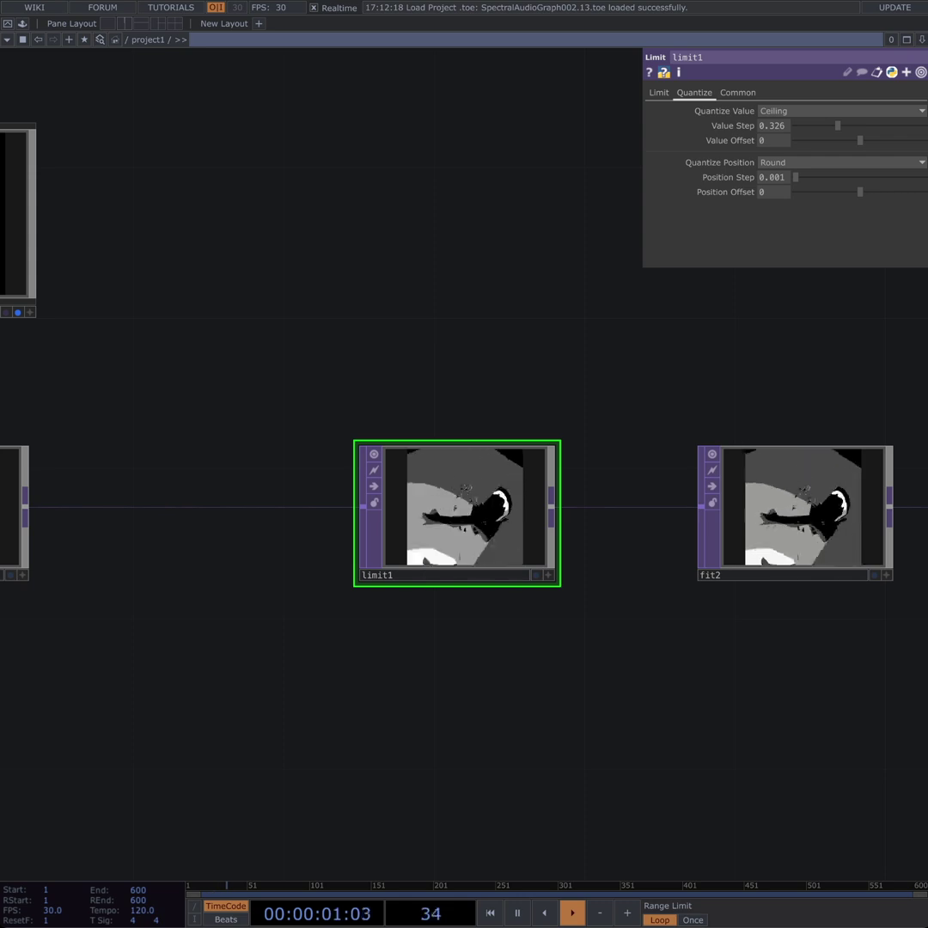
Step: Review limit1's Limit settings and return to its Quantize settings beside the limit1 and fit2 previews
scroll(420, 597, up, 2)
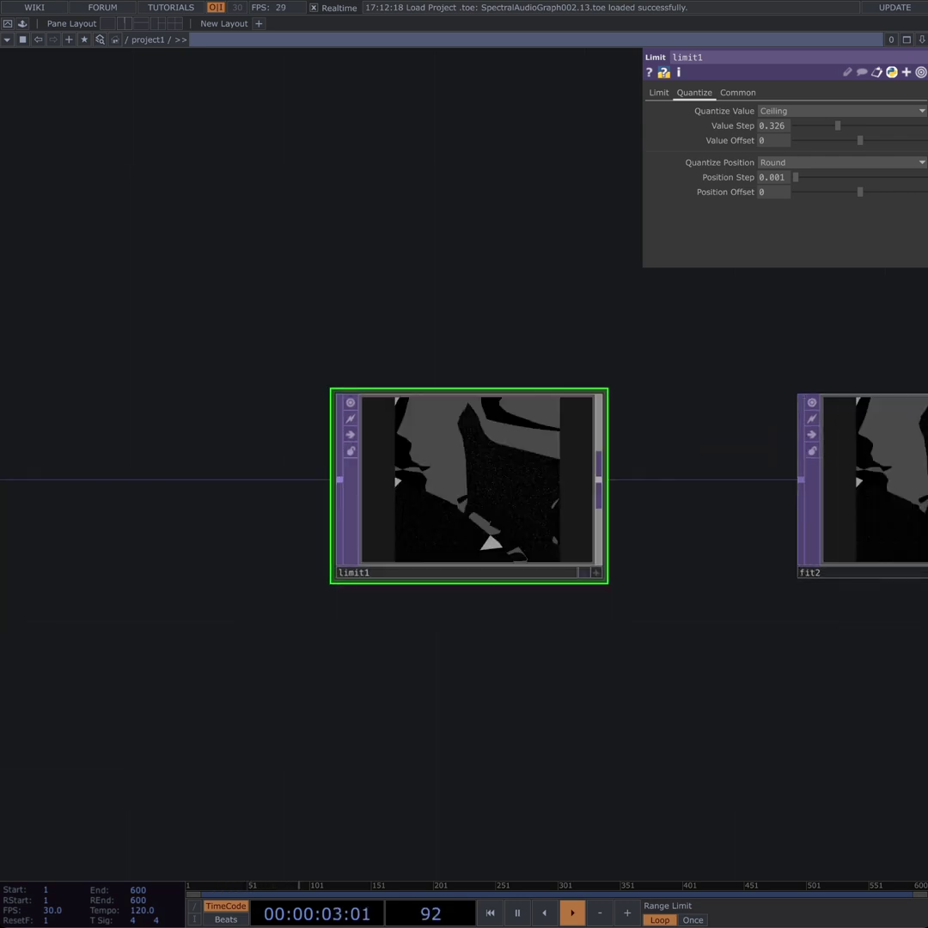
drag(572, 644, 420, 646)
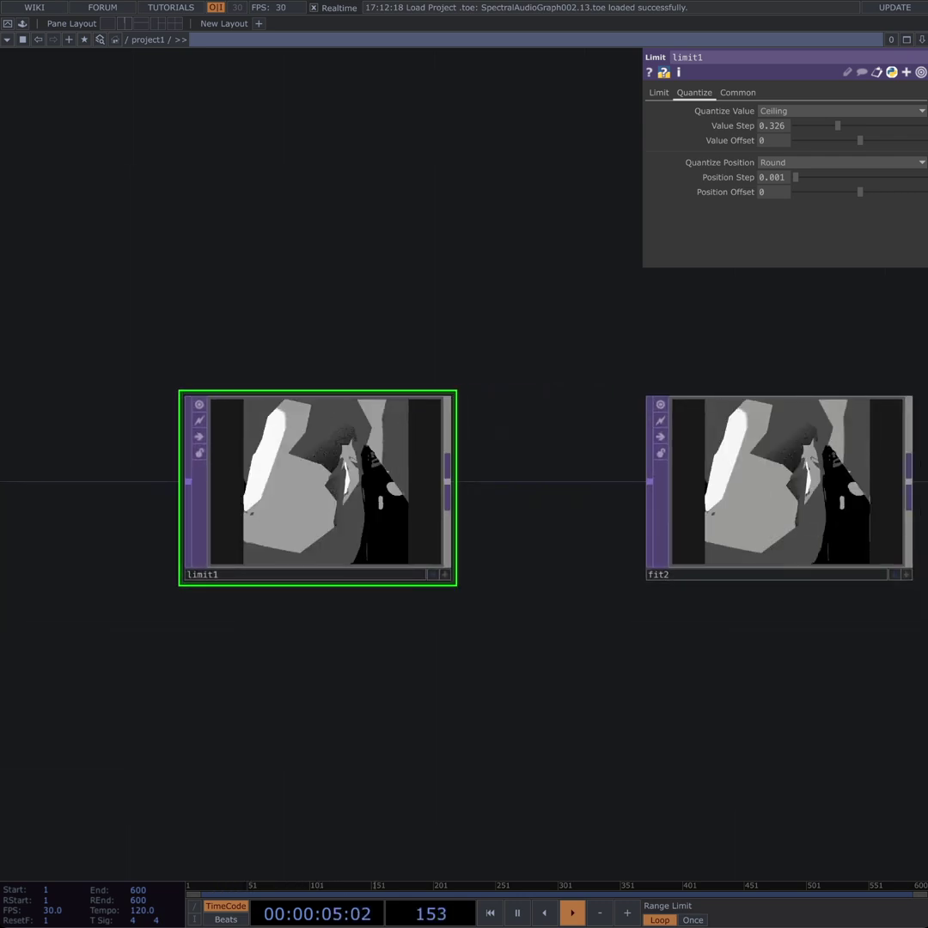
click(659, 93)
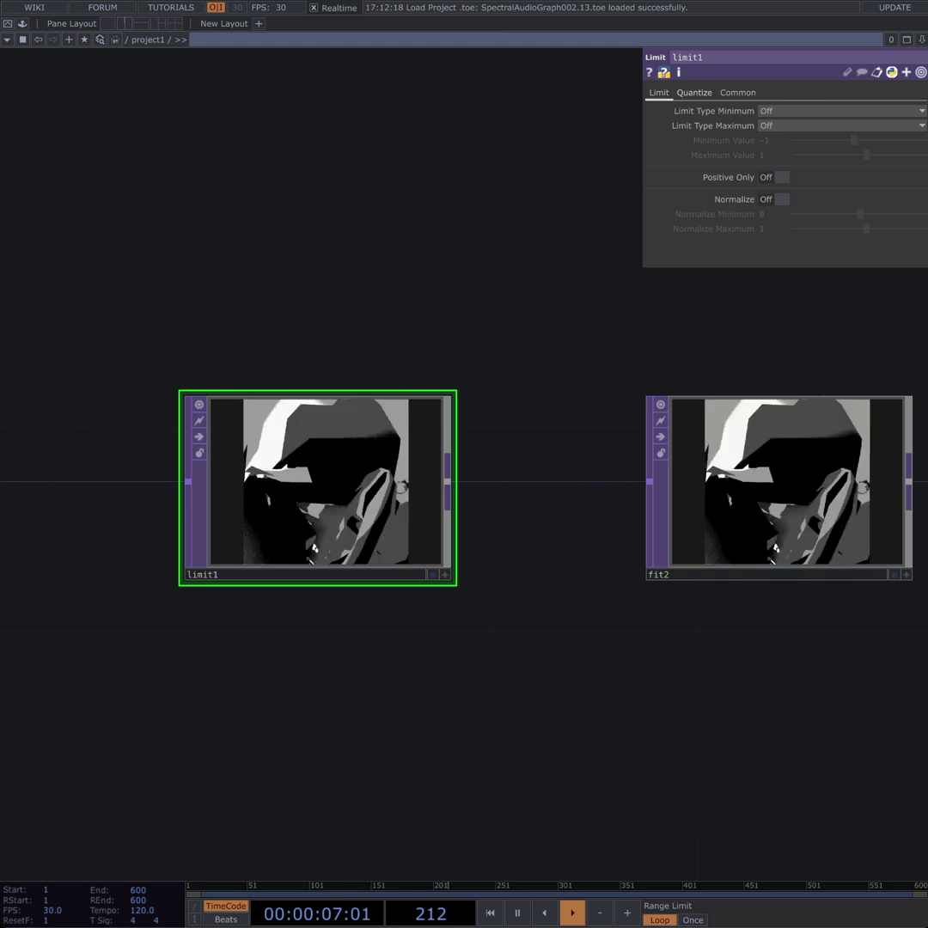
click(694, 93)
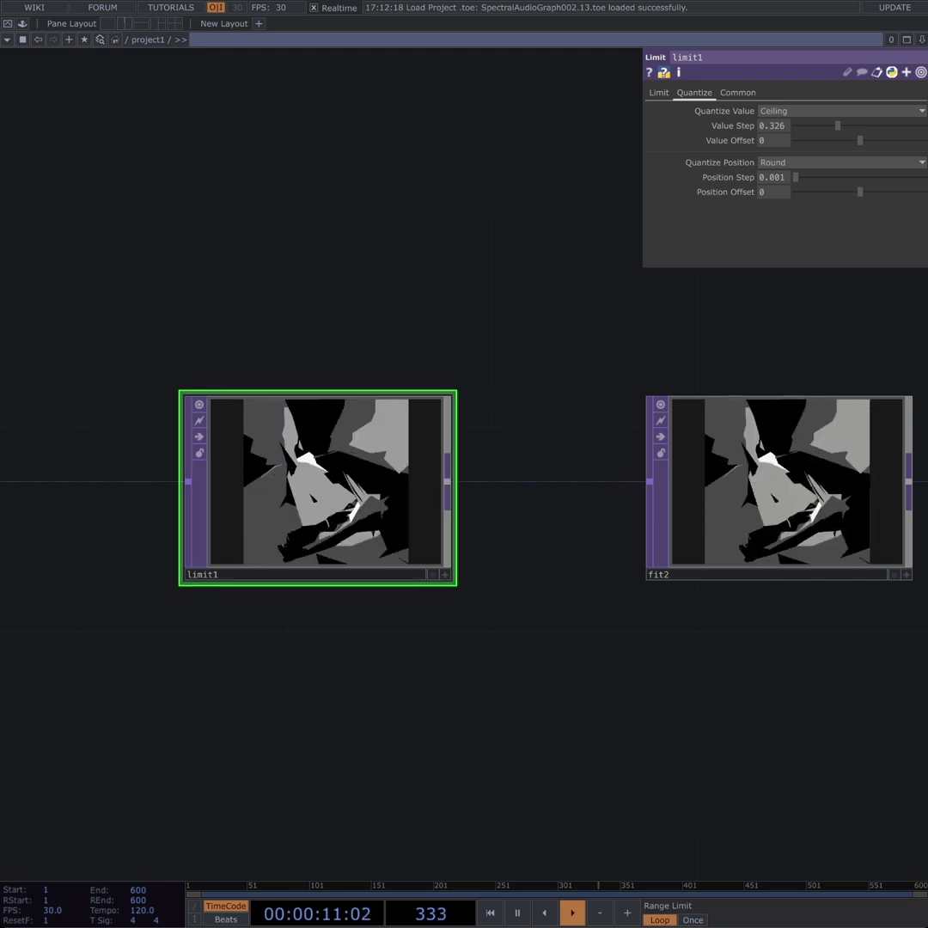
Step: Enlarge limit1's preview to inspect the quantized tones of the render
scroll(311, 556, up, 5)
drag(311, 640, 430, 655)
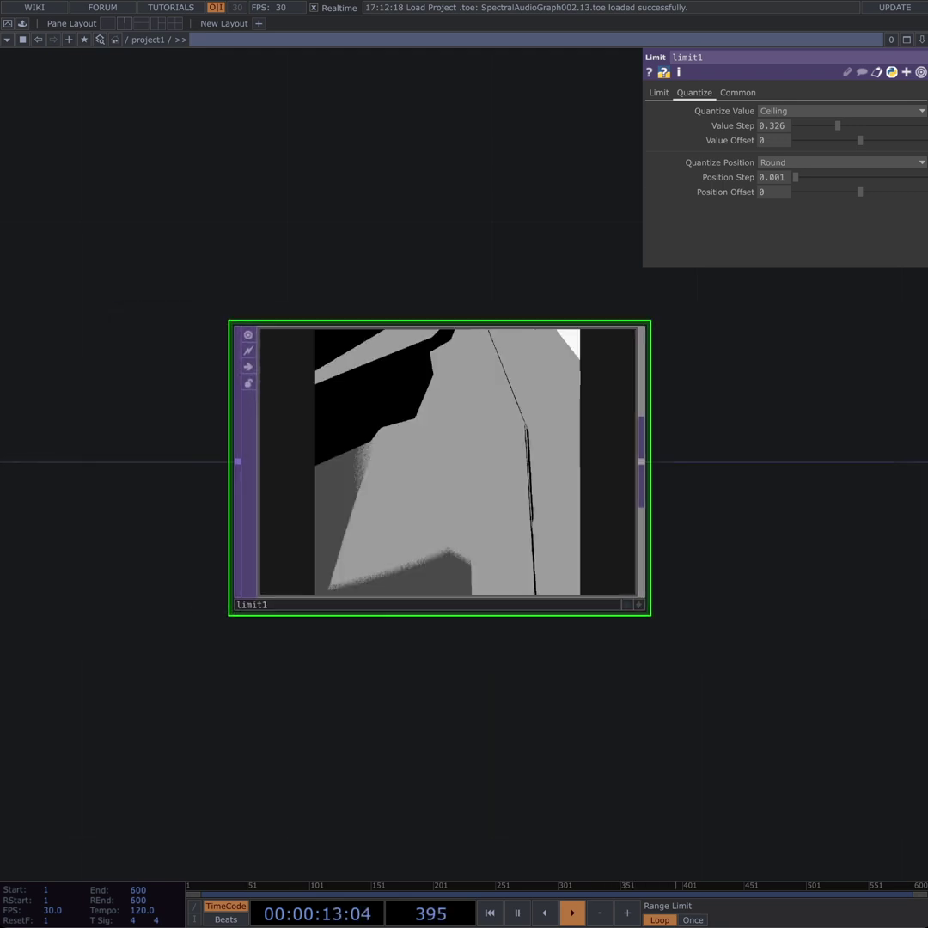
scroll(496, 759, up, 2)
drag(486, 756, 456, 806)
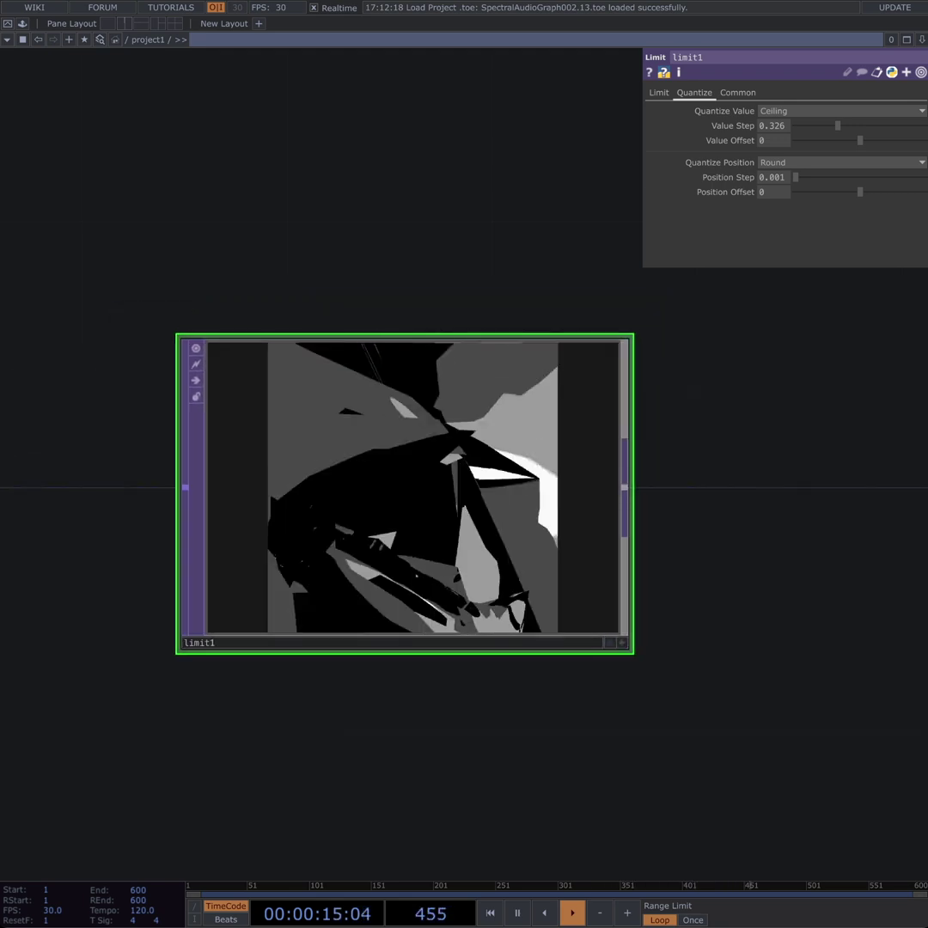
scroll(312, 471, up, 1)
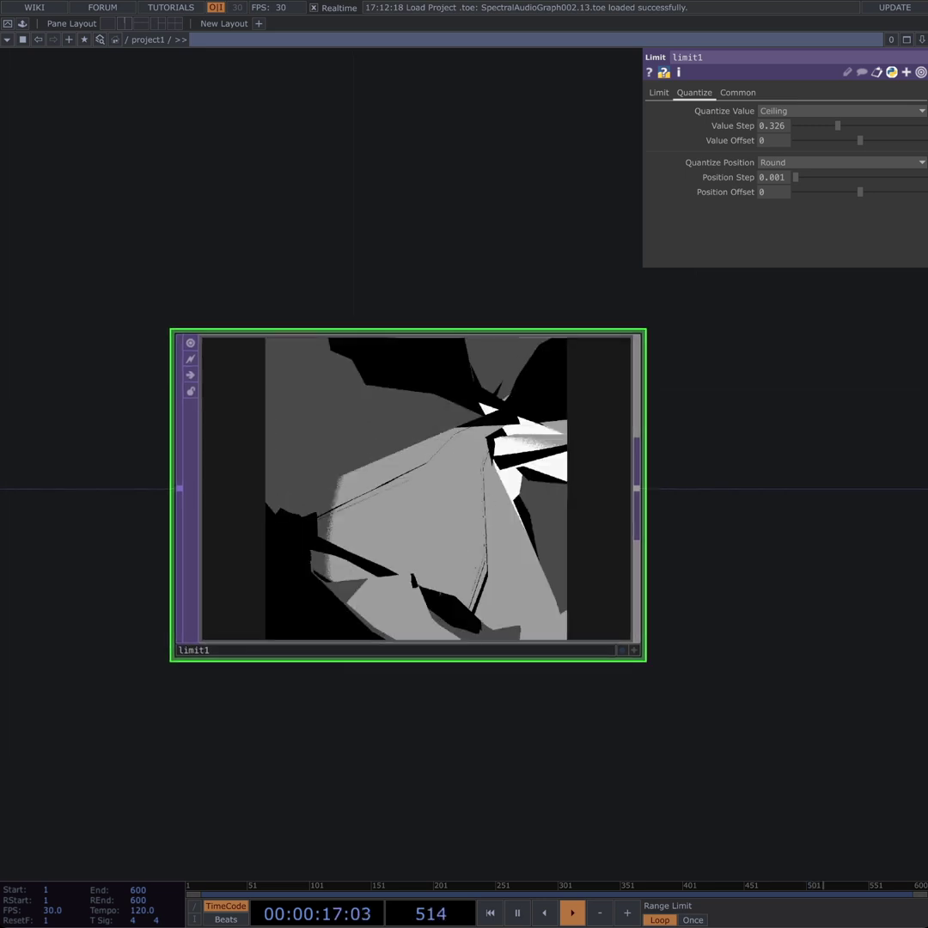
Step: Compare null6's smooth shading with limit1's quantized image by viewing null6 and returning to limit1
drag(112, 730, 741, 722)
drag(214, 722, 693, 736)
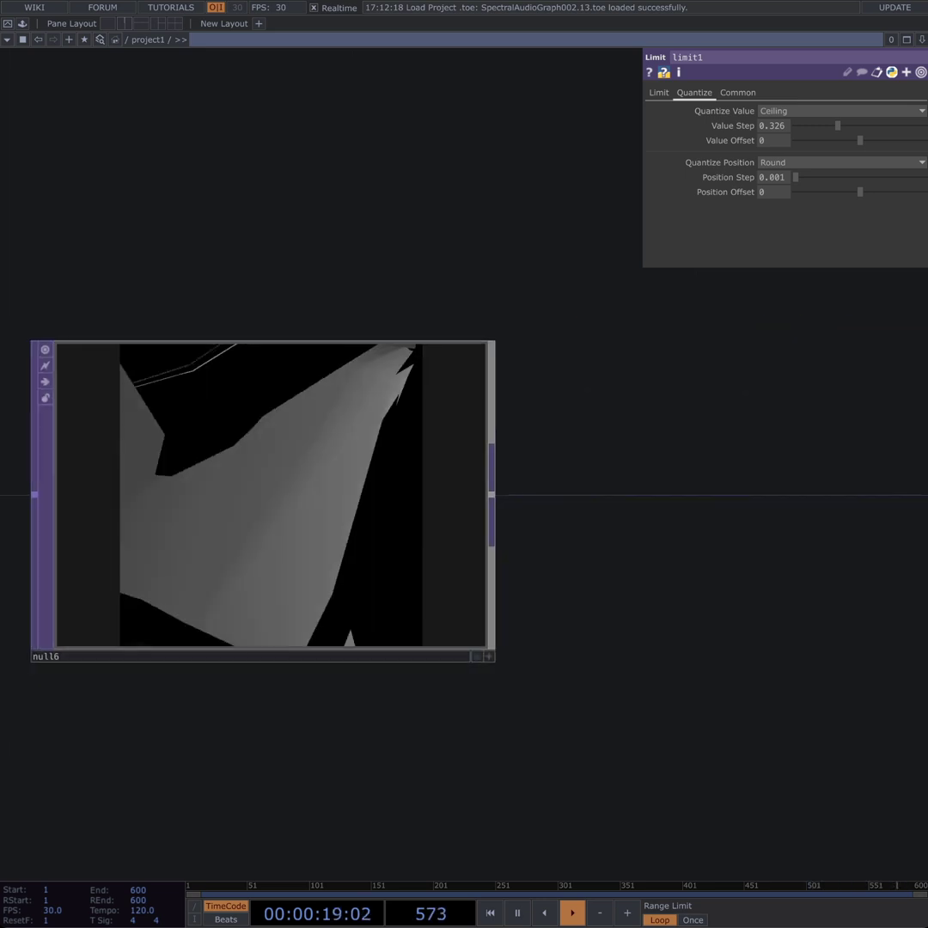
drag(388, 730, 620, 736)
scroll(620, 572, up, 3)
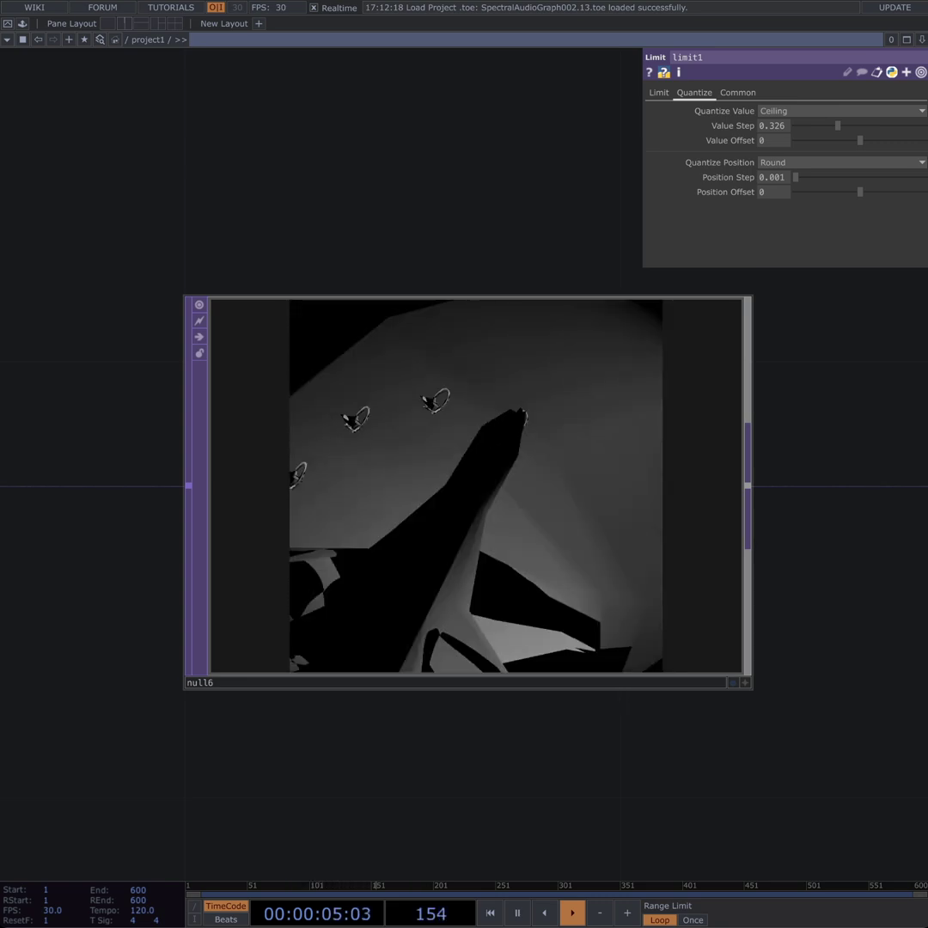
drag(842, 773, 77, 716)
drag(730, 756, 267, 756)
drag(602, 747, 331, 786)
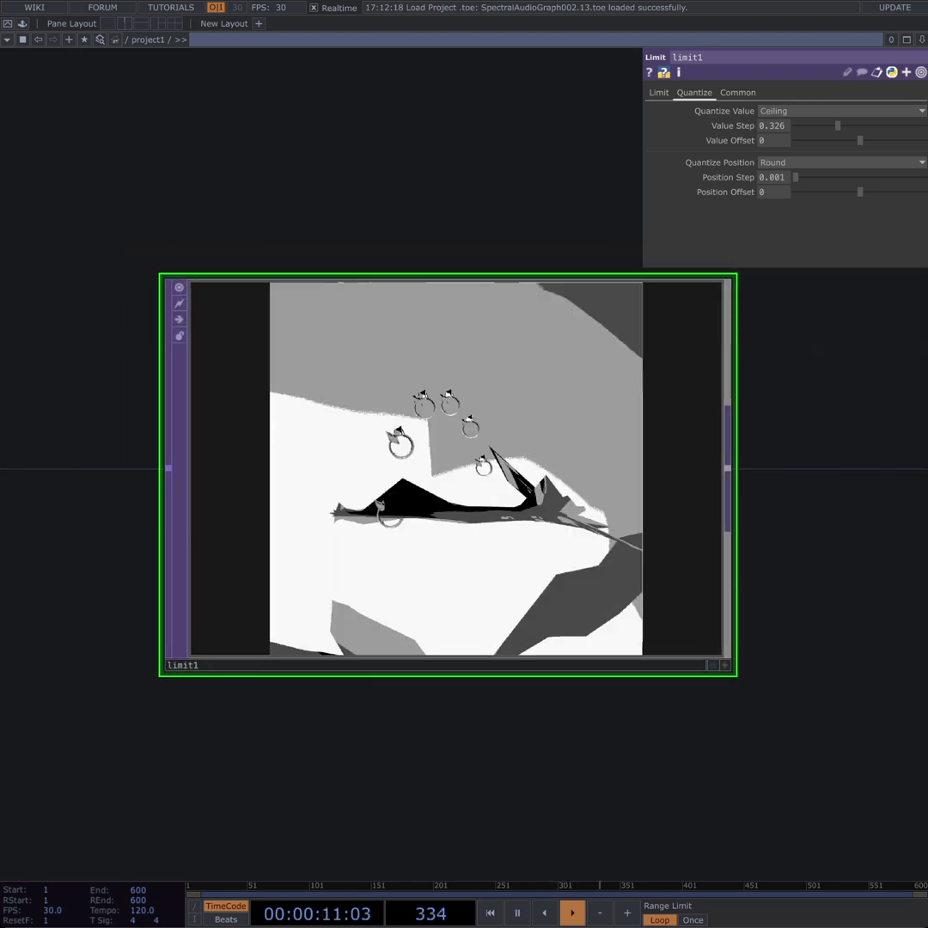
Step: Examine limit1's quantized shapes and grainy tone edges at closer range
scroll(490, 773, up, 2)
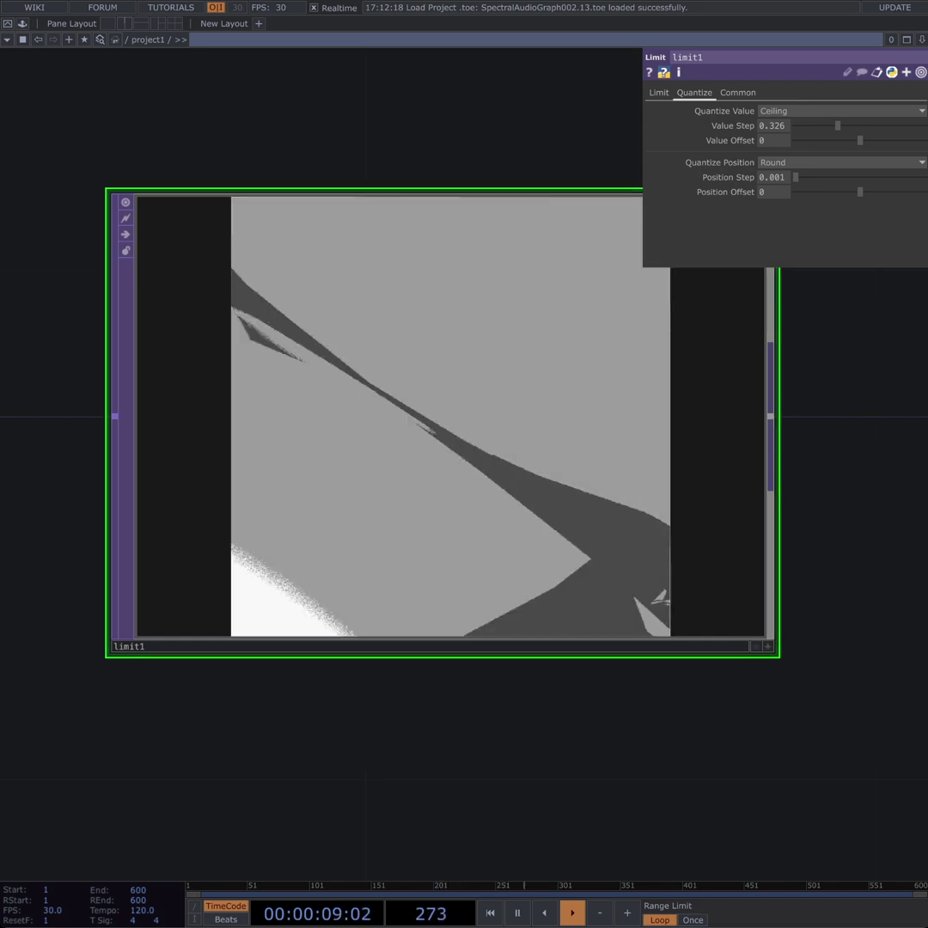
drag(430, 730, 418, 784)
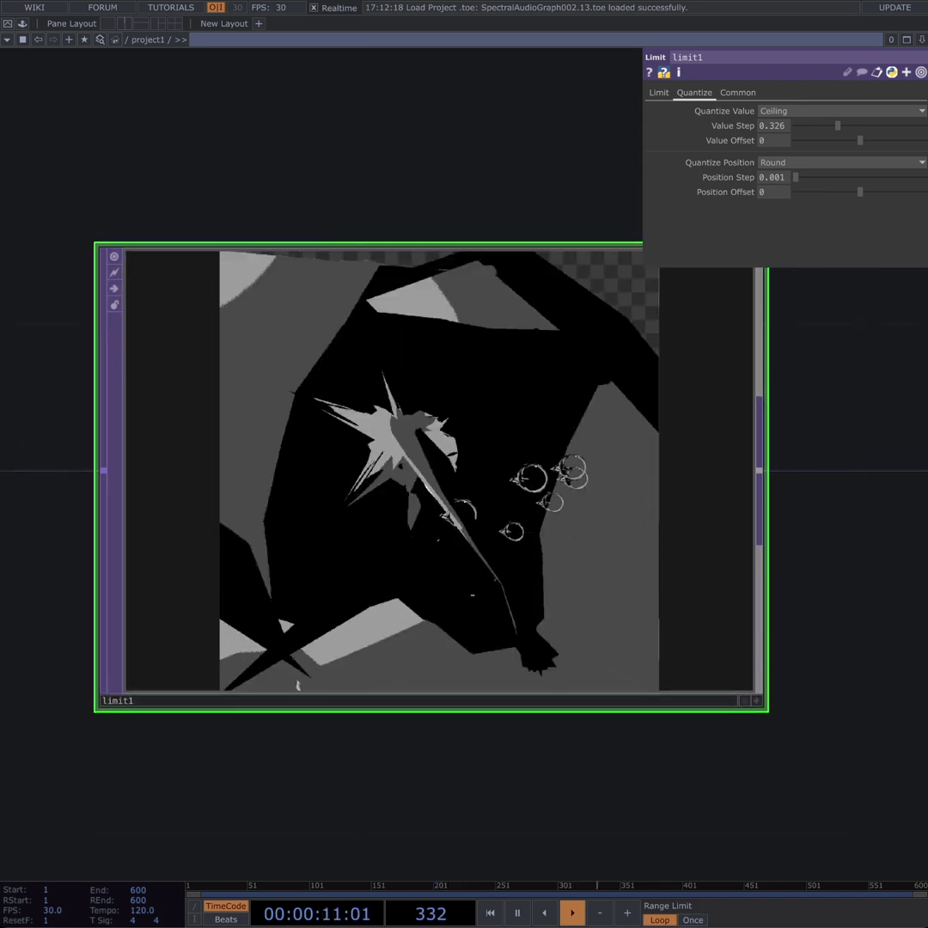
scroll(310, 438, up, 2)
scroll(314, 434, up, 2)
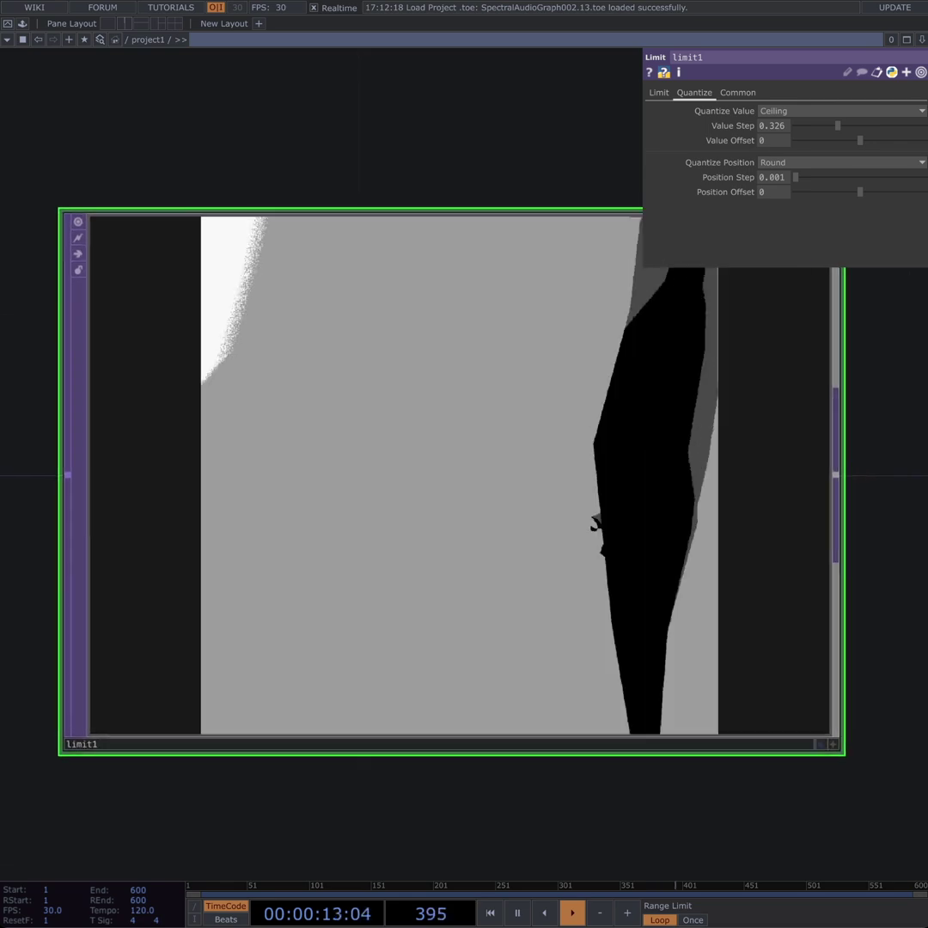
drag(361, 778, 337, 851)
drag(392, 804, 372, 763)
scroll(513, 419, down, 4)
scroll(520, 421, down, 1)
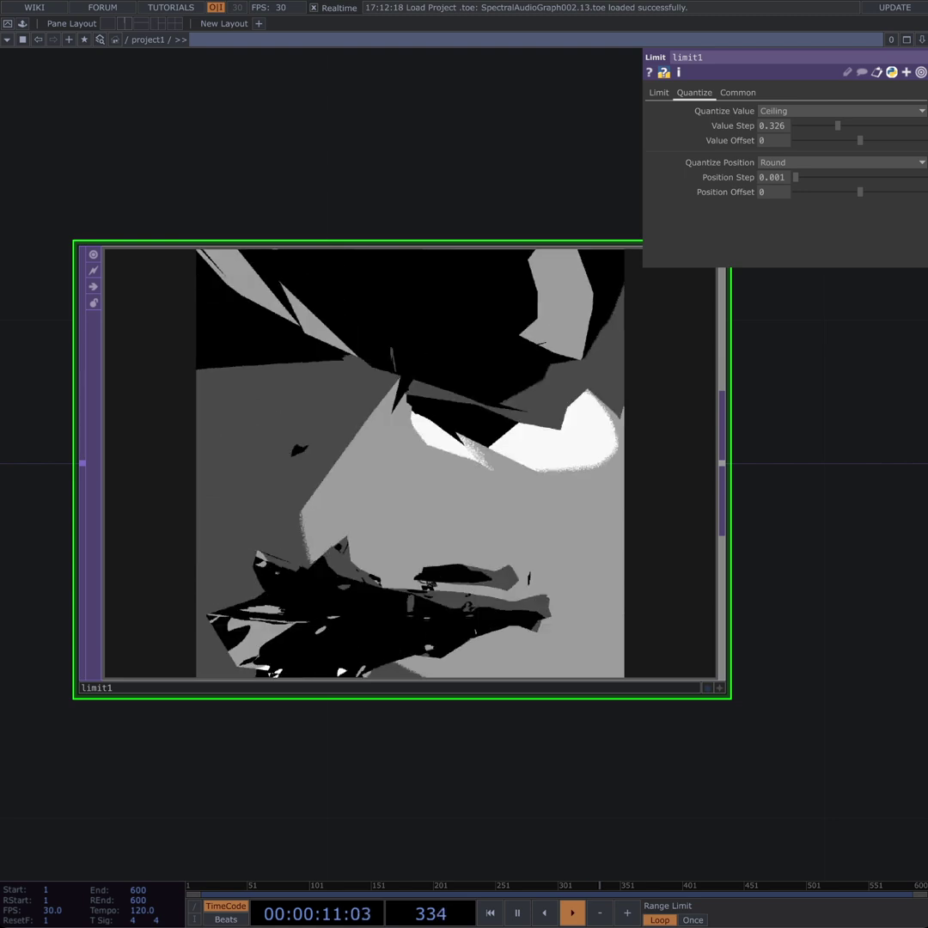
drag(403, 774, 354, 765)
Step: Follow limit1's output to fit2 and show fit2's Common settings, including its resolution and pixel format
drag(799, 773, 124, 733)
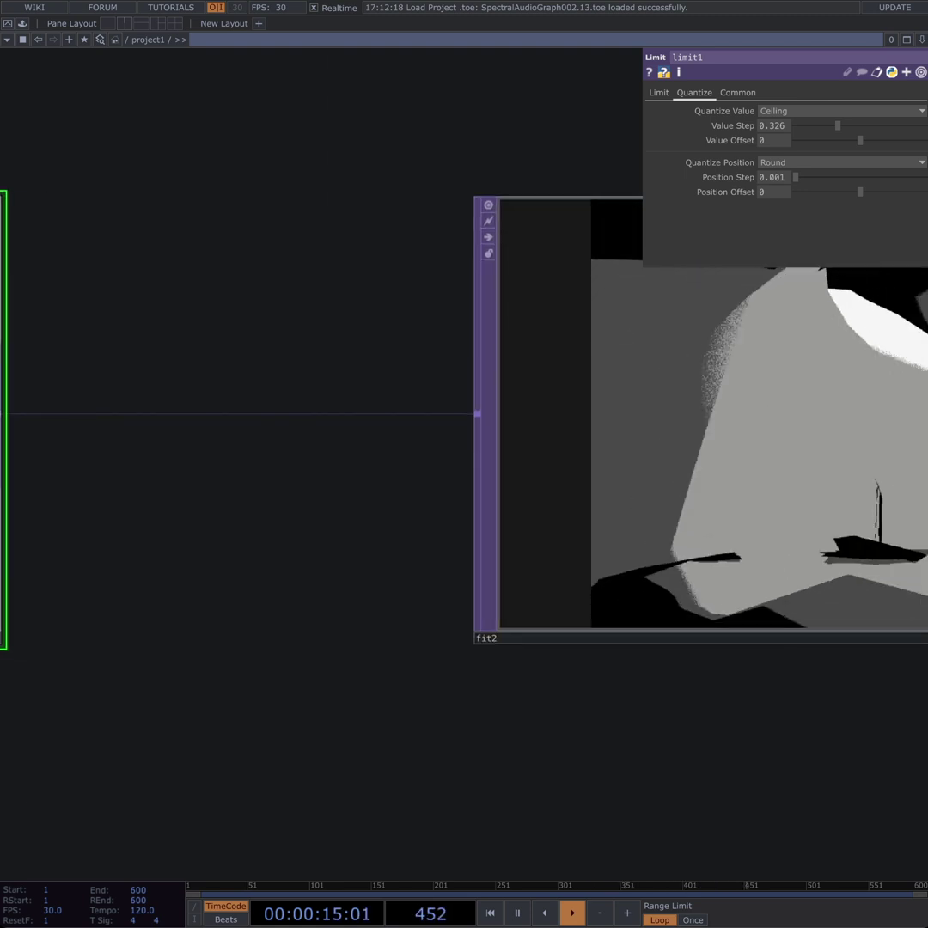
drag(601, 756, 226, 773)
scroll(387, 413, down, 1)
scroll(387, 356, down, 1)
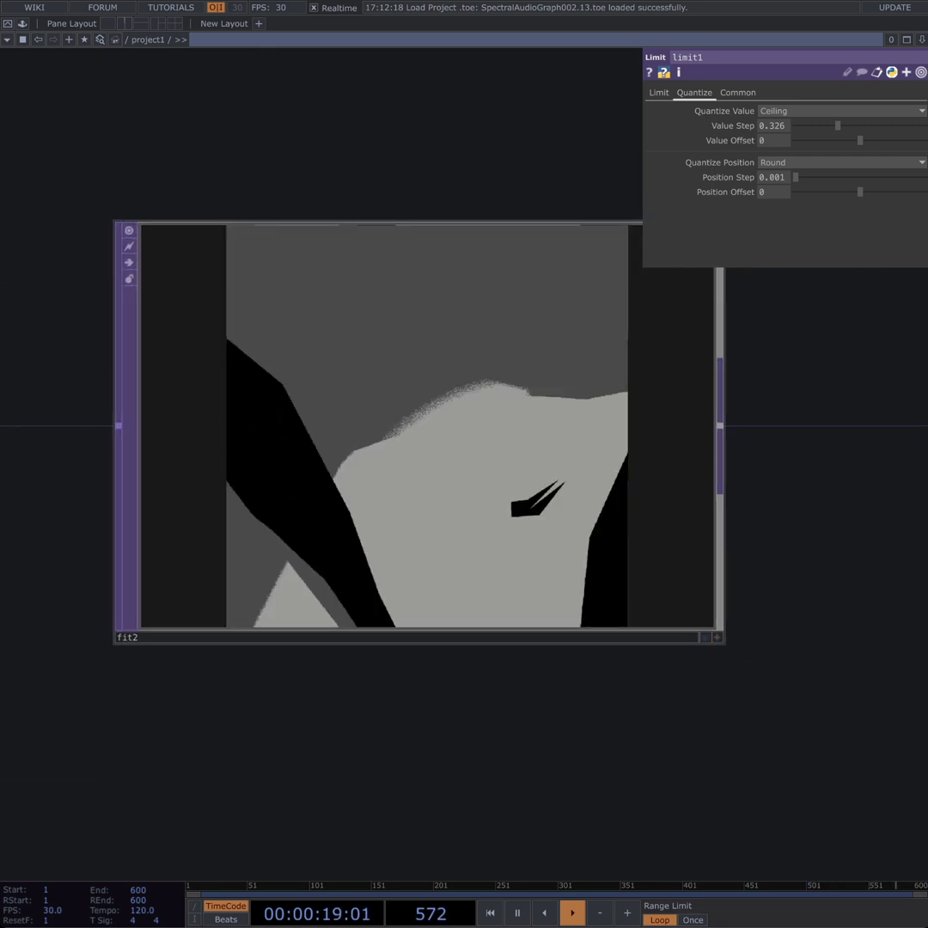
click(386, 356)
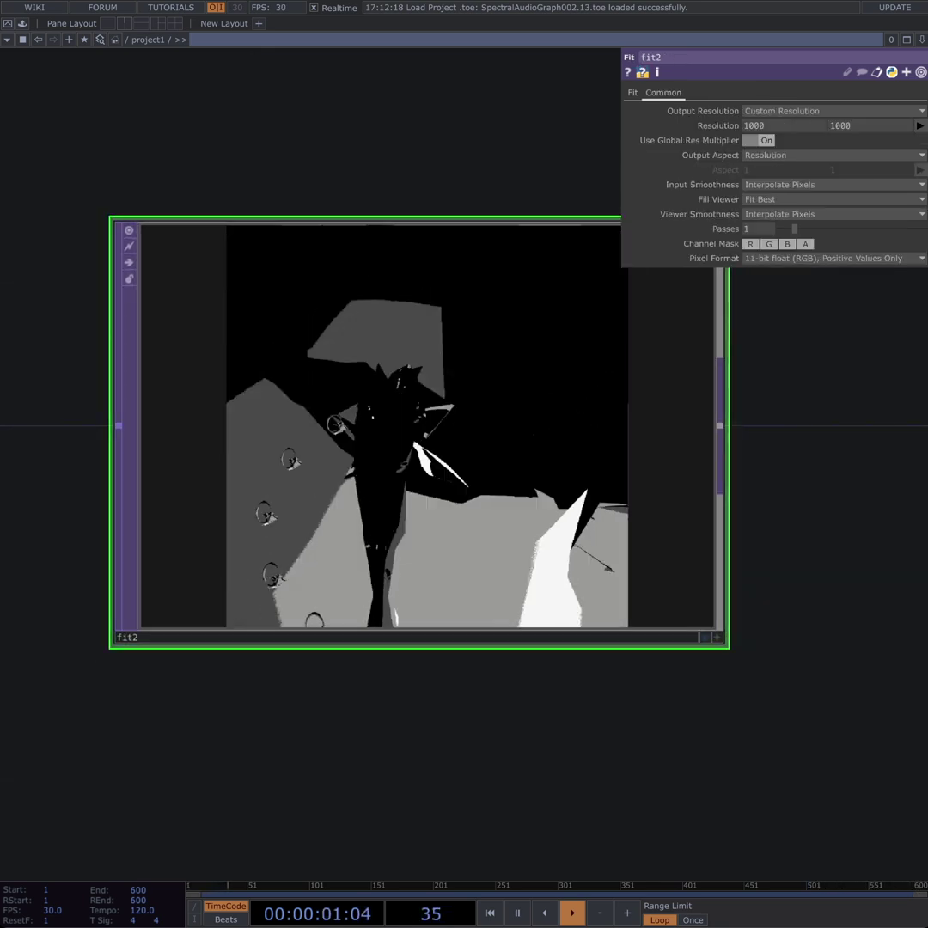
Step: Follow fit2's output to bloom1 and show its Bloom settings, including pre-black level, bloom radius, threshold and fill
scroll(764, 658, down, 3)
drag(764, 658, 210, 678)
drag(619, 696, 258, 663)
click(378, 481)
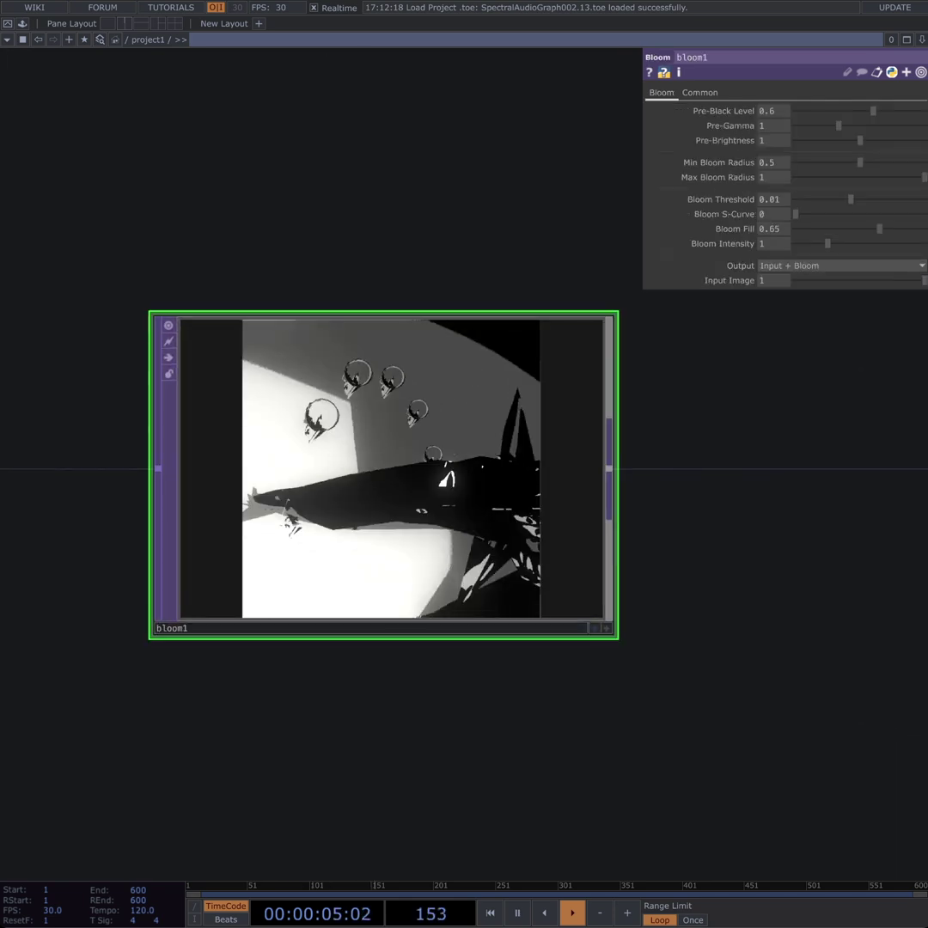
drag(378, 696, 482, 703)
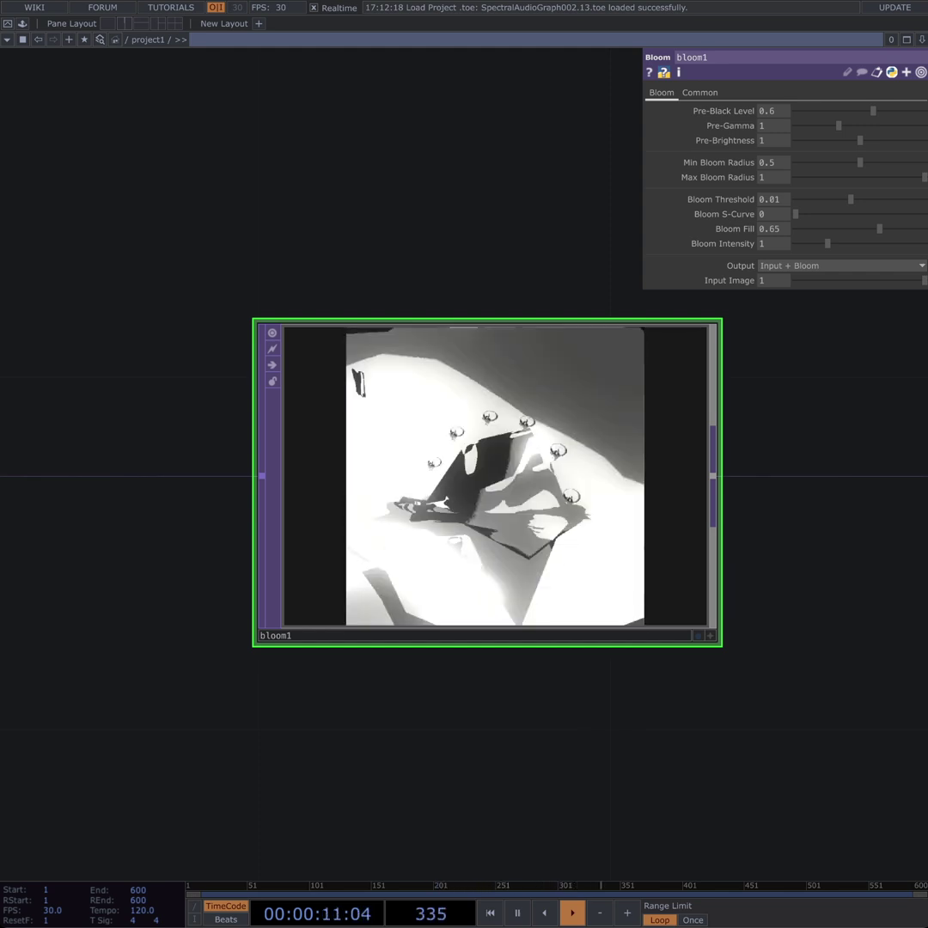
Step: Compare fit2's flat quantized image with bloom1's glow by viewing fit2 and returning to bloom1
drag(141, 692, 704, 689)
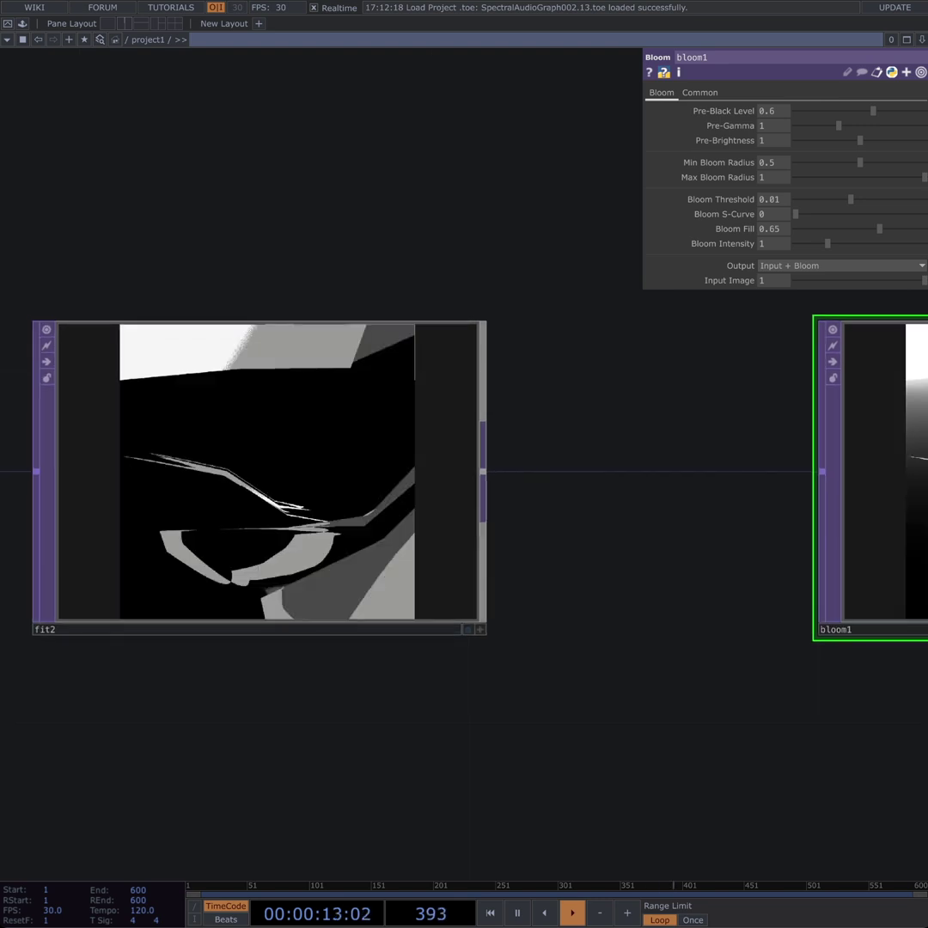
scroll(374, 686, down, 3)
drag(374, 685, 836, 717)
drag(464, 730, 209, 703)
drag(687, 722, 126, 714)
scroll(550, 727, up, 2)
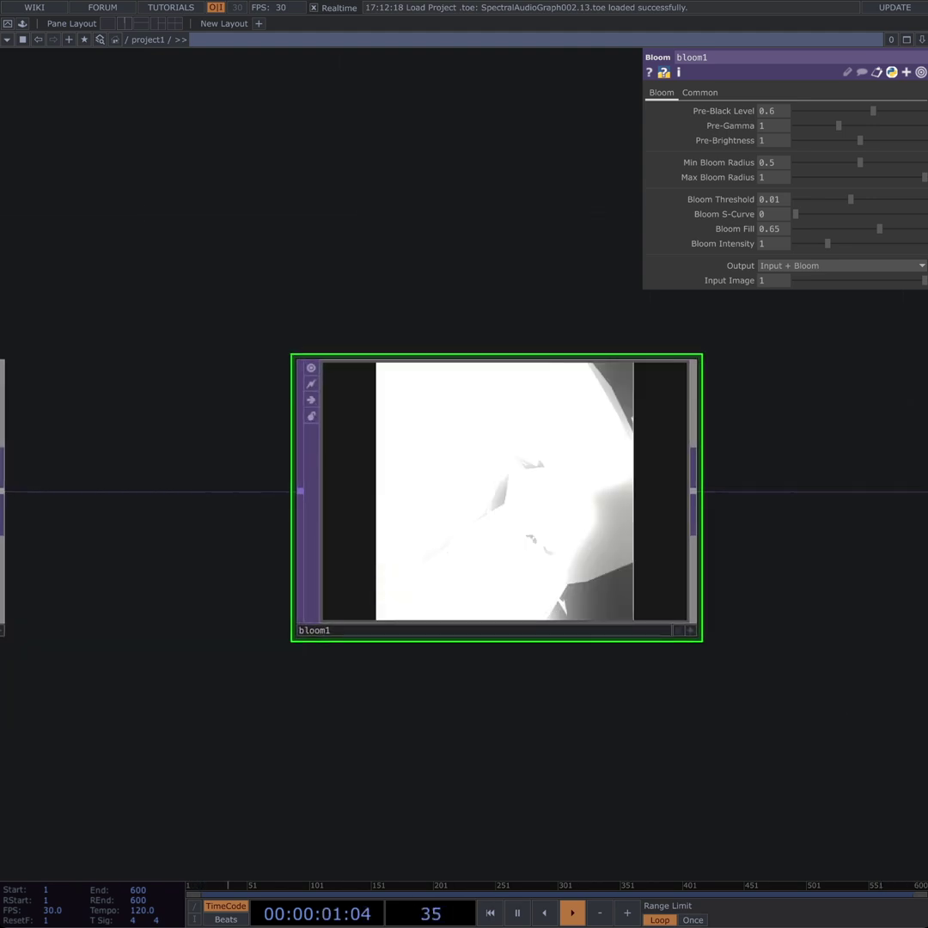
Step: Enlarge bloom1's preview to examine the glow and soft gradients around the quantized shapes
drag(550, 726, 510, 738)
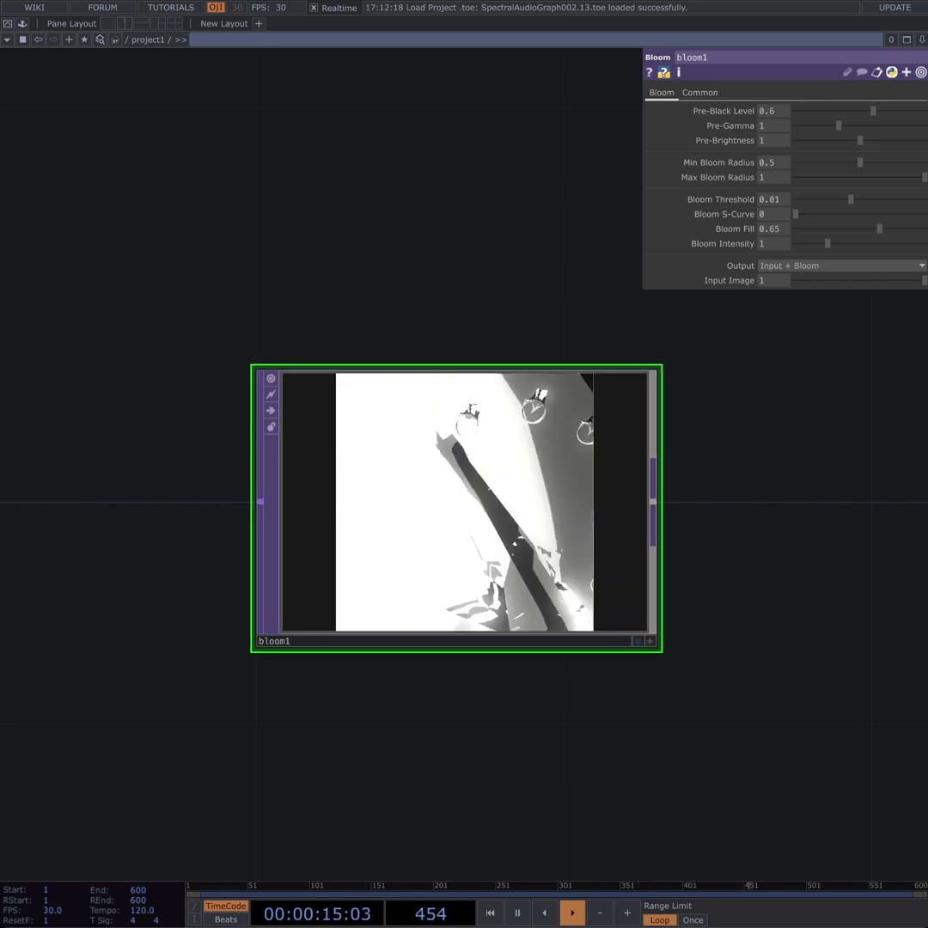
scroll(416, 547, up, 4)
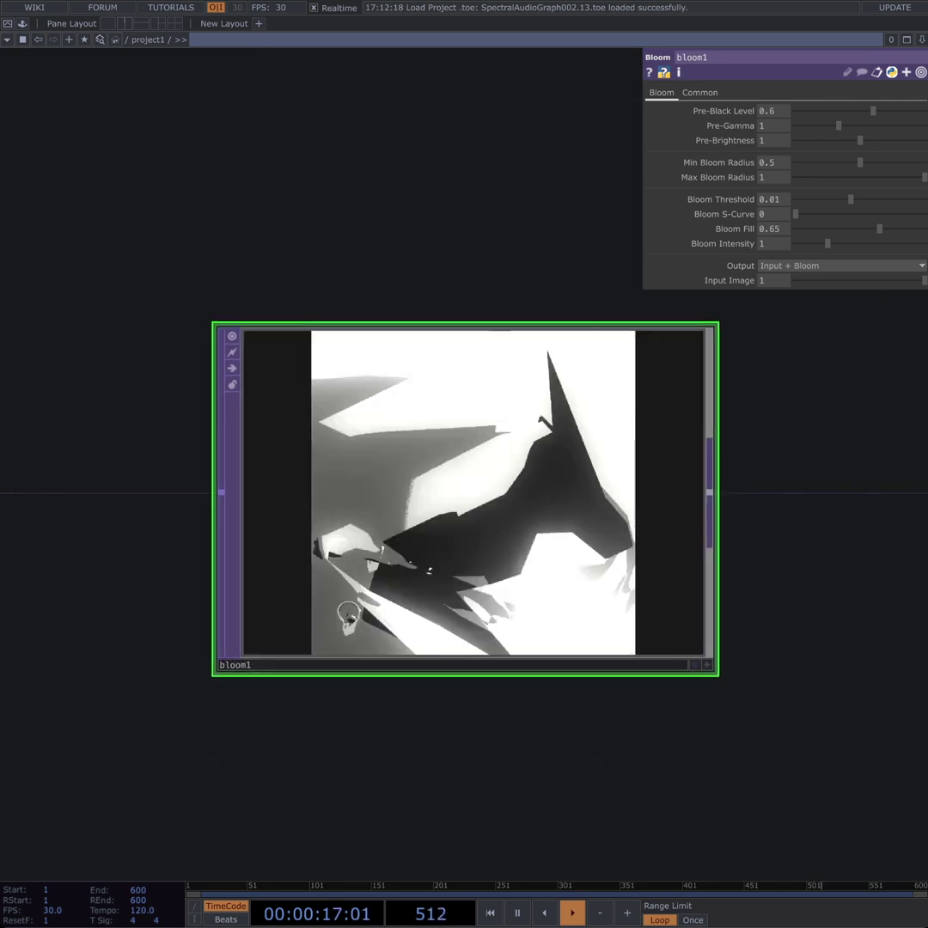
scroll(418, 560, up, 2)
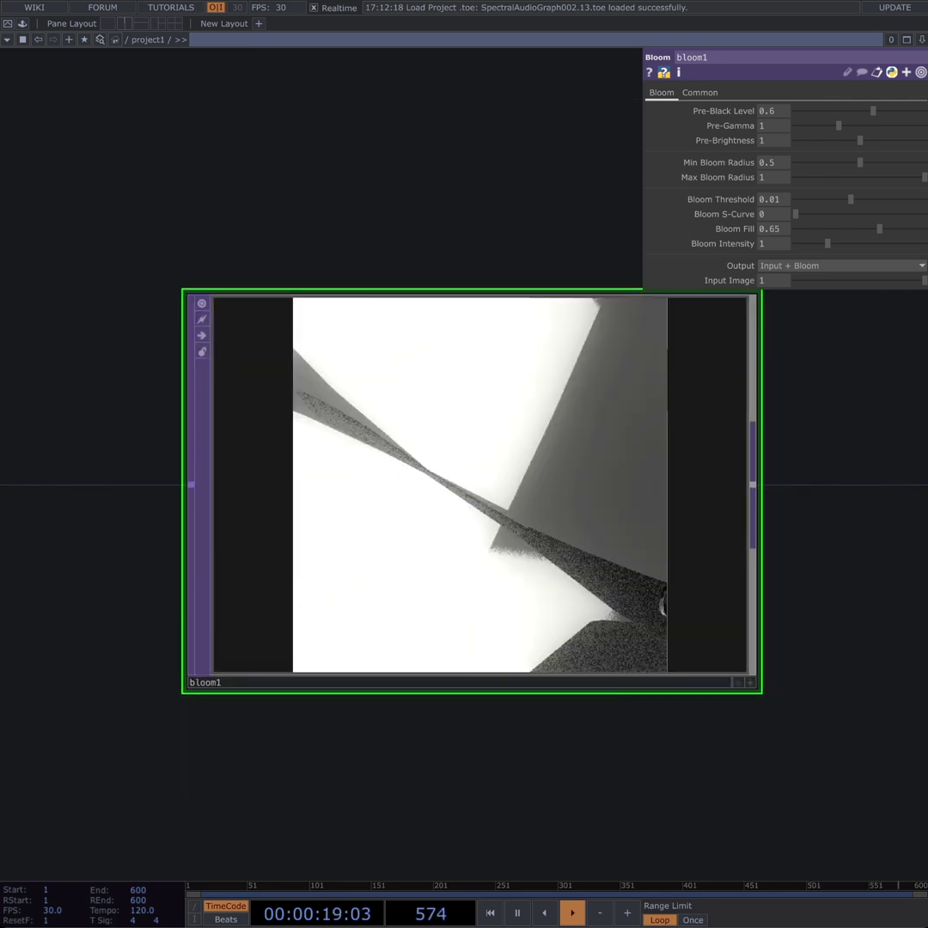
Step: Follow bloom1's output to null10 and show moviefileout1's Movie Out settings, including codec, file and audio source
scroll(720, 764, down, 10)
drag(720, 765, 103, 642)
click(407, 603)
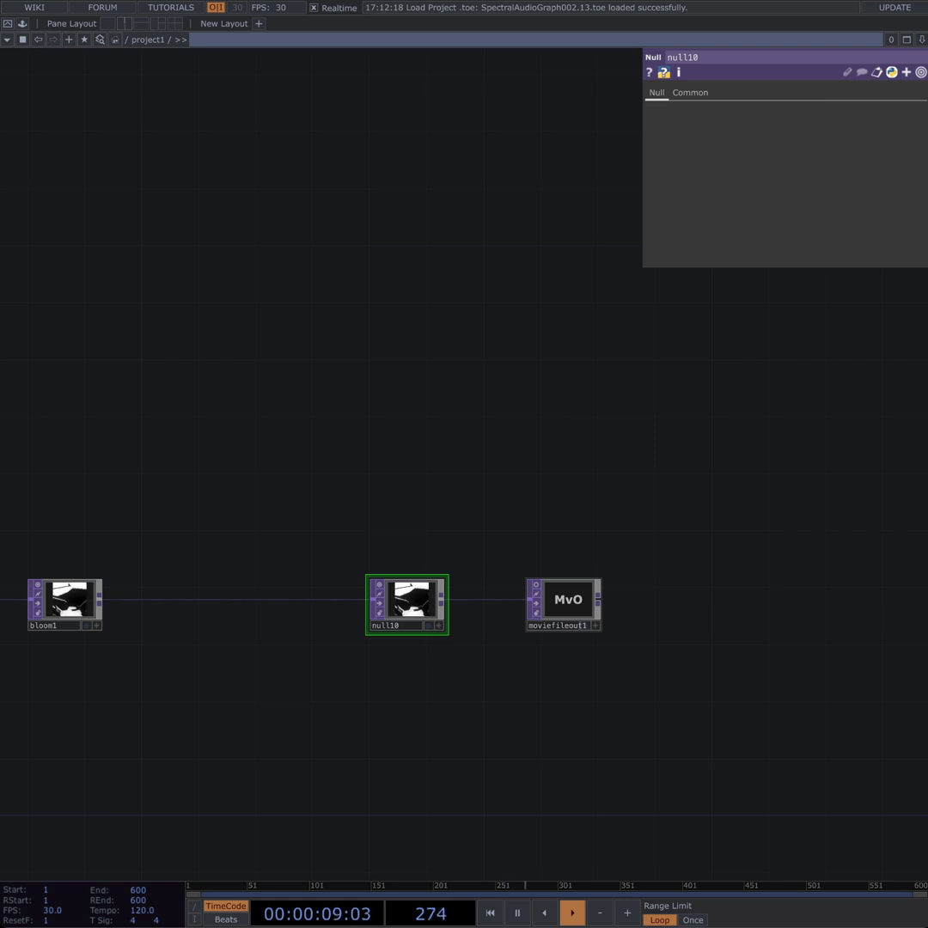
click(581, 625)
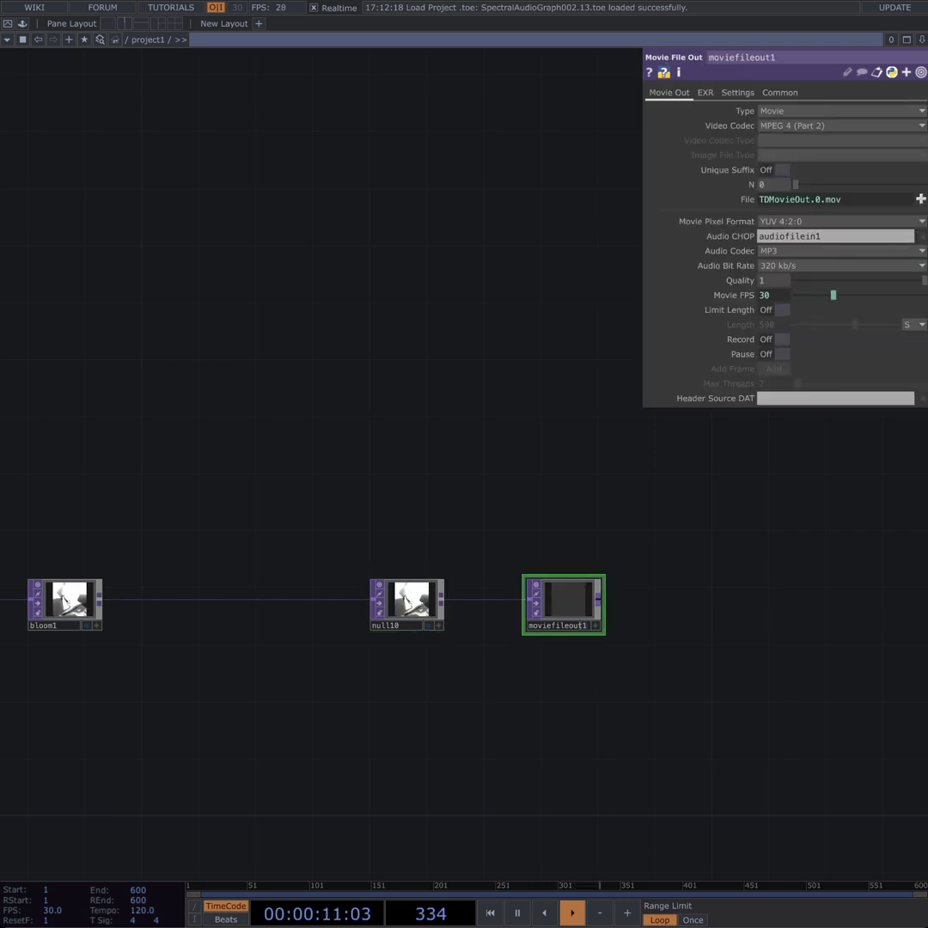
Step: Return to null10, select it, and view the post-processing chain from render1 to moviefileout1
drag(434, 649, 839, 561)
scroll(485, 660, up, 2)
click(505, 547)
scroll(775, 592, down, 1)
scroll(838, 561, down, 1)
scroll(543, 627, down, 1)
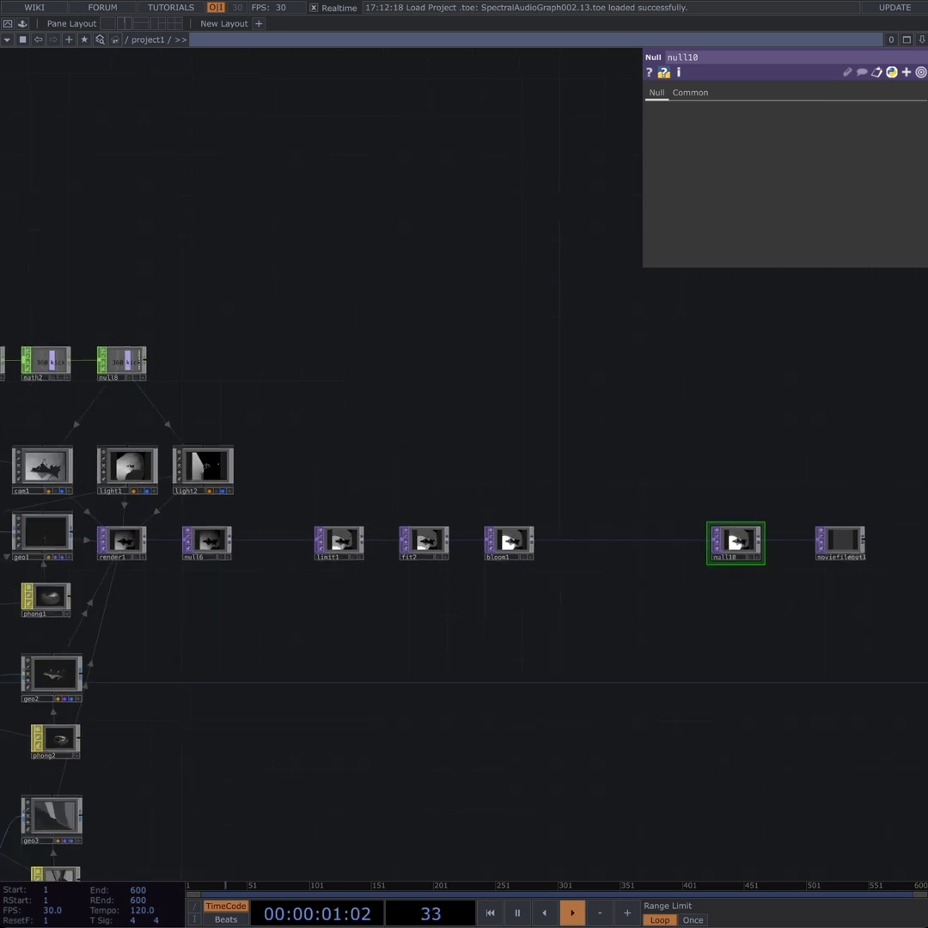
Step: Review the whole network, from the audio input and envelopes through feedback and geometry to the final output
scroll(507, 602, down, 1)
drag(507, 601, 844, 557)
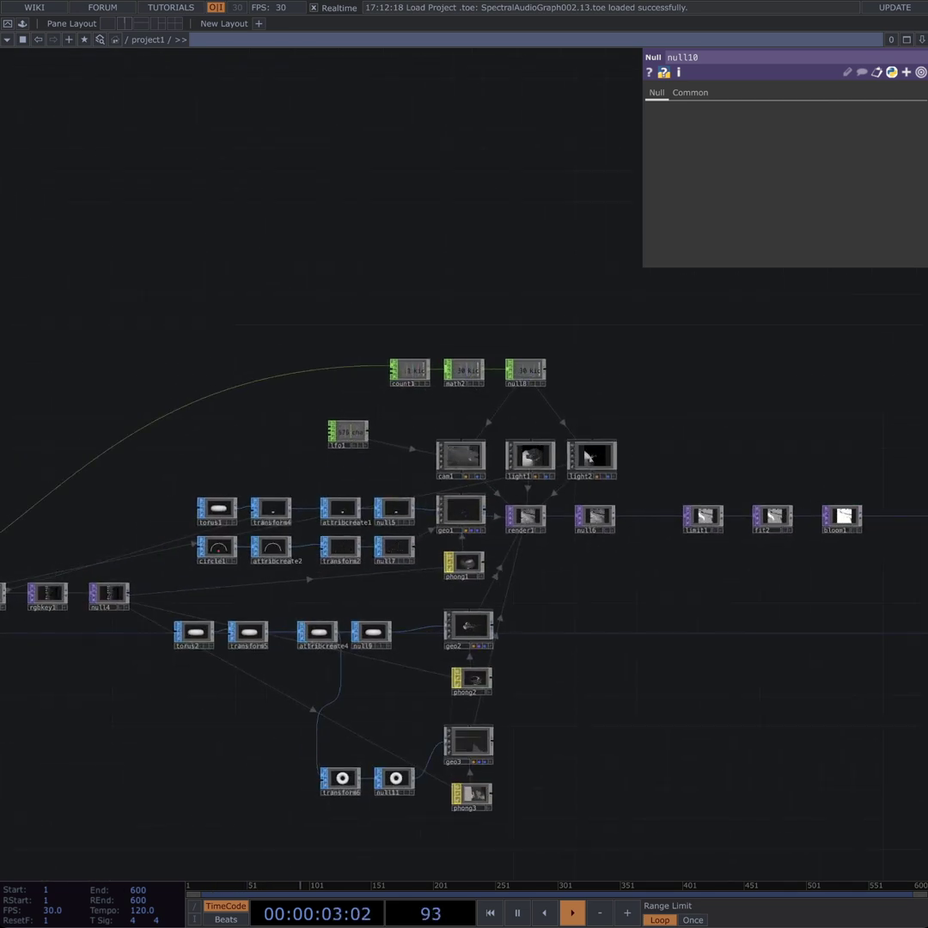
drag(258, 559, 868, 529)
drag(344, 730, 670, 662)
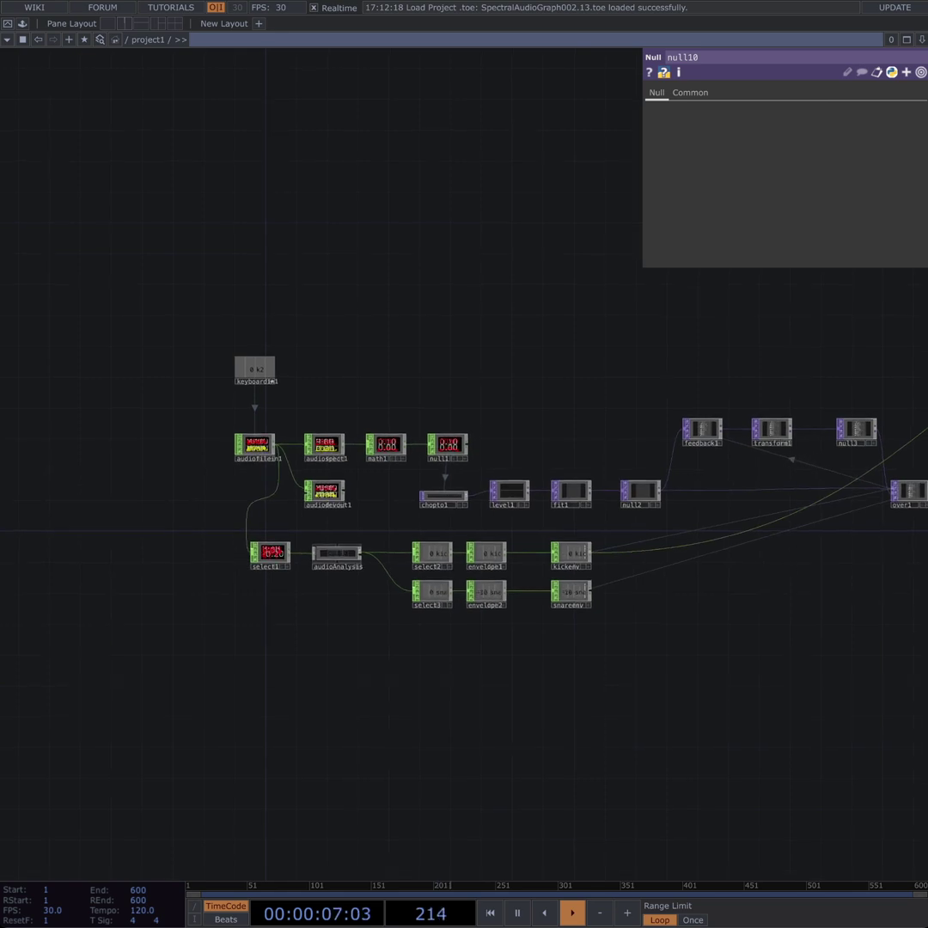
drag(601, 687, 285, 640)
drag(859, 595, 505, 610)
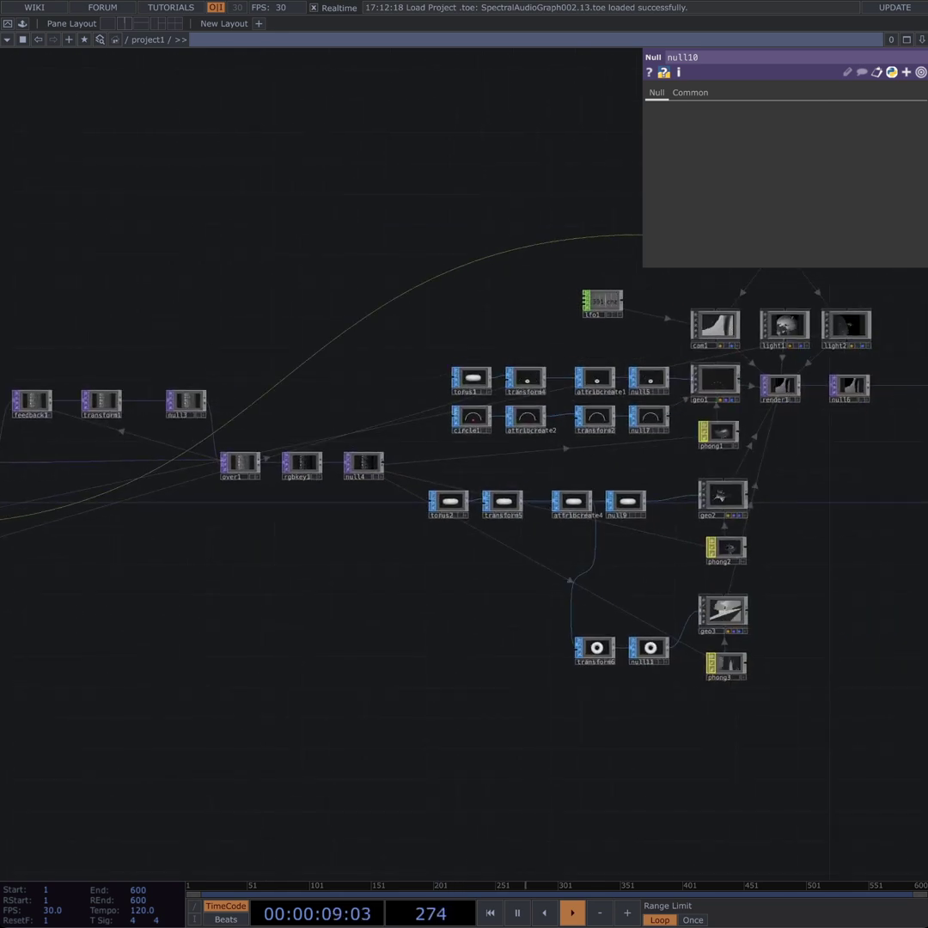
scroll(511, 614, down, 5)
scroll(502, 622, down, 2)
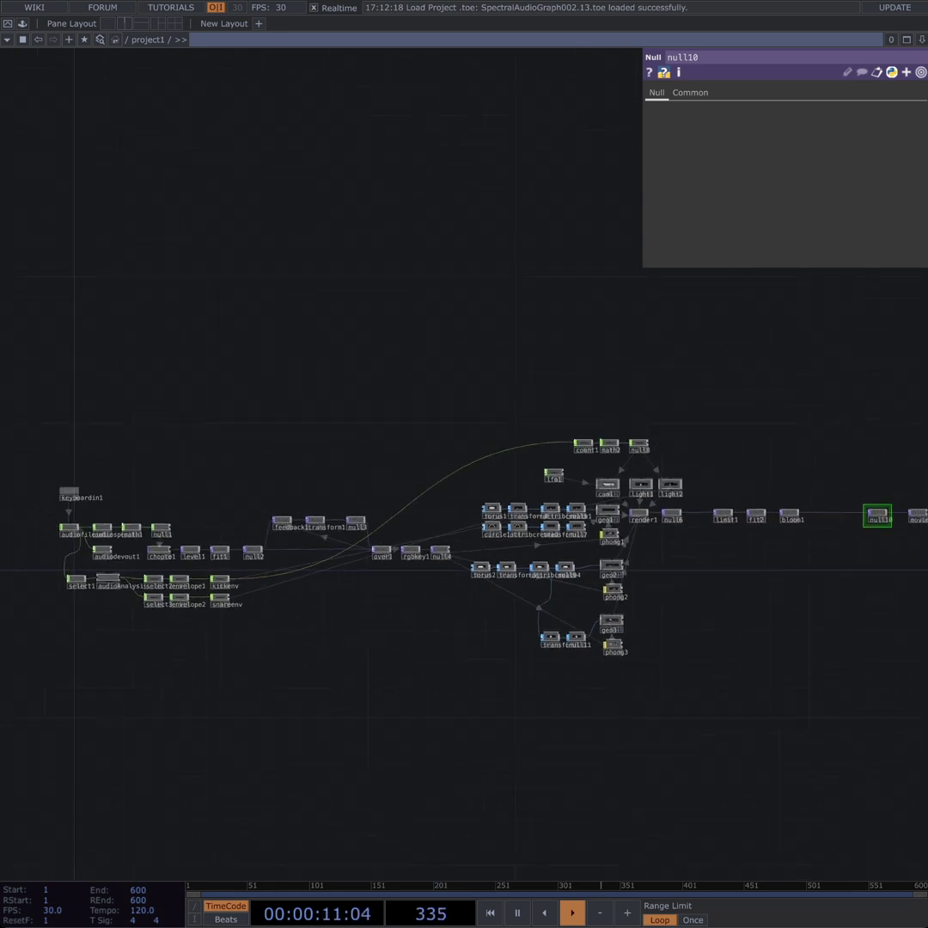
scroll(464, 670, down, 2)
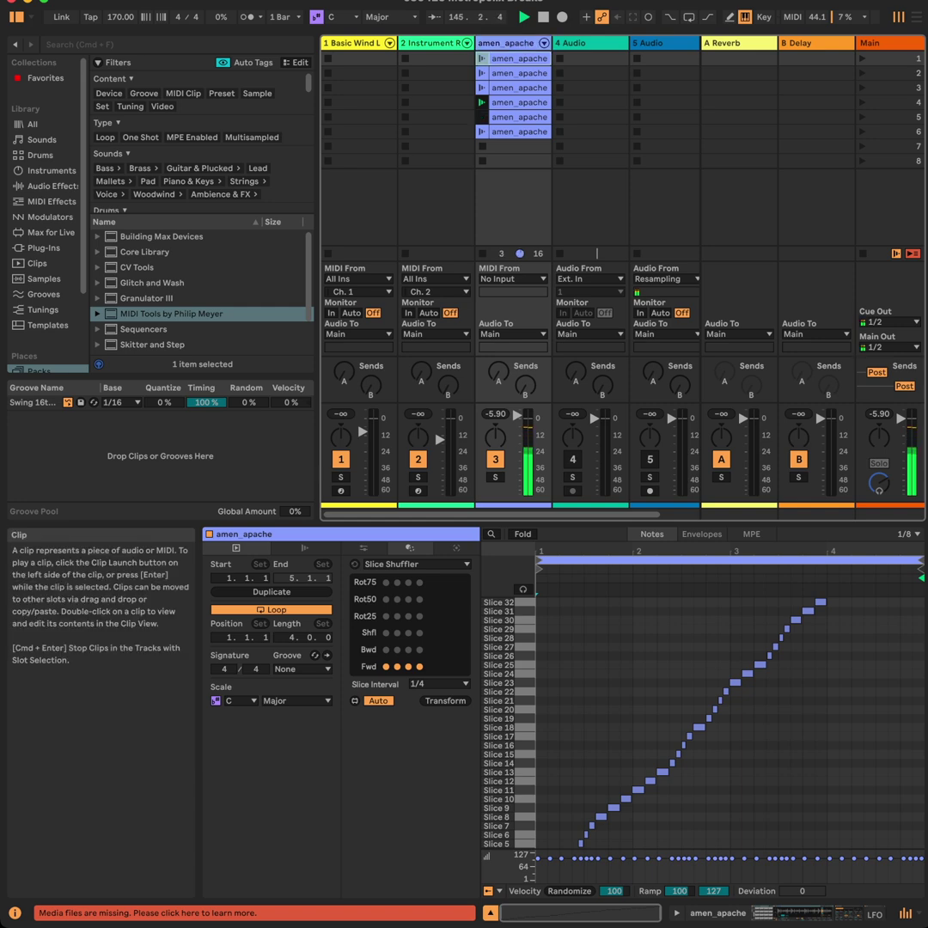
Step: In Ableton Live, compare the second amen_apache clip's notes with the first clip's and examine the first clip's full slice order
double_click(519, 73)
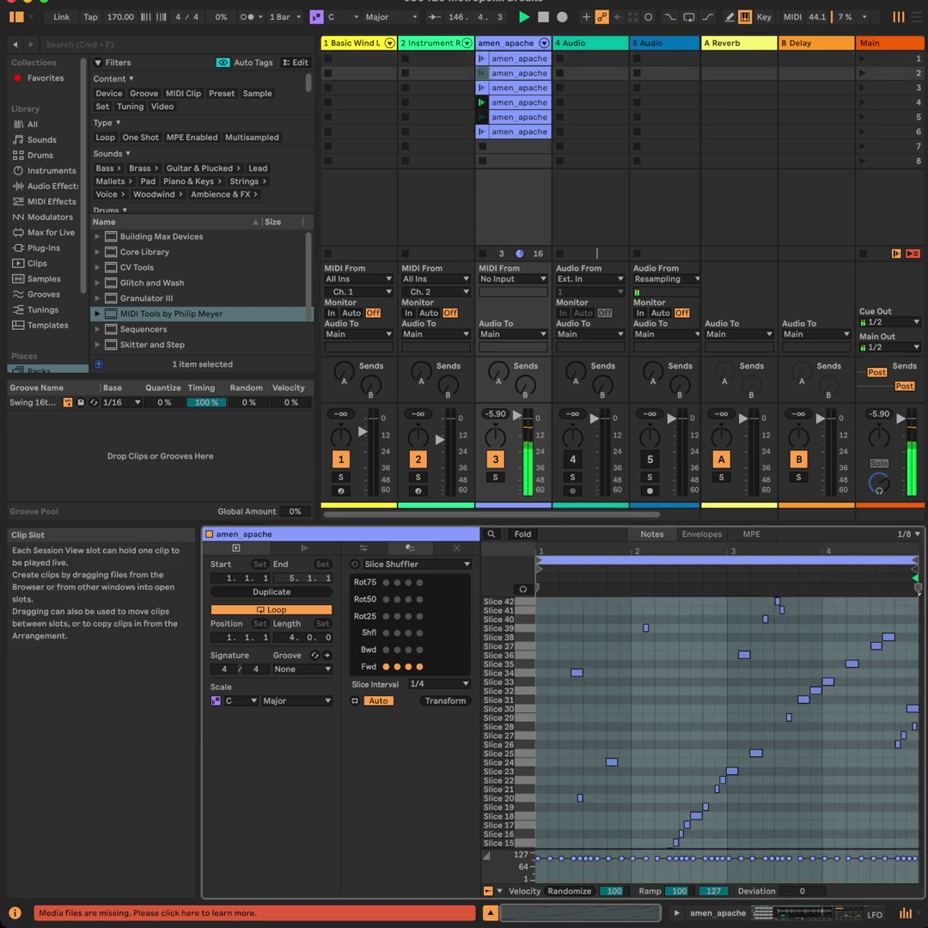
double_click(519, 58)
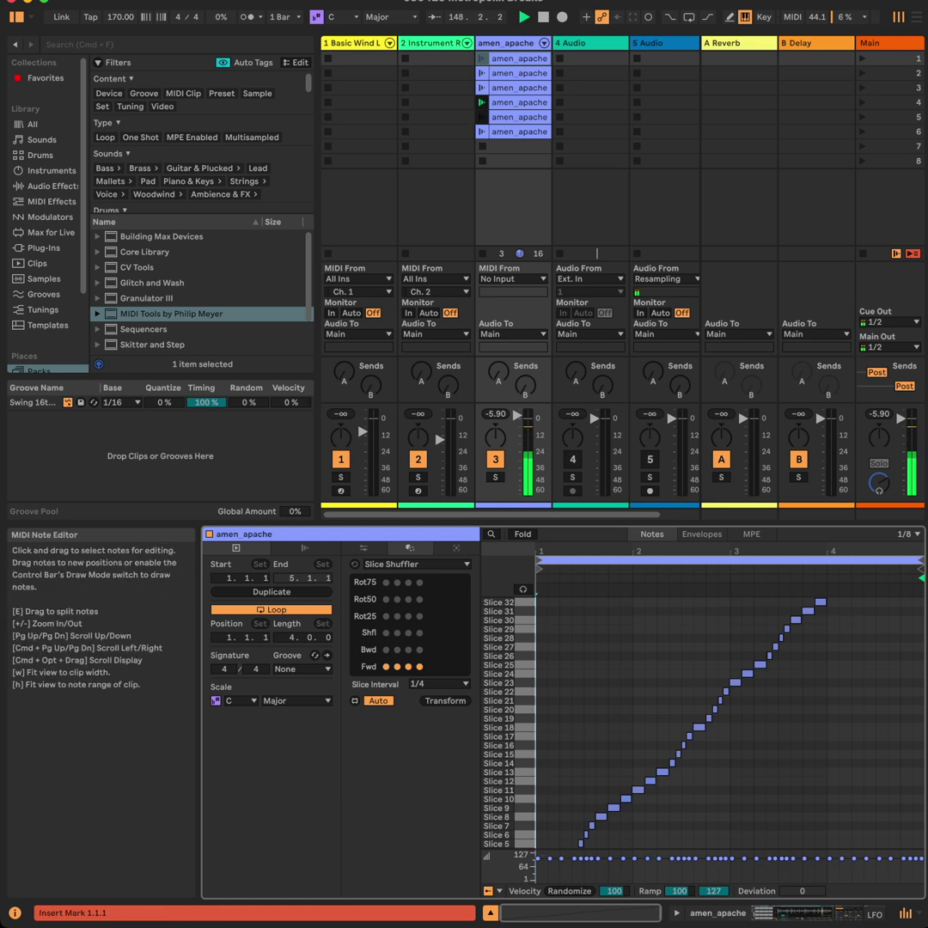
scroll(722, 722, down, 2)
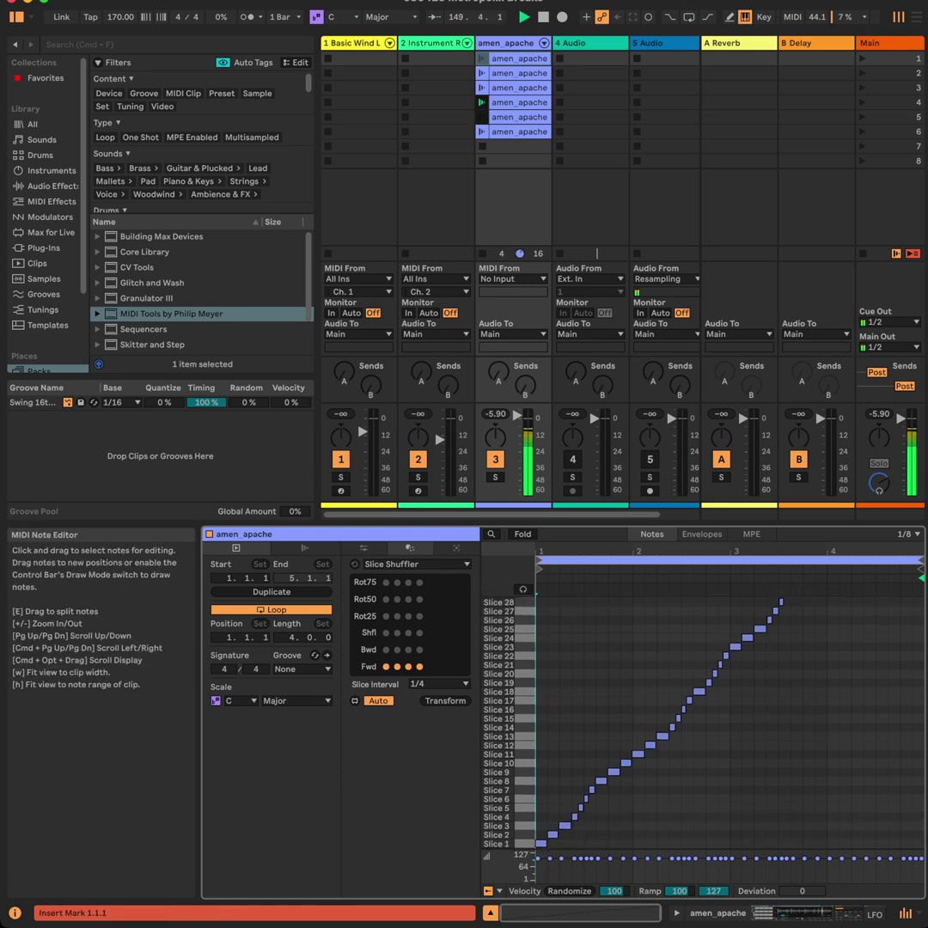
scroll(721, 721, up, 5)
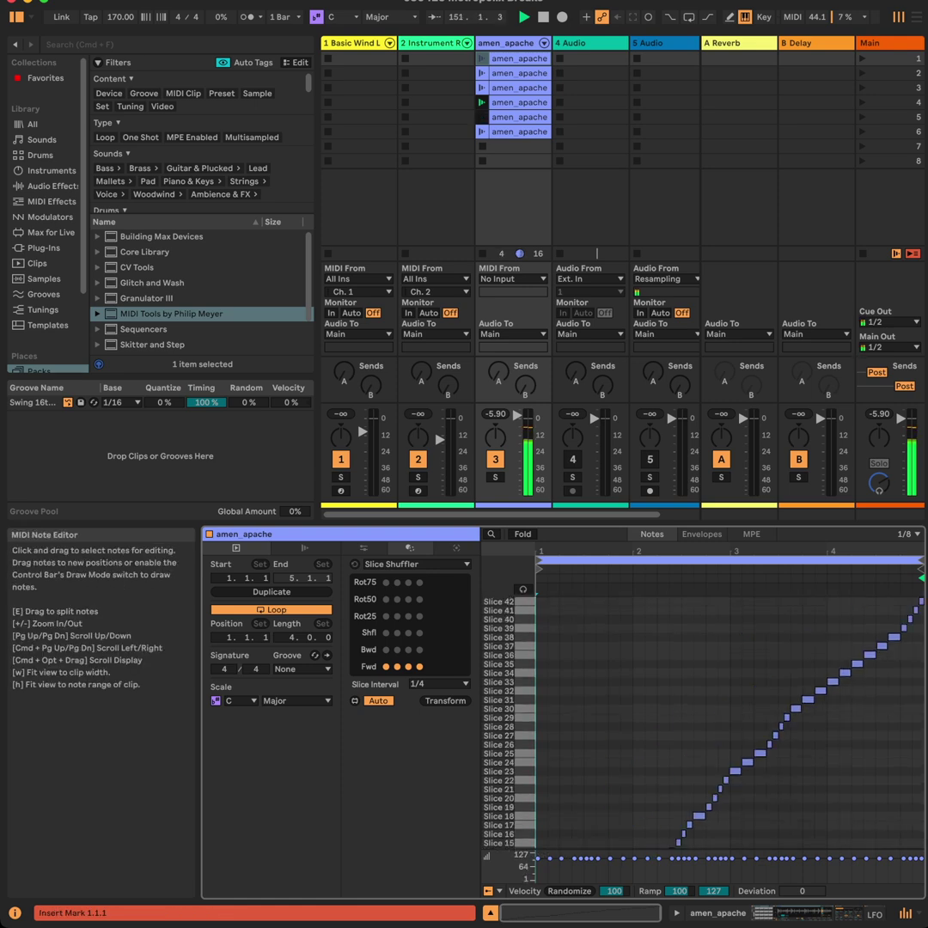
scroll(721, 721, down, 5)
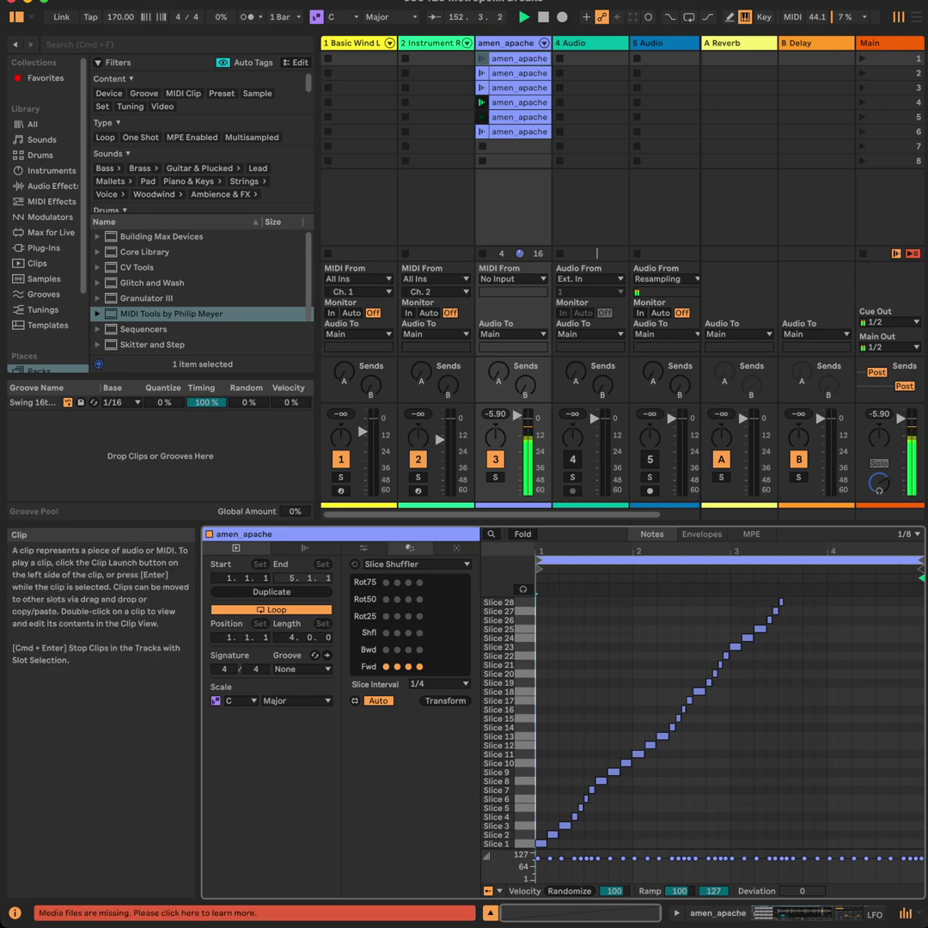
Step: Show the second amen_apache clip's shuffled slice notes and highlight the MIDI Tools by Philip Meyer pack in the browser
click(519, 73)
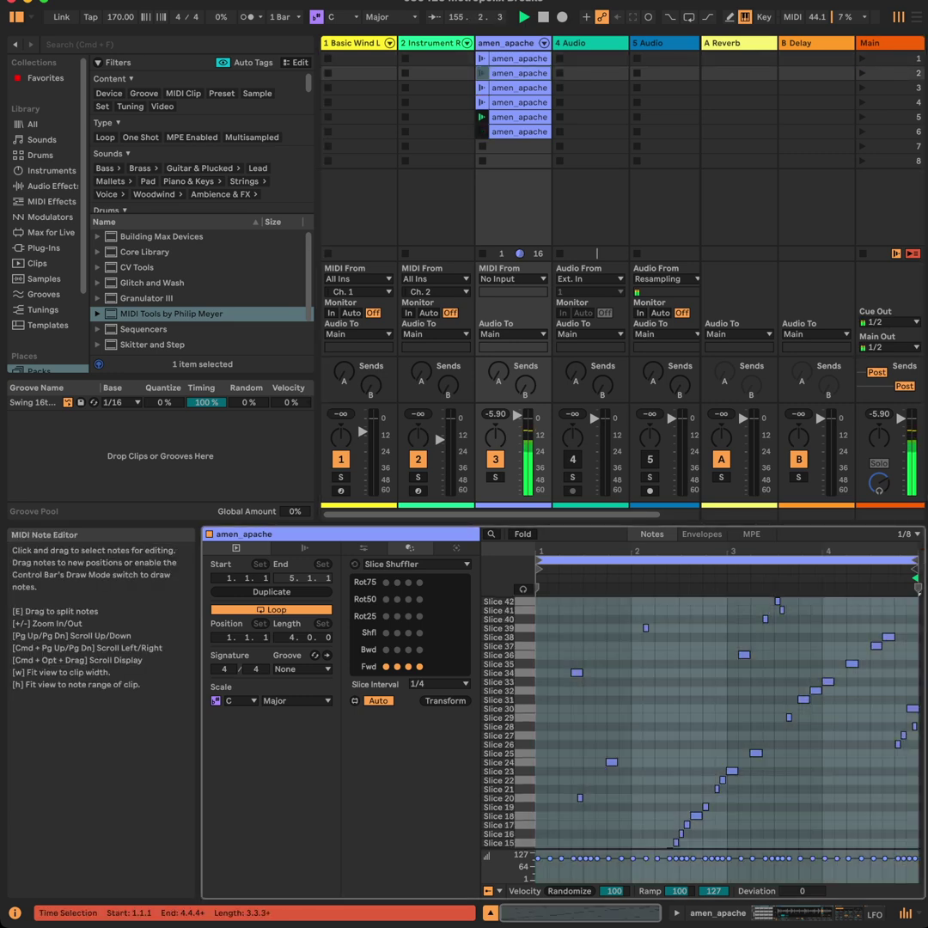
click(678, 721)
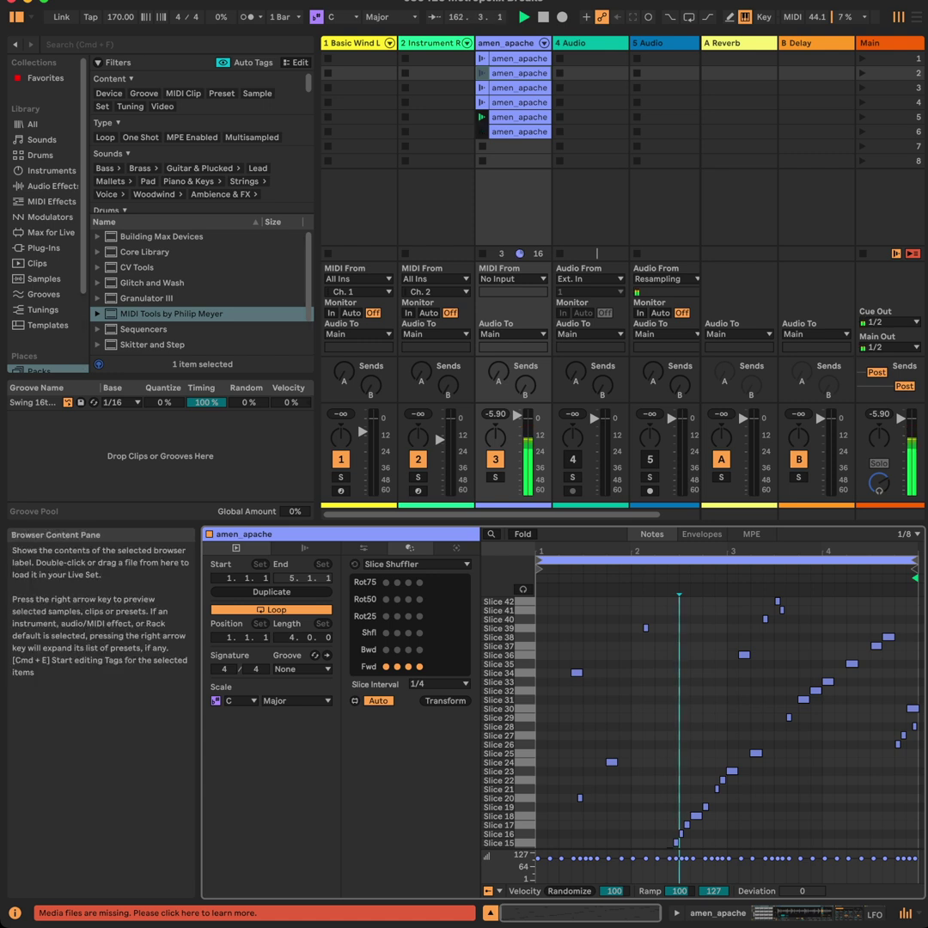
click(171, 313)
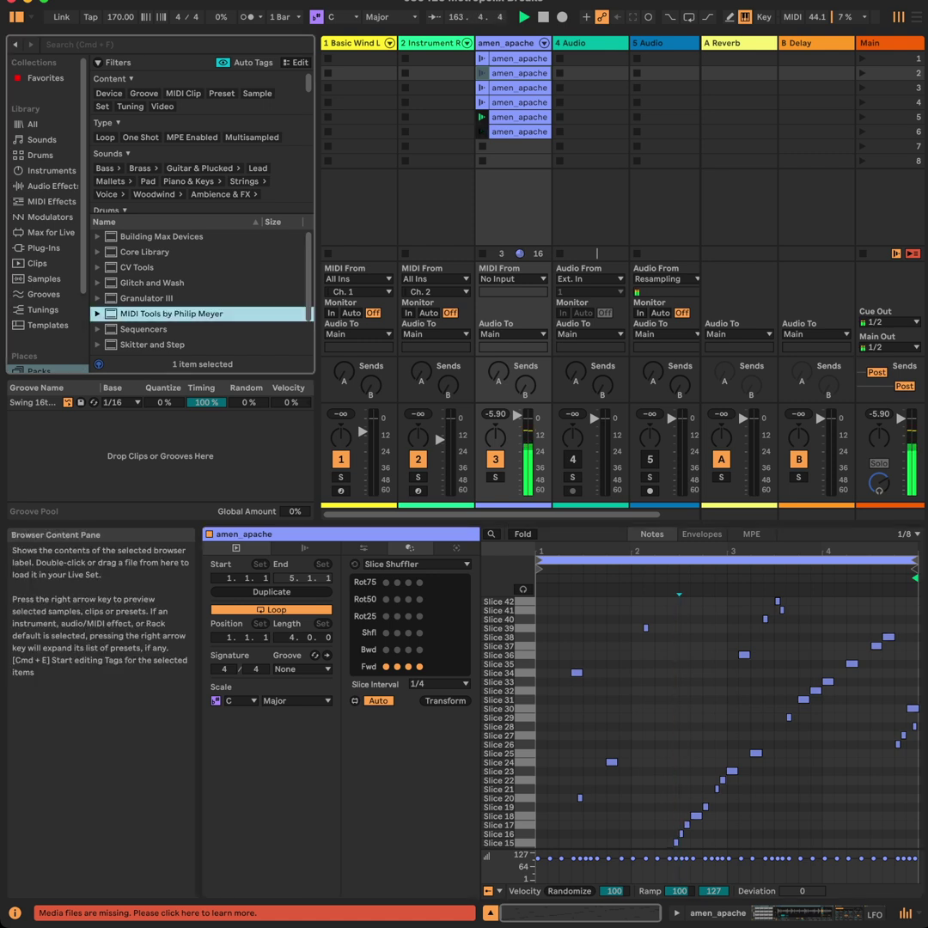
Step: Examine the second amen_apache clip's shuffled notes down to the lowest slices
click(668, 688)
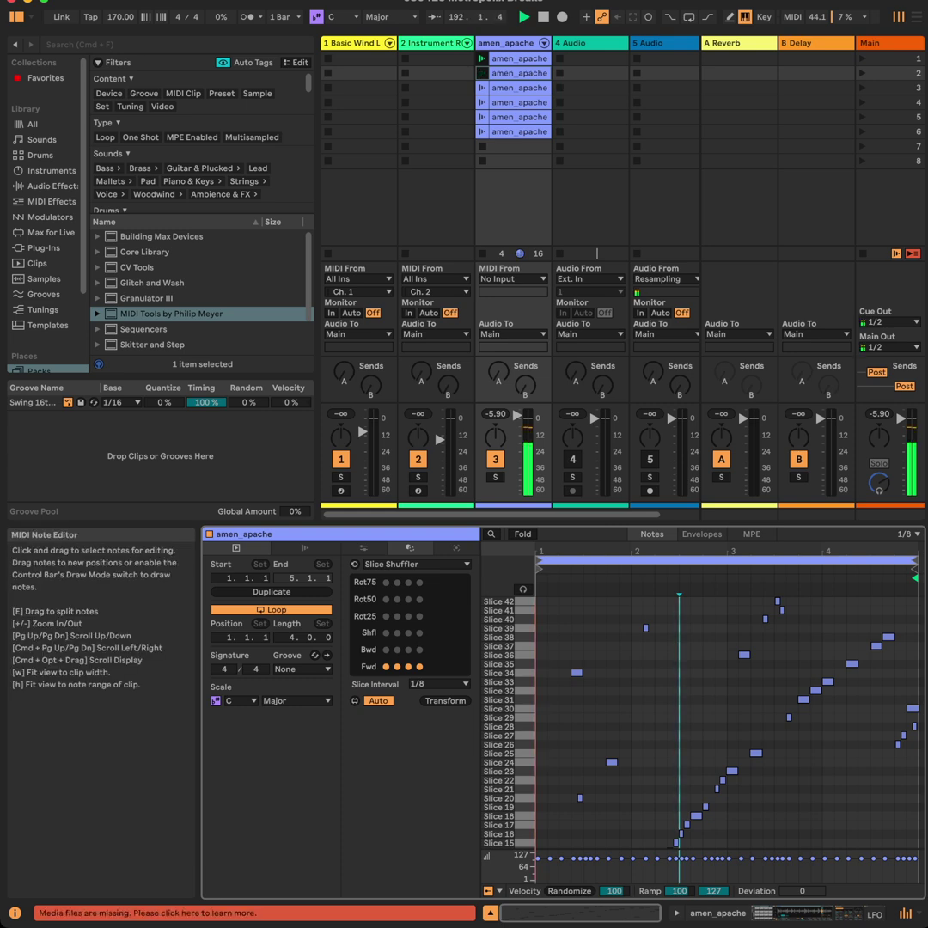
scroll(687, 721, down, 4)
scroll(688, 722, up, 1)
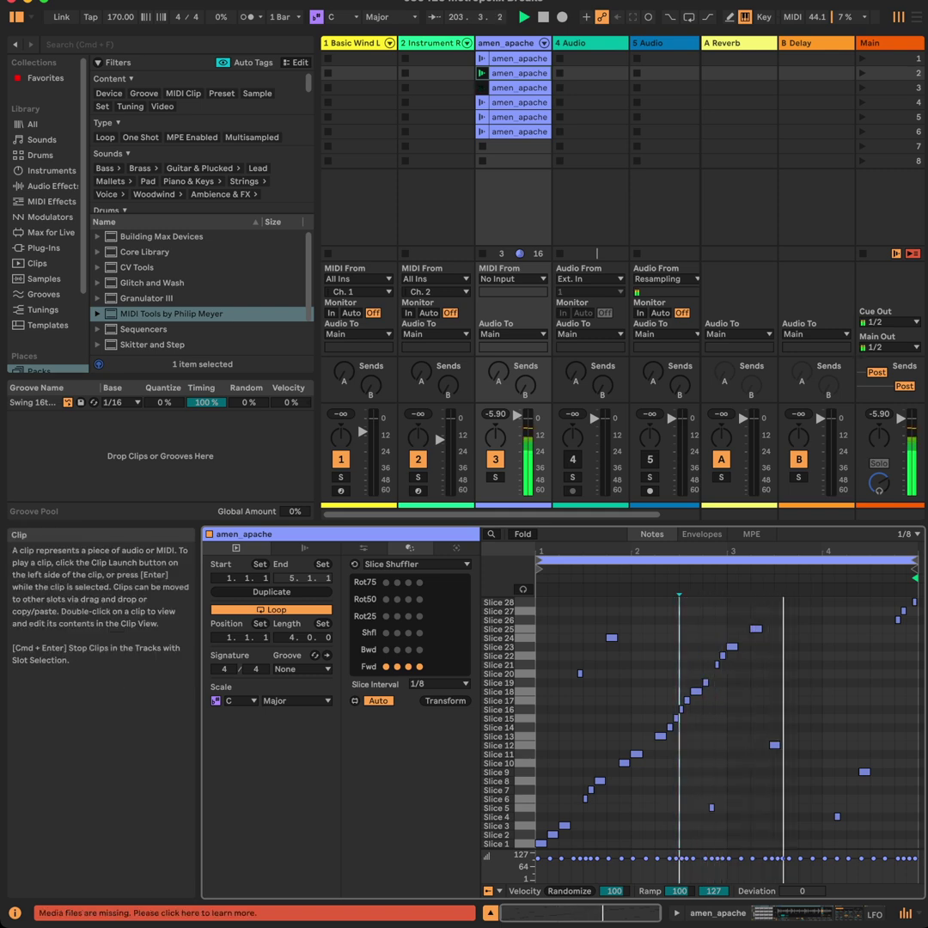
Step: Show the notes of the third amen_apache clip and of the fourth clip to compare their slice shuffling
click(515, 102)
key(Up)
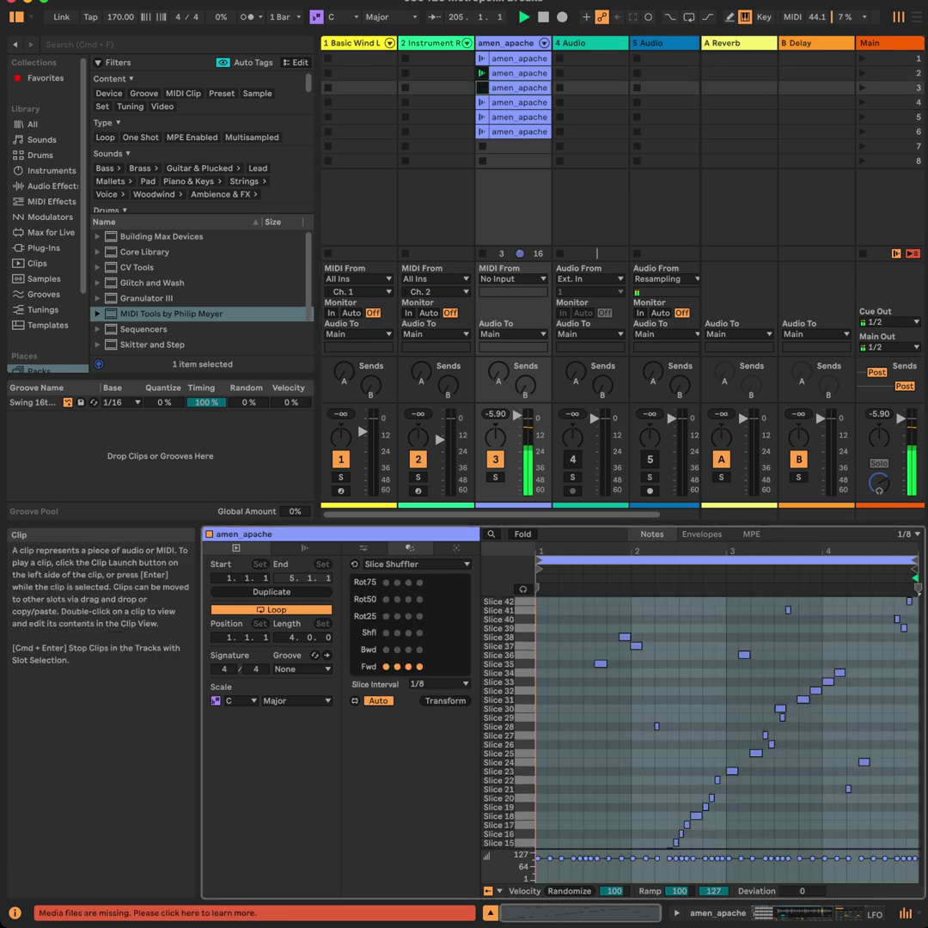
click(679, 653)
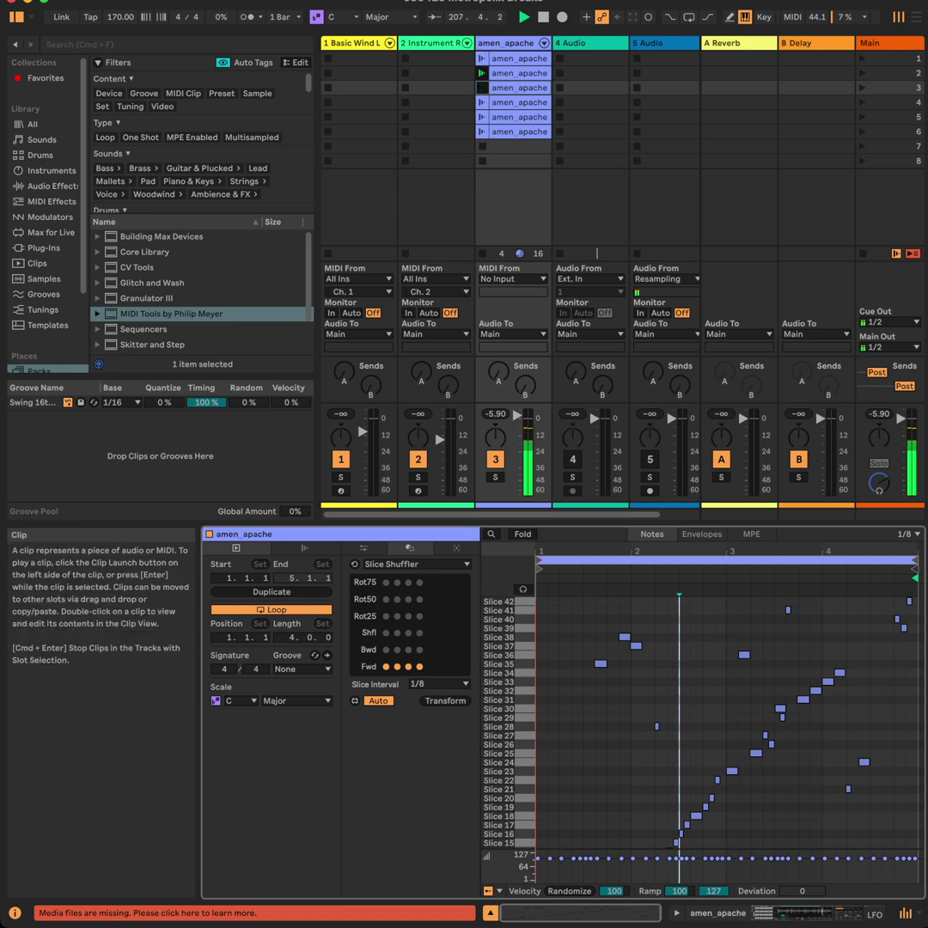
key(Down)
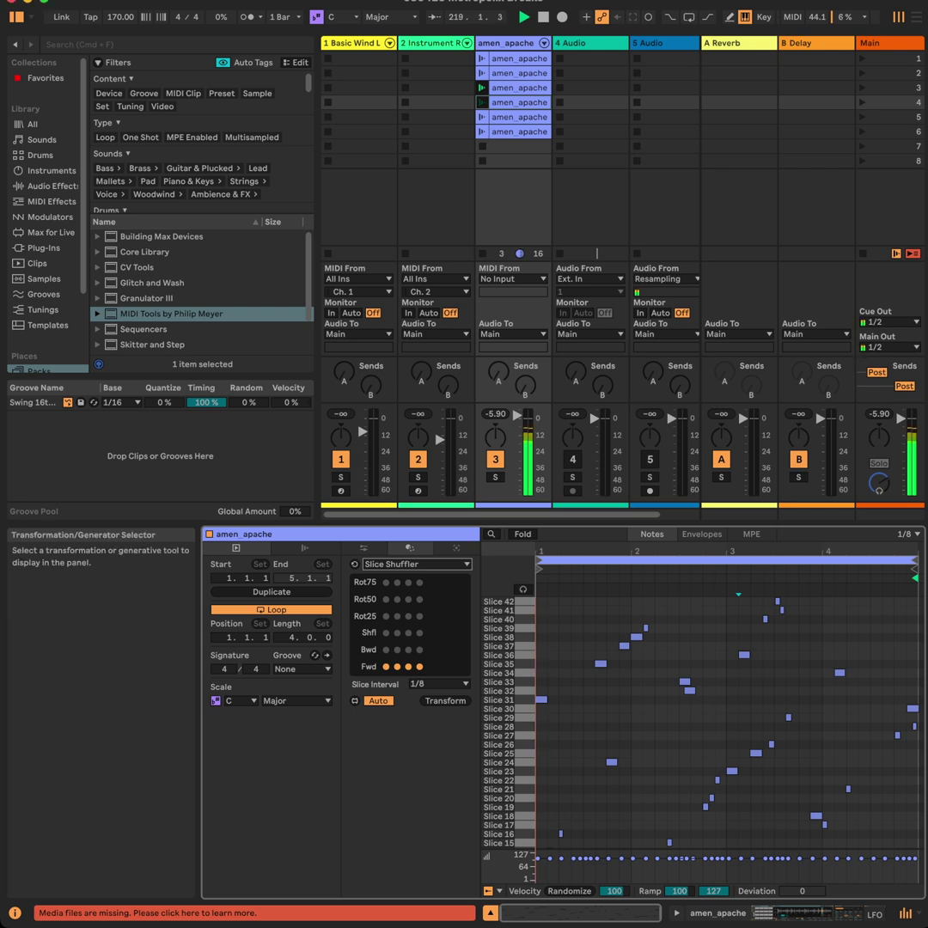
Step: Locate Packs among the browser's places and select the MIDI Tools by Philip Meyer pack
scroll(198, 292, down, 2)
scroll(43, 331, down, 3)
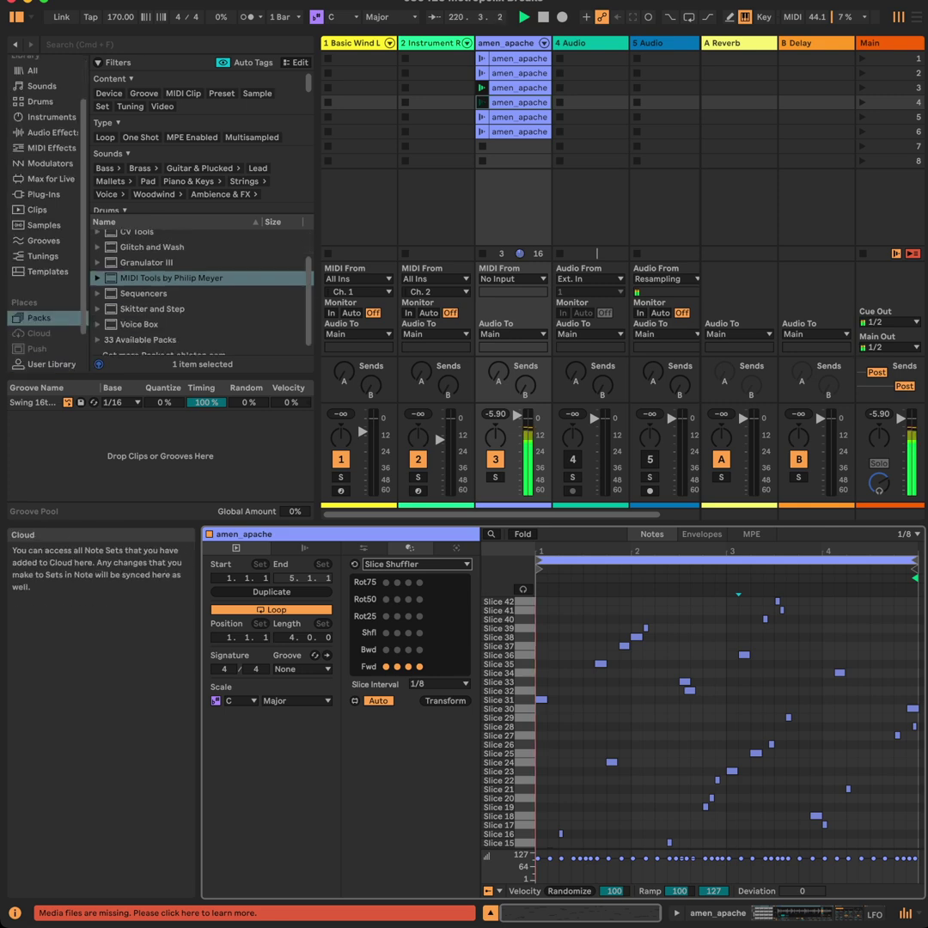
scroll(43, 292, down, 3)
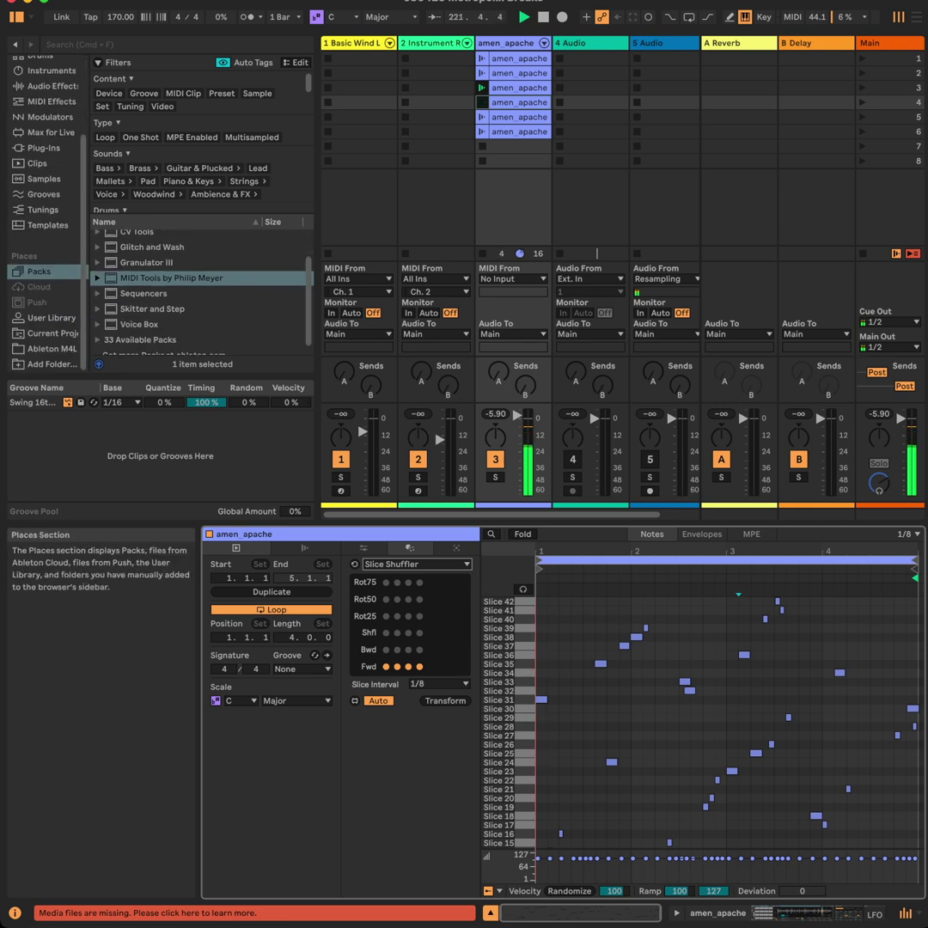
click(172, 278)
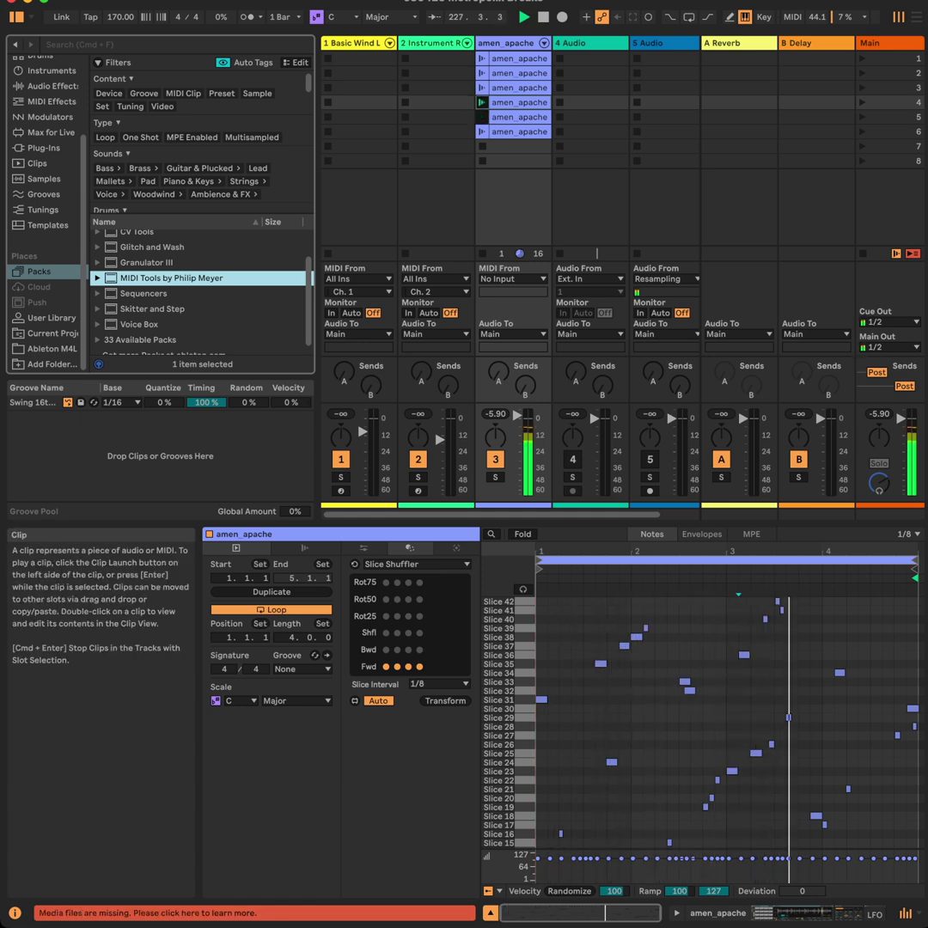
Step: Look through the slice notes of the fourth, fifth and sixth amen_apache clips
double_click(519, 102)
double_click(519, 116)
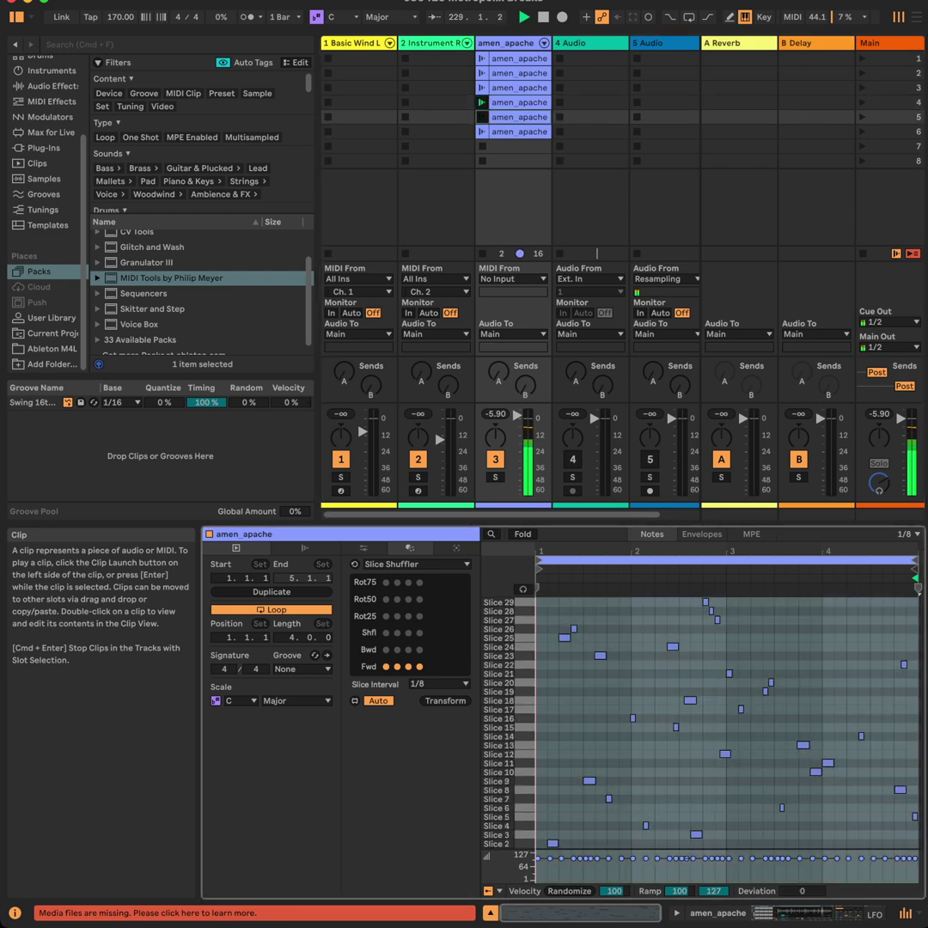
click(519, 146)
double_click(519, 131)
Step: Return to the fourth amen_apache clip and show its launch settings, including Follow Action
key(Up)
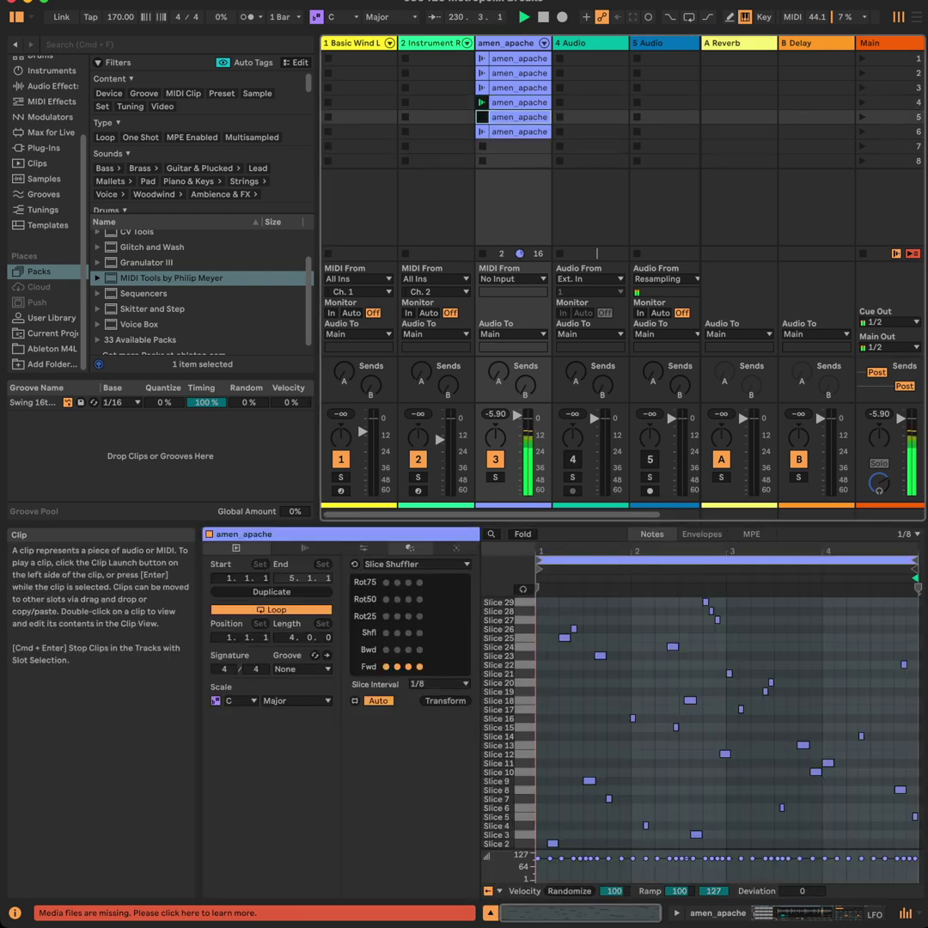
key(Up)
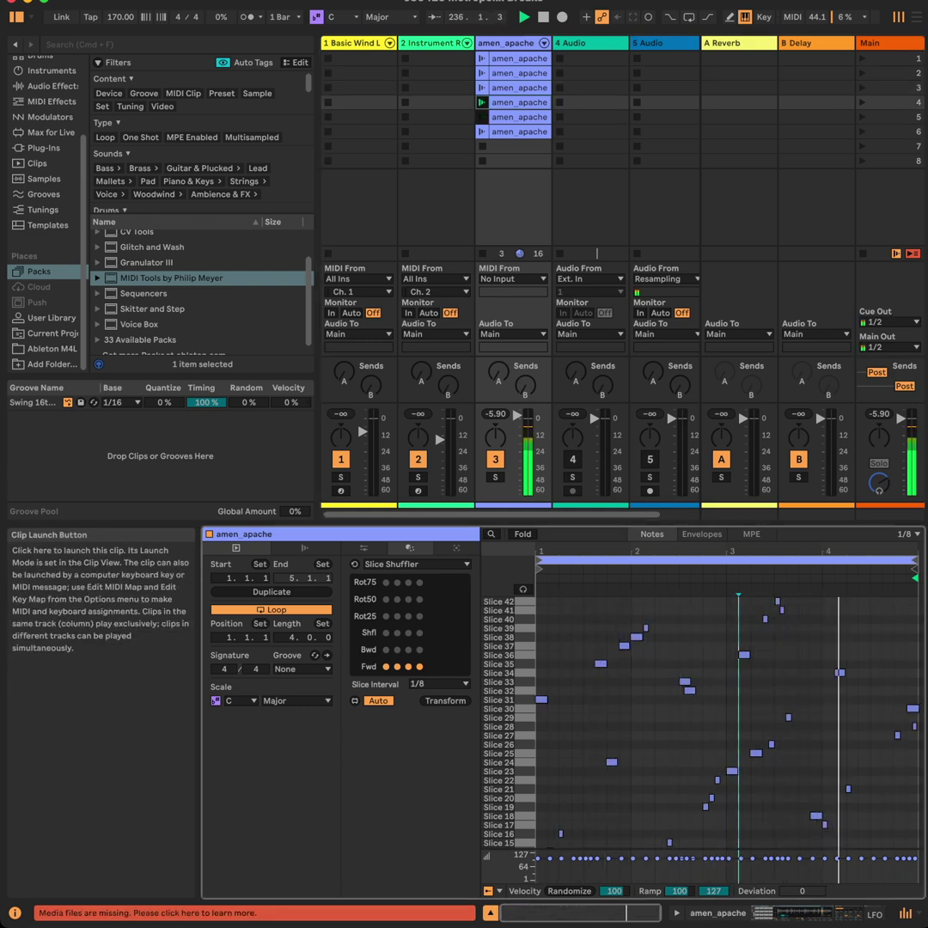
click(304, 547)
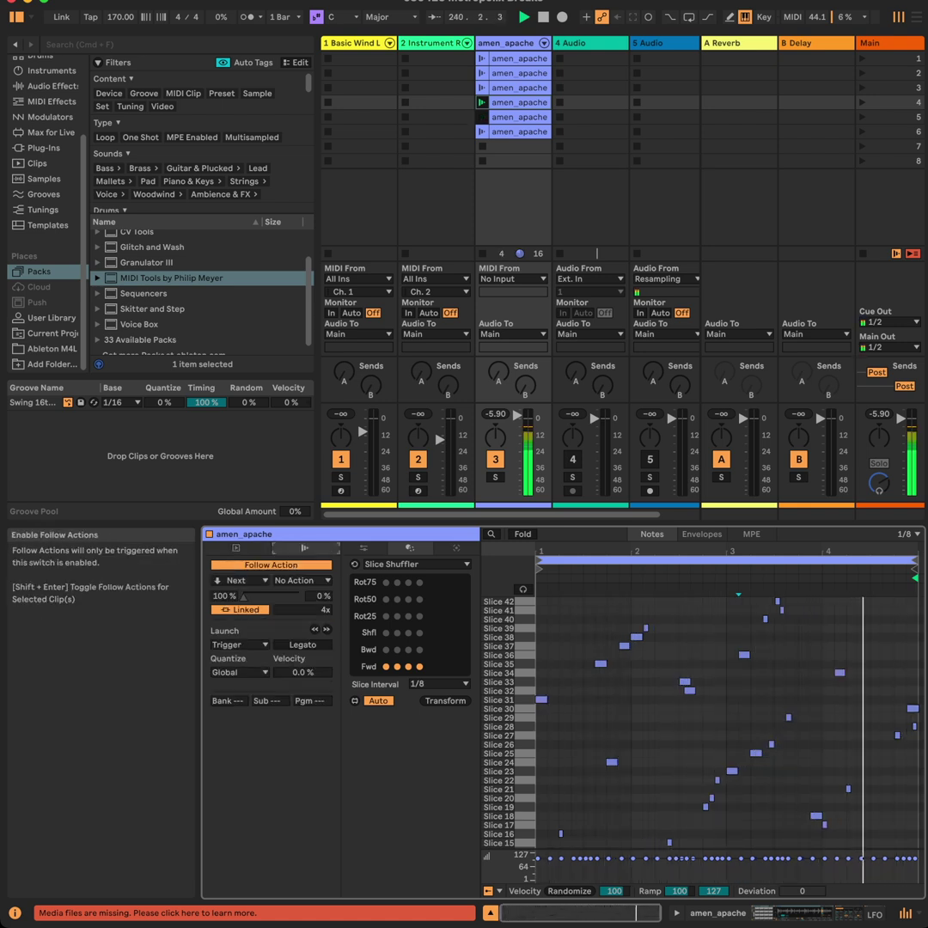
Step: View the fourth amen_apache clip's main properties and launch settings, and compare Follow Action with the sixth and second clips
click(237, 547)
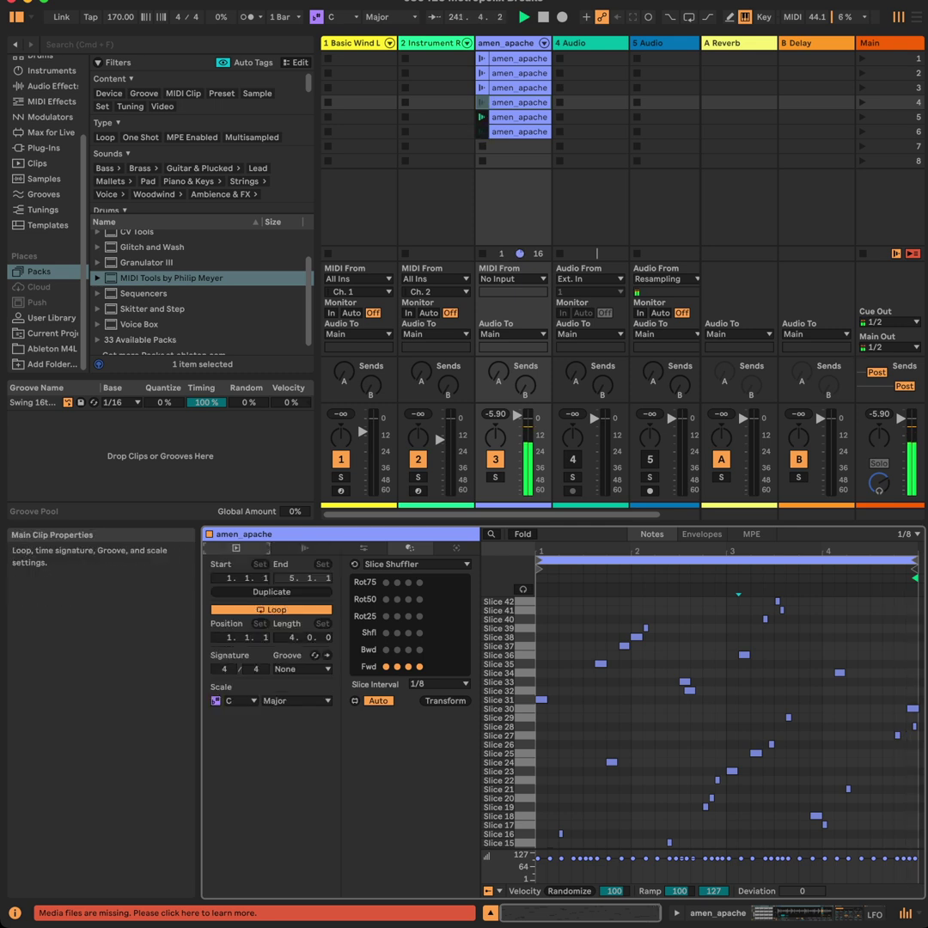
click(304, 547)
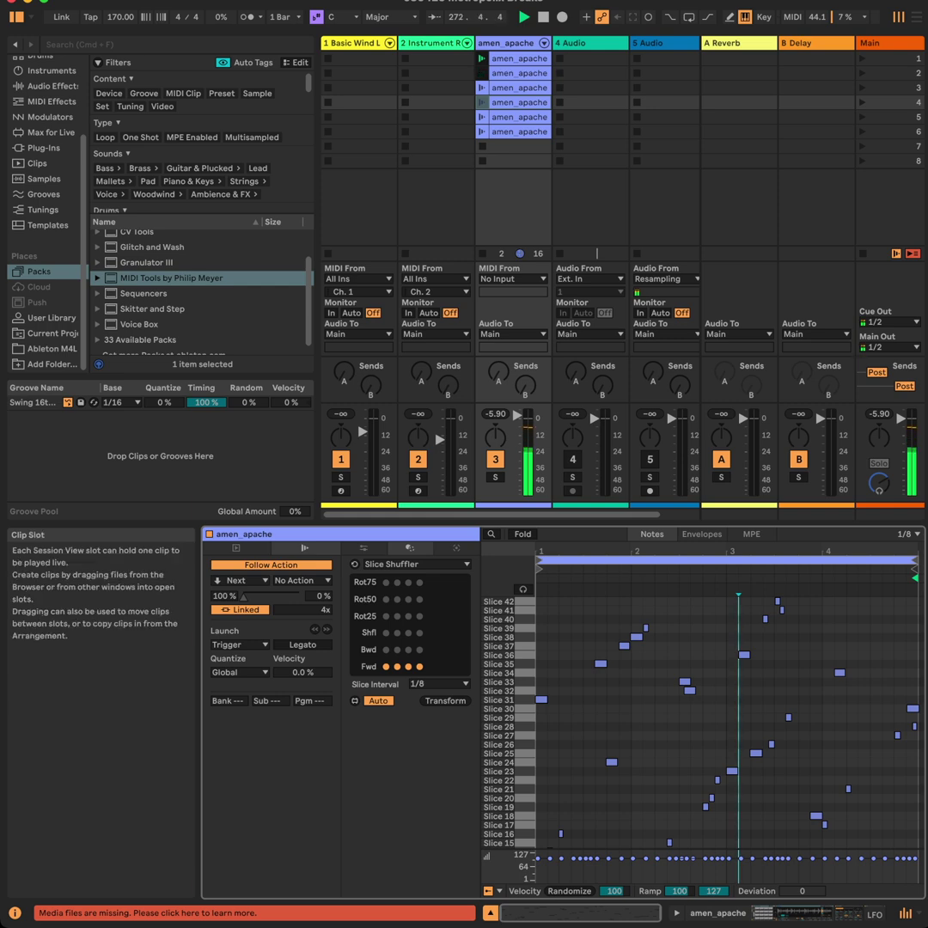
click(519, 131)
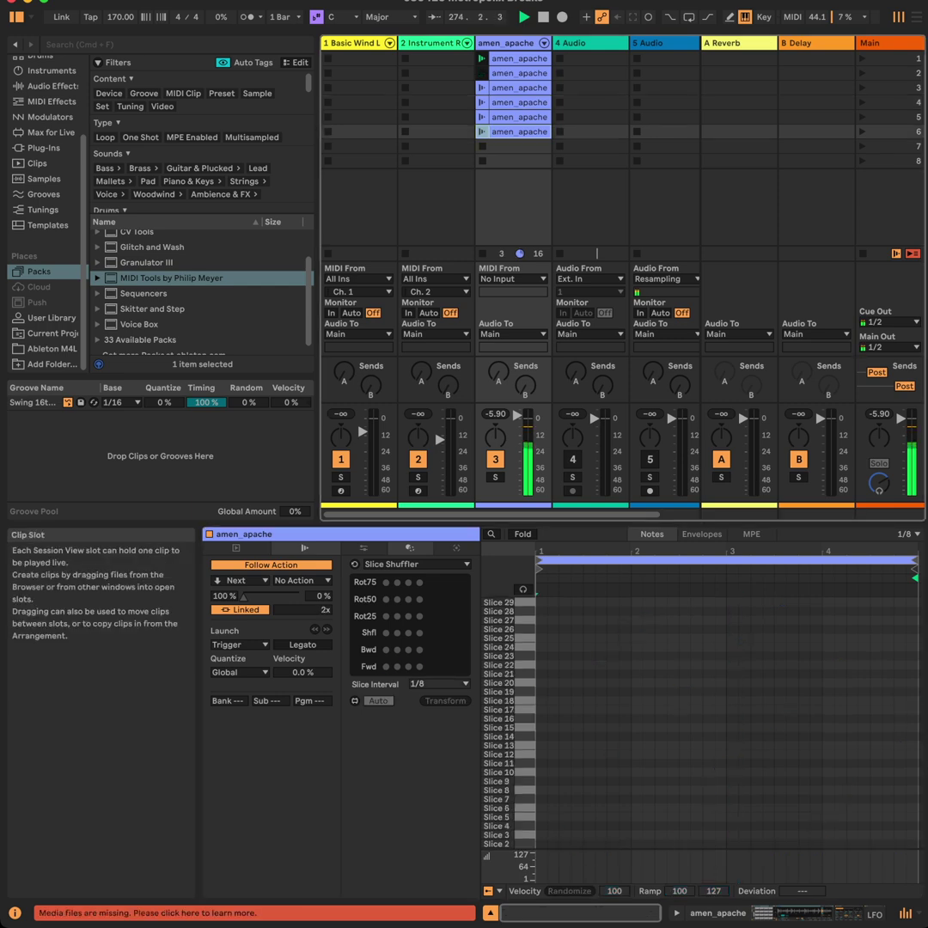
double_click(519, 73)
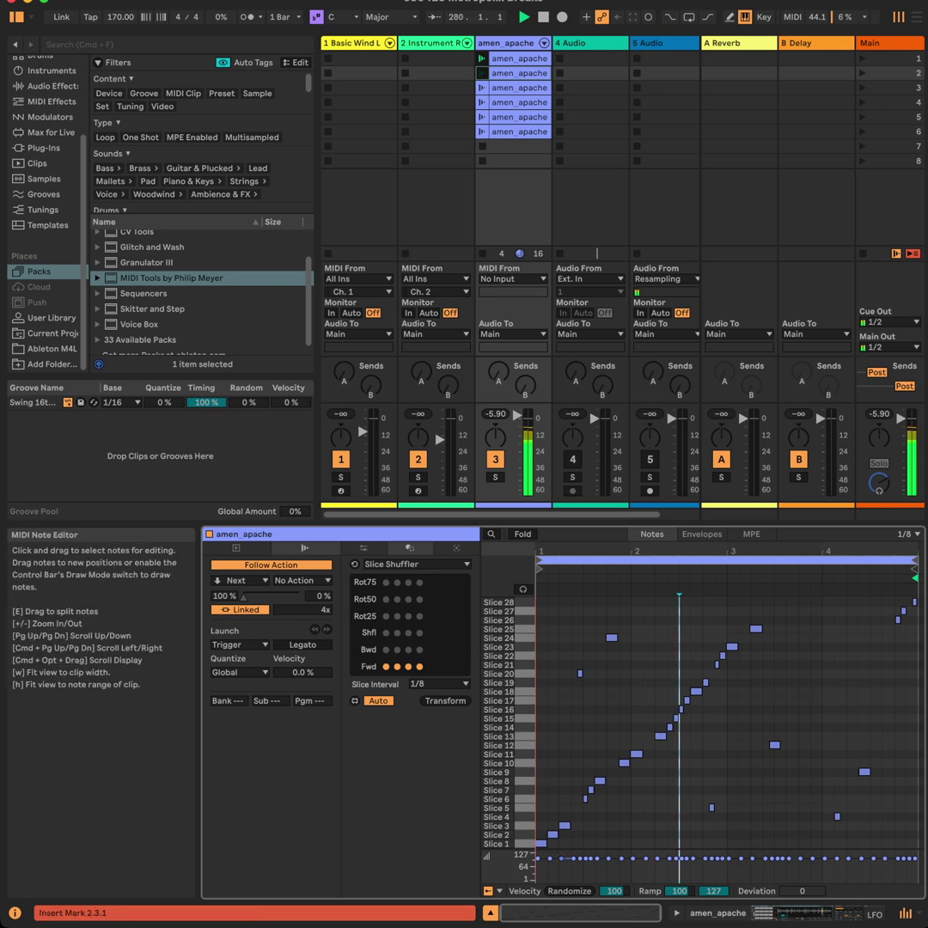
Step: Show the amen_apache track's device chain and select Beat Repeat, followed by the LFO mapped to its Chance
click(507, 43)
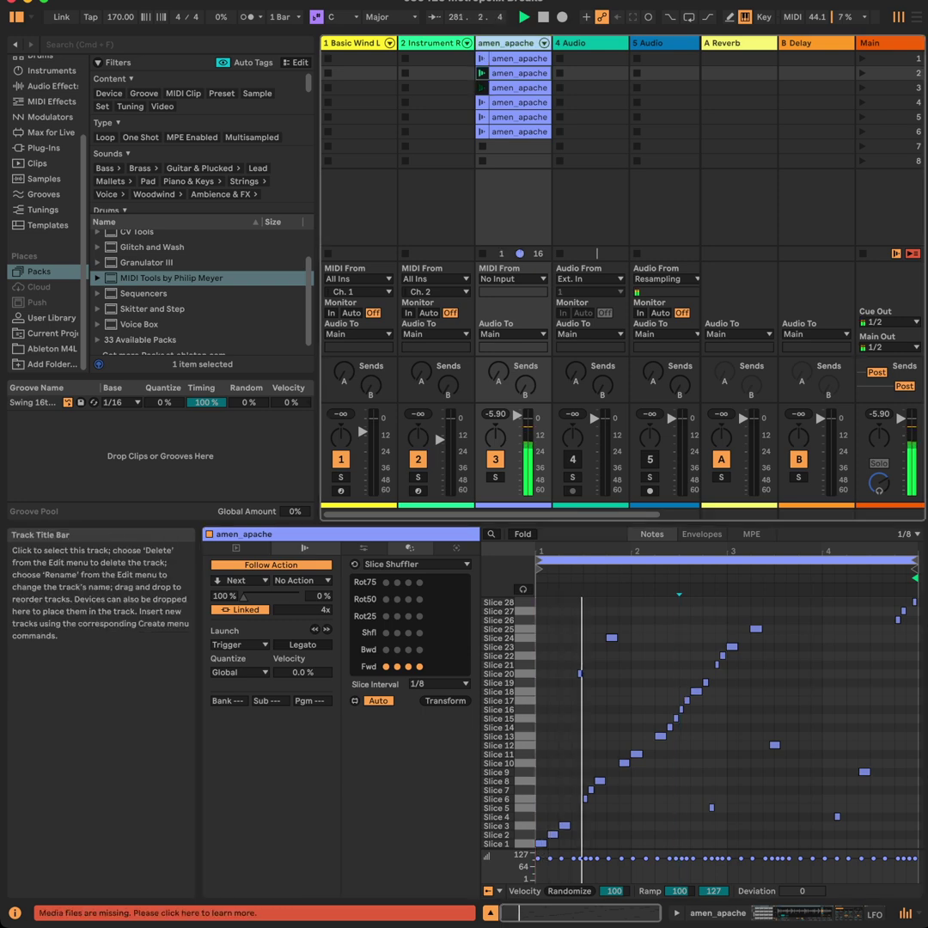
key(shift+Tab)
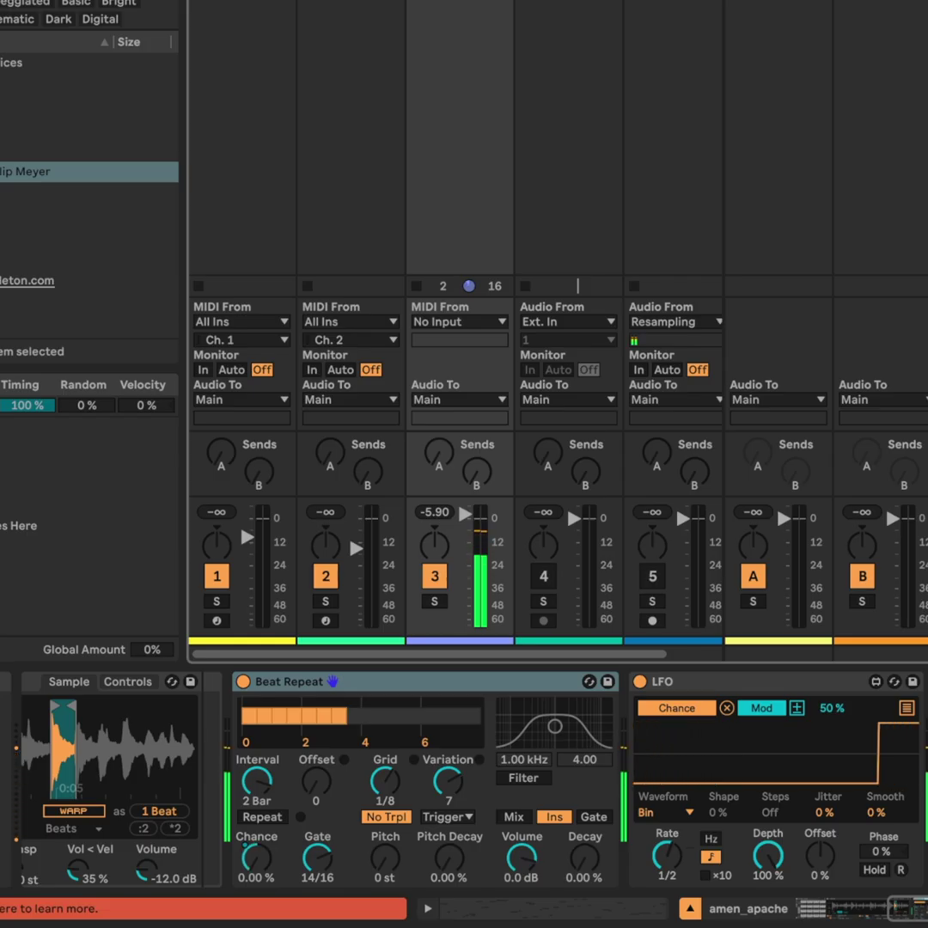
scroll(517, 823, left, 4)
scroll(481, 773, right, 5)
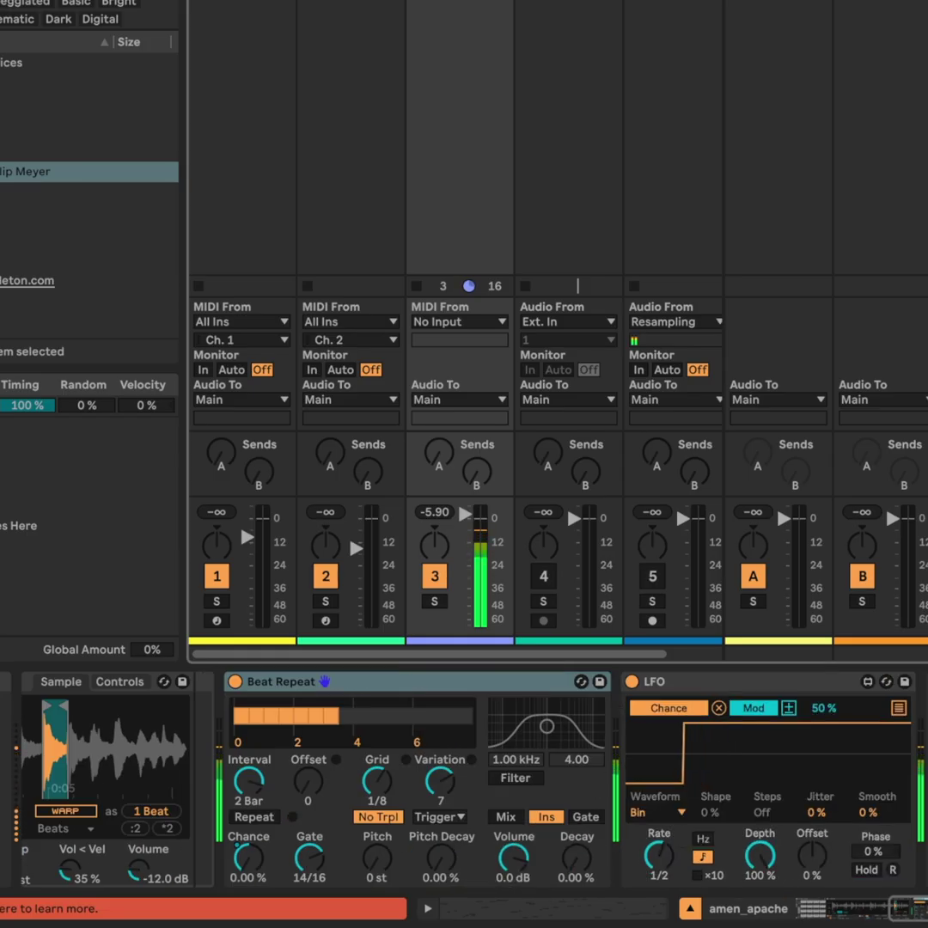
click(281, 681)
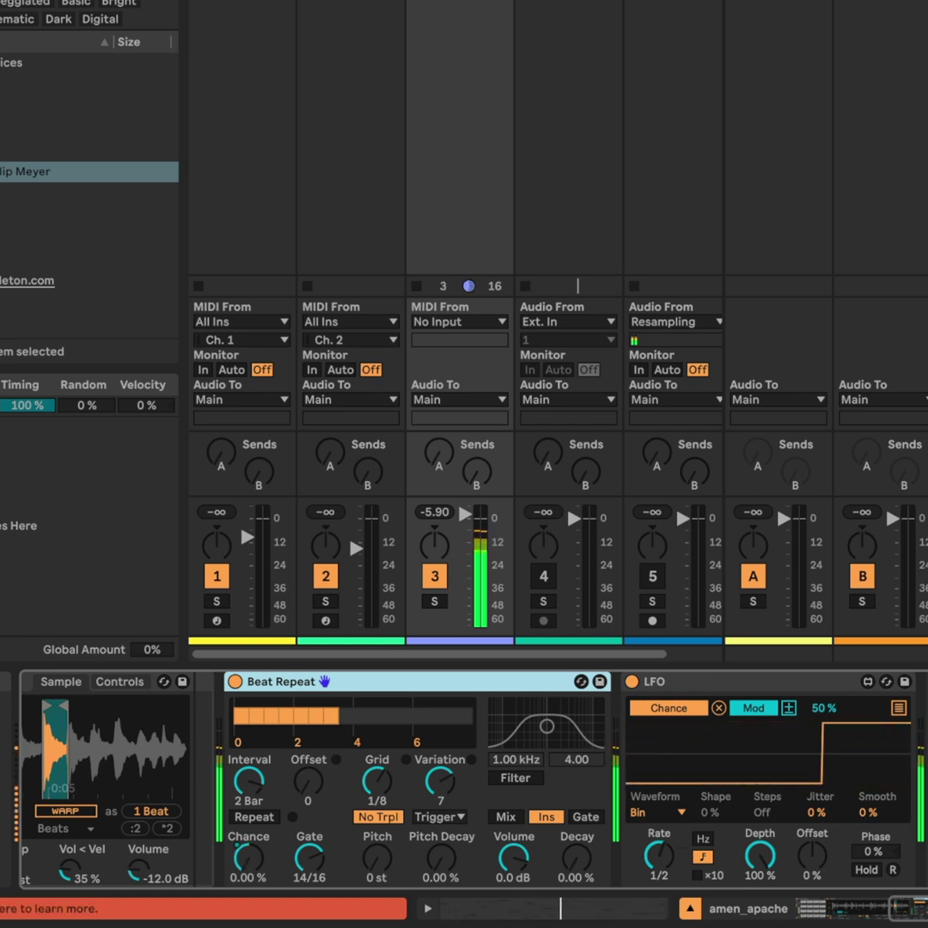
click(675, 681)
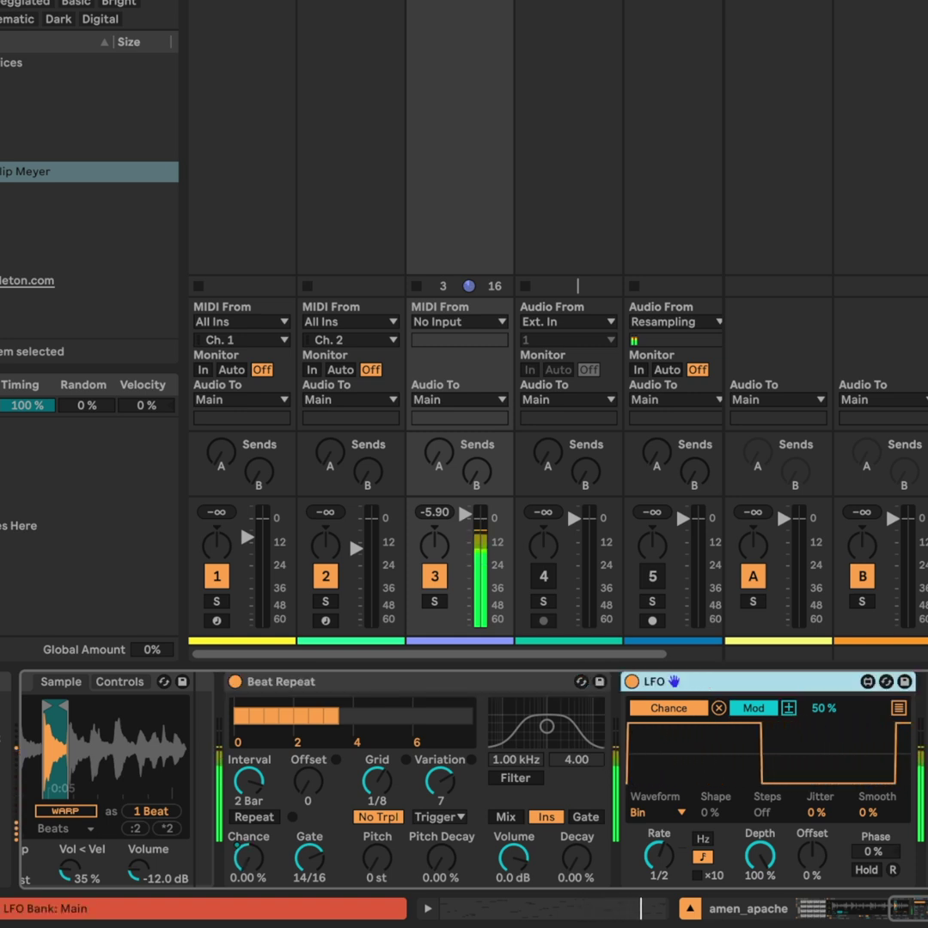
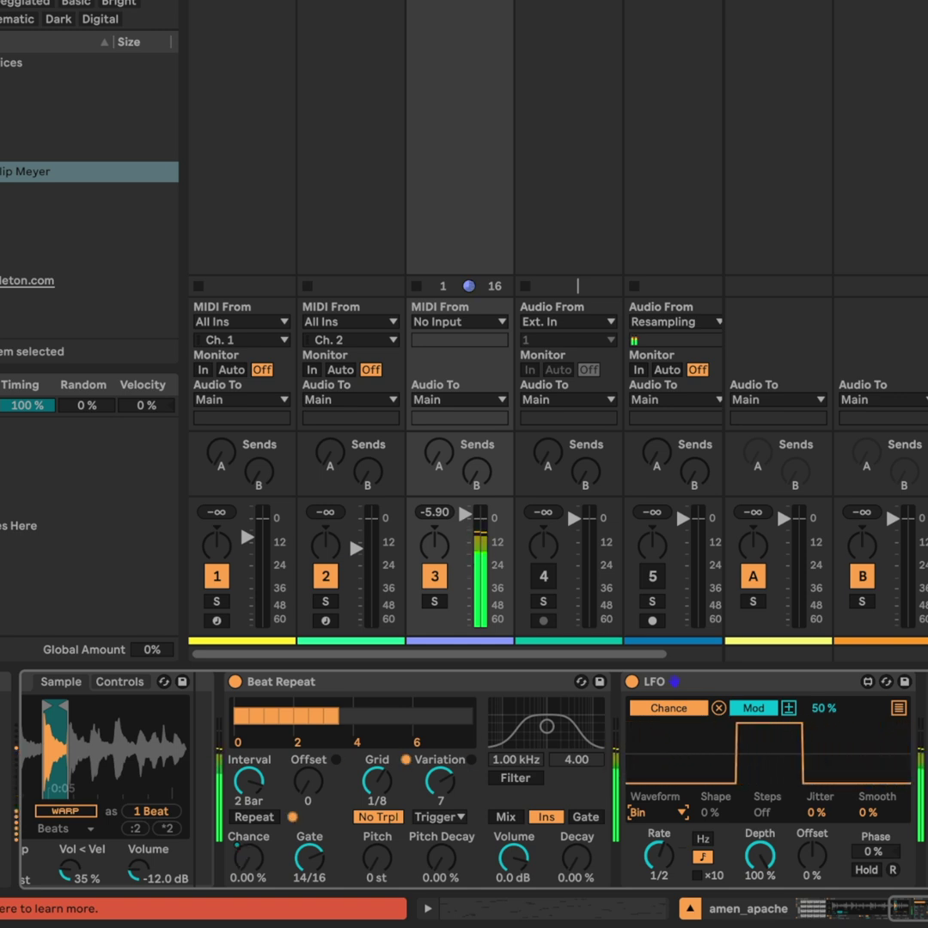
Step: Switch back and forth between Beat Repeat and its Chance LFO, finishing on Beat Repeat
click(324, 682)
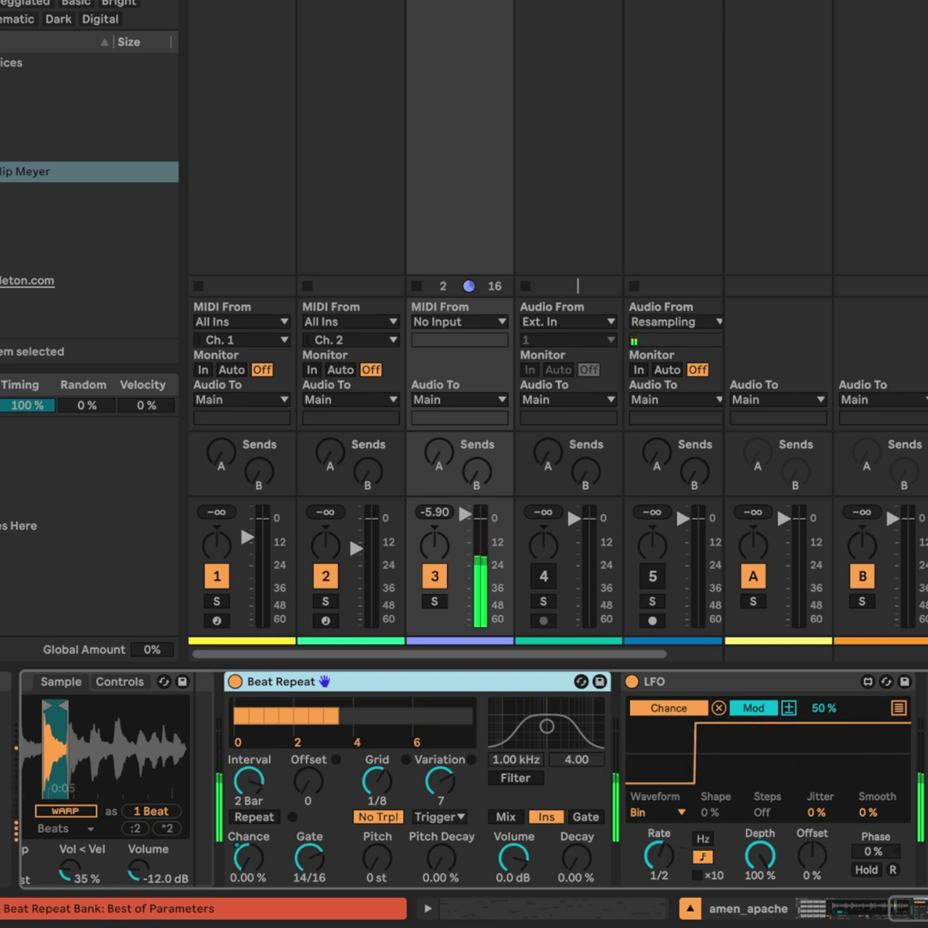
click(674, 681)
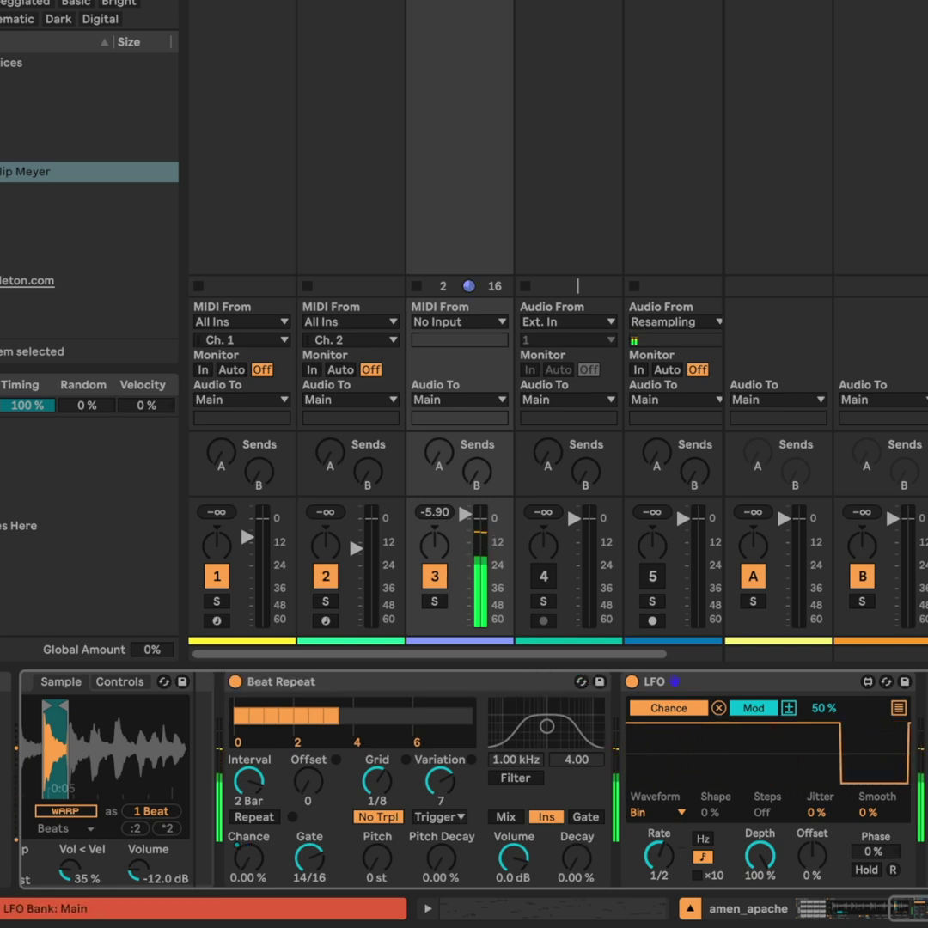
click(674, 681)
key(Left)
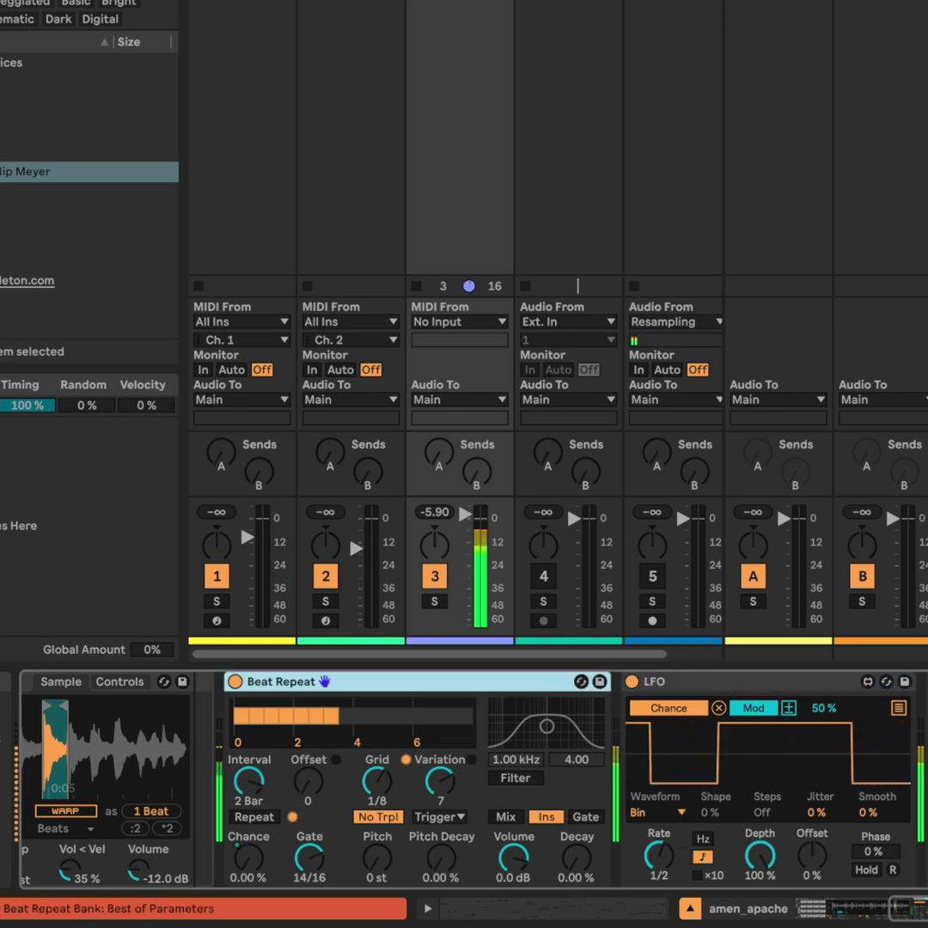
key(Right)
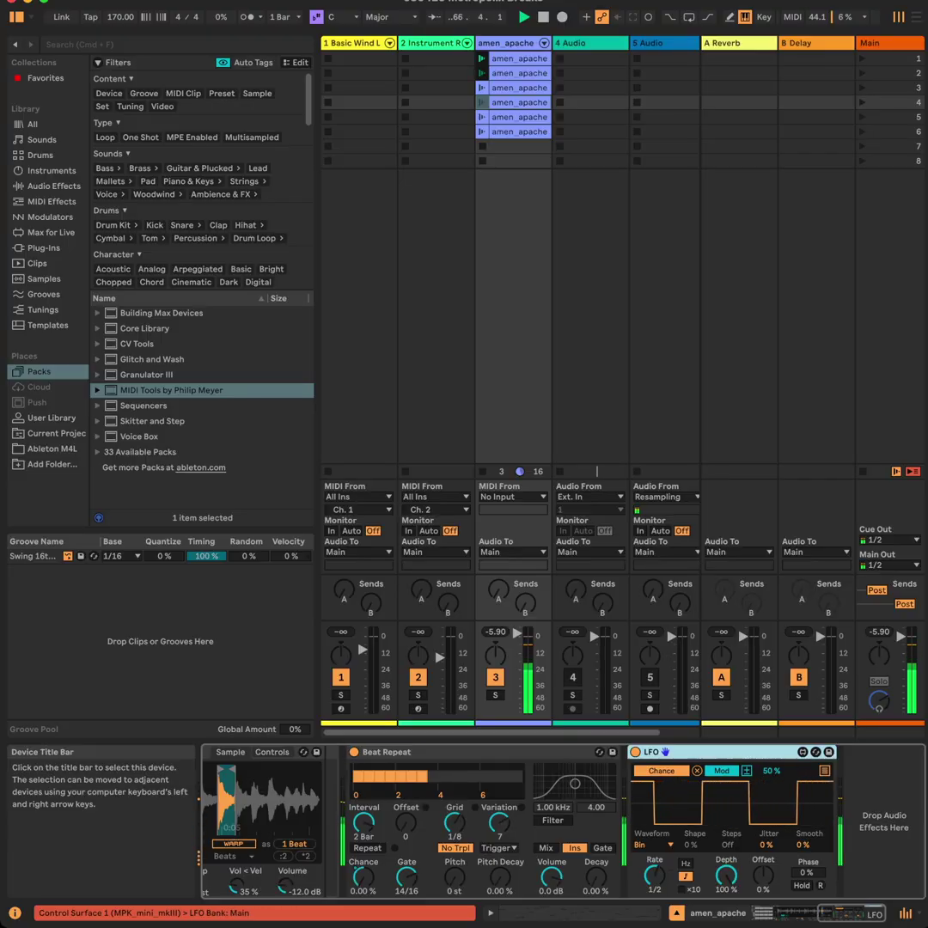
key(Left)
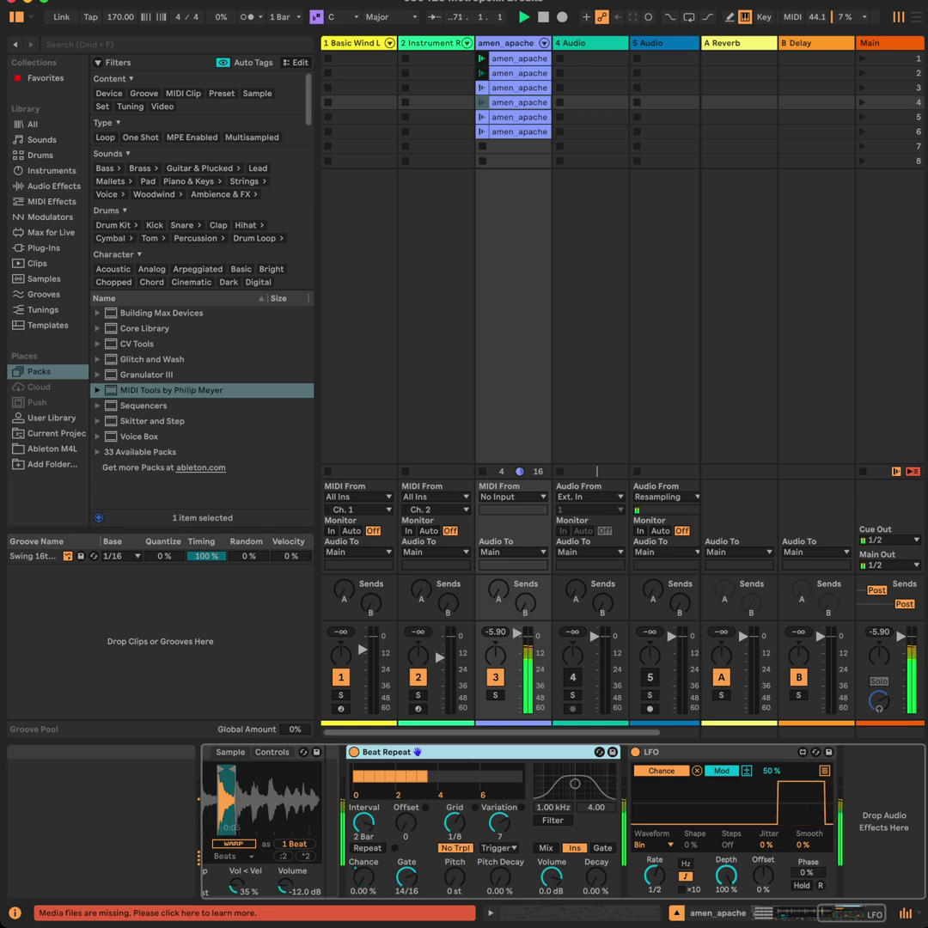
Step: Alternate between the amen_apache track and track 2, finishing on track 2 with its Instrument Rack devices shown
key(Left)
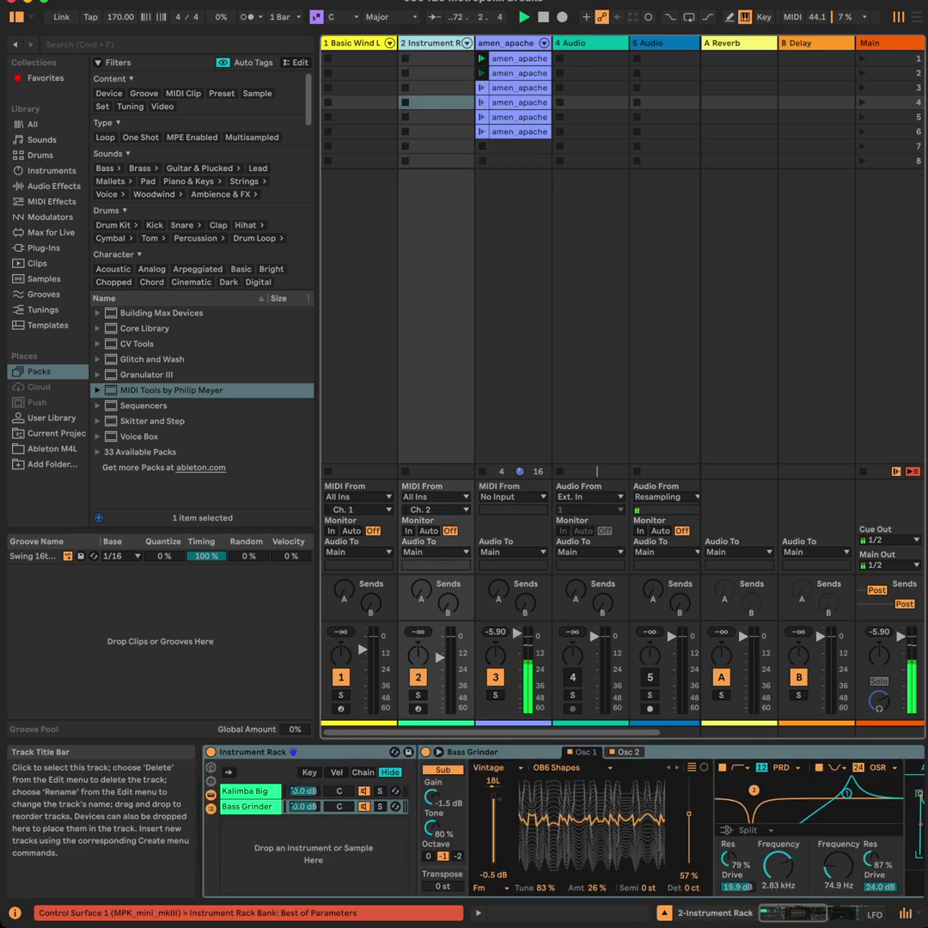
key(Right)
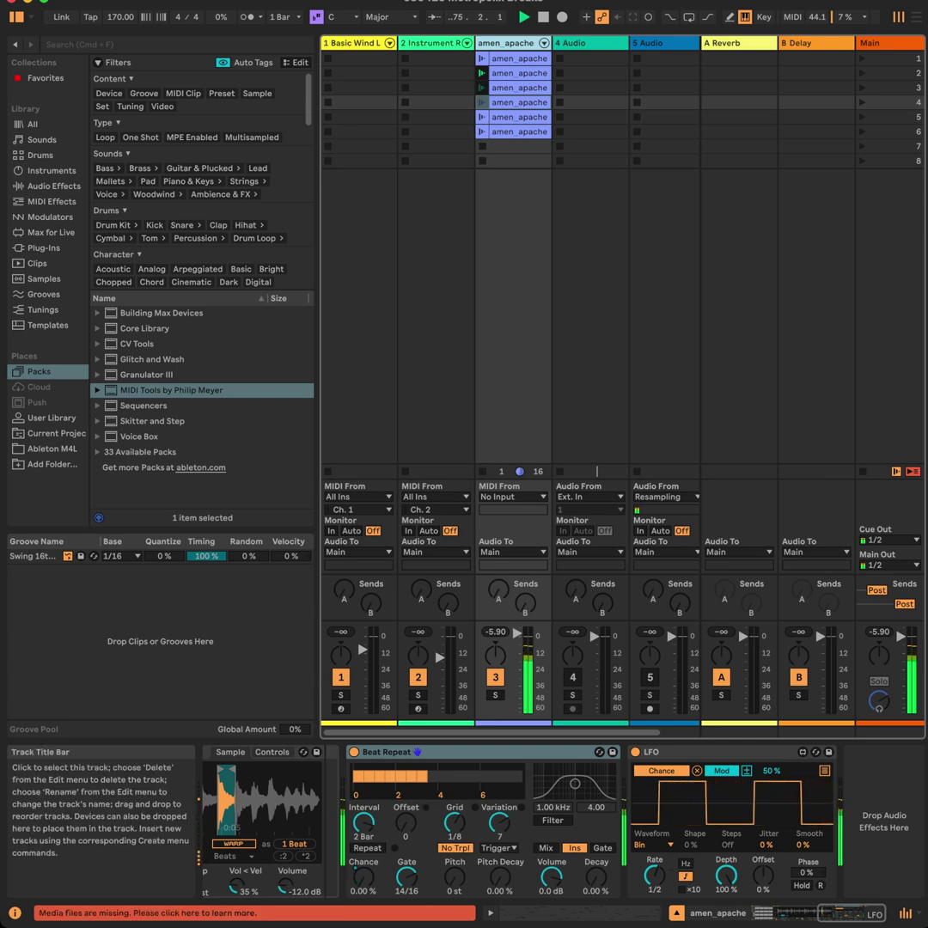
key(Left)
key(Left)
key(Right)
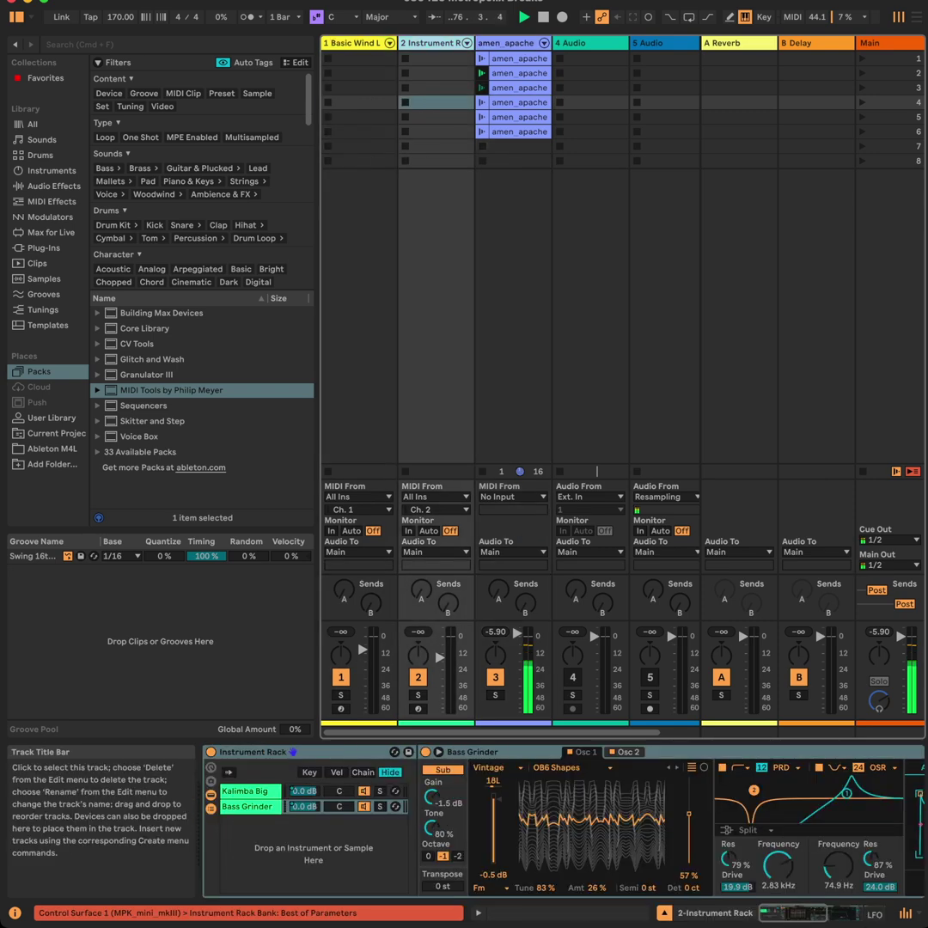
key(Left)
key(Right)
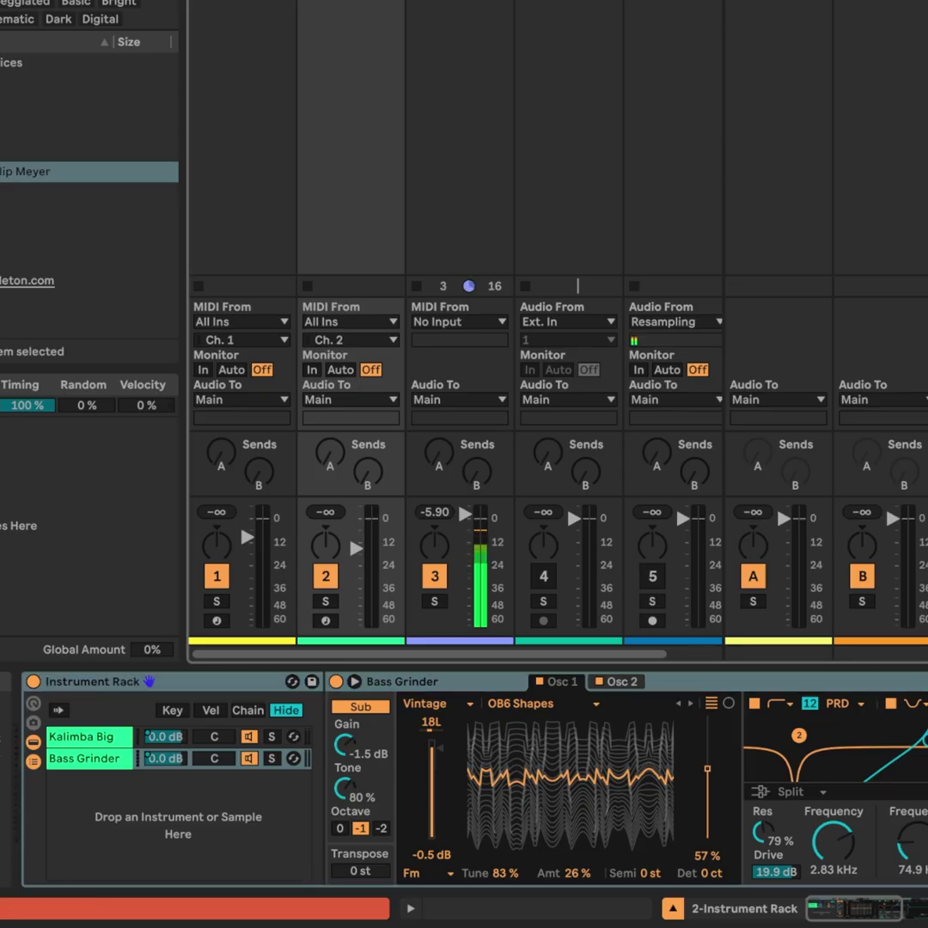
Step: Inspect the LFO mapped to chain volume at the end of track 2's device chain, and return to the Instrument Rack
key(alt+4)
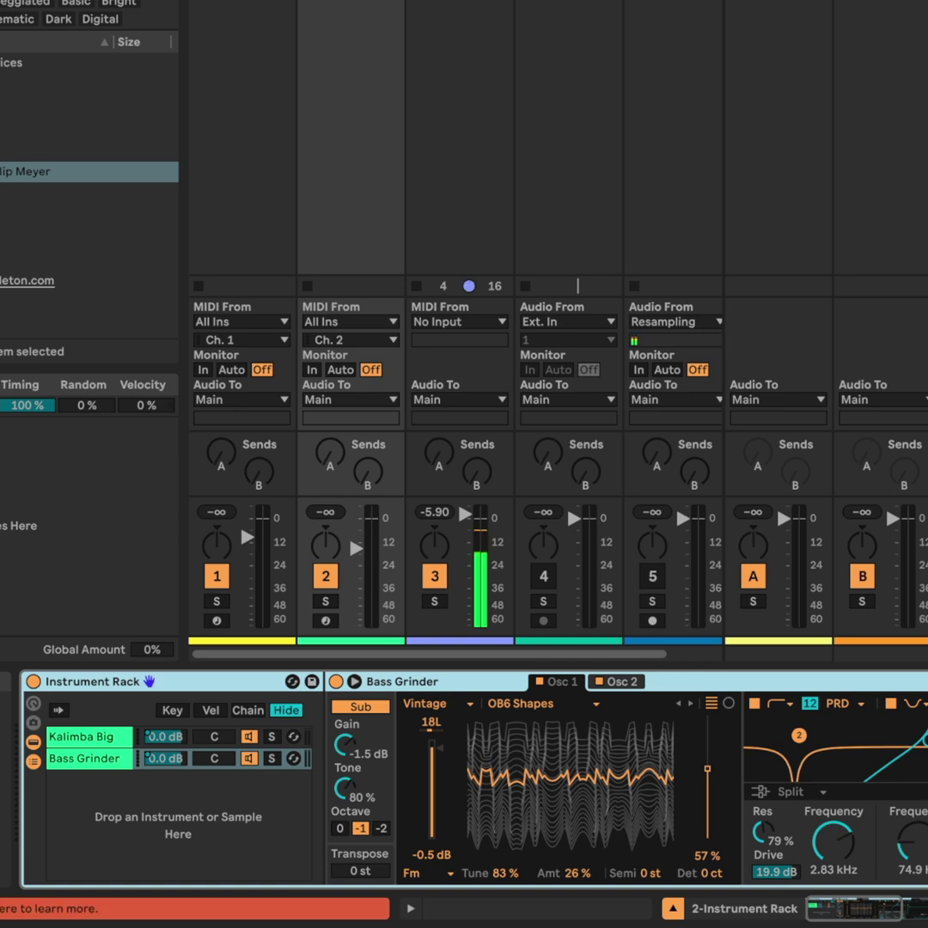
scroll(473, 777, right, 10)
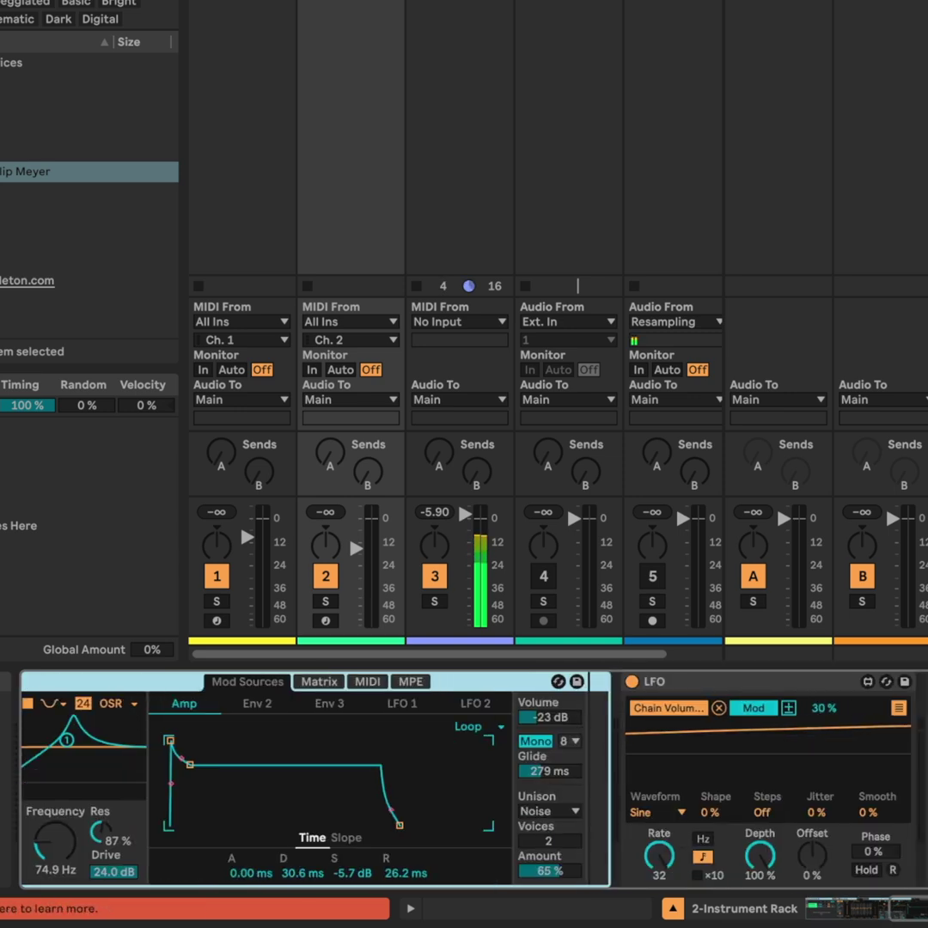
click(685, 681)
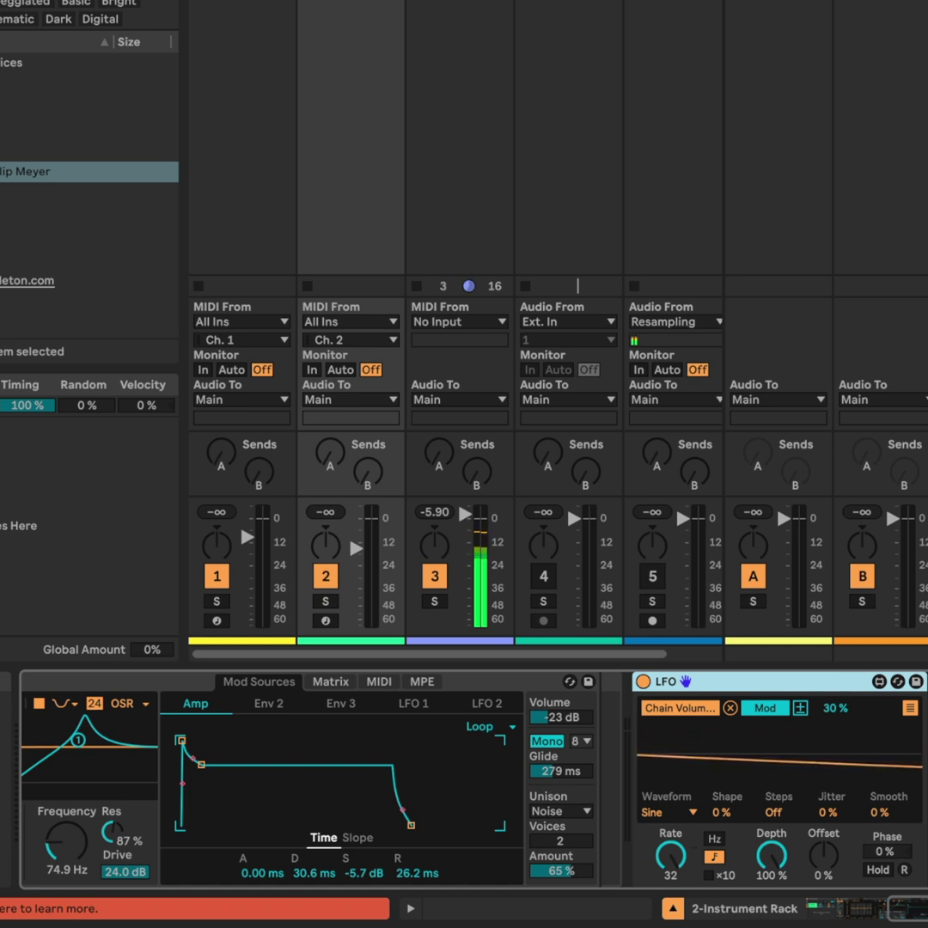
scroll(472, 779, left, 10)
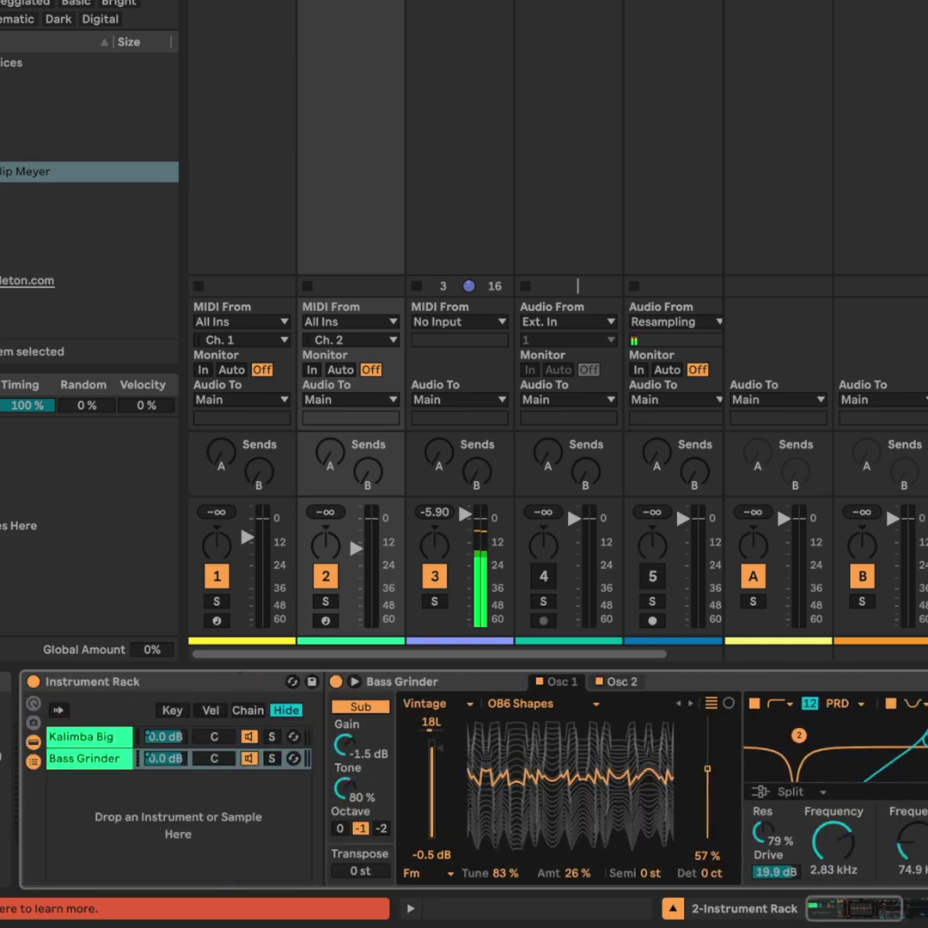
click(149, 681)
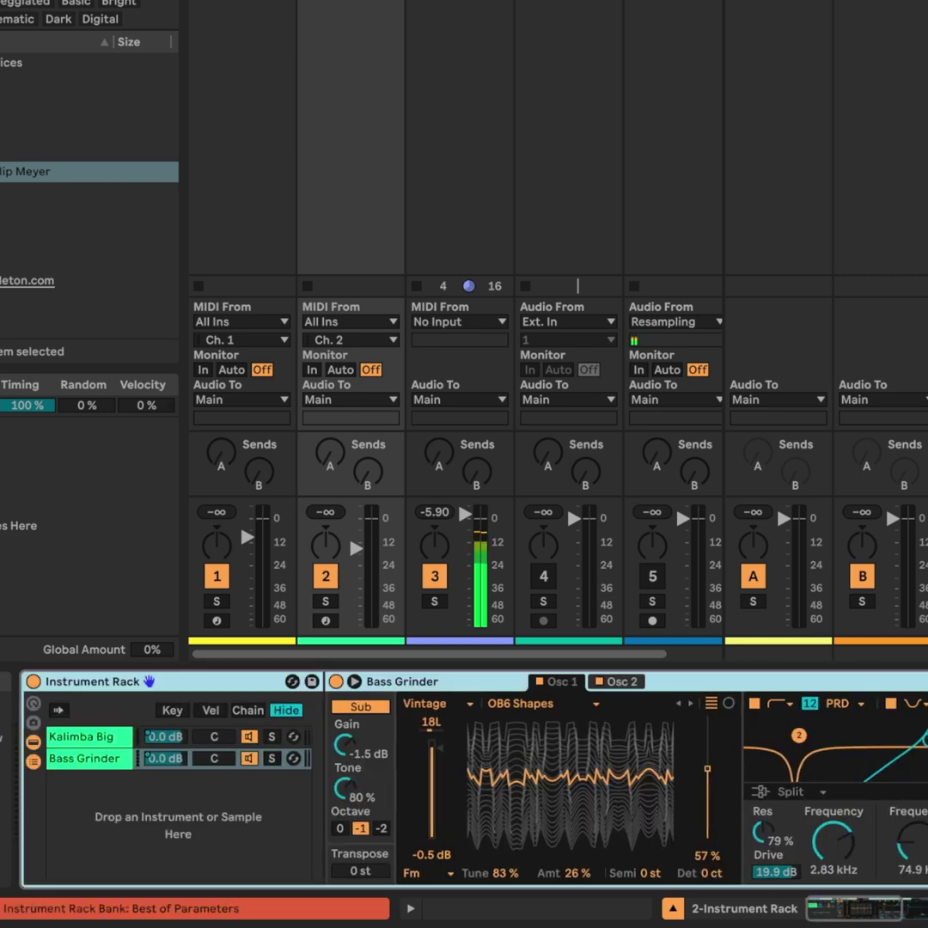
Step: View the Kalimba Big chain in the Instrument Rack, and return to Bass Grinder with its instrument device selected
key(Up)
key(Down)
key(Up)
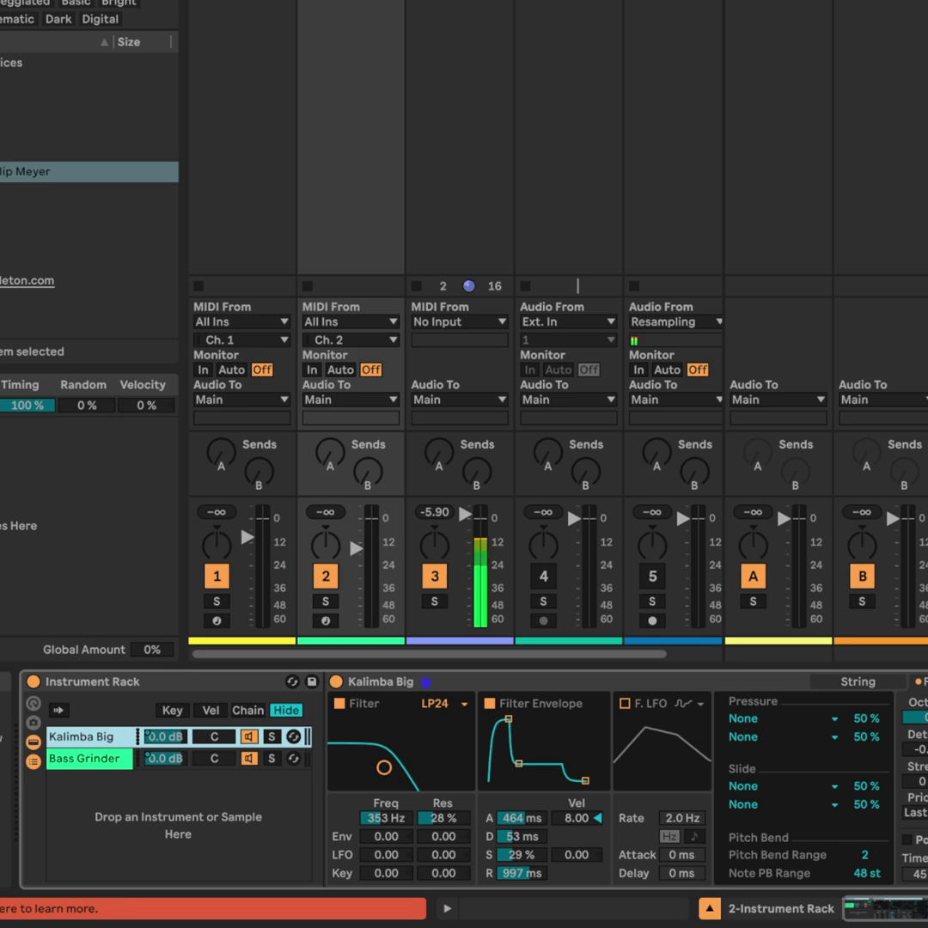
click(85, 758)
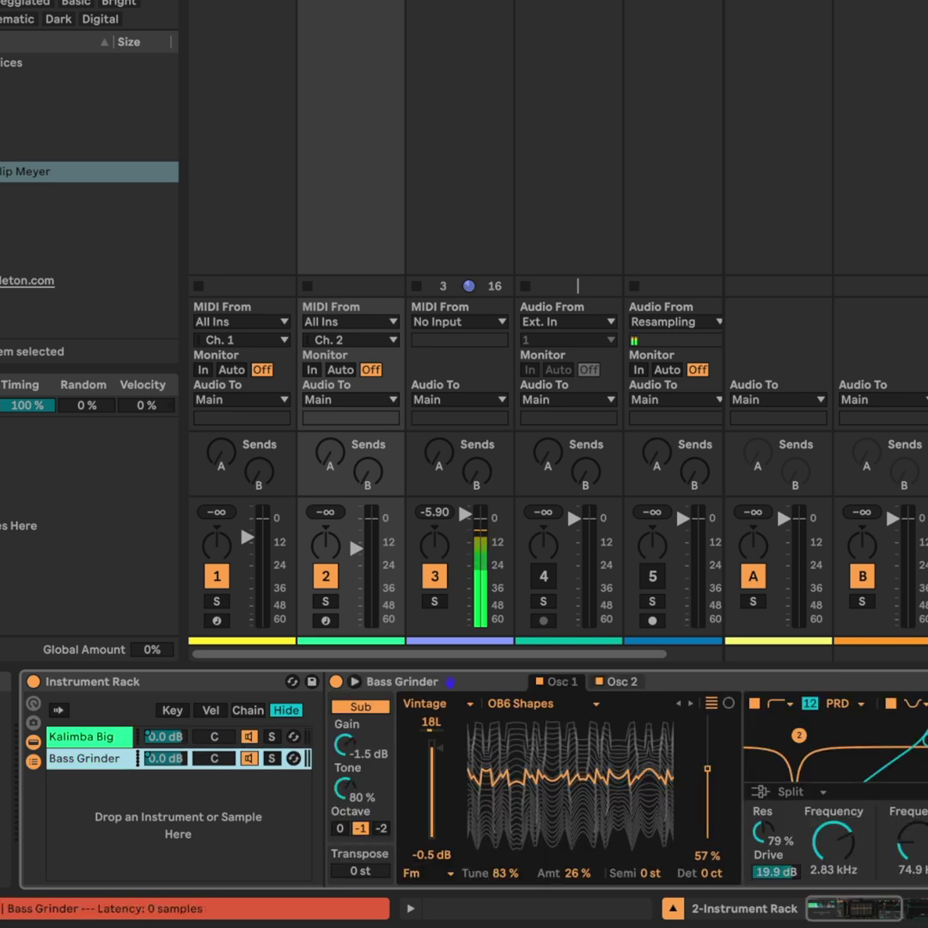
click(449, 681)
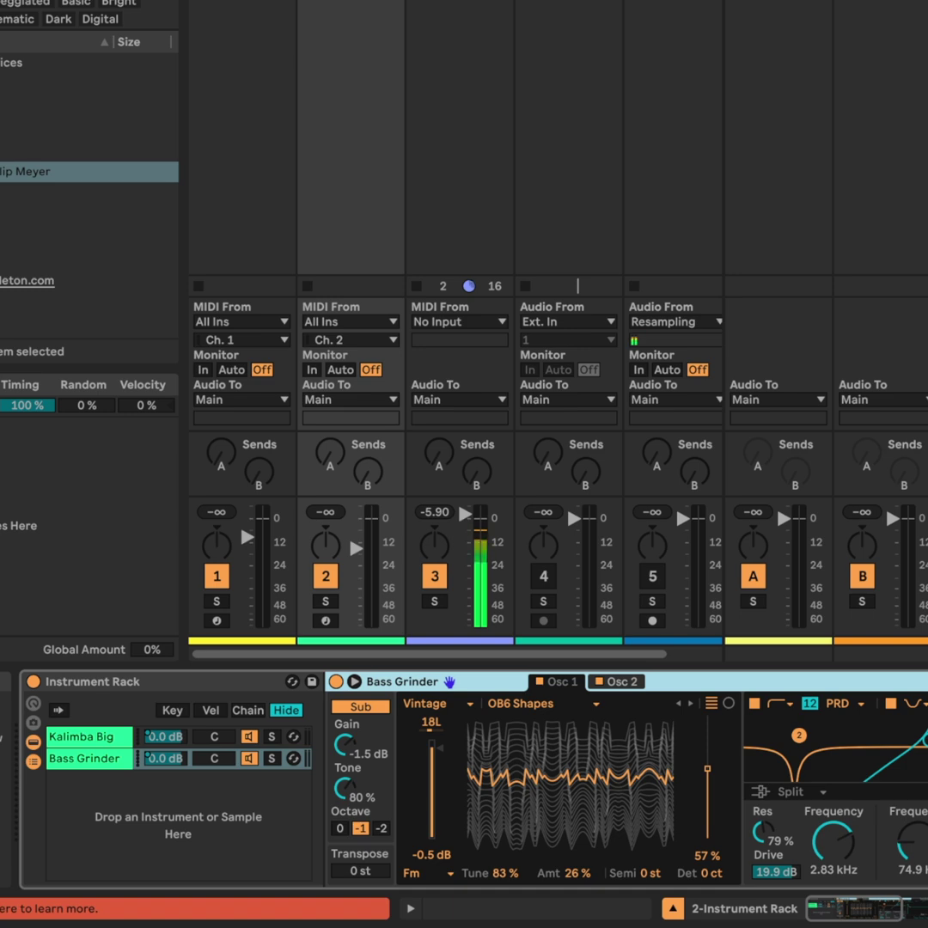
Step: Flip repeatedly between the rack's Kalimba Big and Bass Grinder chains to compare them, ending on Kalimba Big
click(82, 737)
click(84, 758)
key(Up)
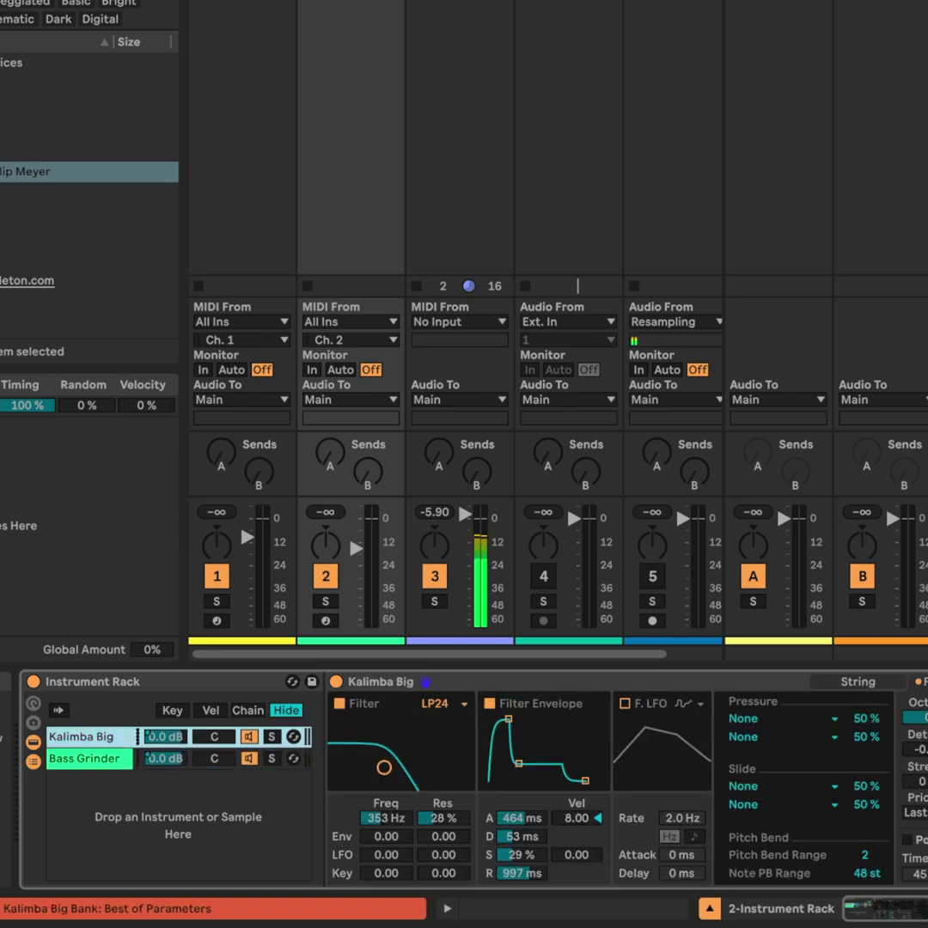
key(Down)
key(Up)
key(Down)
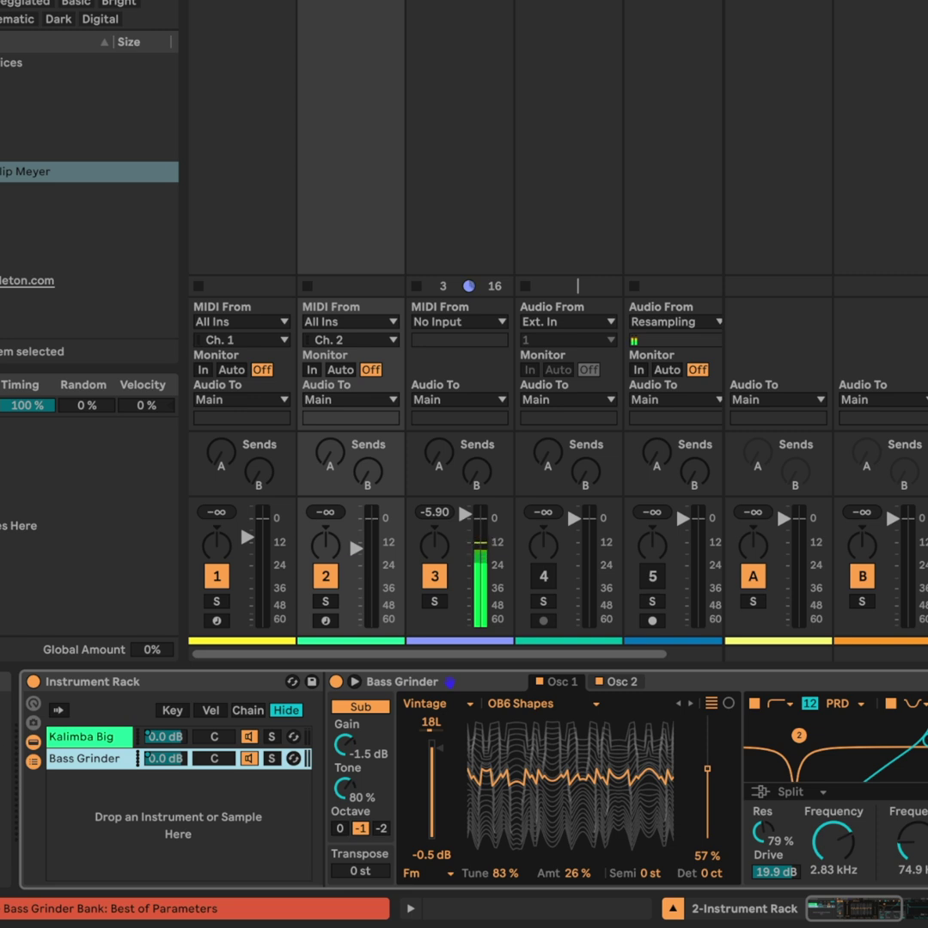
key(Up)
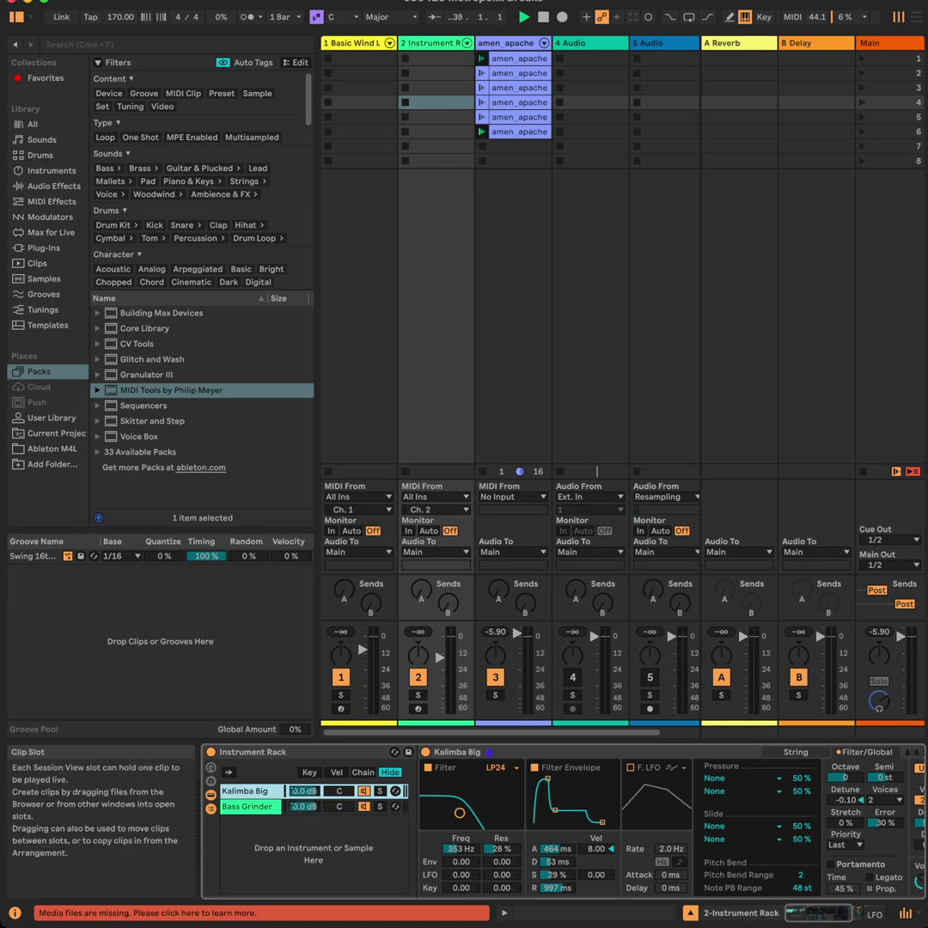
Step: Show the Basic Wind Lead rack and its macros on track 1, checking track 2 briefly before returning
click(352, 43)
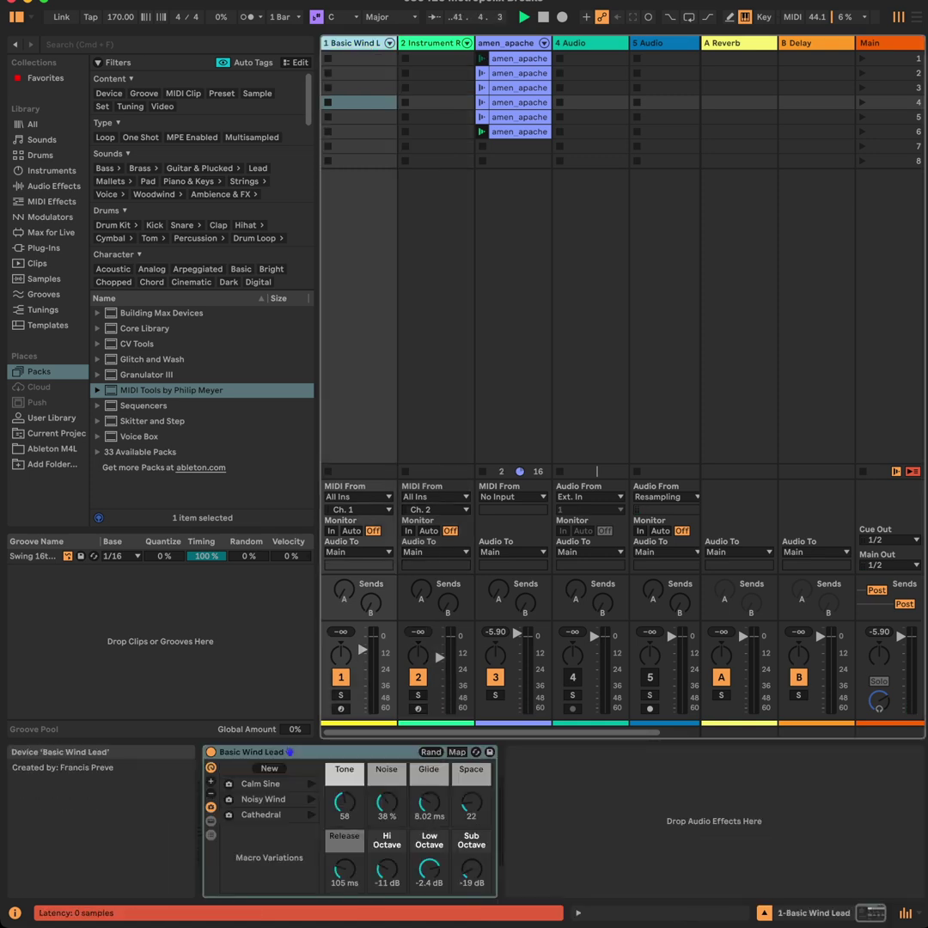
click(290, 752)
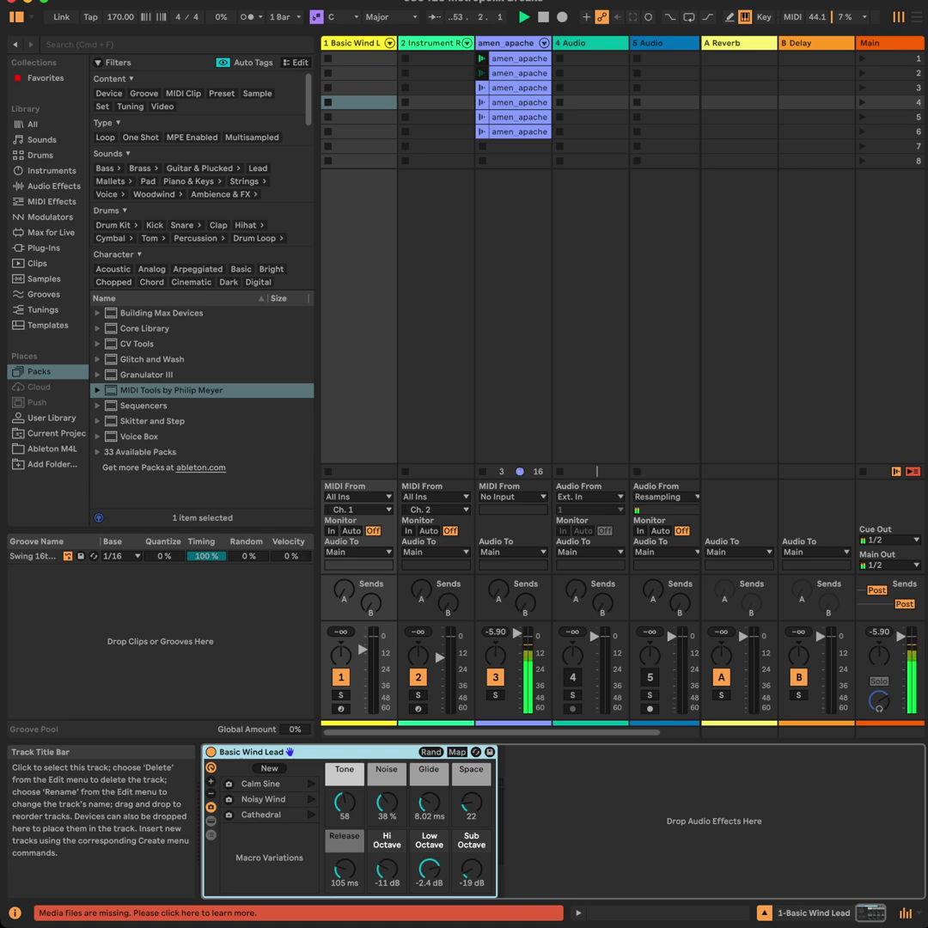
click(430, 43)
click(353, 43)
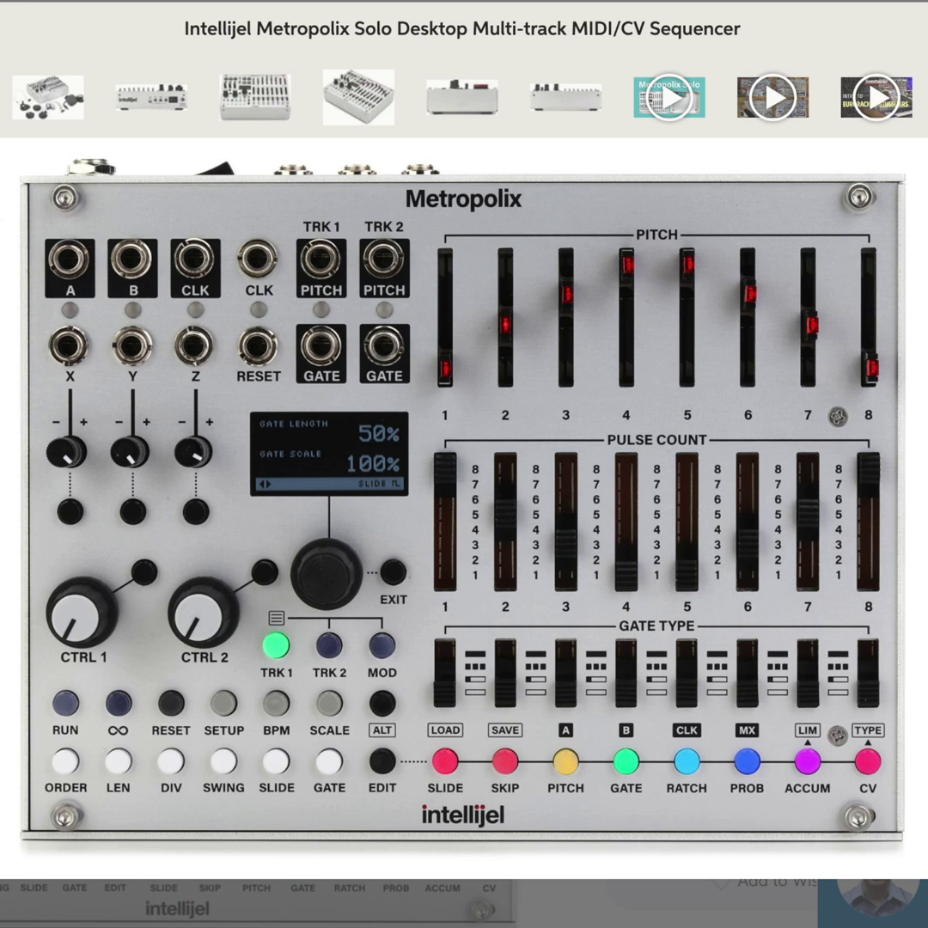
Step: In the web browser's Metropolix Solo gallery, view the angled, rear-port and accessory photos, and return to the front panel photo
click(232, 108)
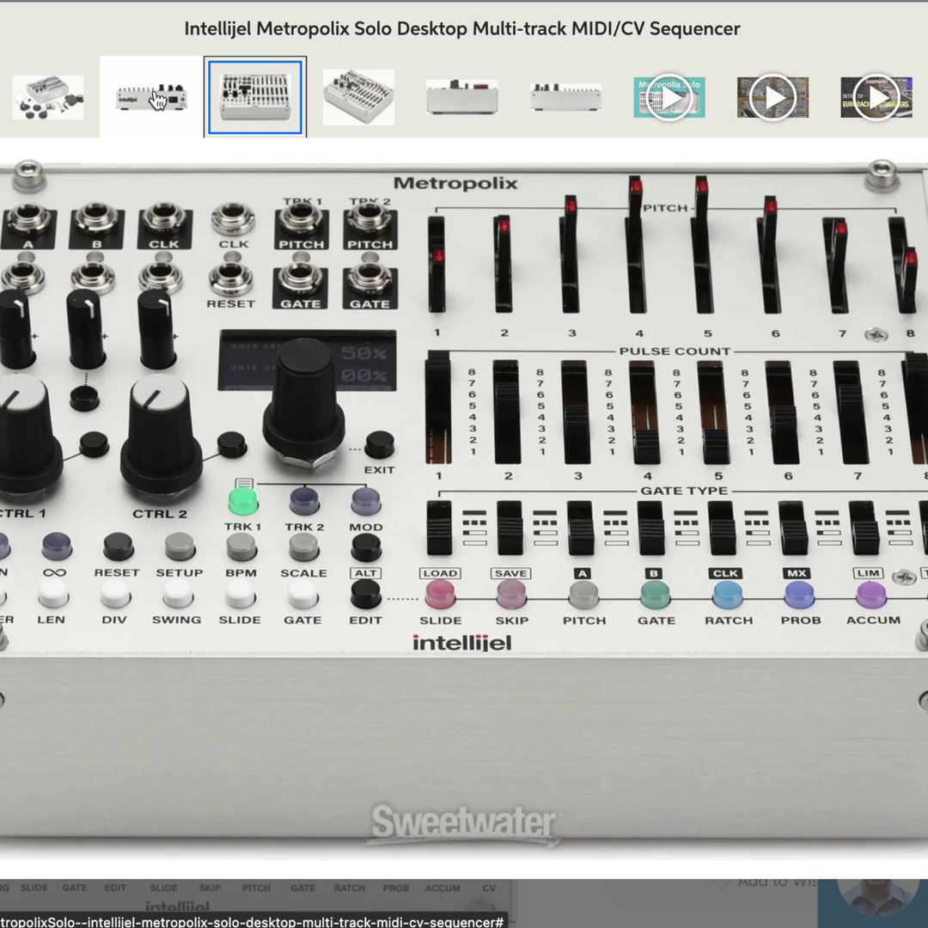
click(157, 101)
click(47, 97)
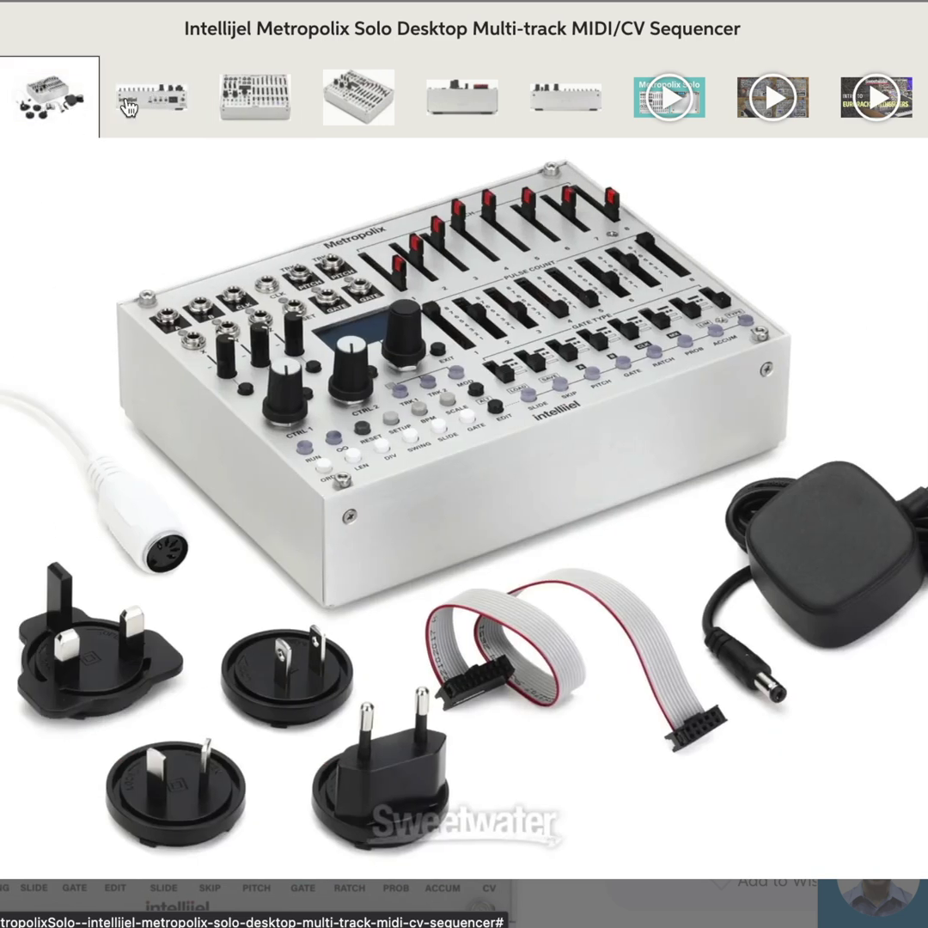
click(127, 107)
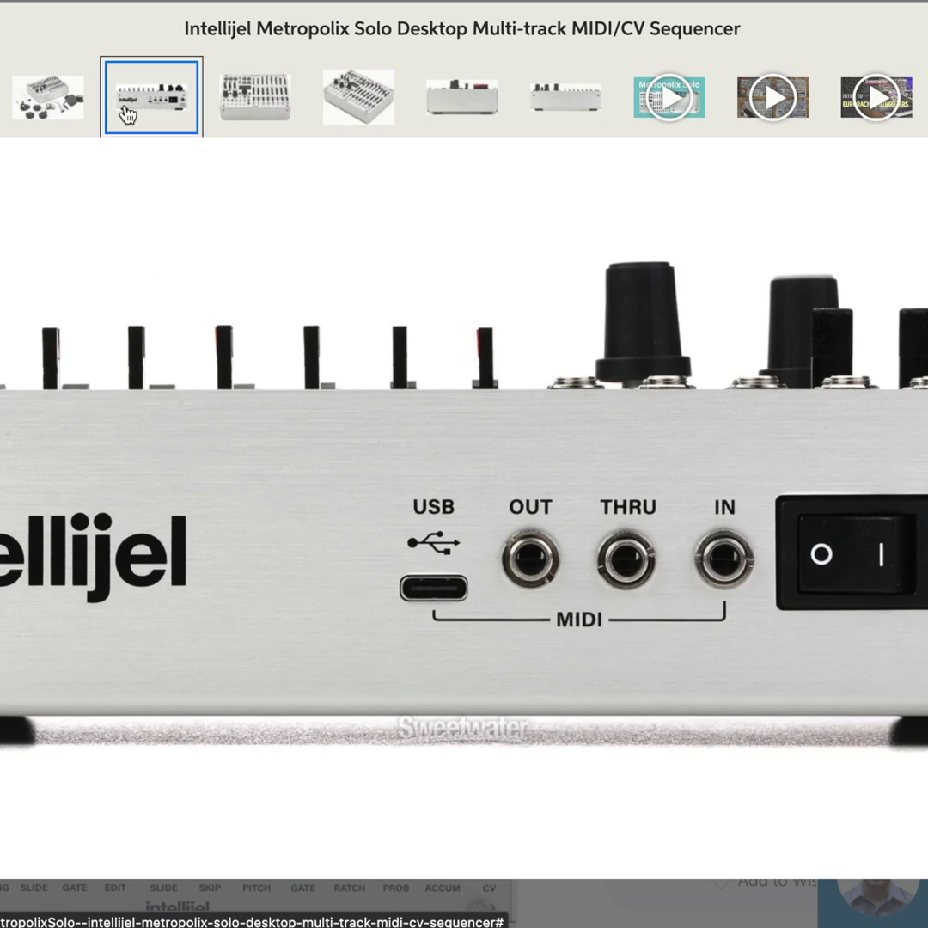
click(58, 88)
click(2, 95)
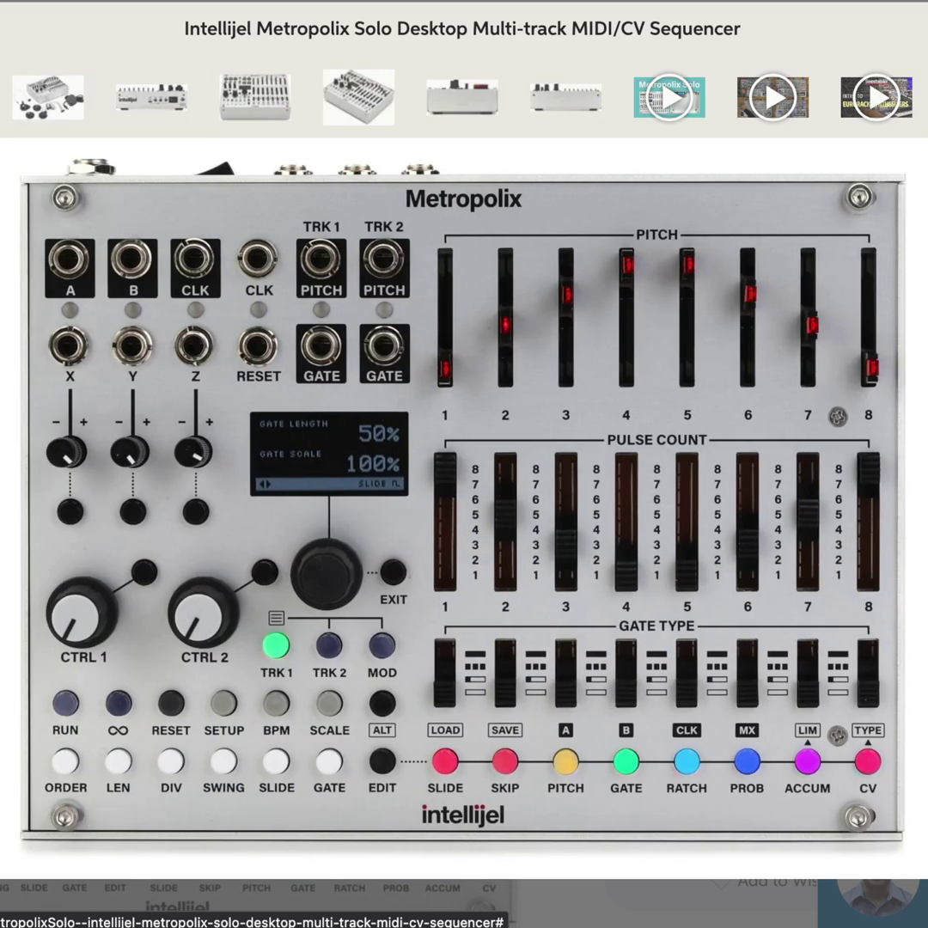